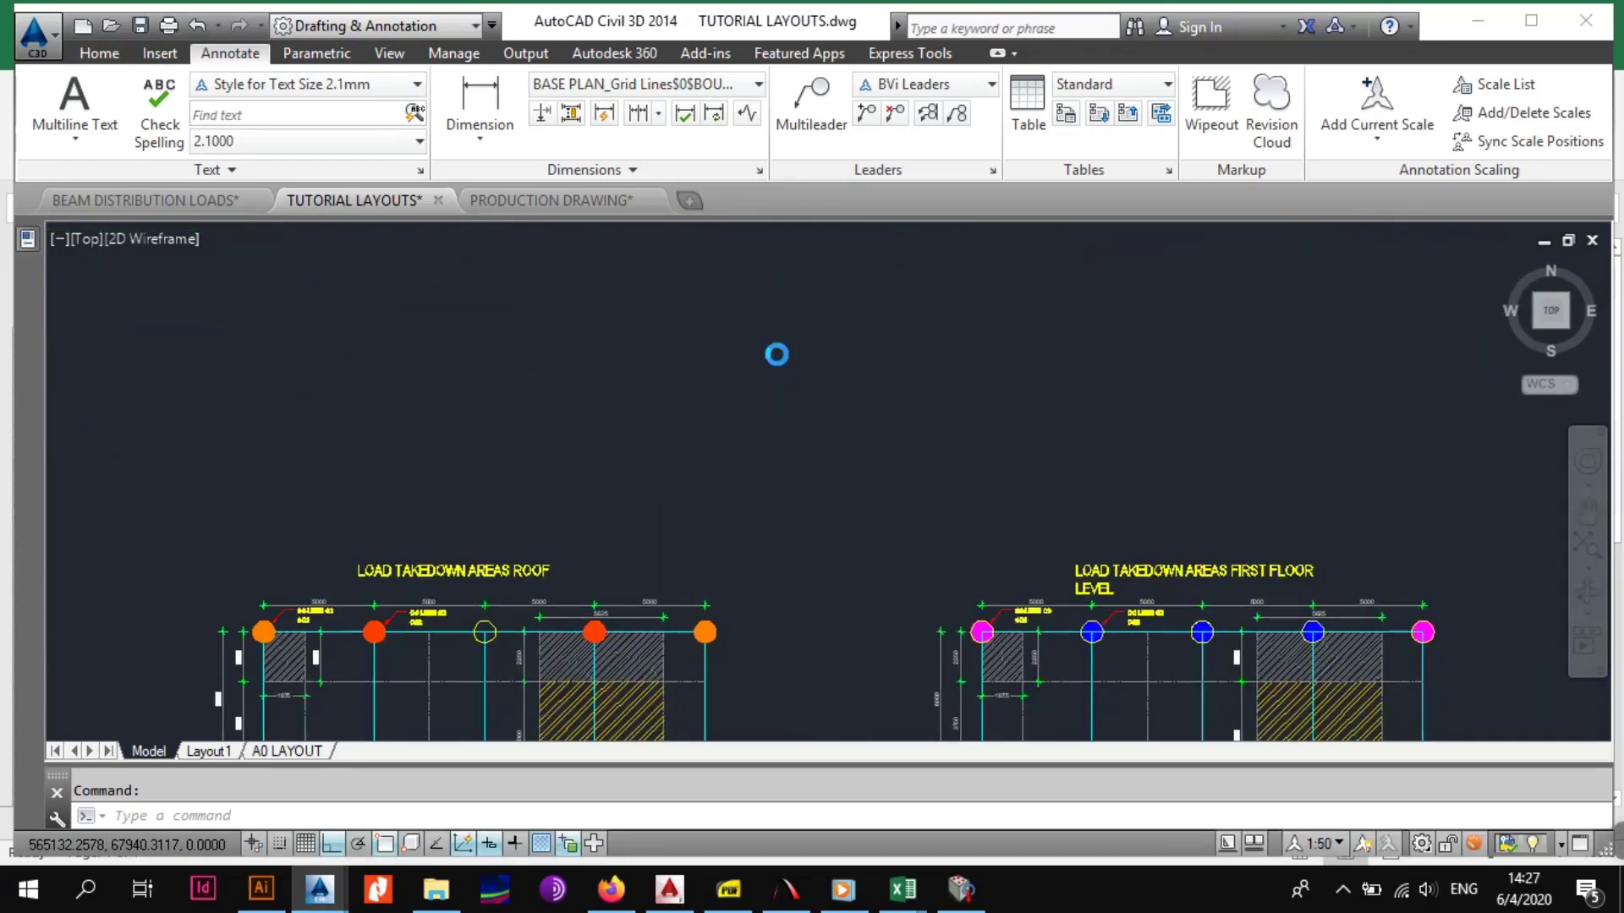
Step: Pan and zoom around the first-floor plan to inspect columns C01–C03 and the plan title
scroll(944, 471, "down", 3)
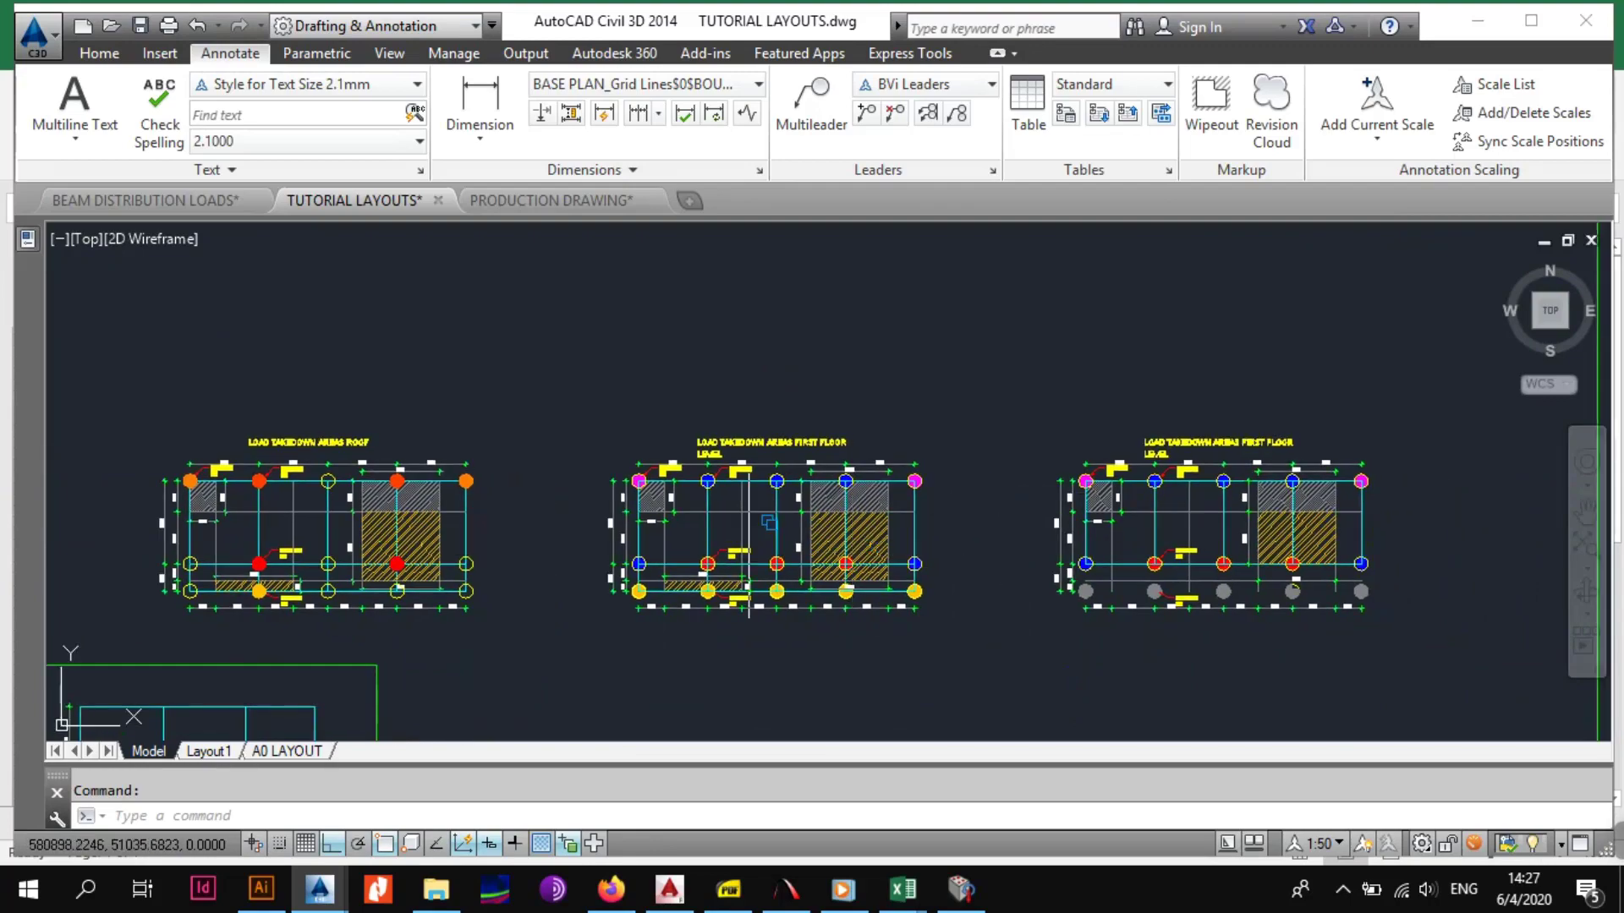
scroll(678, 558, "up", 4)
scroll(688, 546, "down", 4)
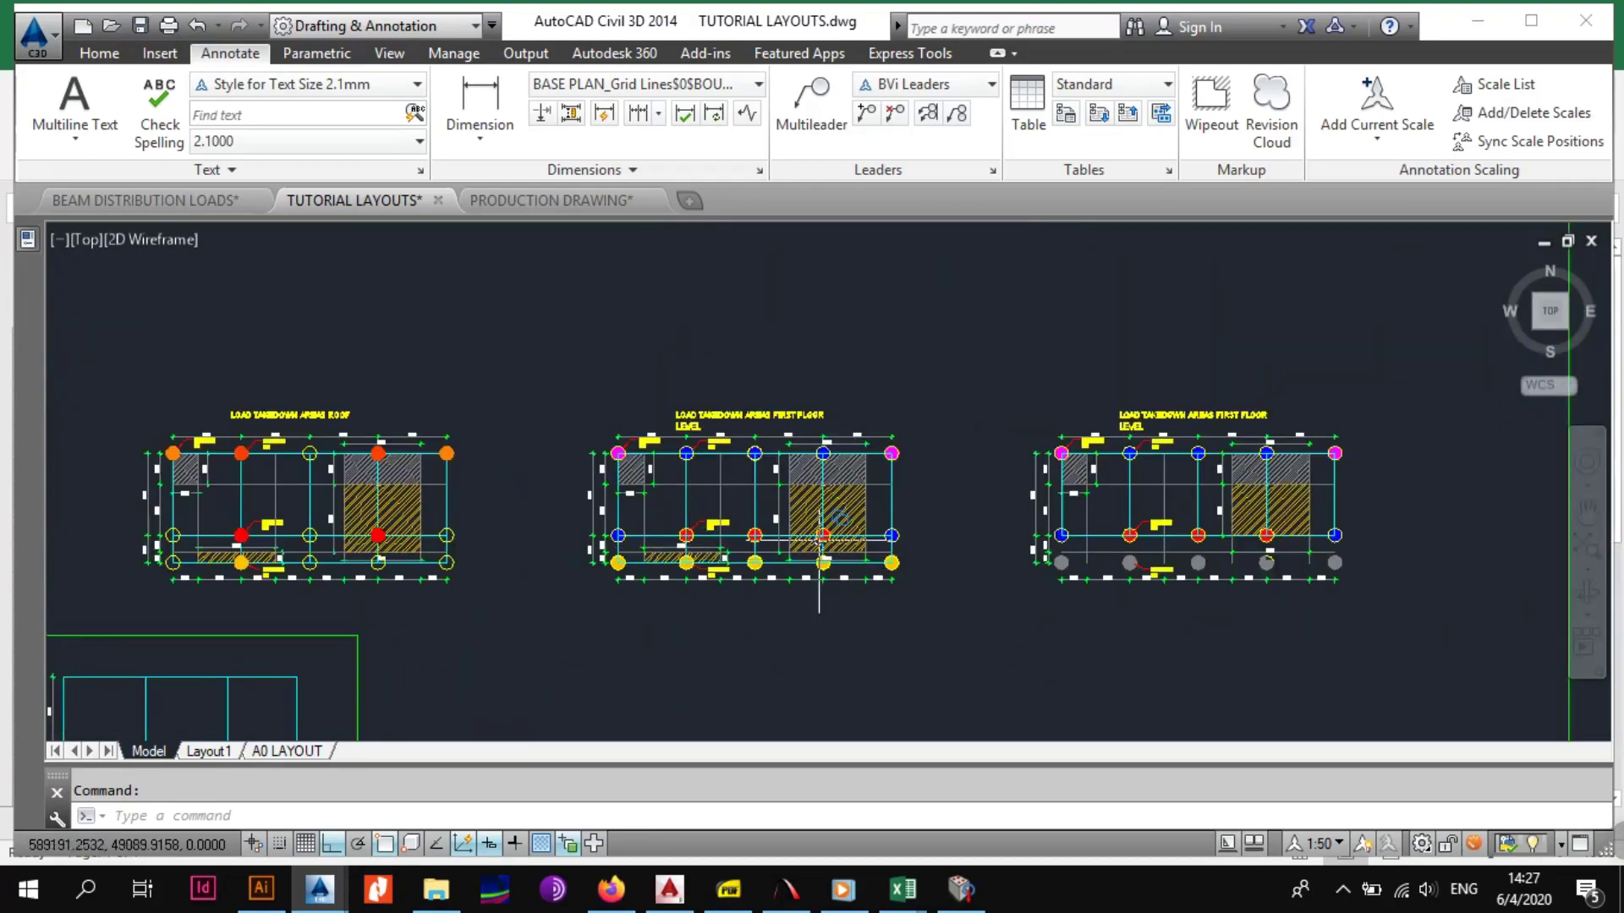
scroll(827, 538, "up", 4)
scroll(677, 537, "up", 4)
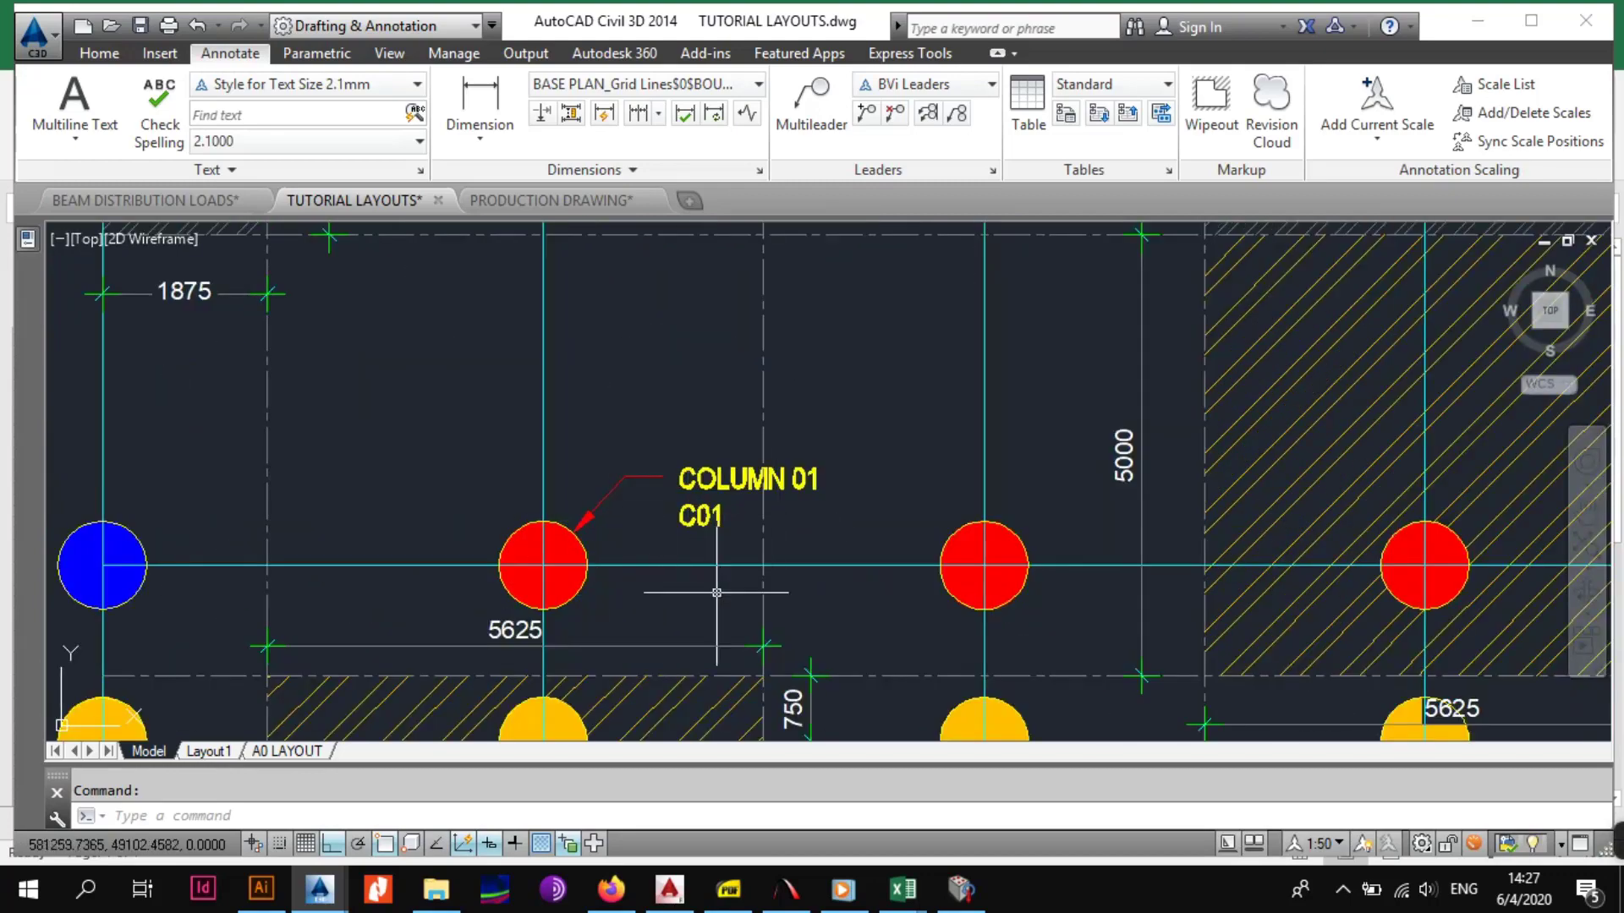
scroll(660, 548, "down", 4)
scroll(538, 573, "up", 3)
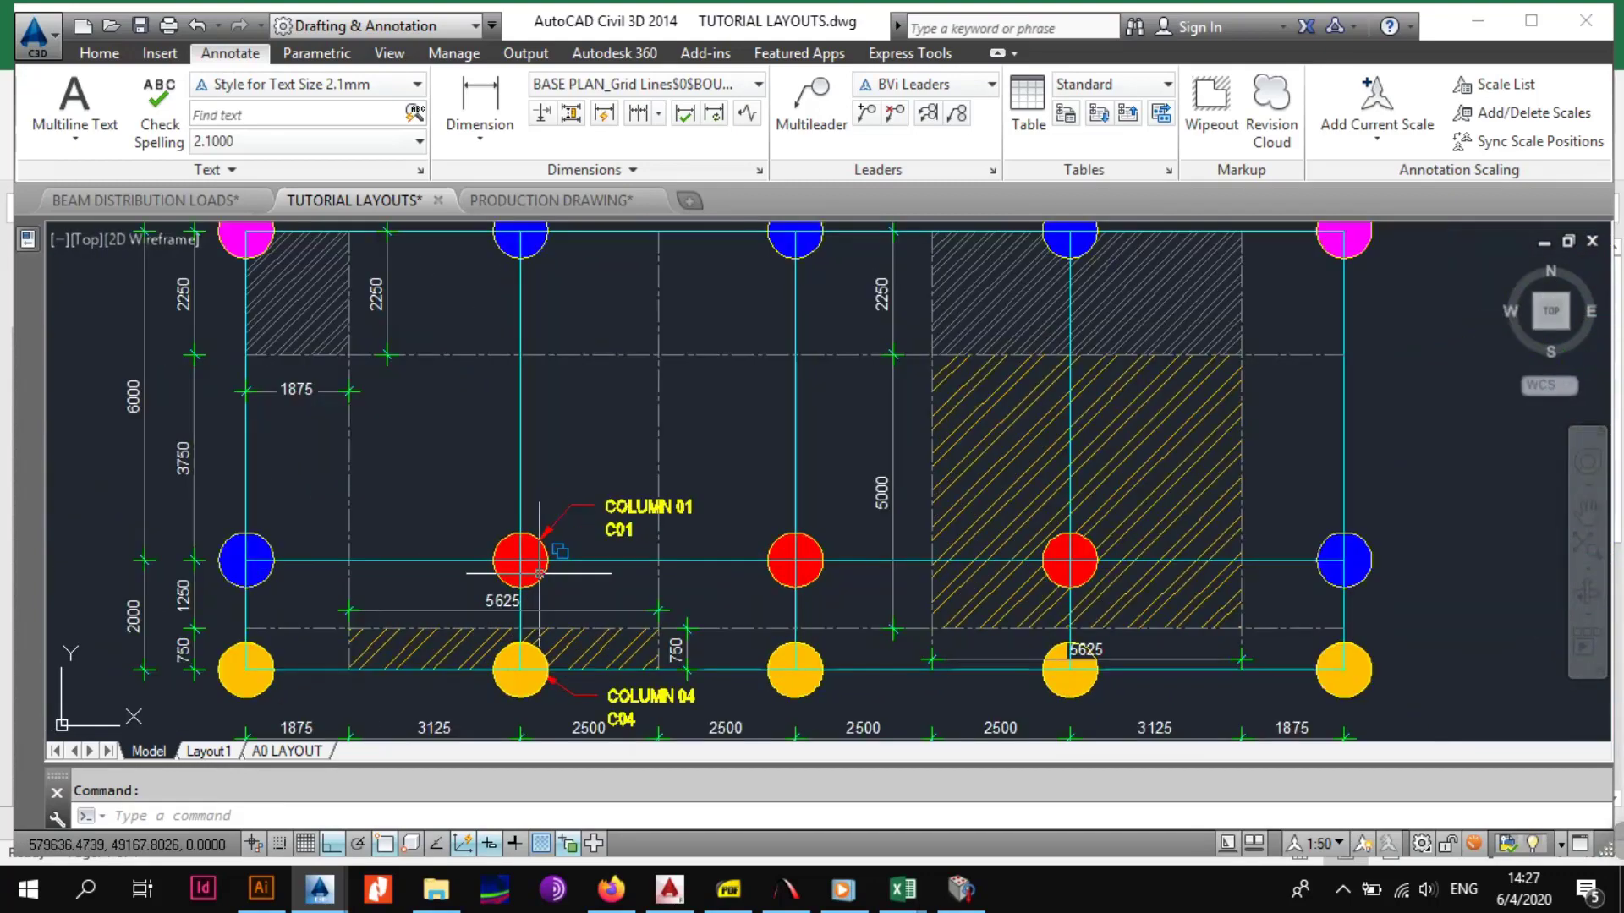
scroll(538, 573, "down", 3)
mouse_move(537, 574)
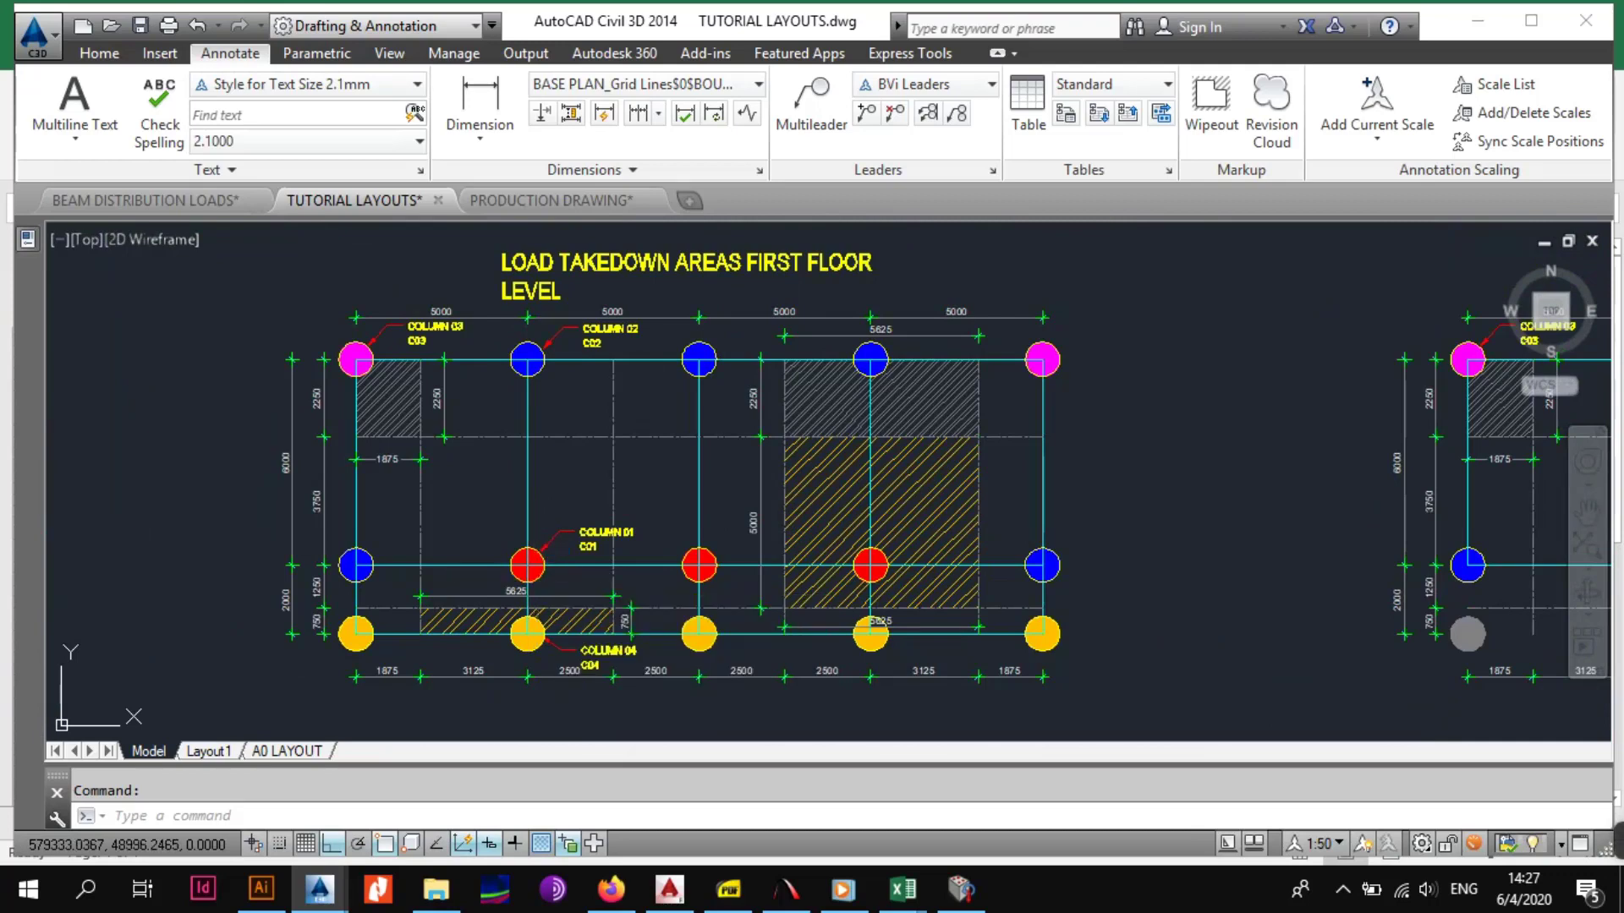
scroll(538, 574, "up", 2)
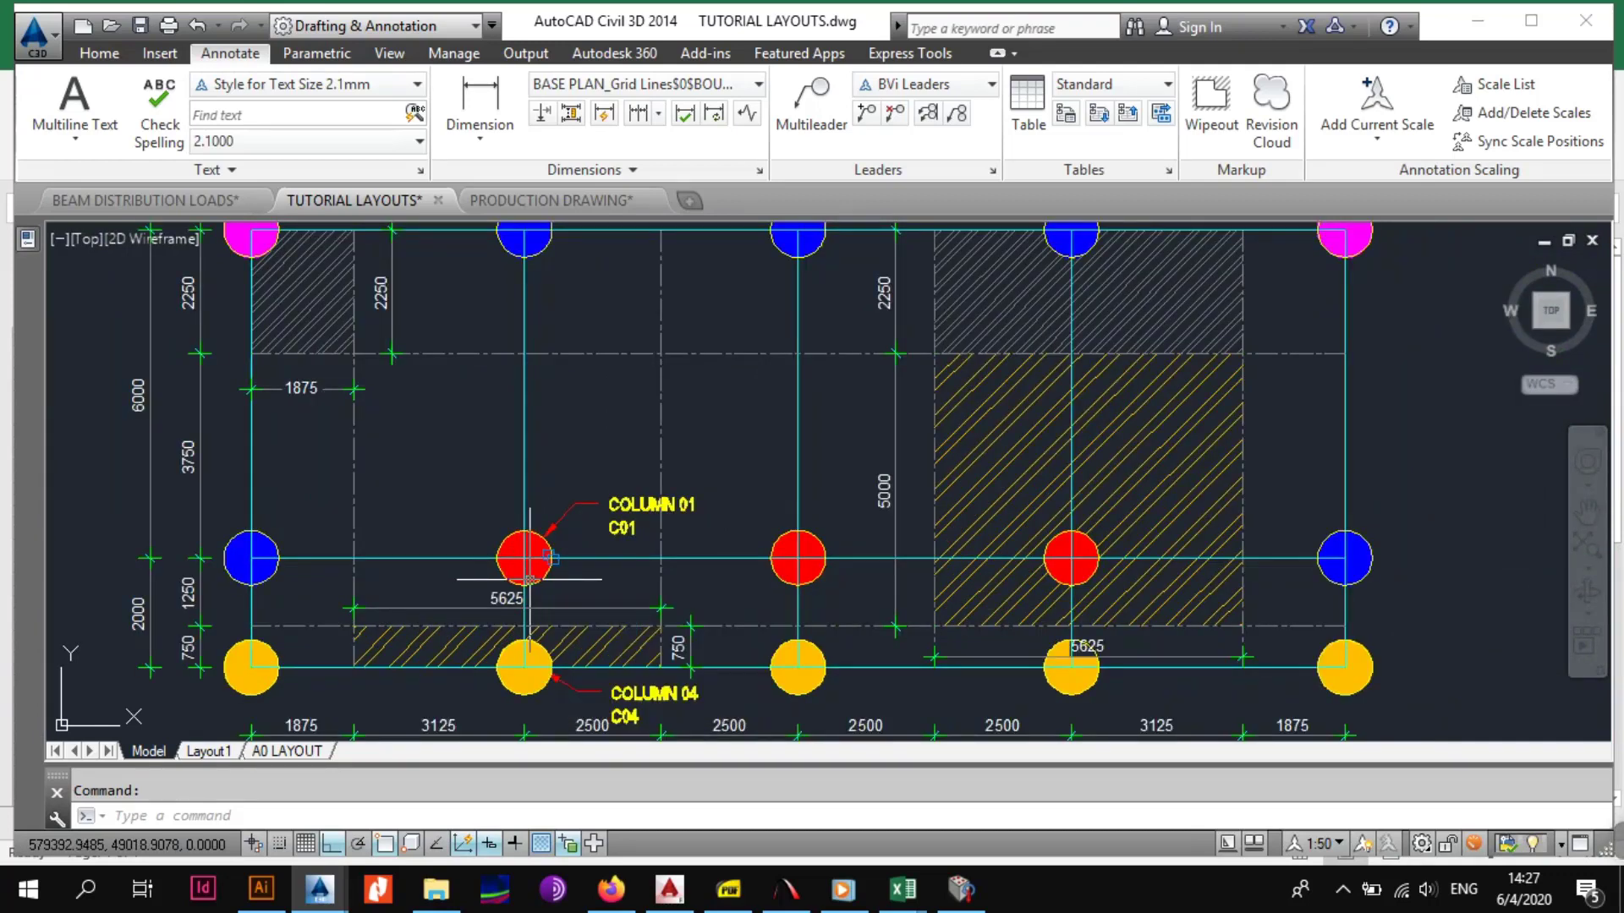
scroll(664, 547, "down", 2)
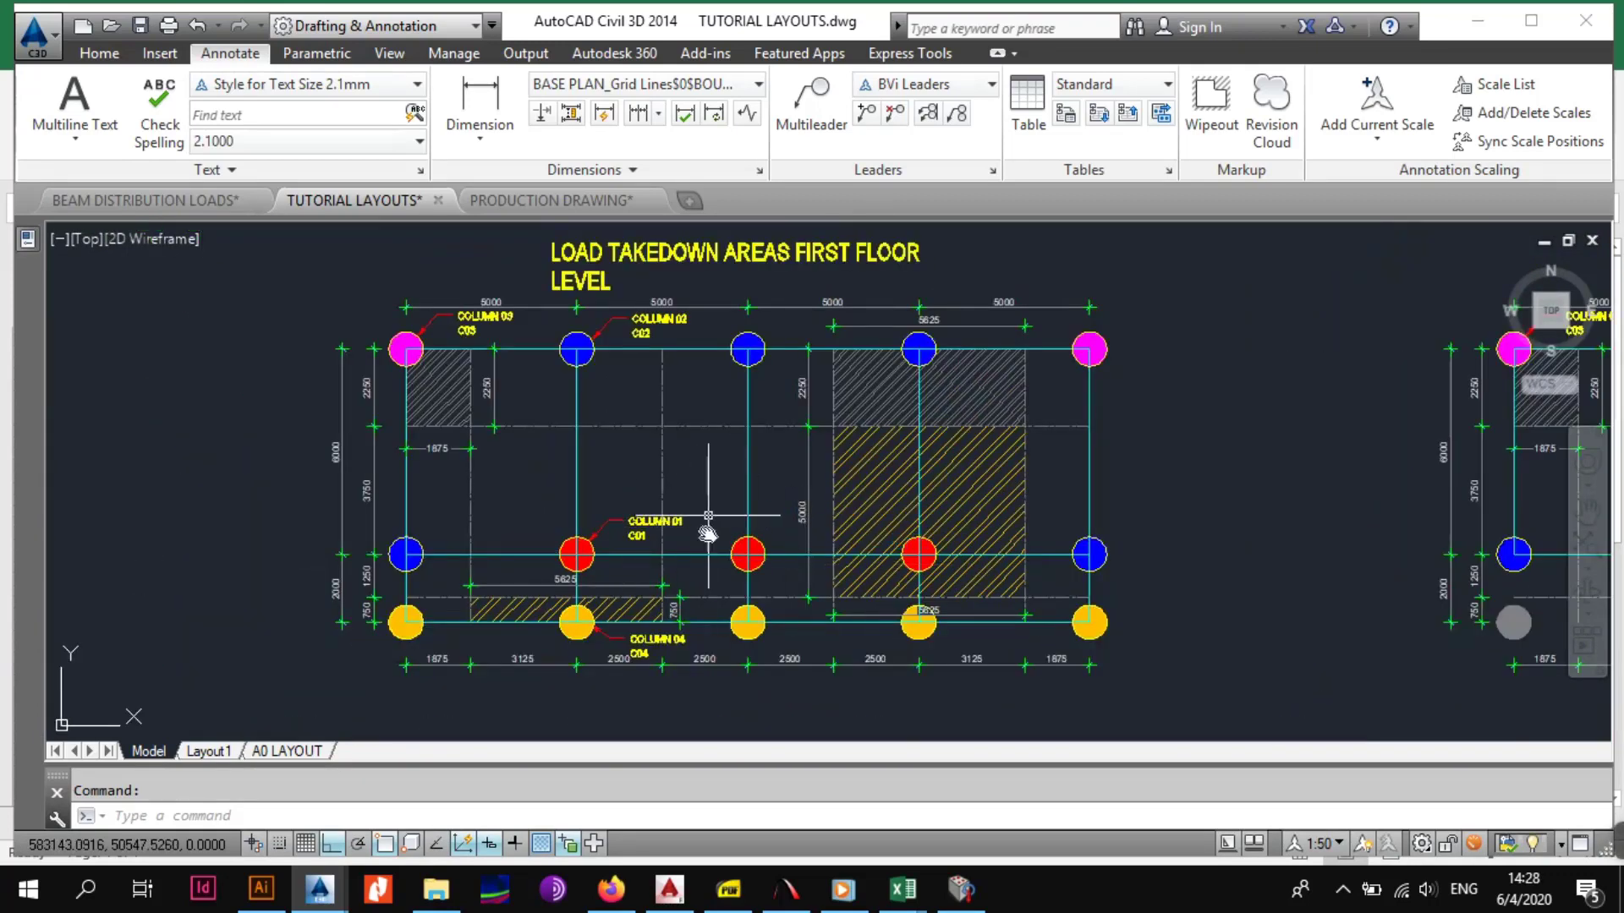
left_click_drag(801, 560, 802, 595)
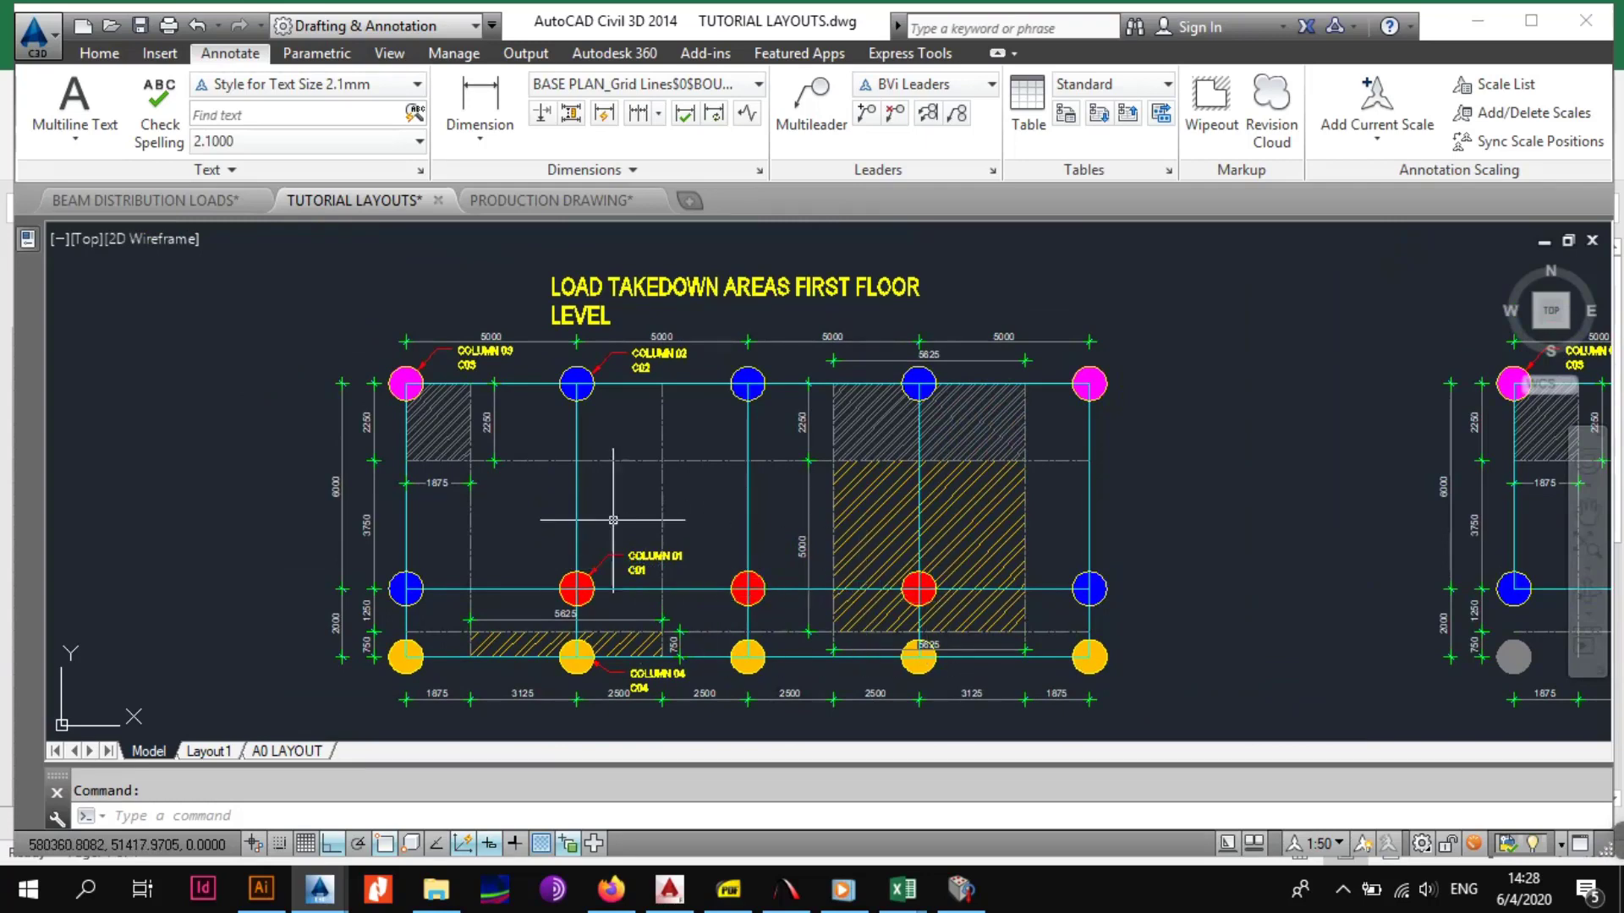
scroll(604, 397, "up", 4)
left_click_drag(623, 387, 628, 474)
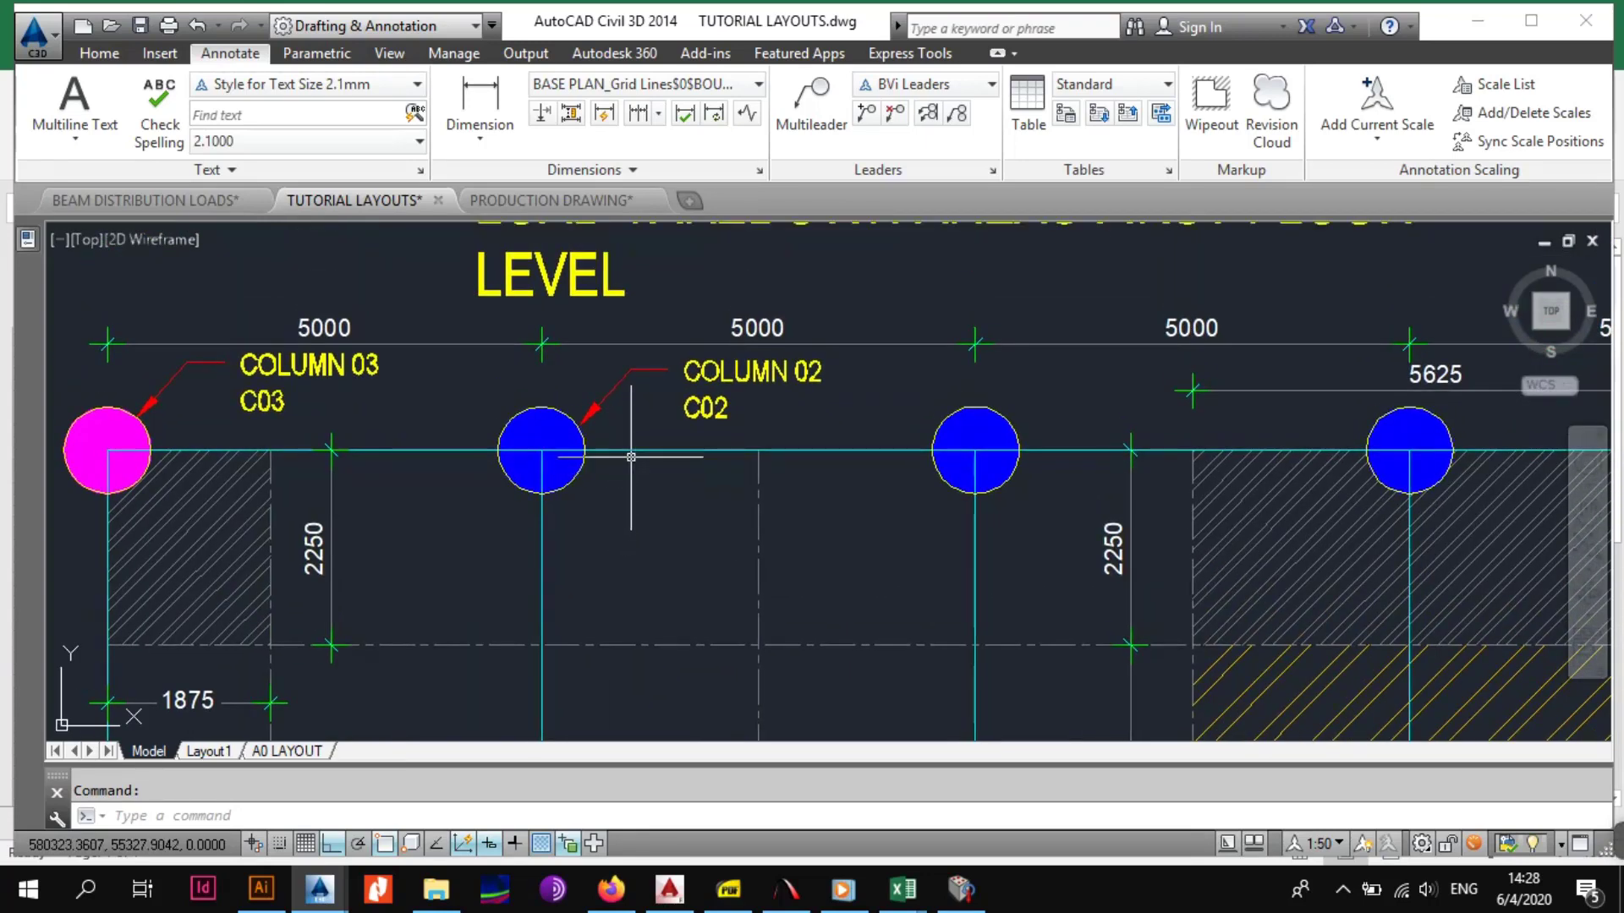
scroll(744, 457, "down", 2)
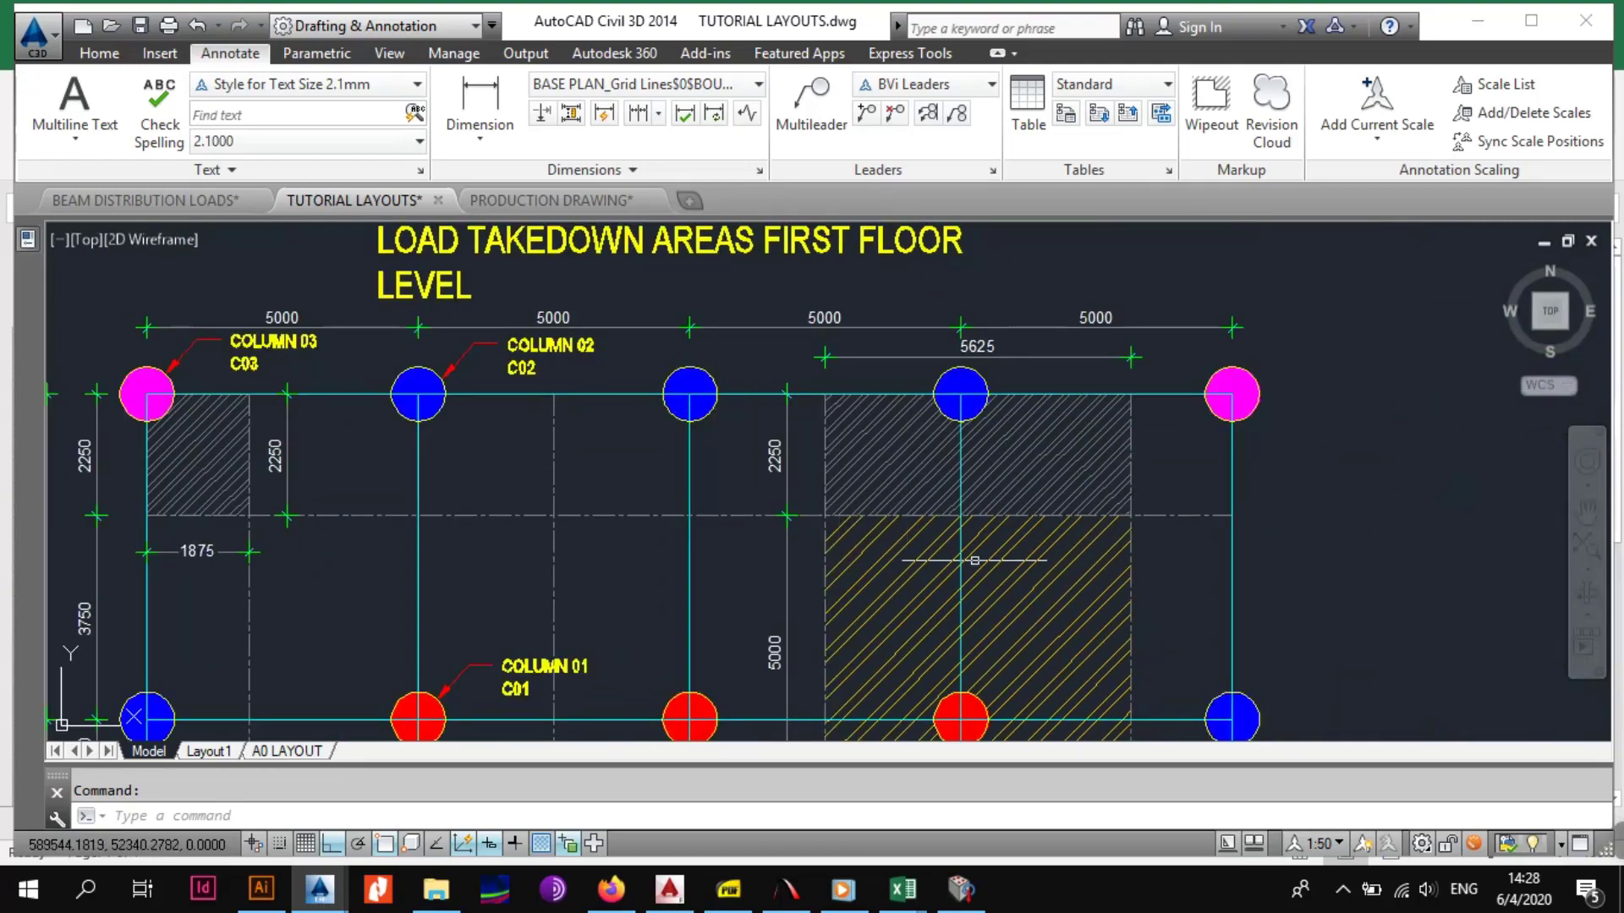
left_click_drag(1005, 608, 984, 575)
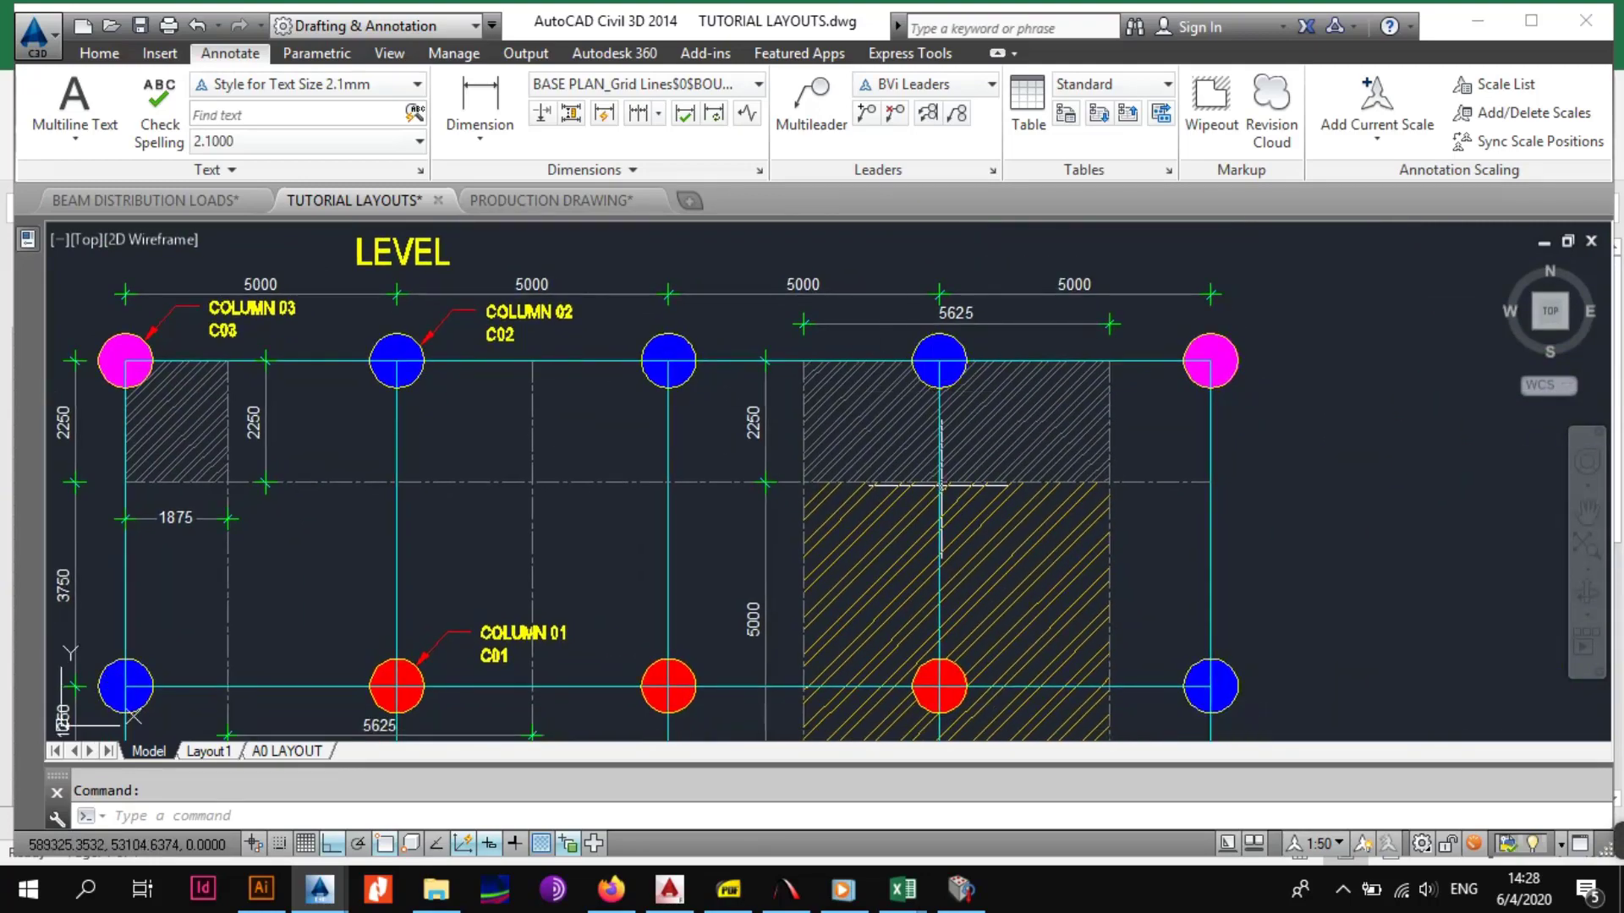
scroll(985, 435, "down", 5)
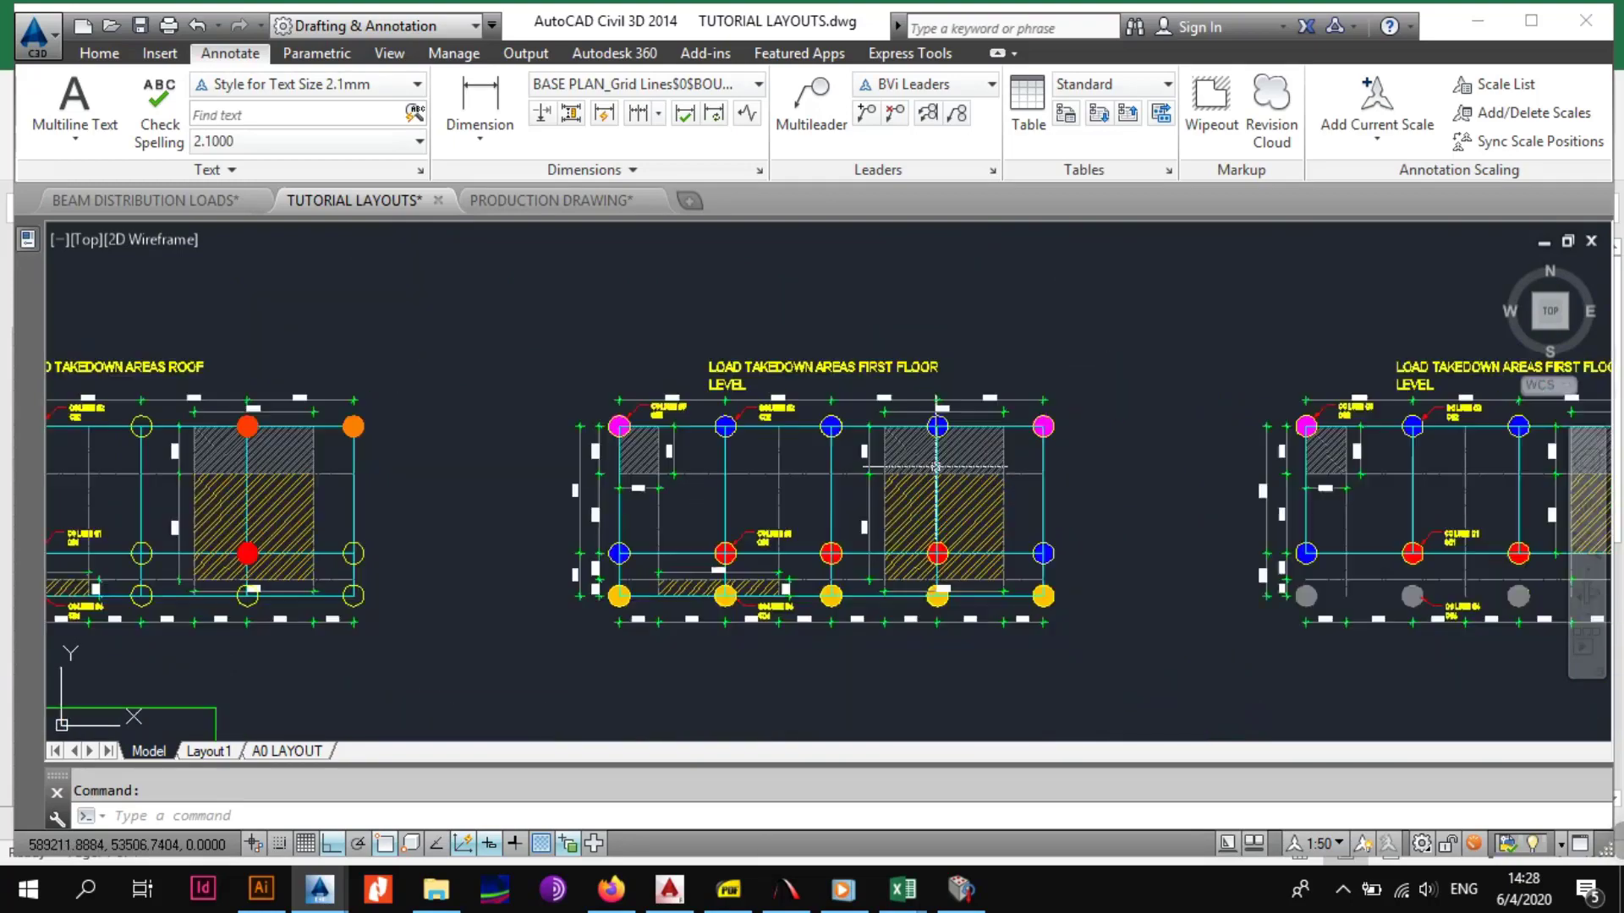
scroll(575, 397, "up", 3)
scroll(566, 404, "up", 6)
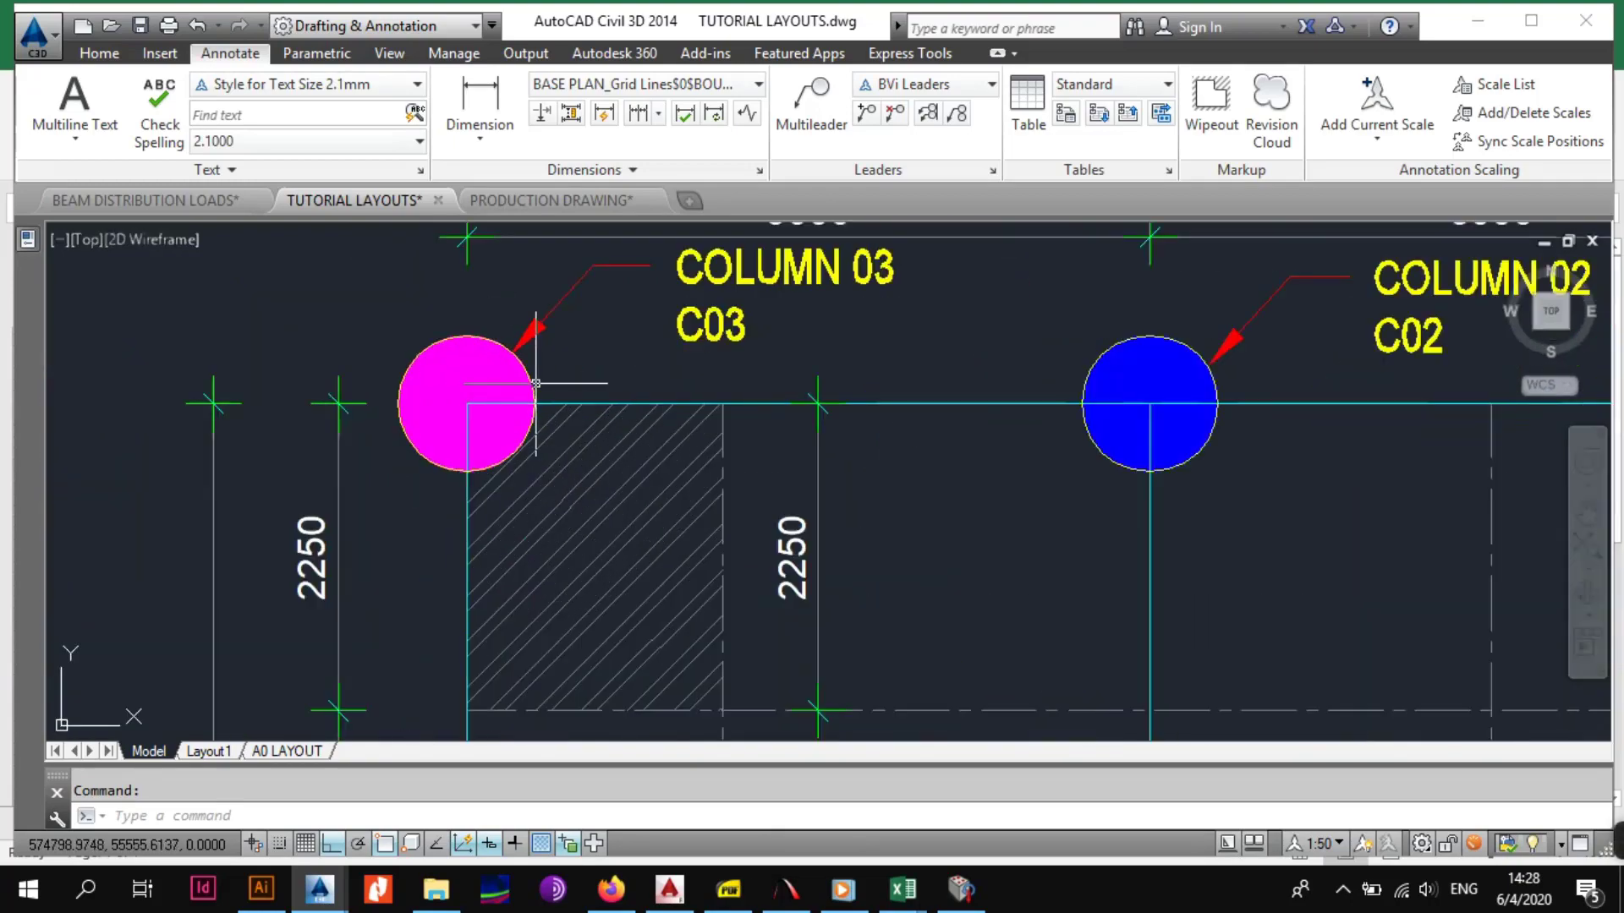
scroll(535, 388, "down", 6)
left_click_drag(883, 424, 760, 439)
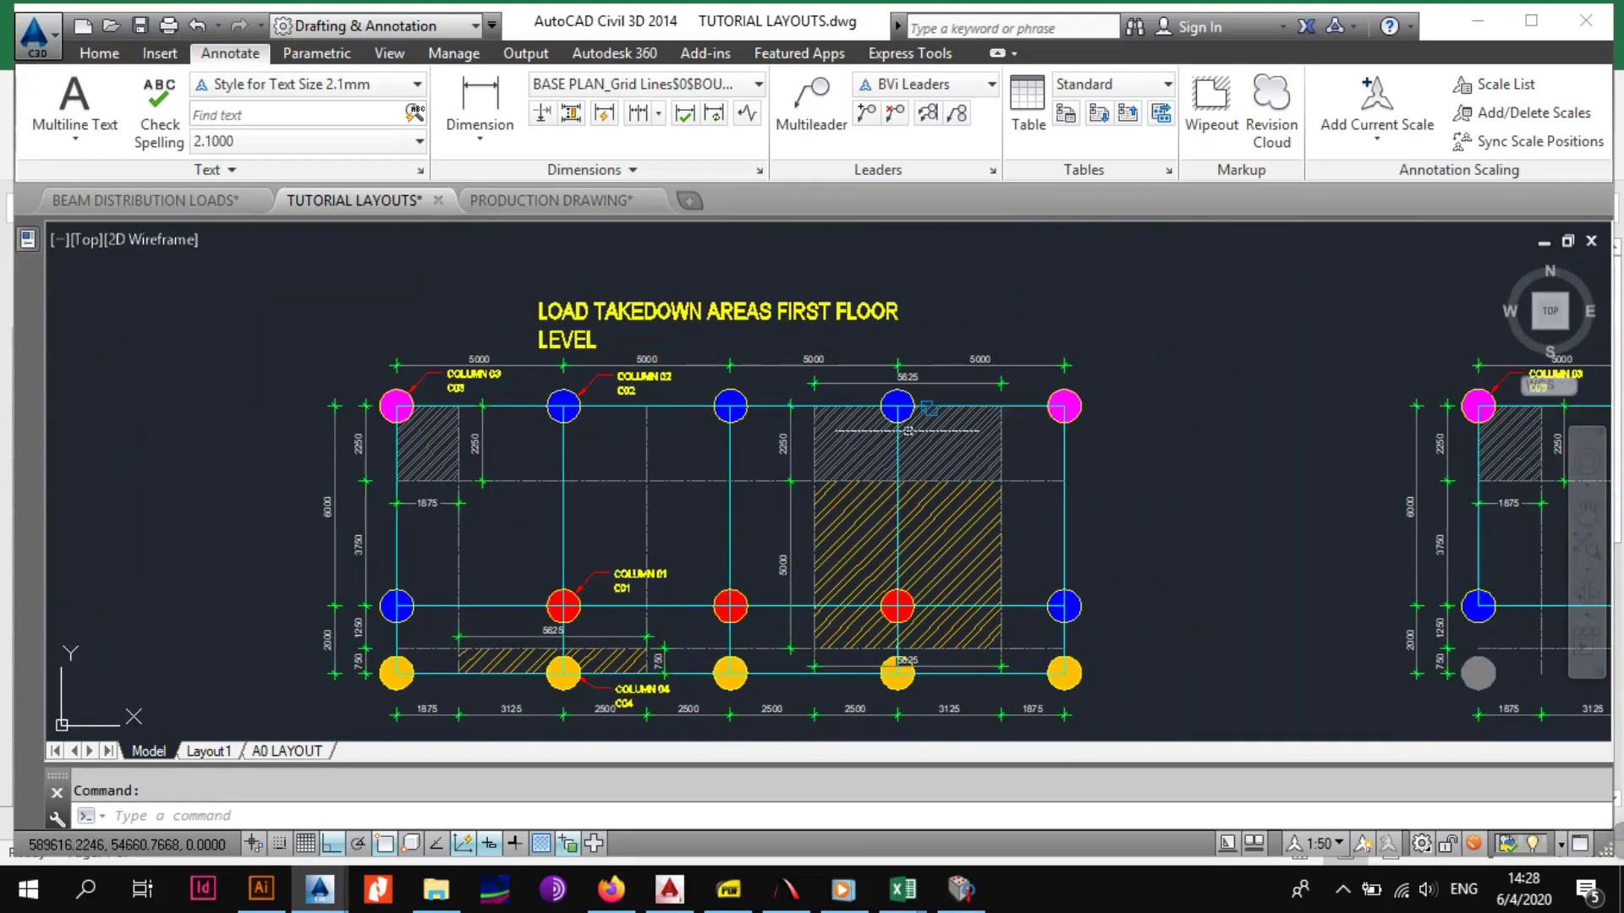
scroll(397, 428, "up", 4)
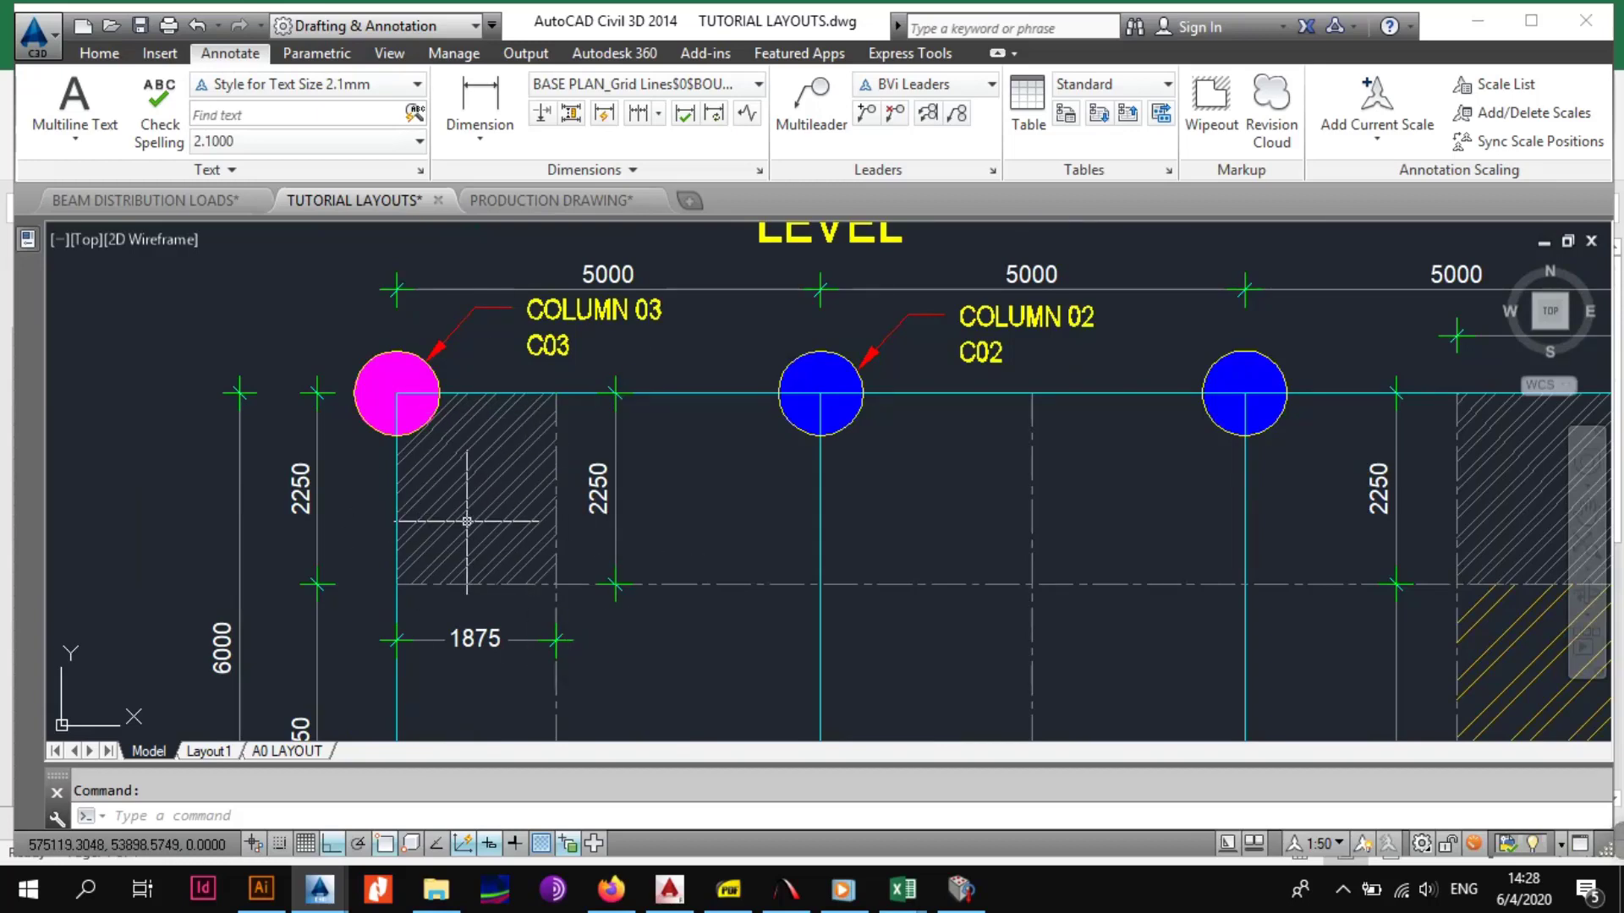
scroll(467, 521, "down", 5)
scroll(494, 553, "up", 5)
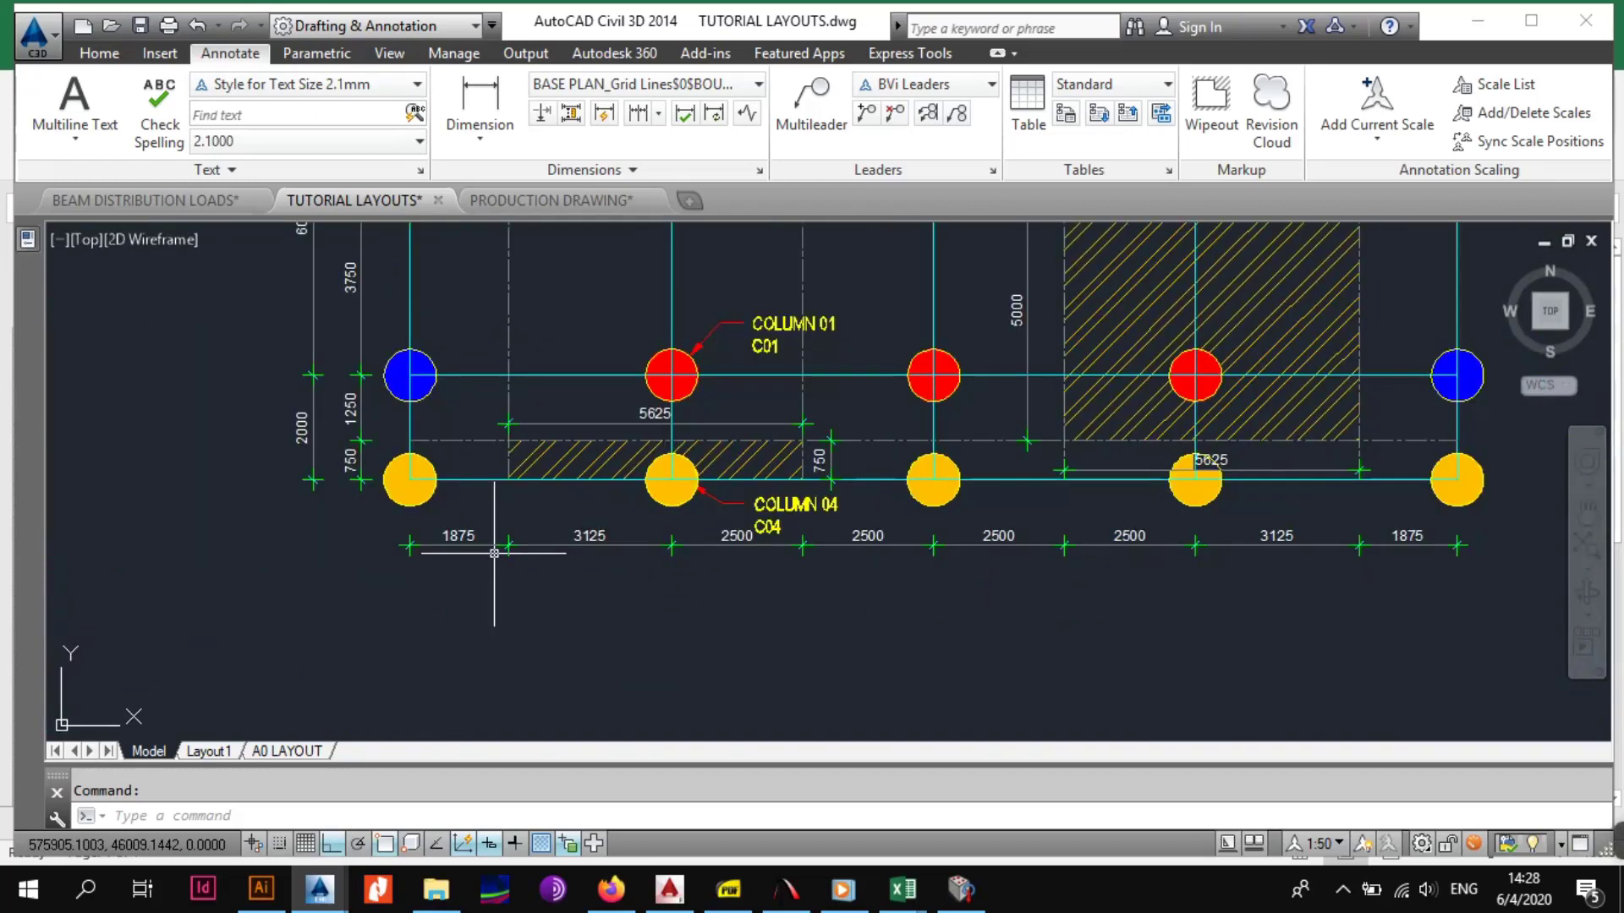
scroll(672, 541, "up", 2)
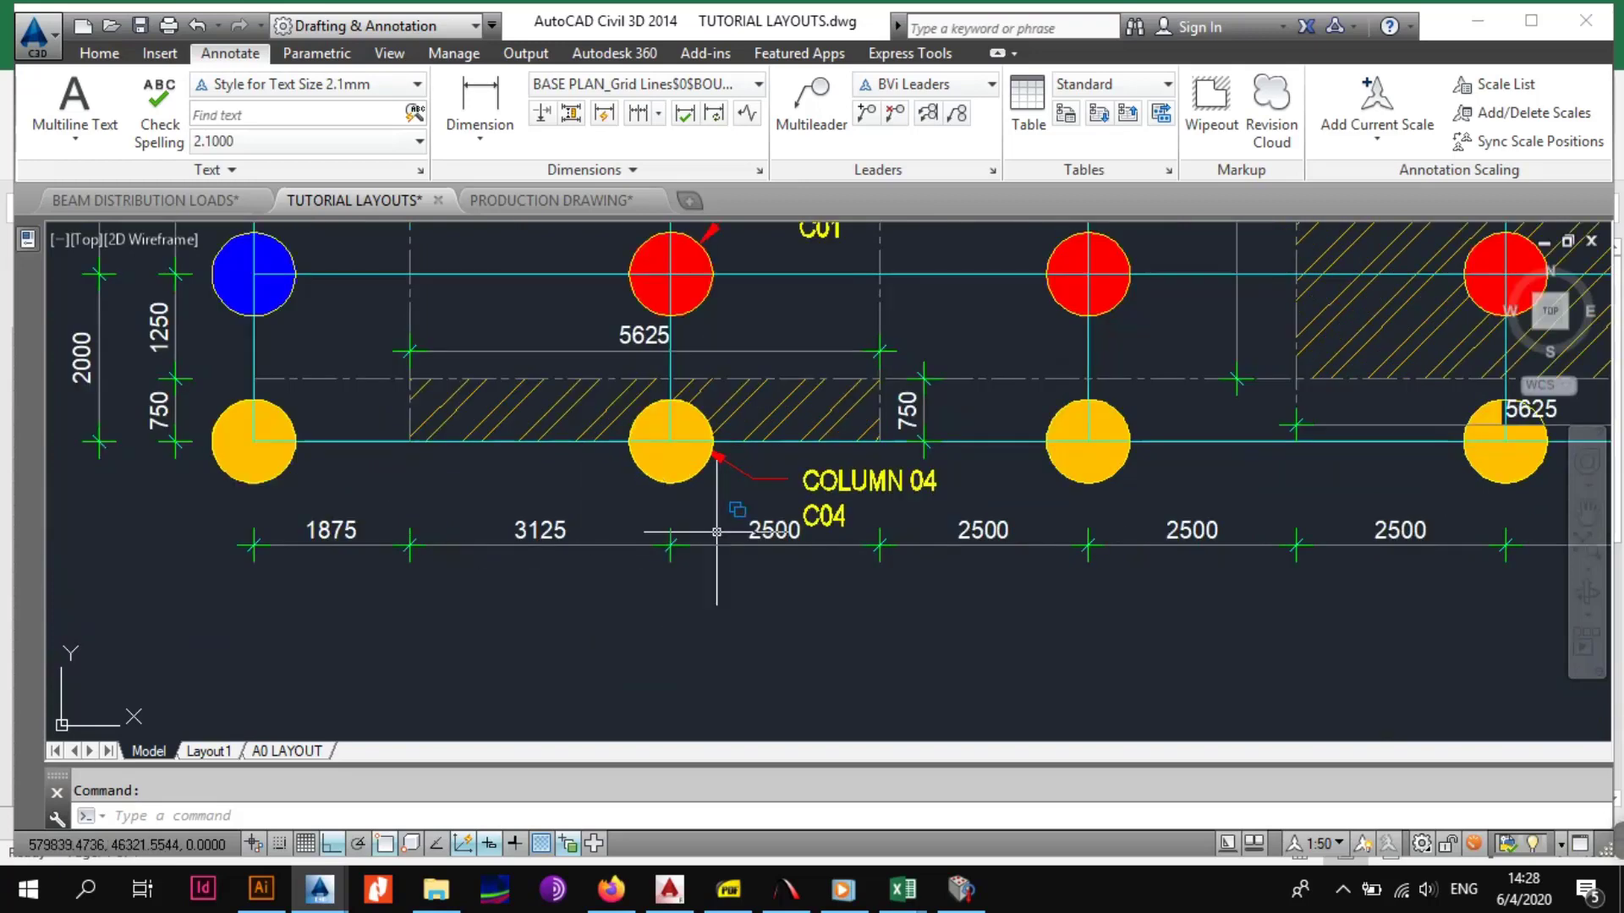
scroll(713, 510, "down", 5)
scroll(499, 525, "up", 5)
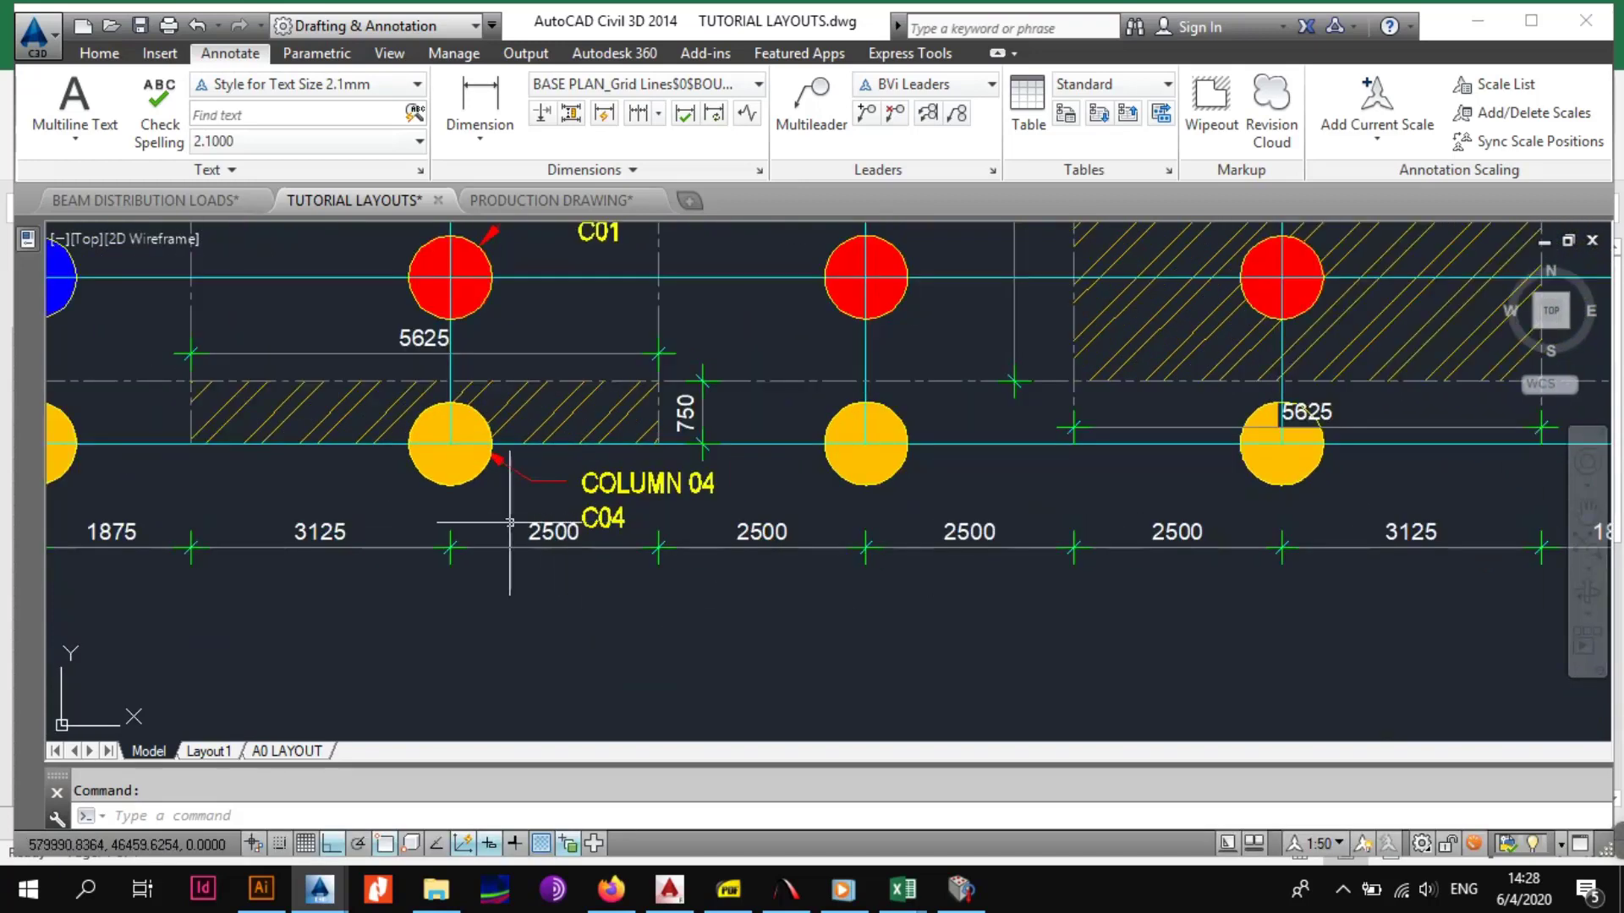
scroll(1026, 485, "down", 5)
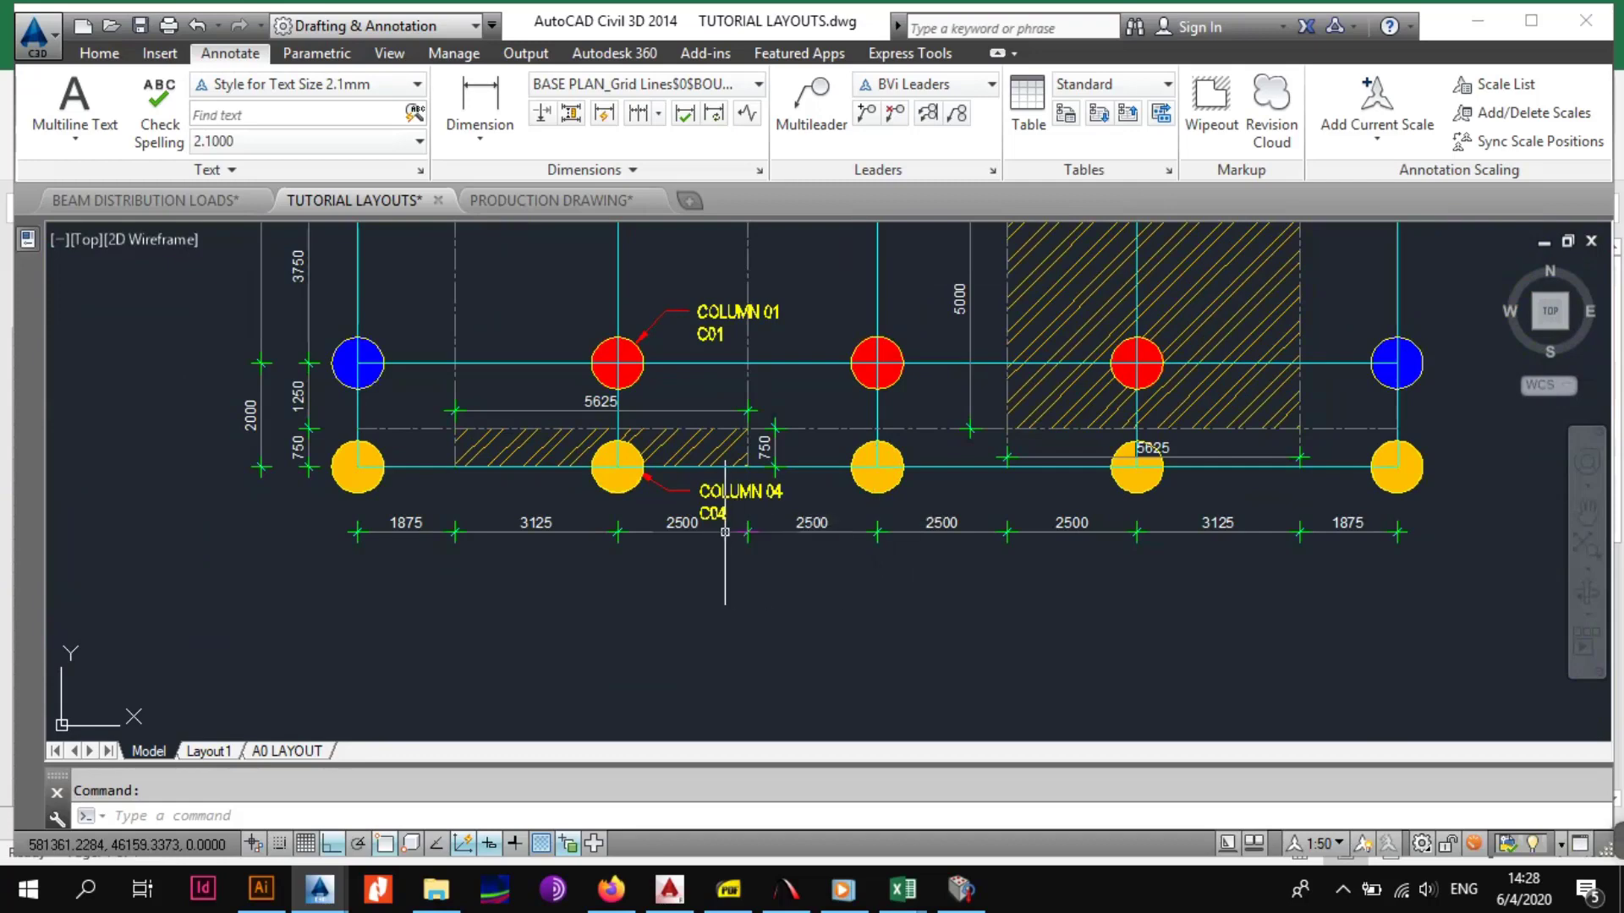
scroll(705, 504, "up", 5)
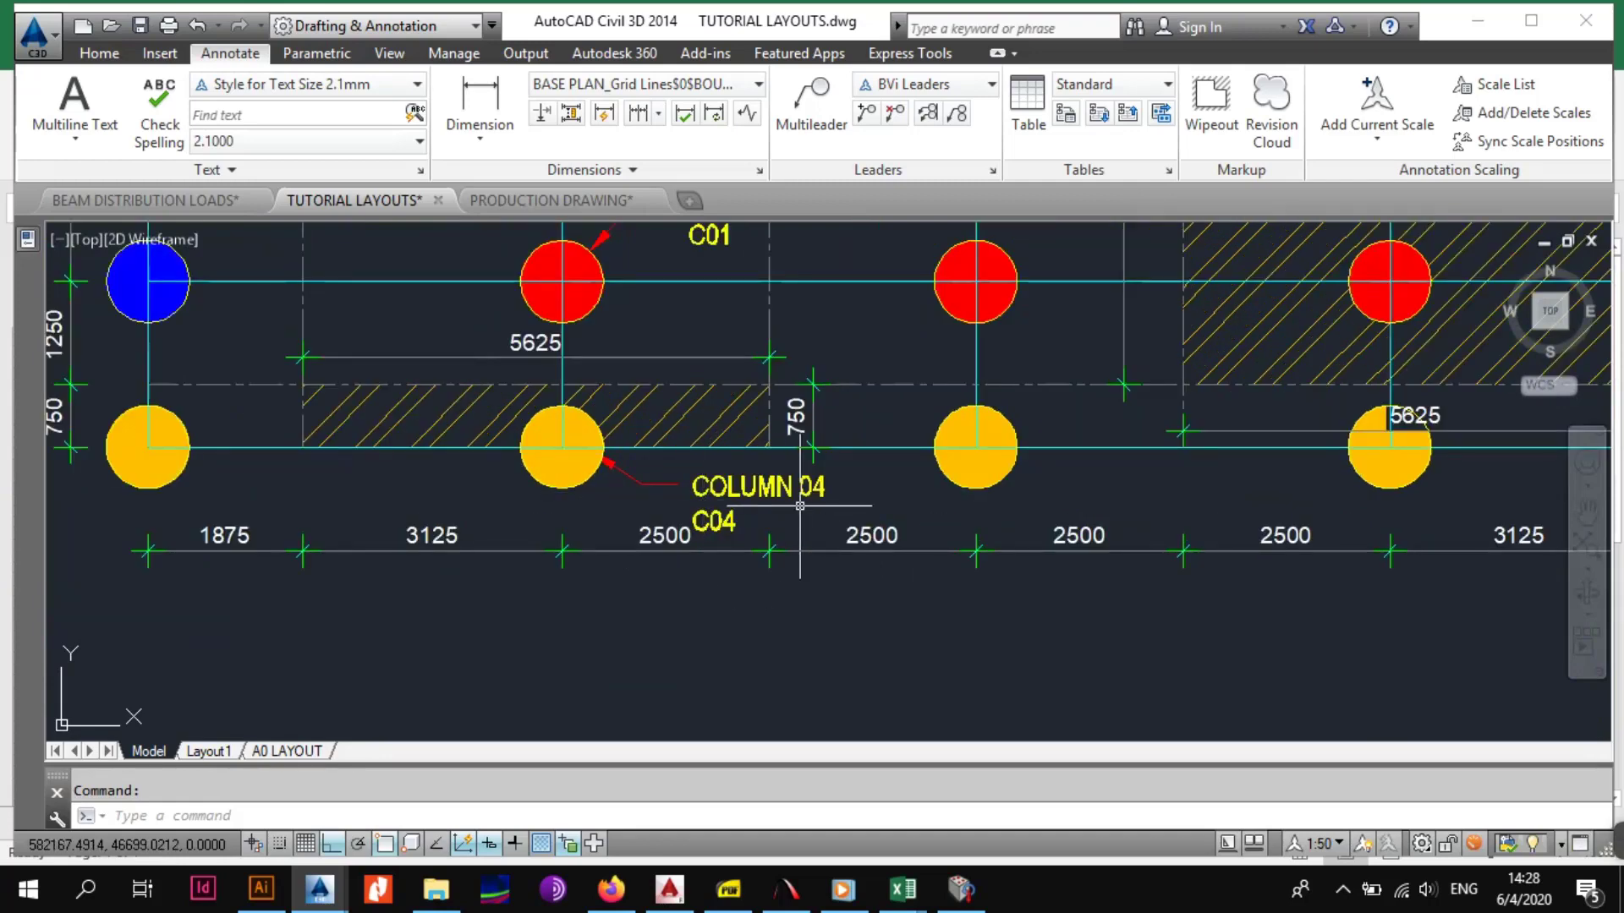
scroll(800, 506, "down", 4)
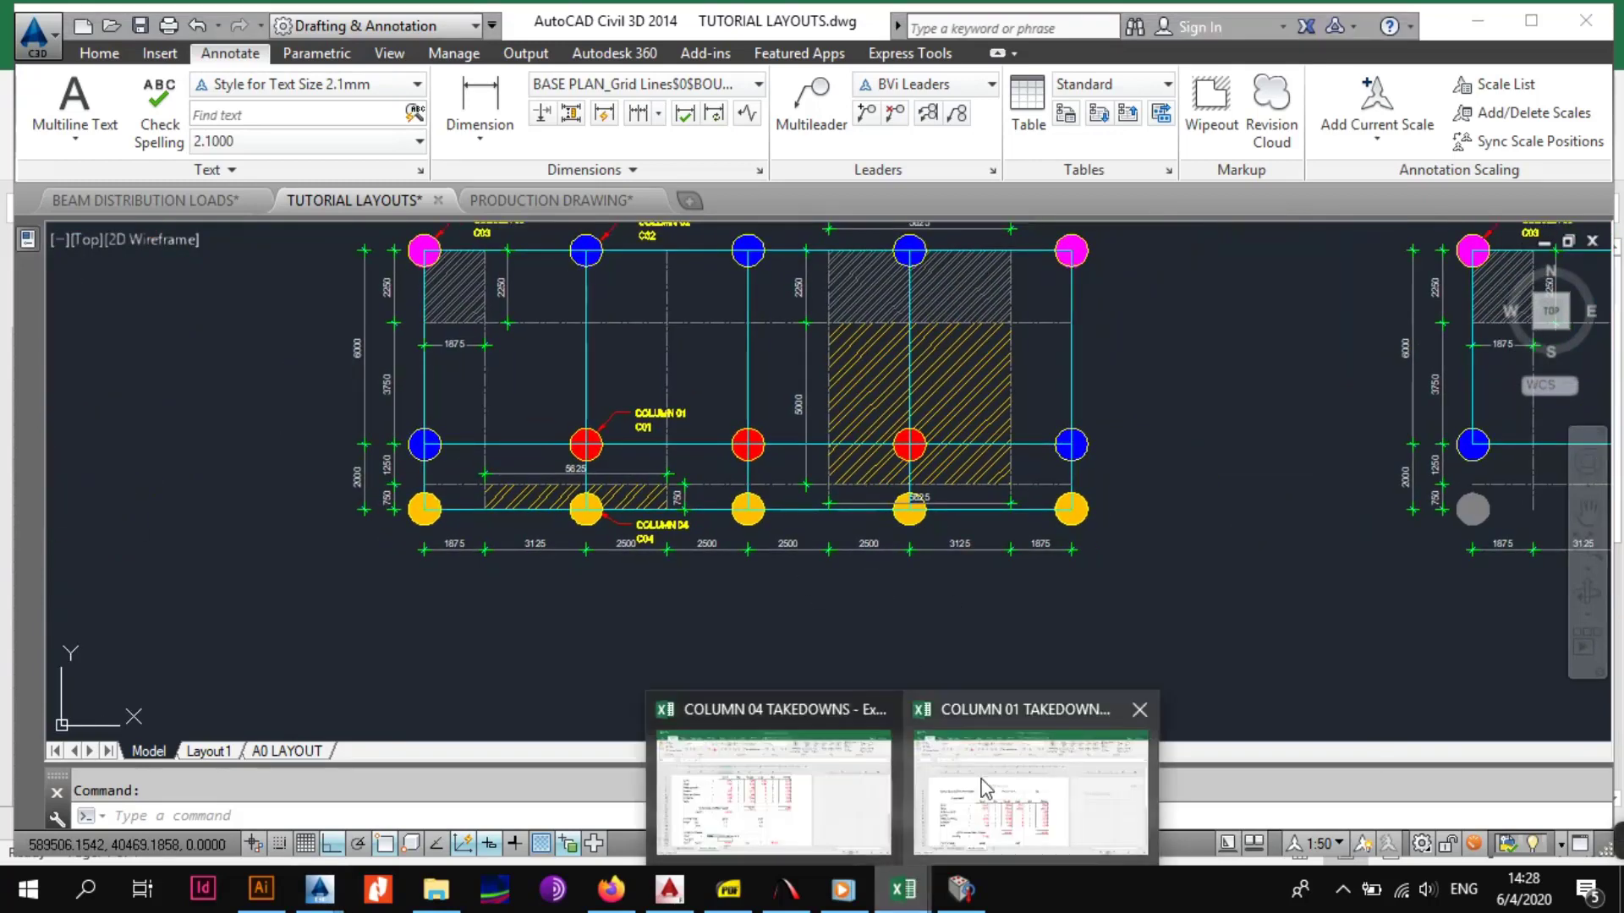
Step: Browse Desktop > RadGeekTutorials > DOUBLE STORY BUILDING > BASES > TAKEDOWNS and bring up COLUMN 01 TAKEDOWNS
left_click(438, 899)
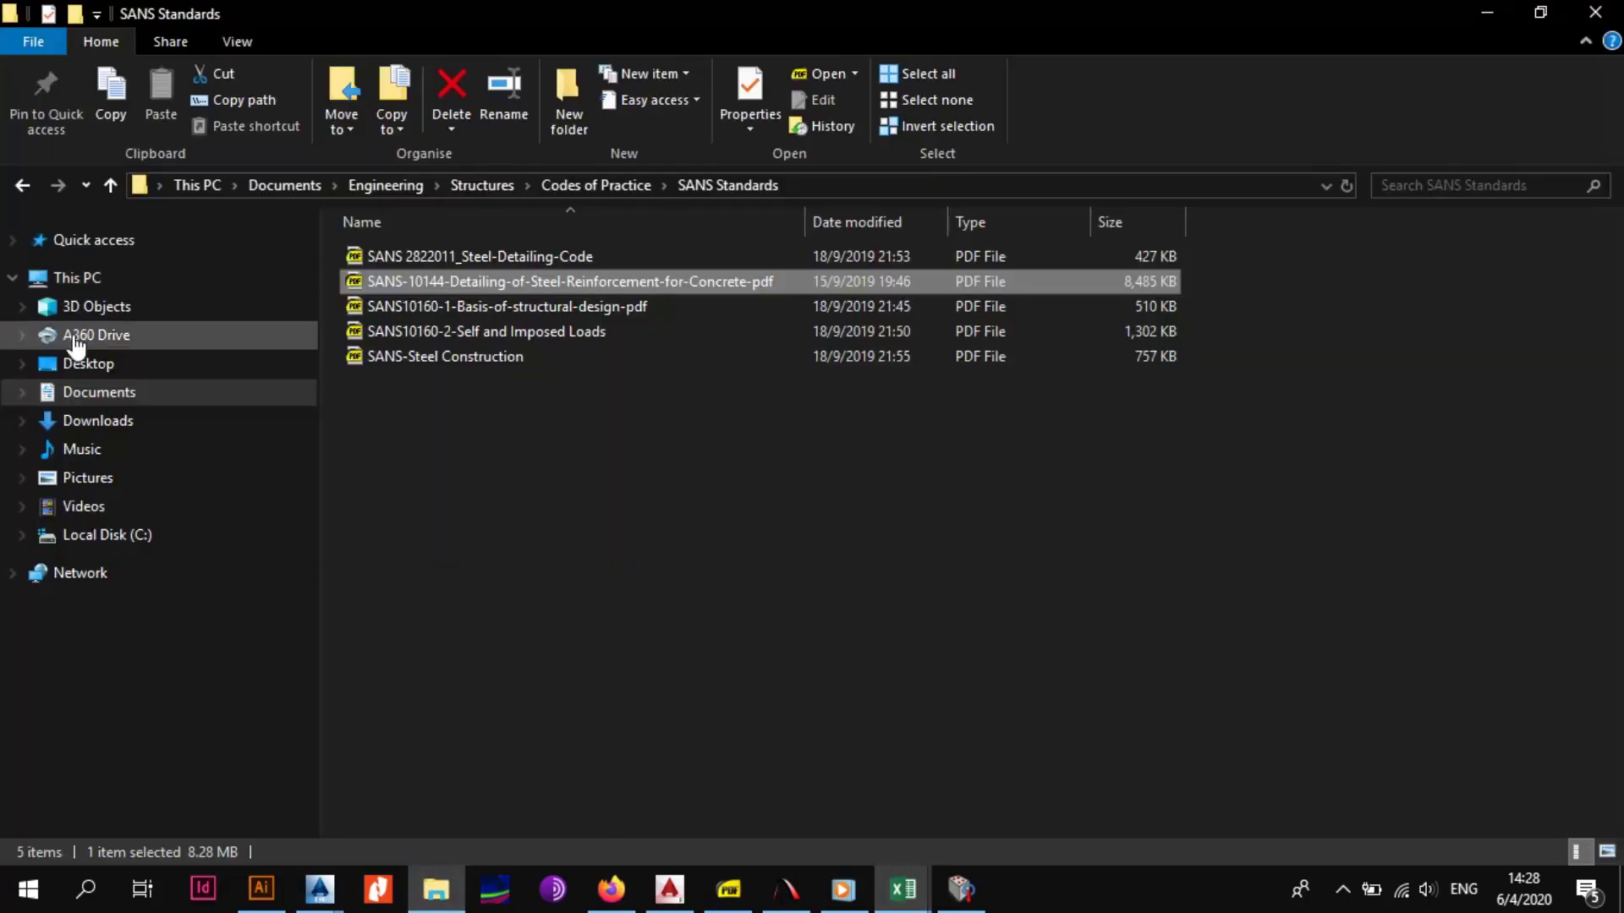
left_click(108, 370)
double_click(438, 310)
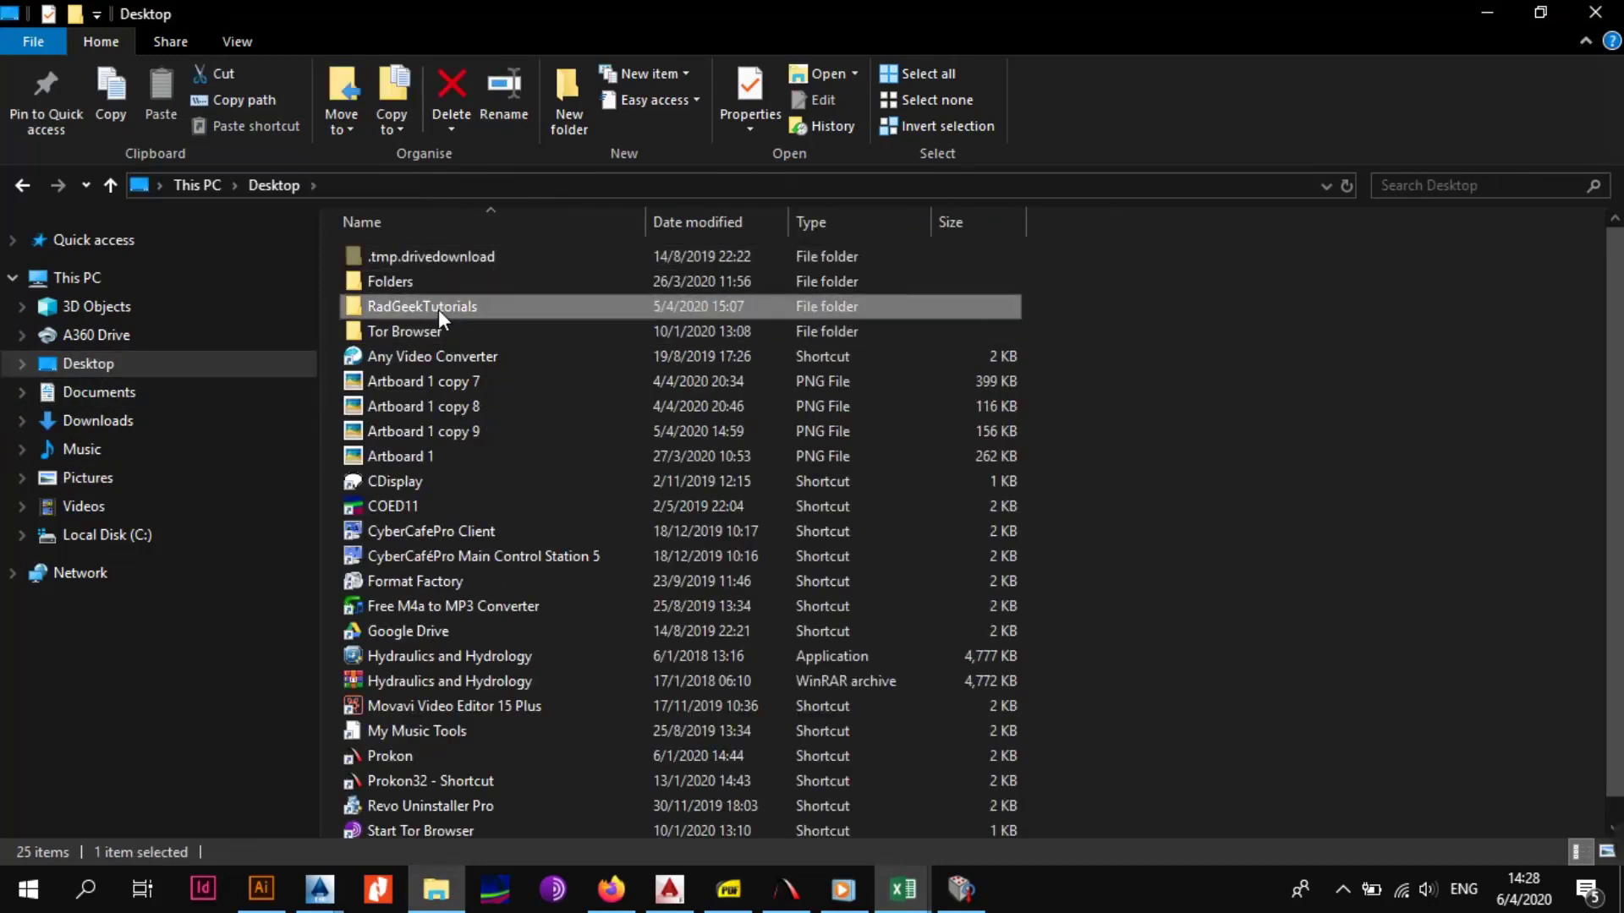
double_click(470, 327)
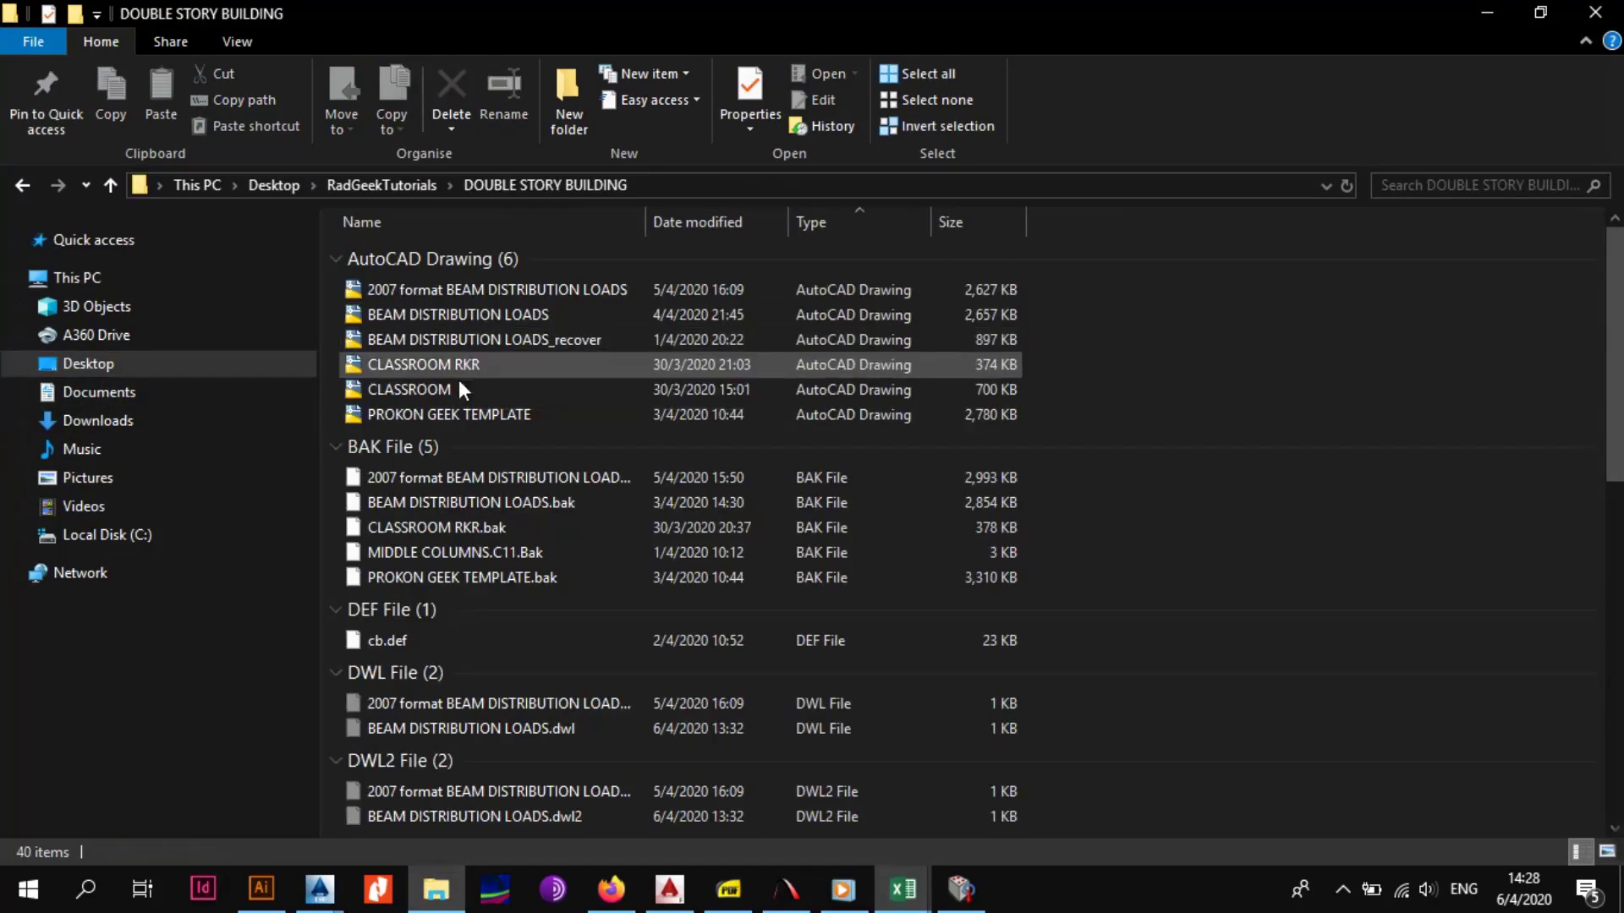
scroll(474, 598, "down", 8)
double_click(411, 436)
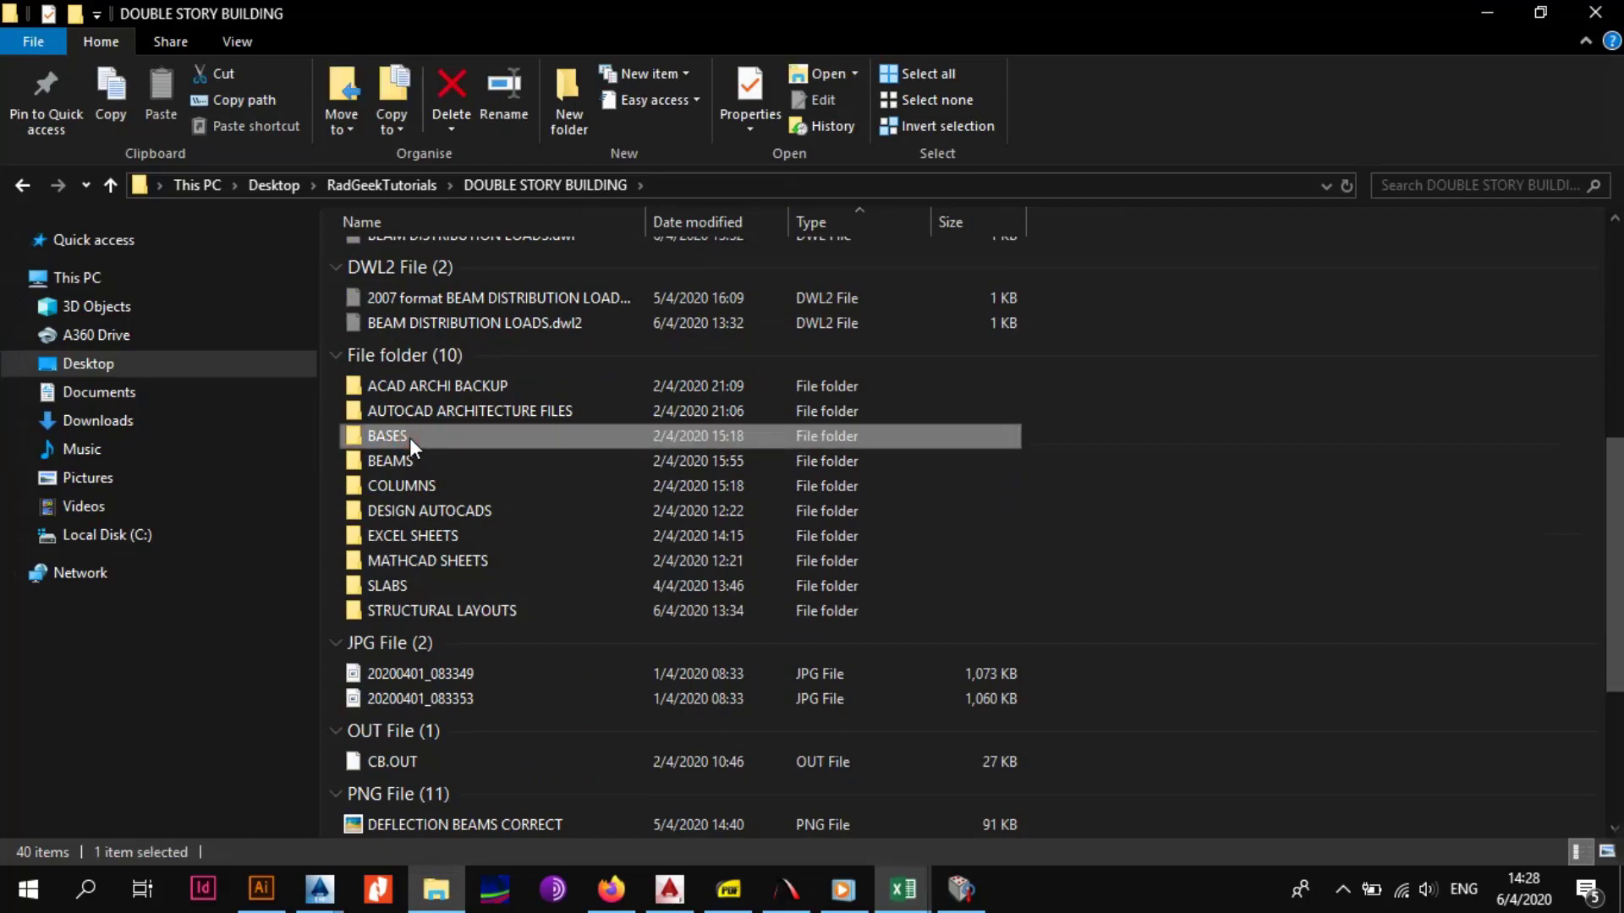
double_click(429, 259)
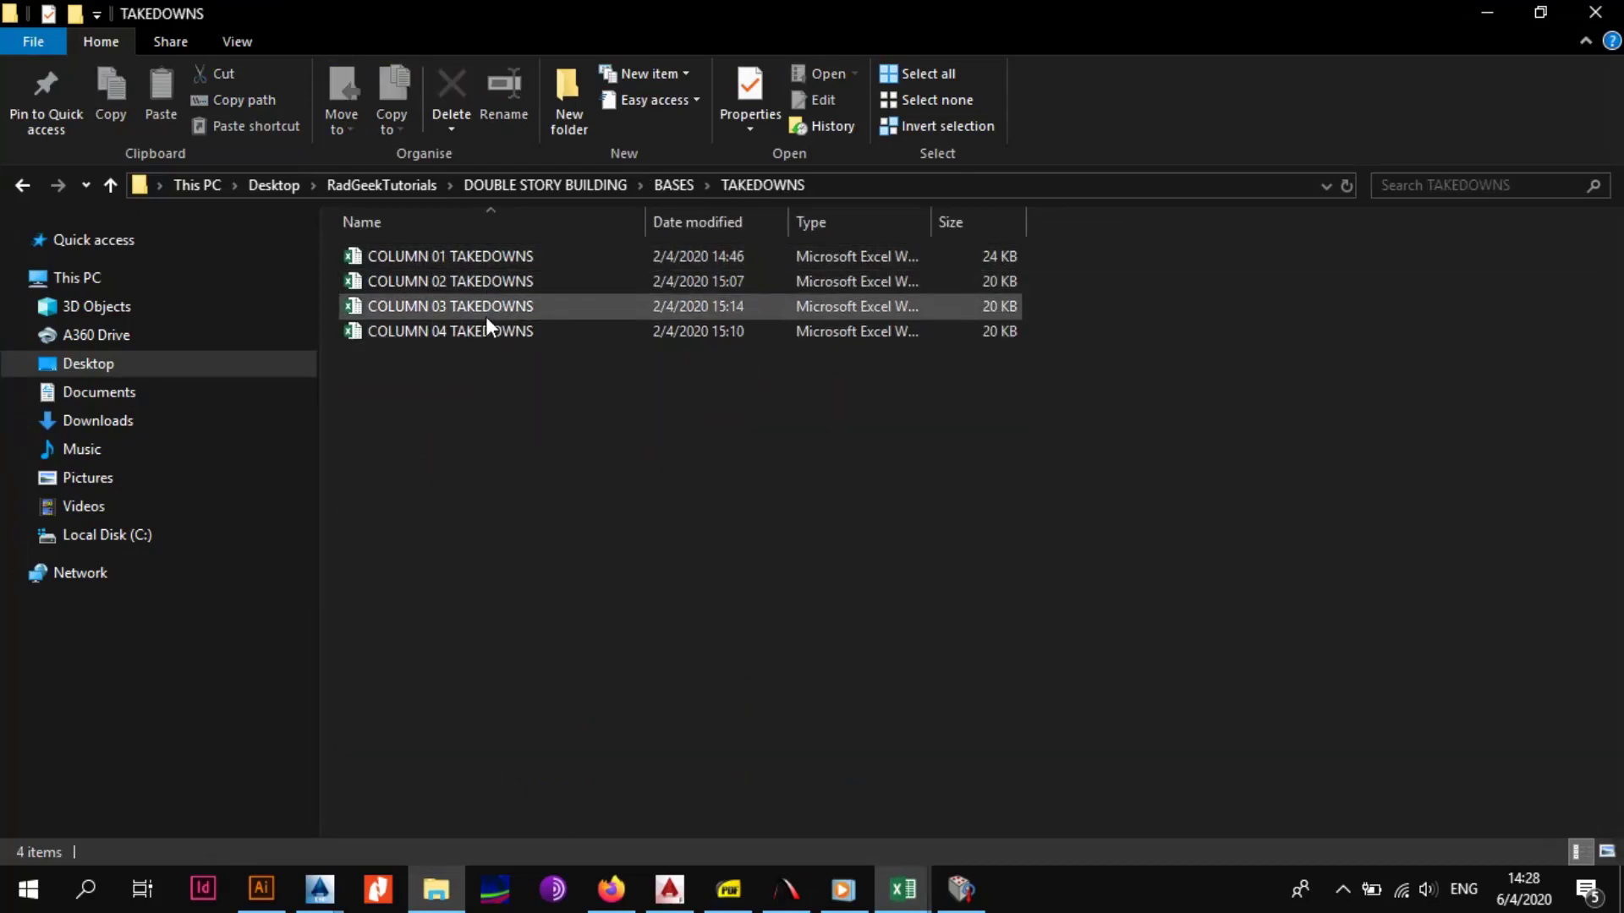
mouse_move(903, 888)
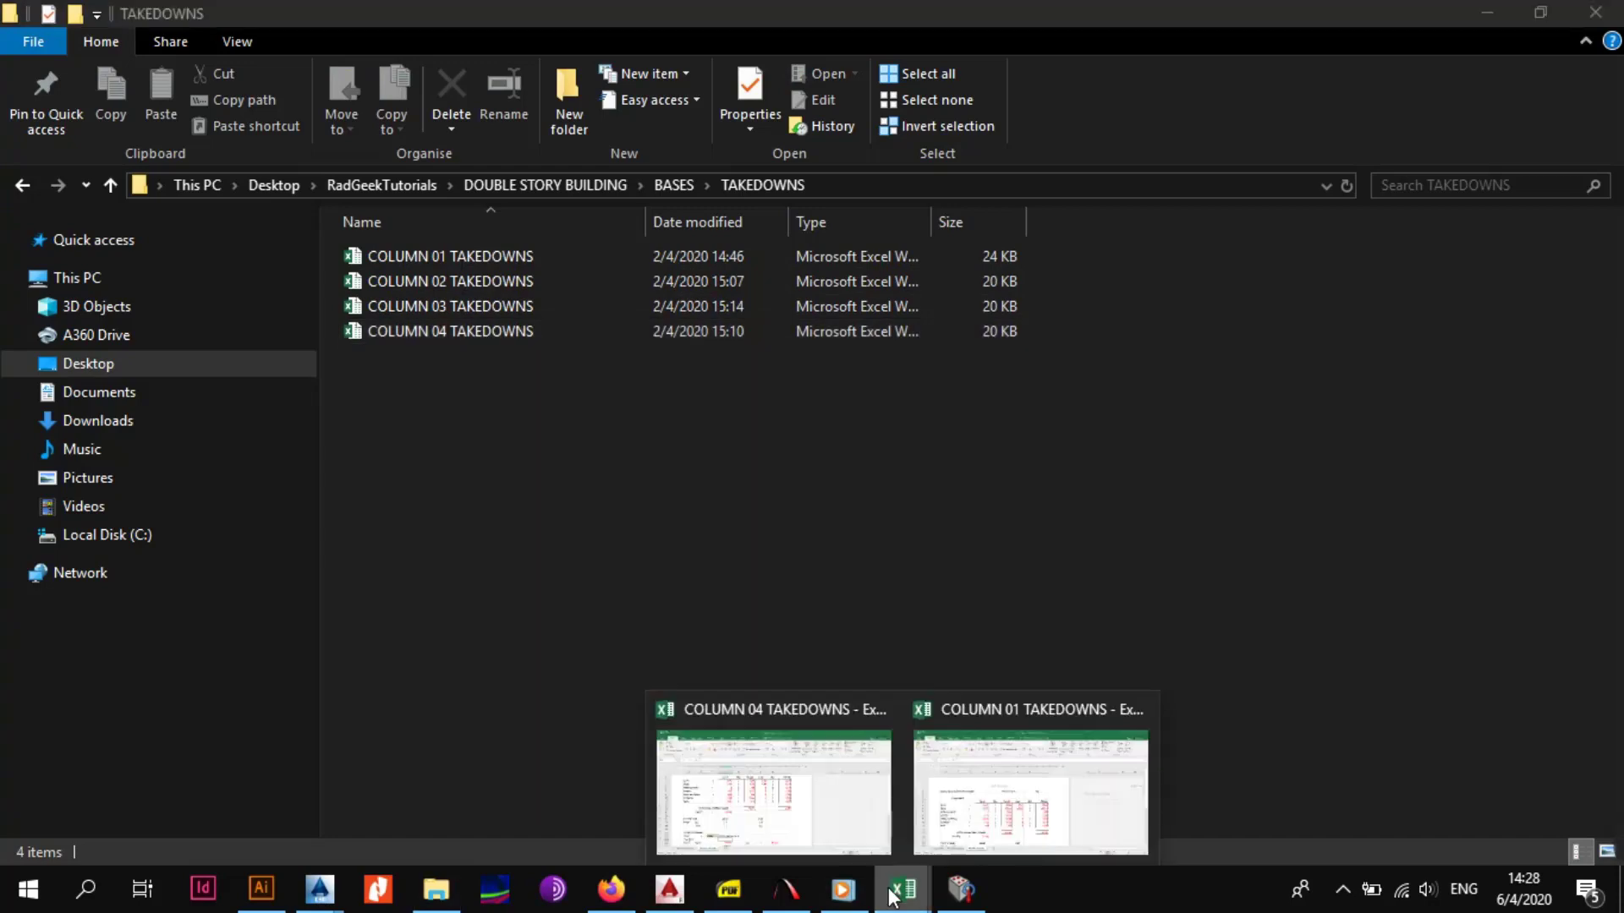
left_click(964, 803)
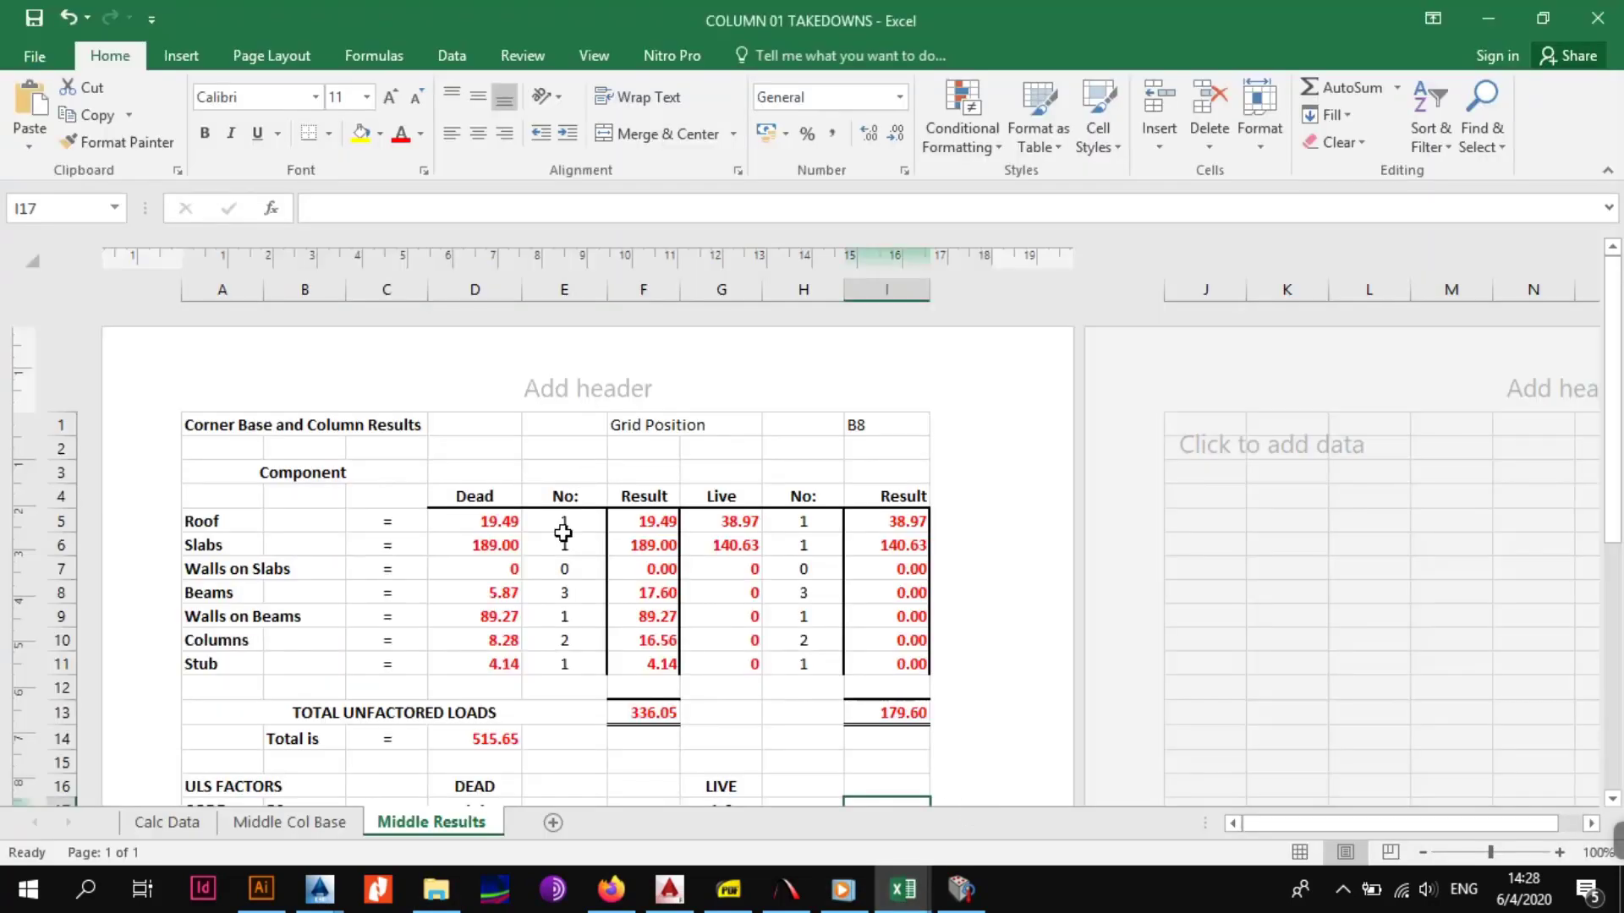
scroll(558, 532, "down", 2)
scroll(549, 533, "down", 3)
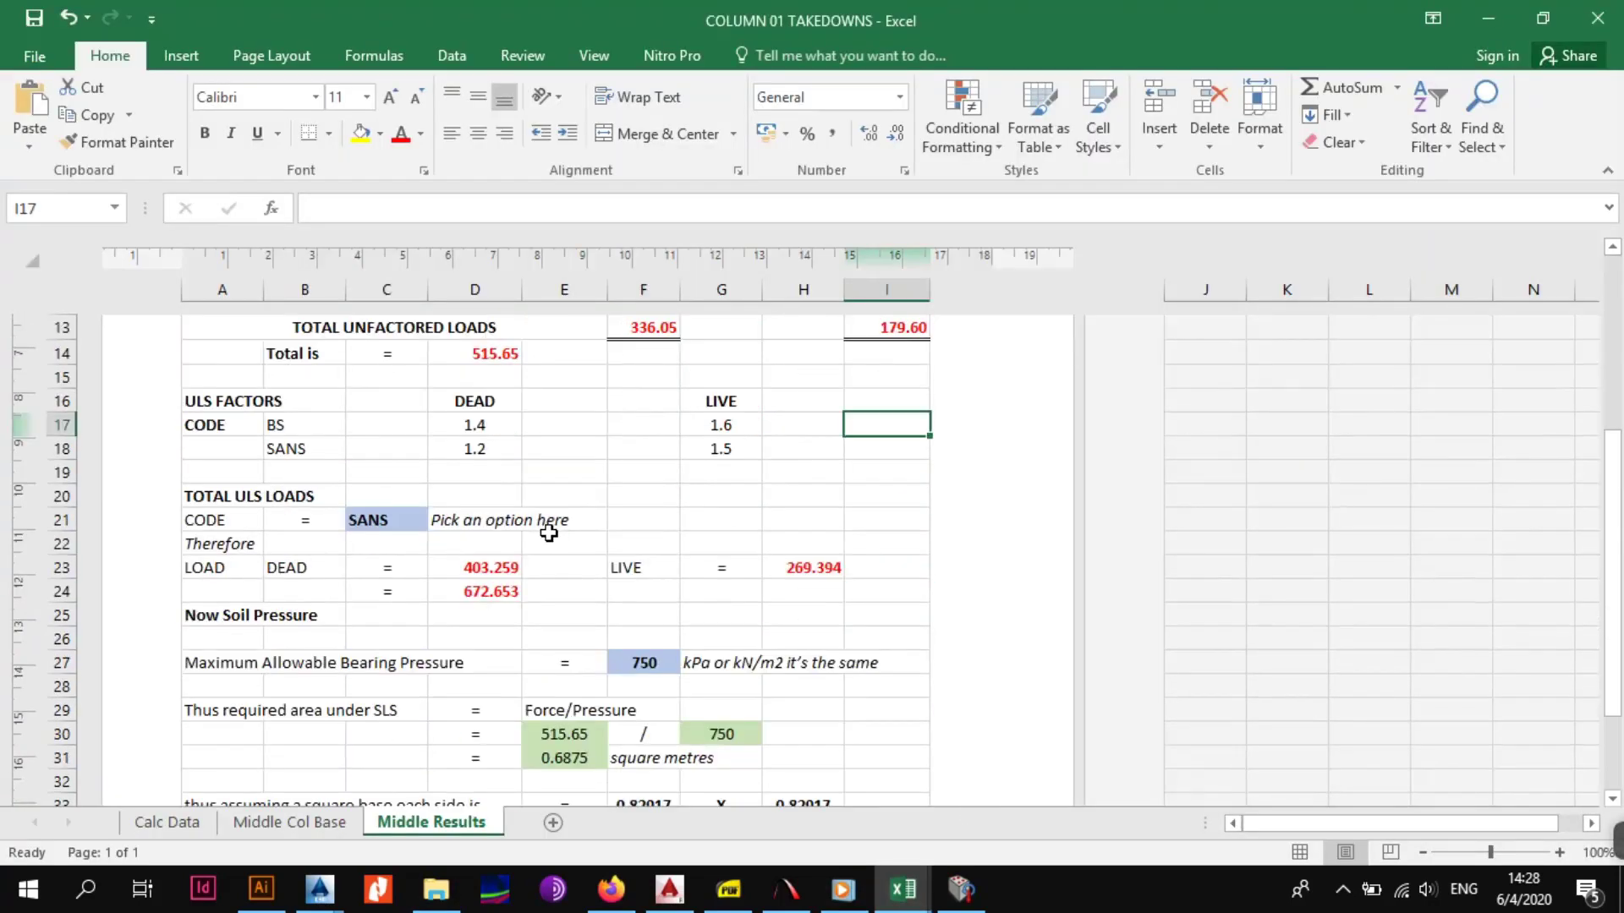
scroll(549, 533, "down", 1)
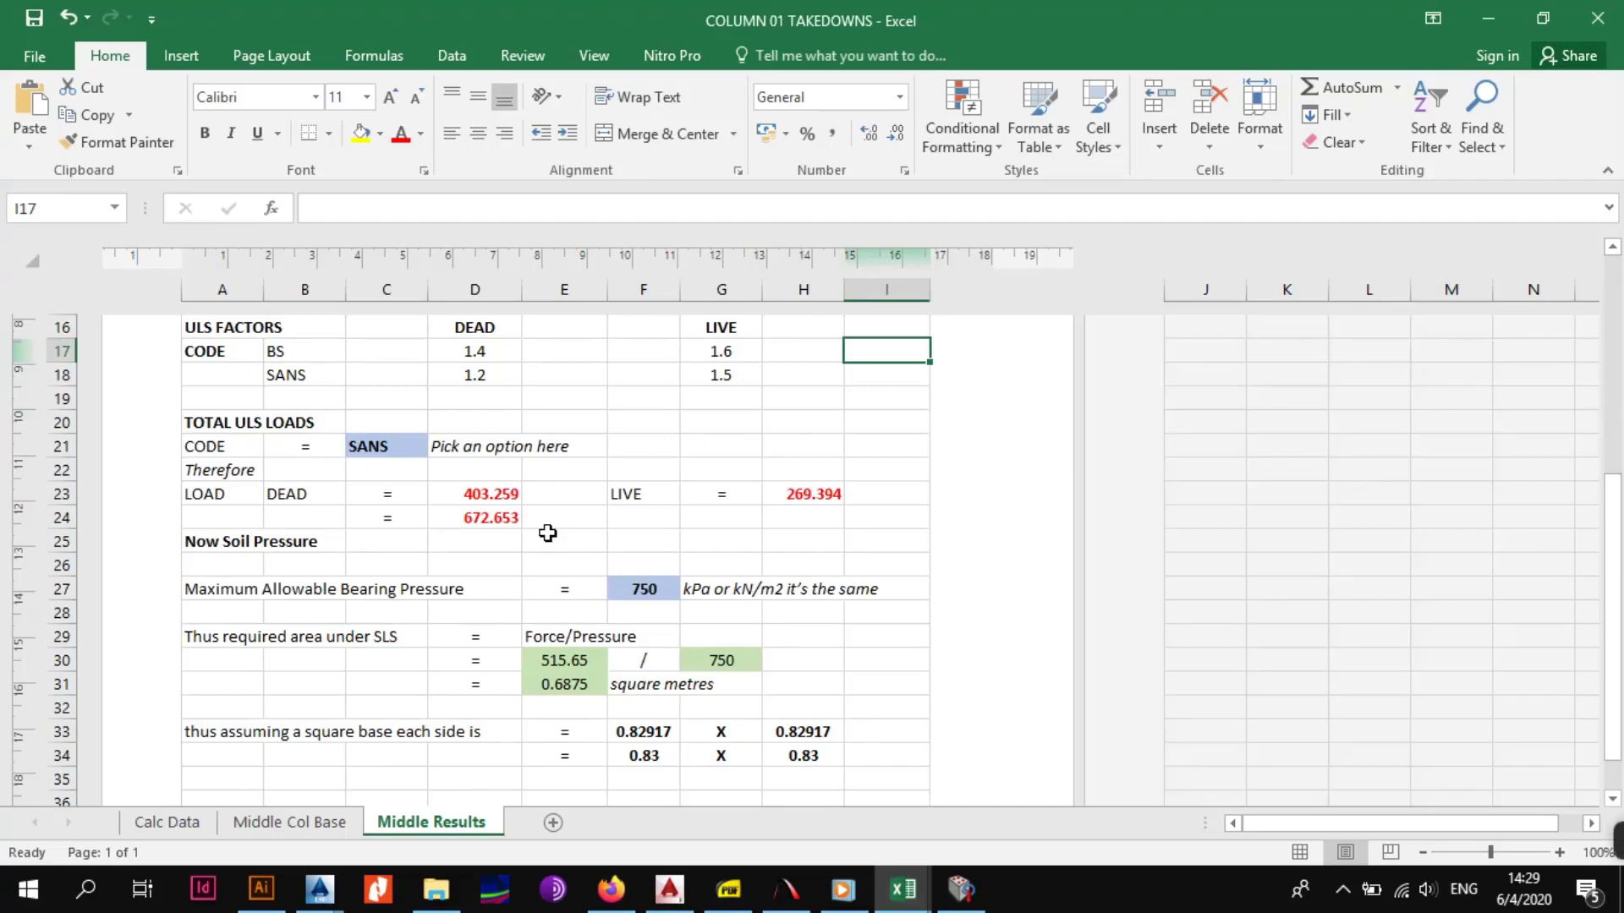
scroll(548, 533, "up", 5)
left_click(304, 824)
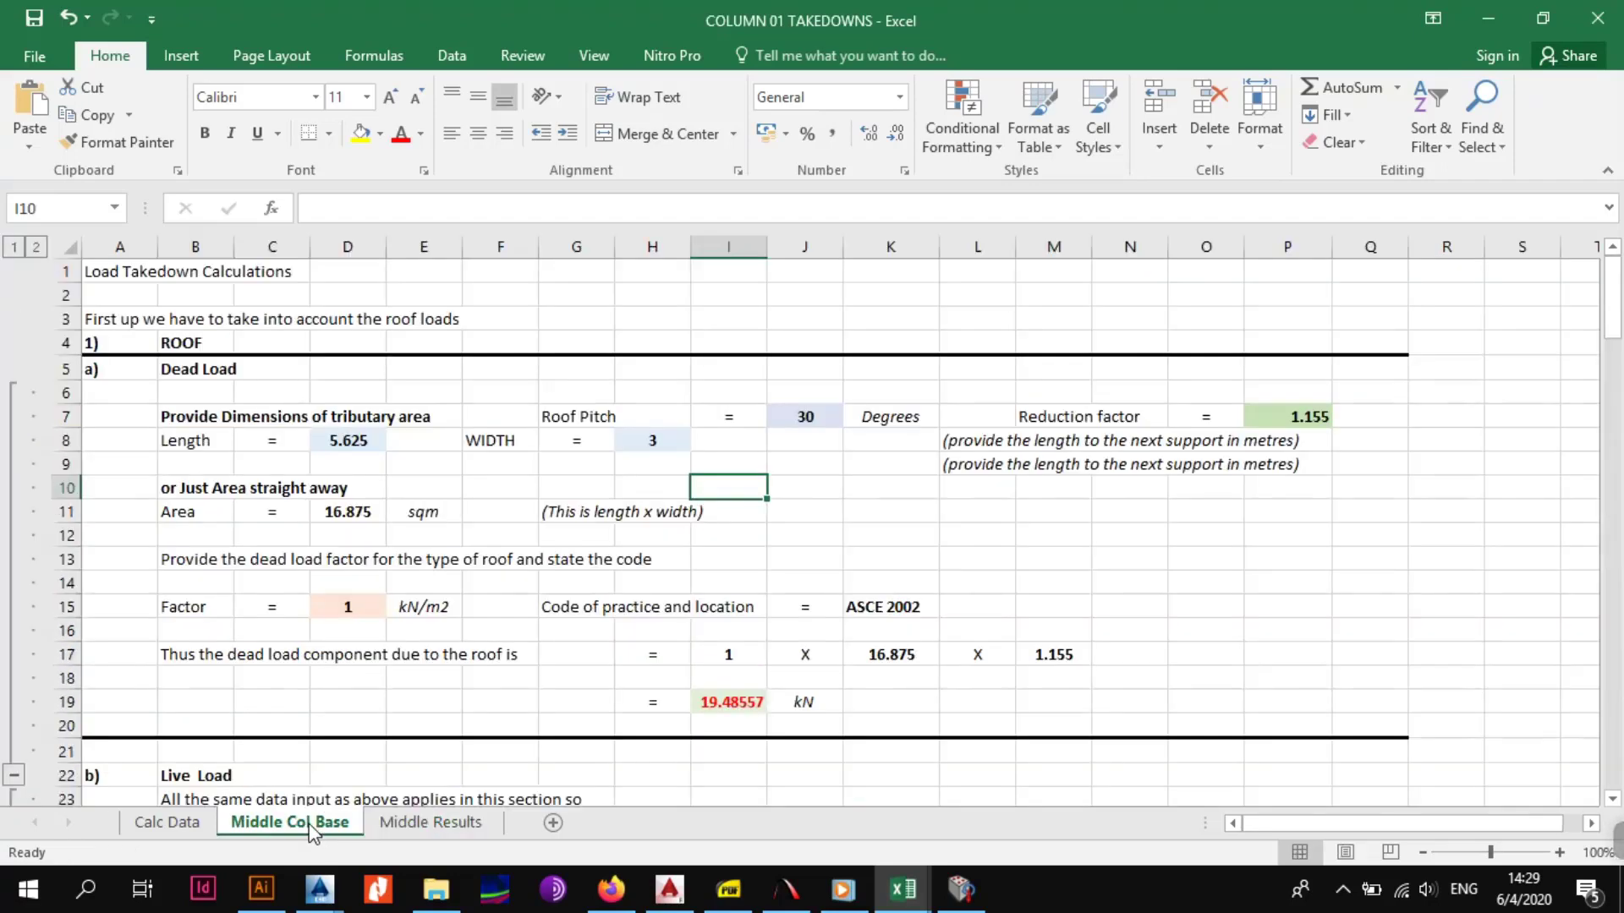
scroll(474, 565, "down", 4)
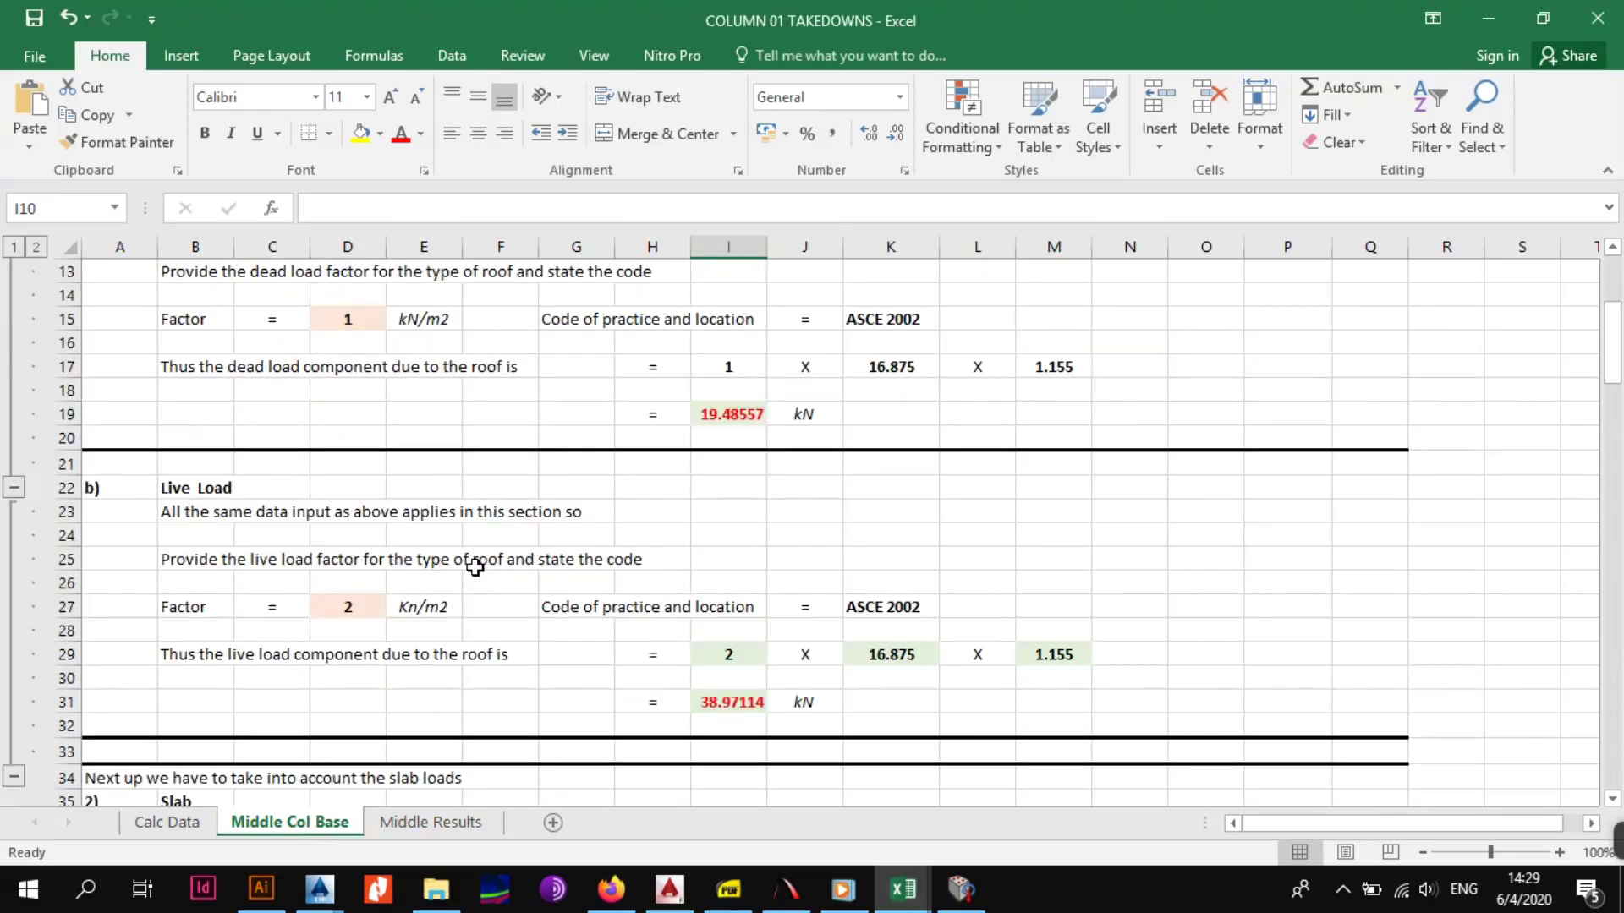
scroll(475, 565, "down", 3)
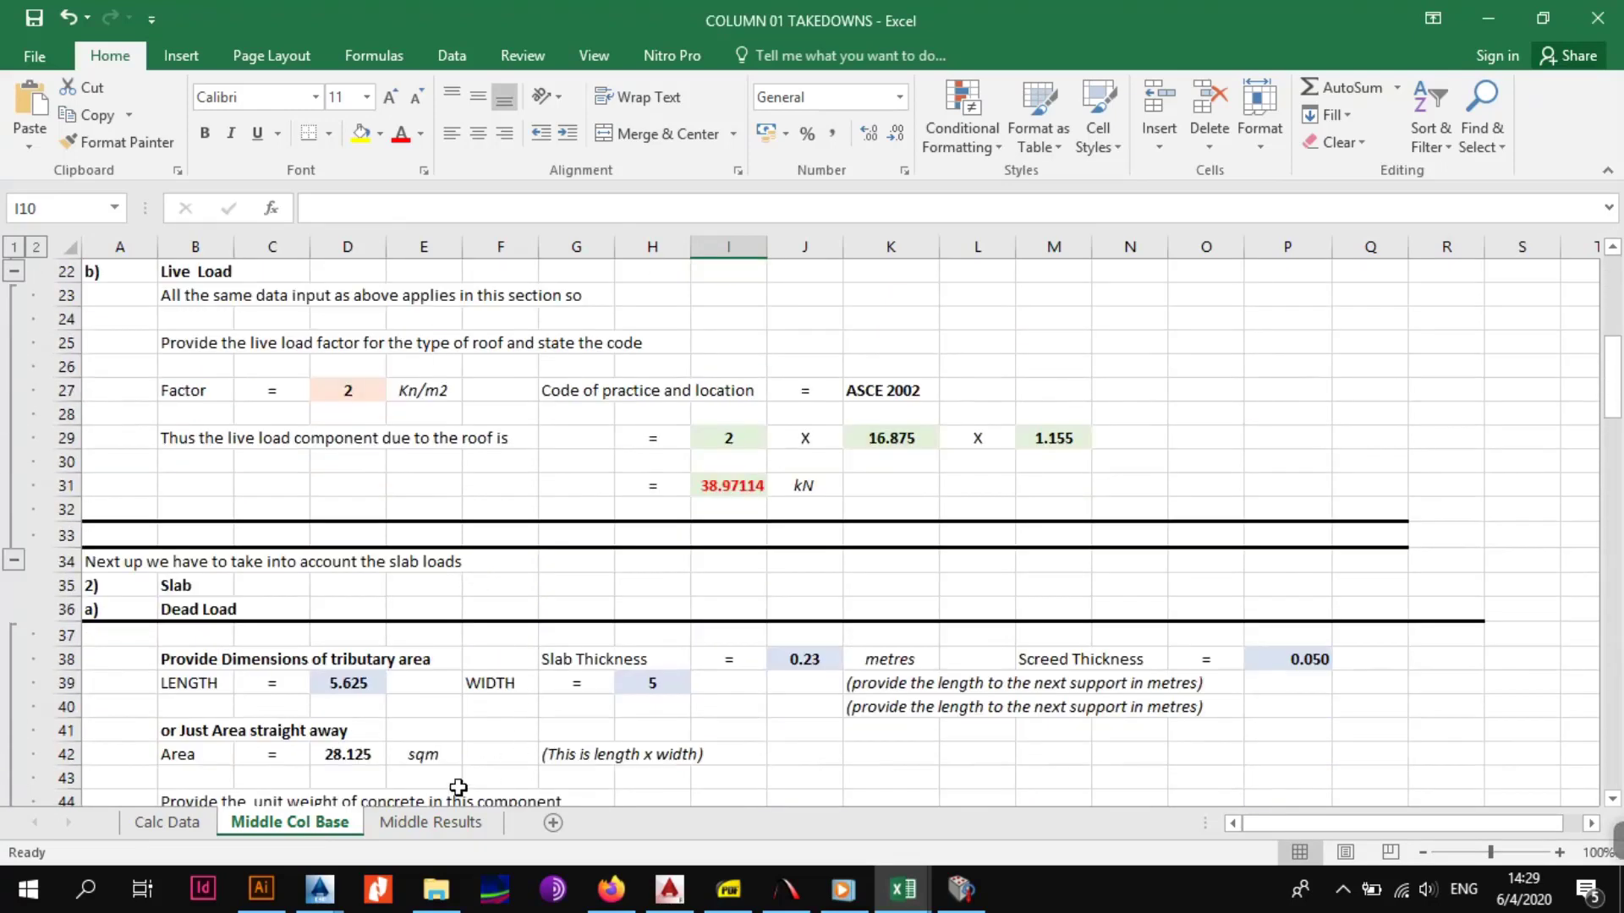
left_click(430, 823)
scroll(562, 598, "down", 2)
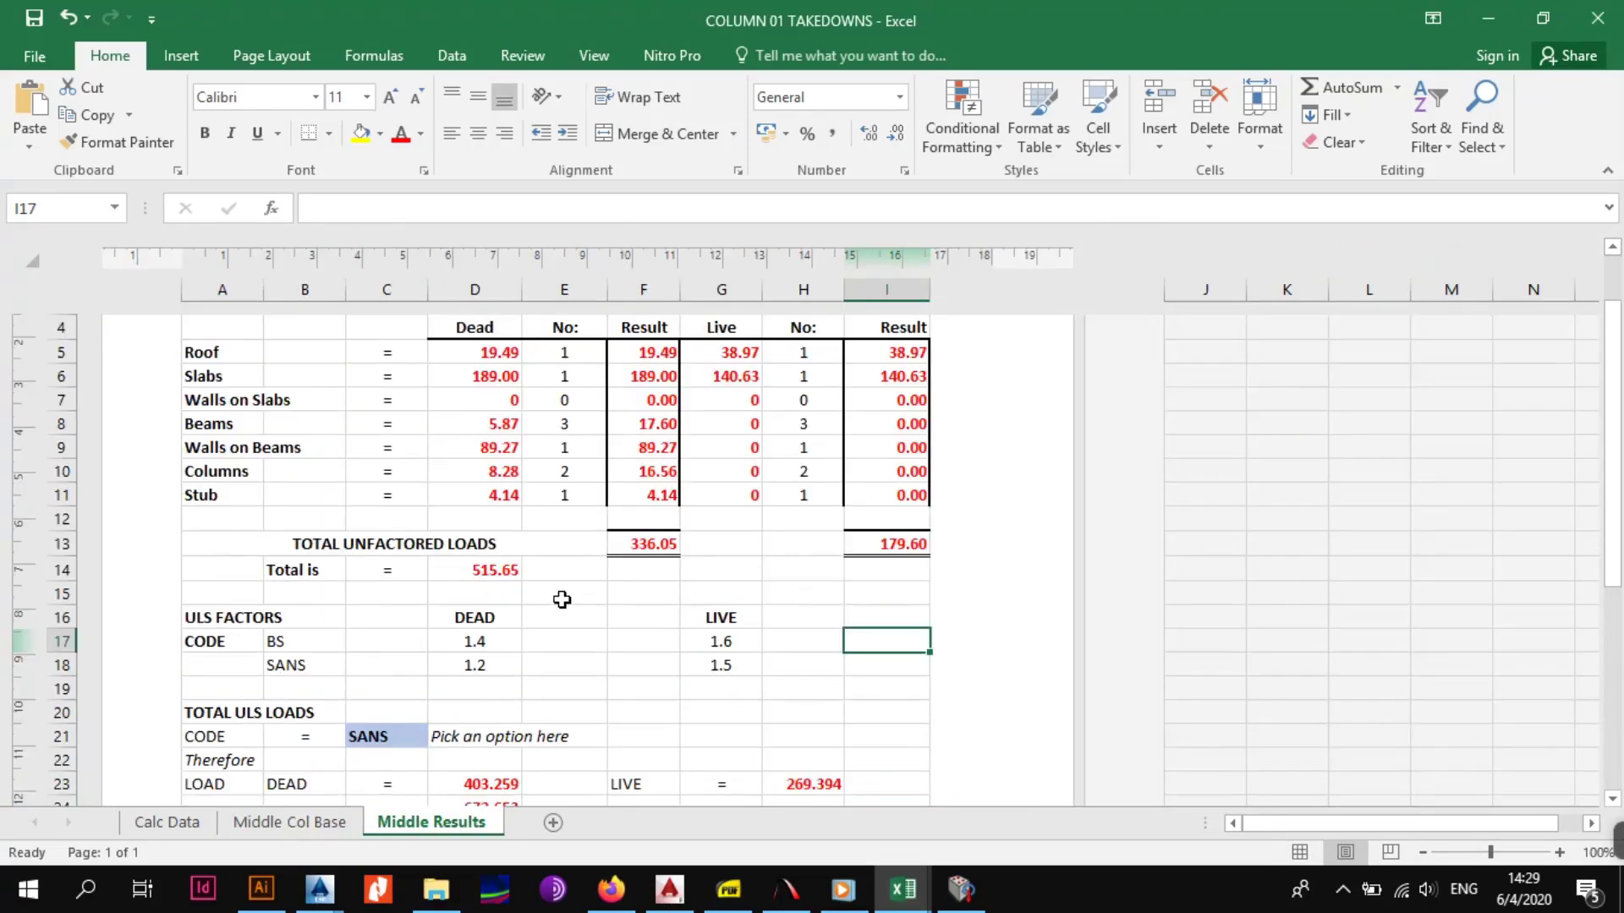
scroll(572, 577, "down", 1)
left_click(644, 479)
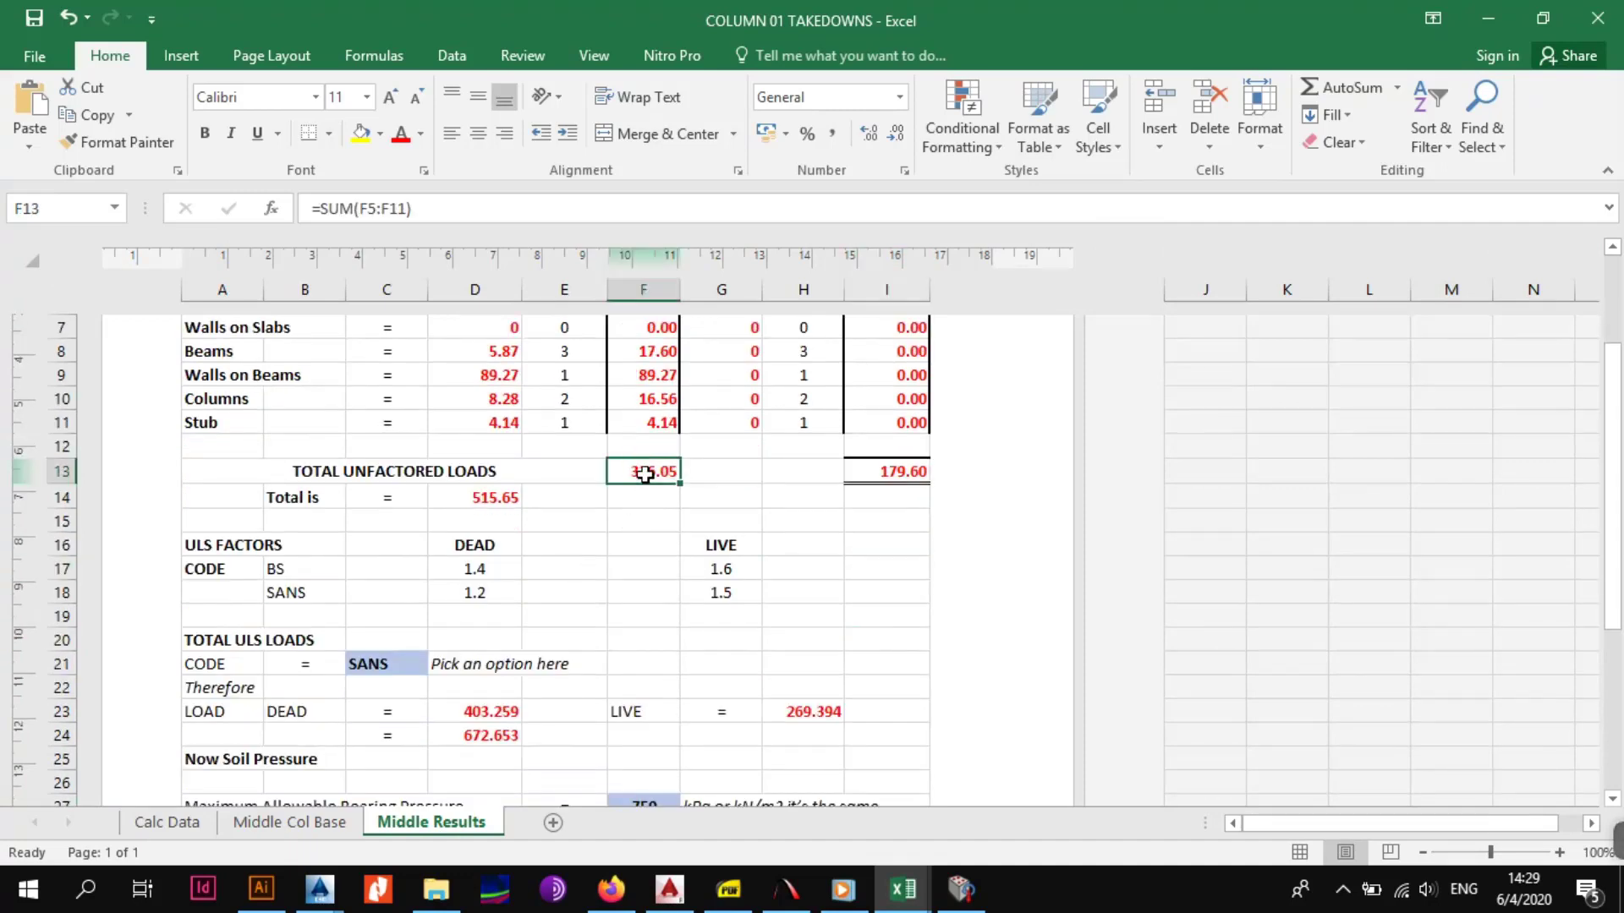
left_click(890, 466)
left_click(491, 502)
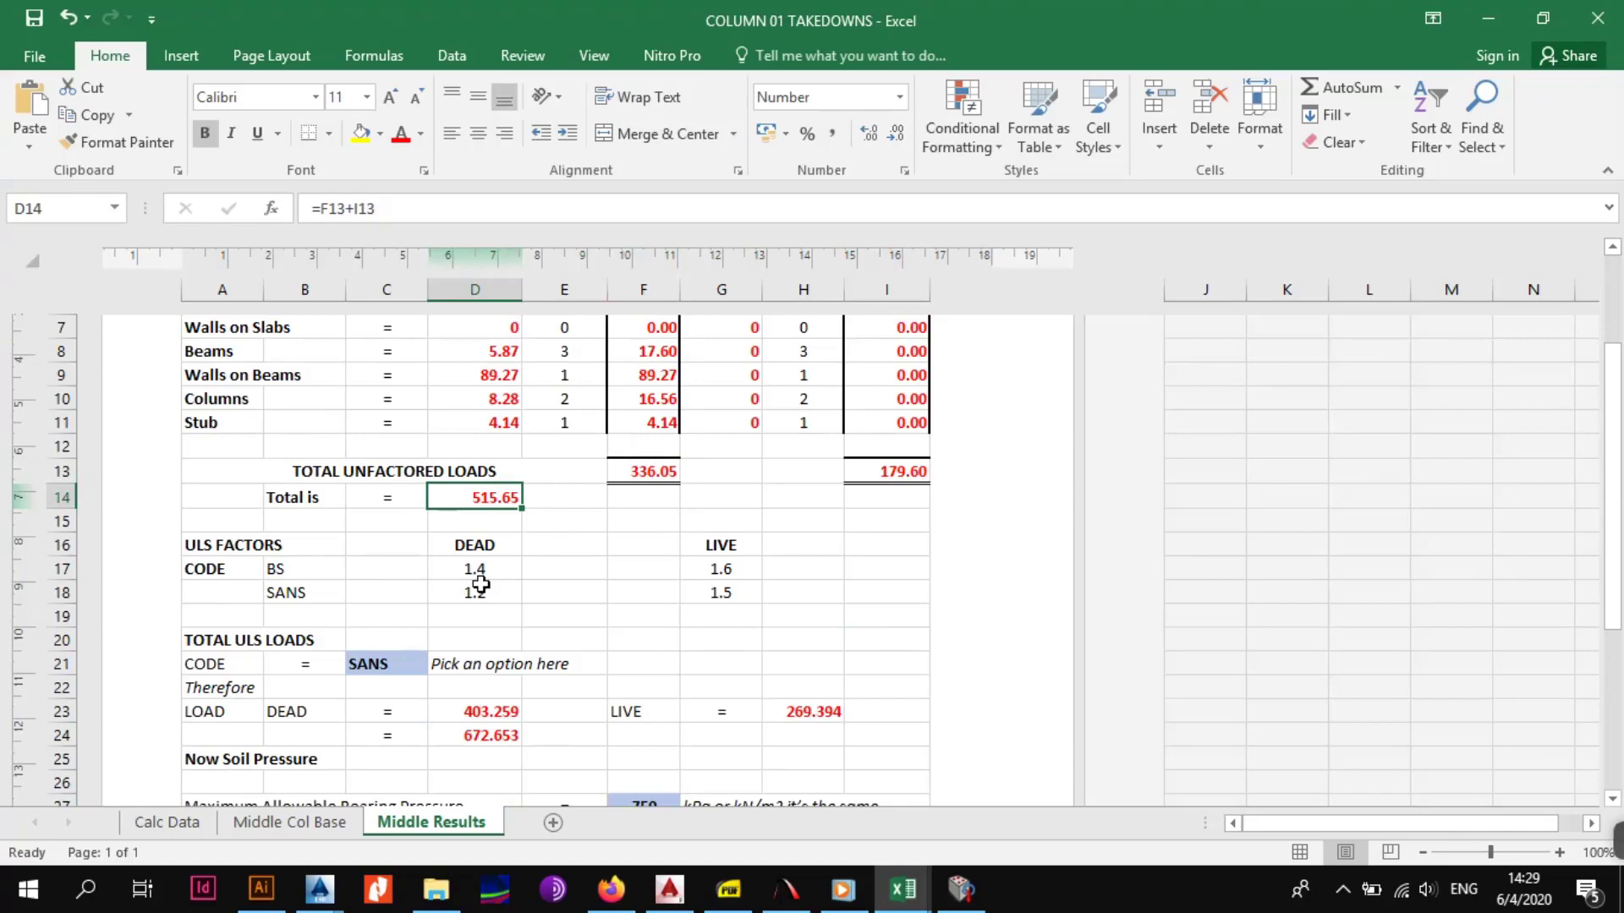
left_click(370, 663)
scroll(553, 702, "down", 1)
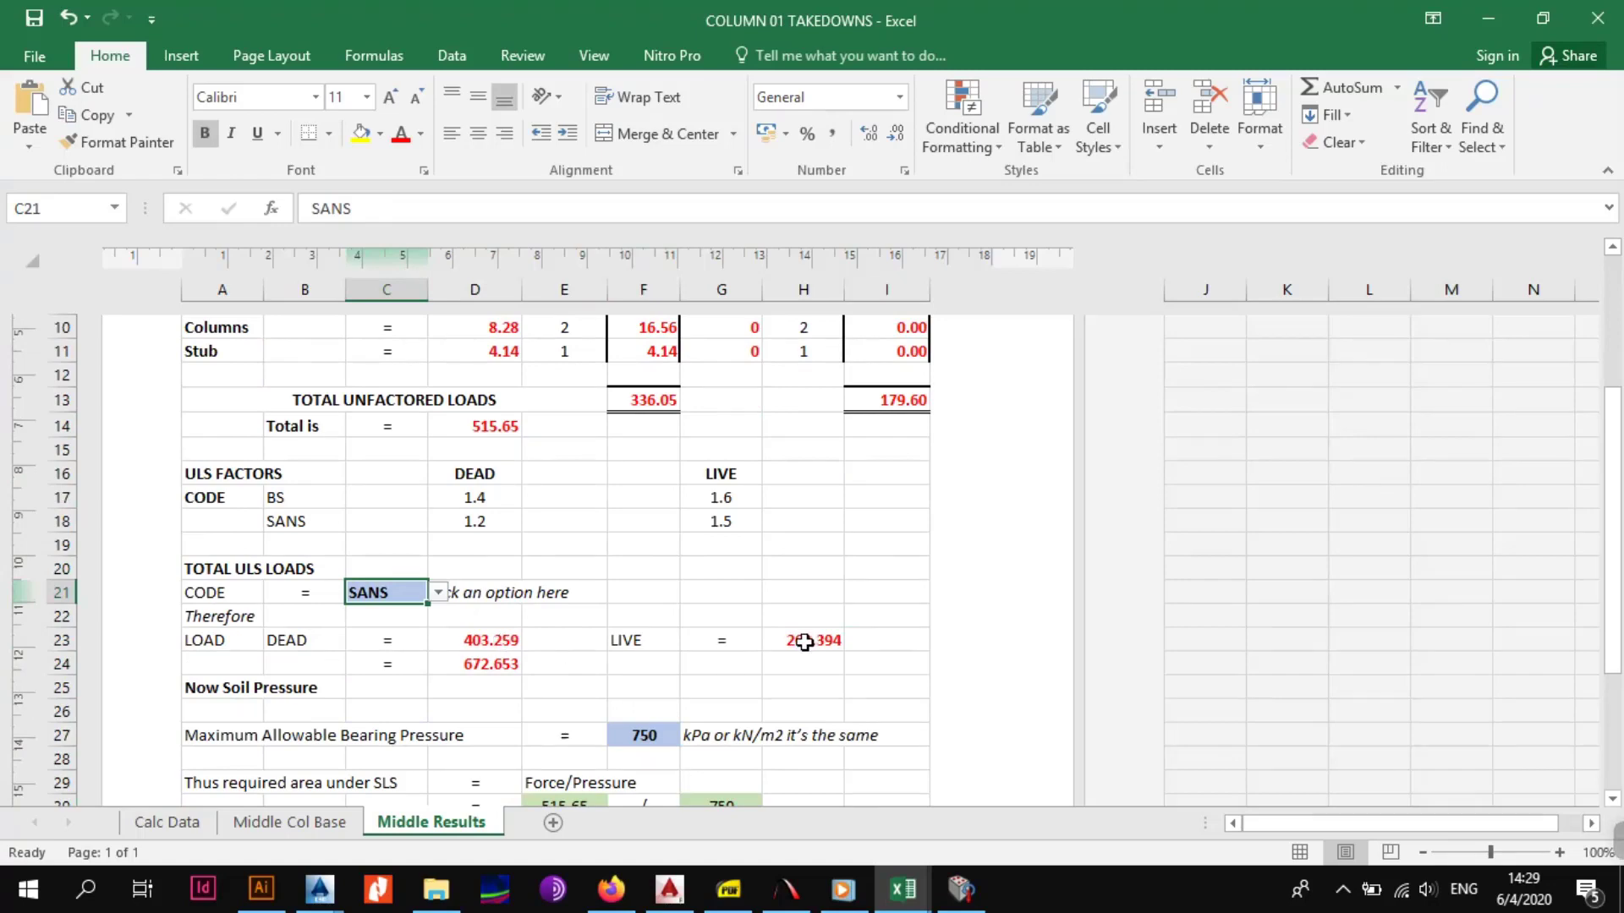
scroll(470, 663, "down", 2)
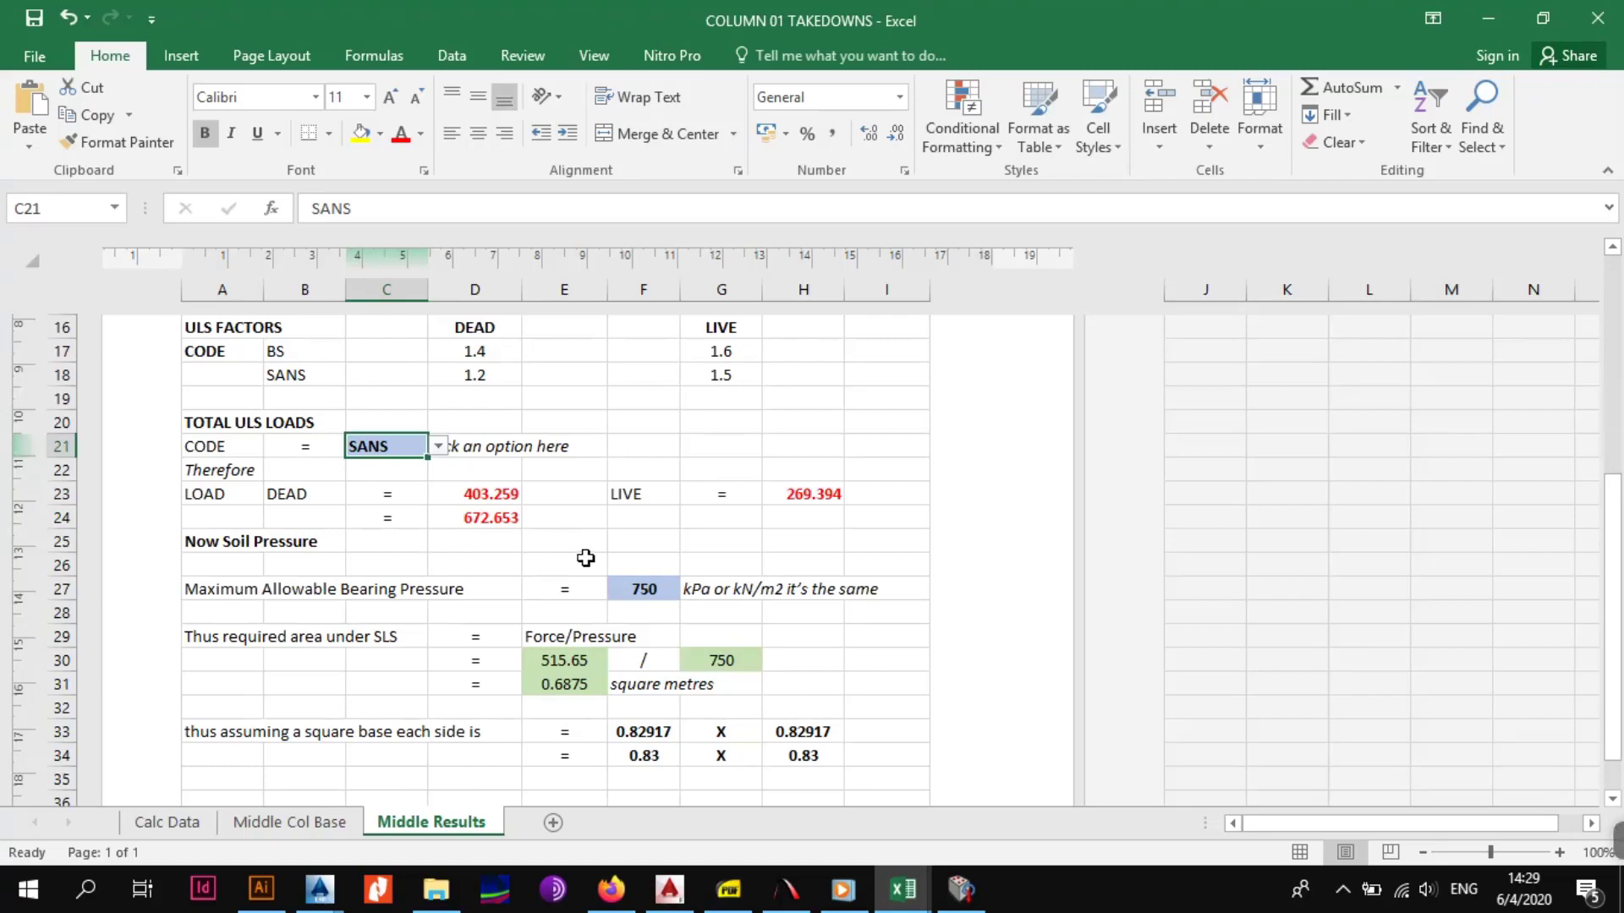
scroll(585, 558, "down", 1)
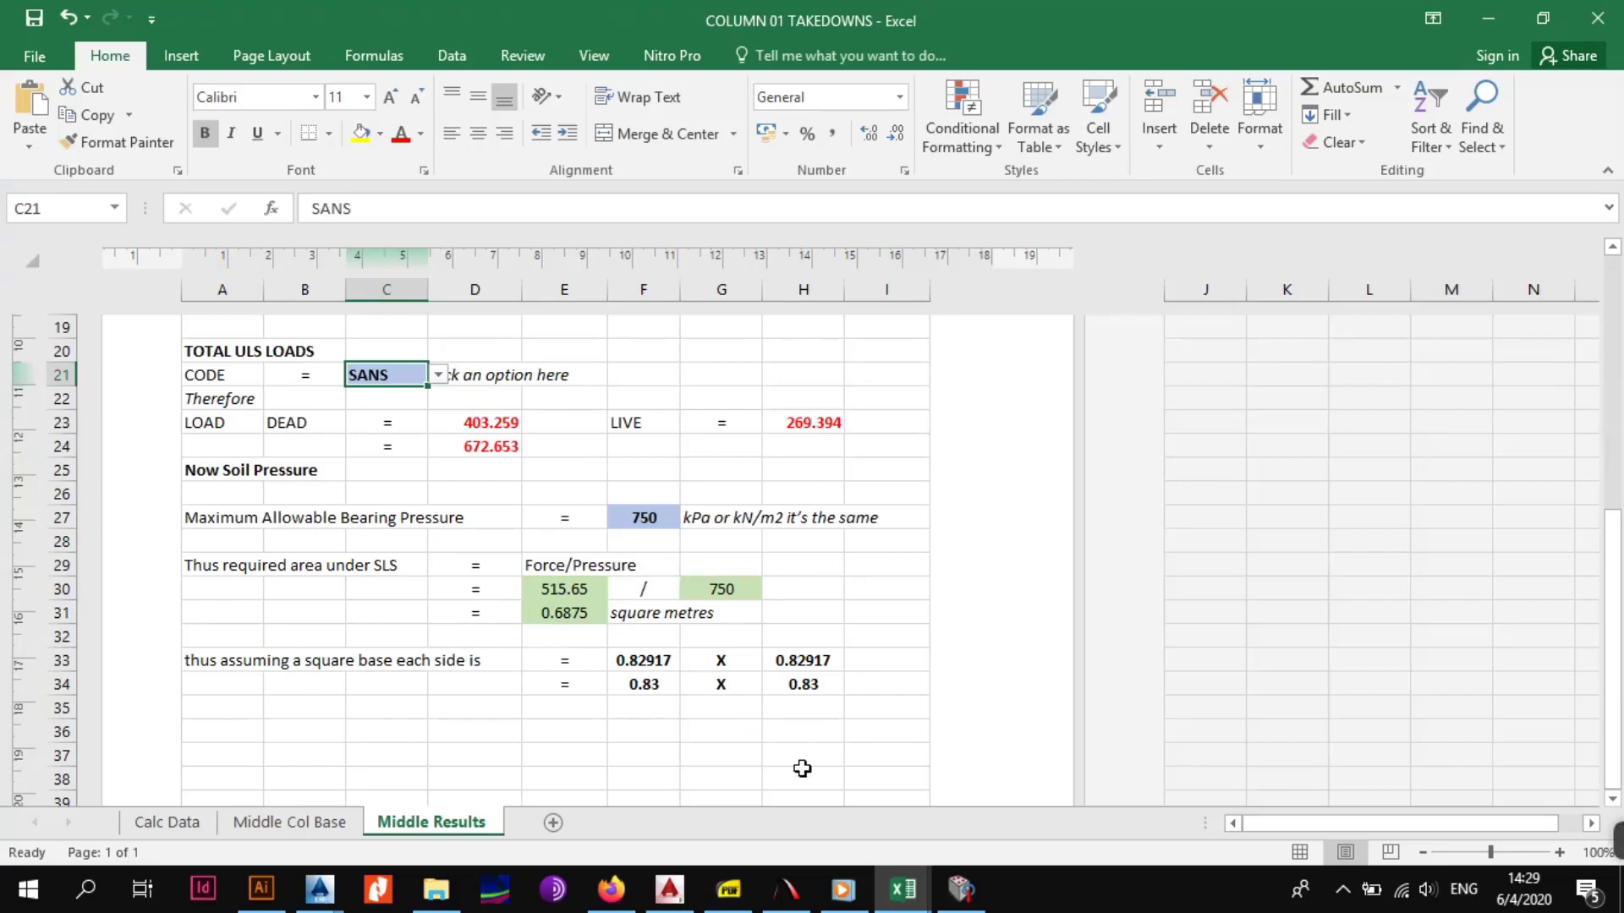
Step: Bring TUTORIAL LAYOUTS.dwg forward and pan to the top row of columns around C01
mouse_move(319, 888)
left_click(460, 841)
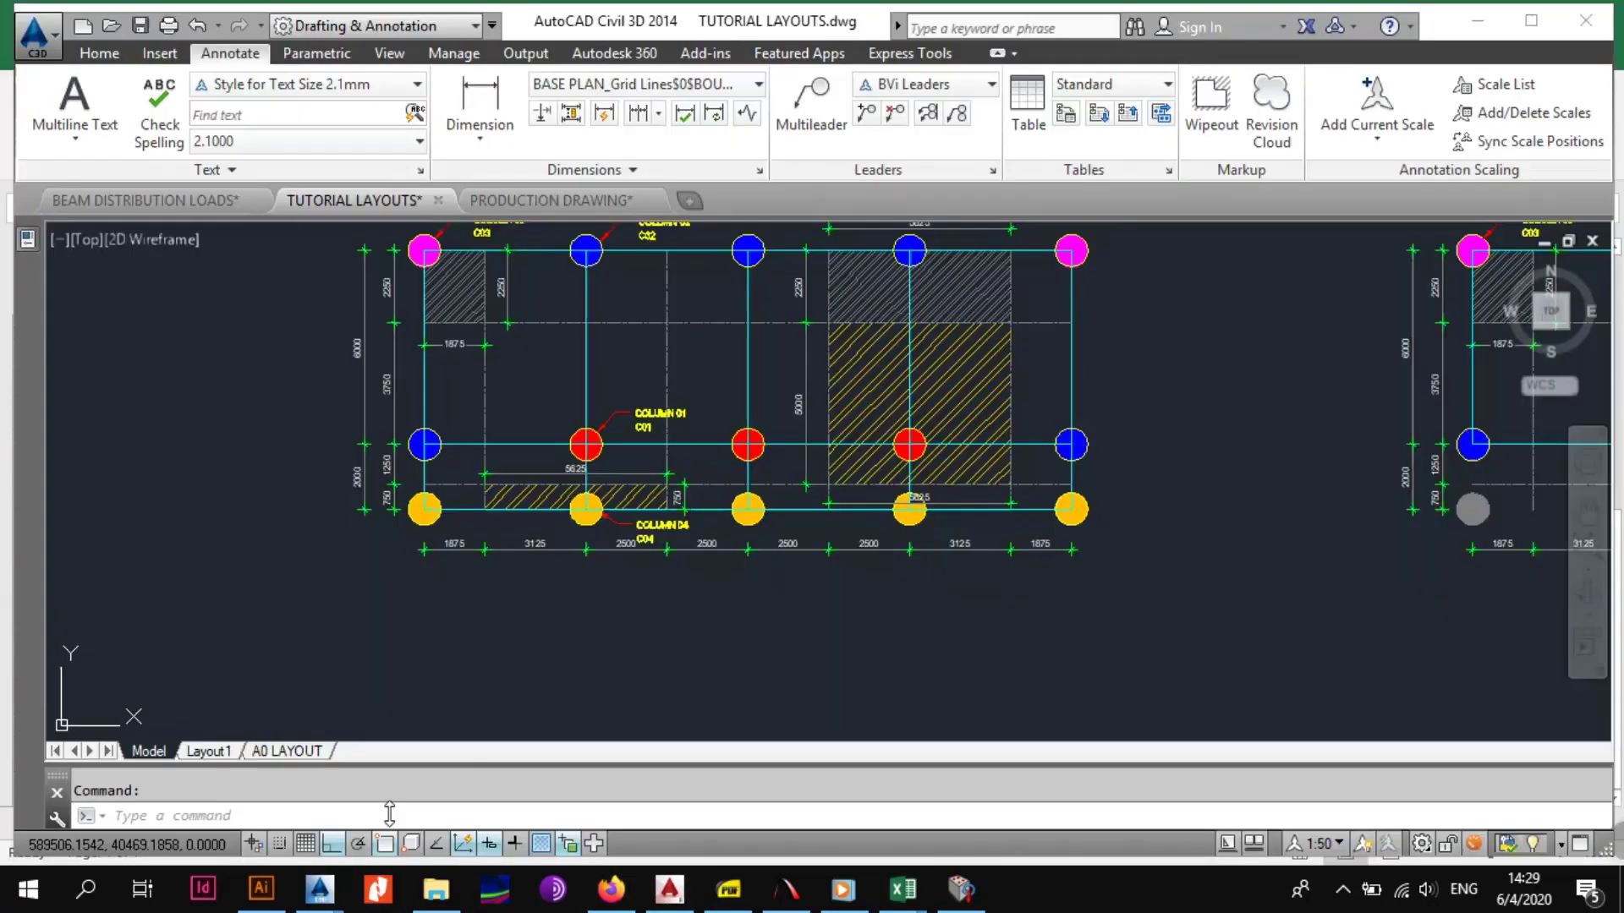
scroll(892, 368, "down", 4)
scroll(718, 524, "up", 5)
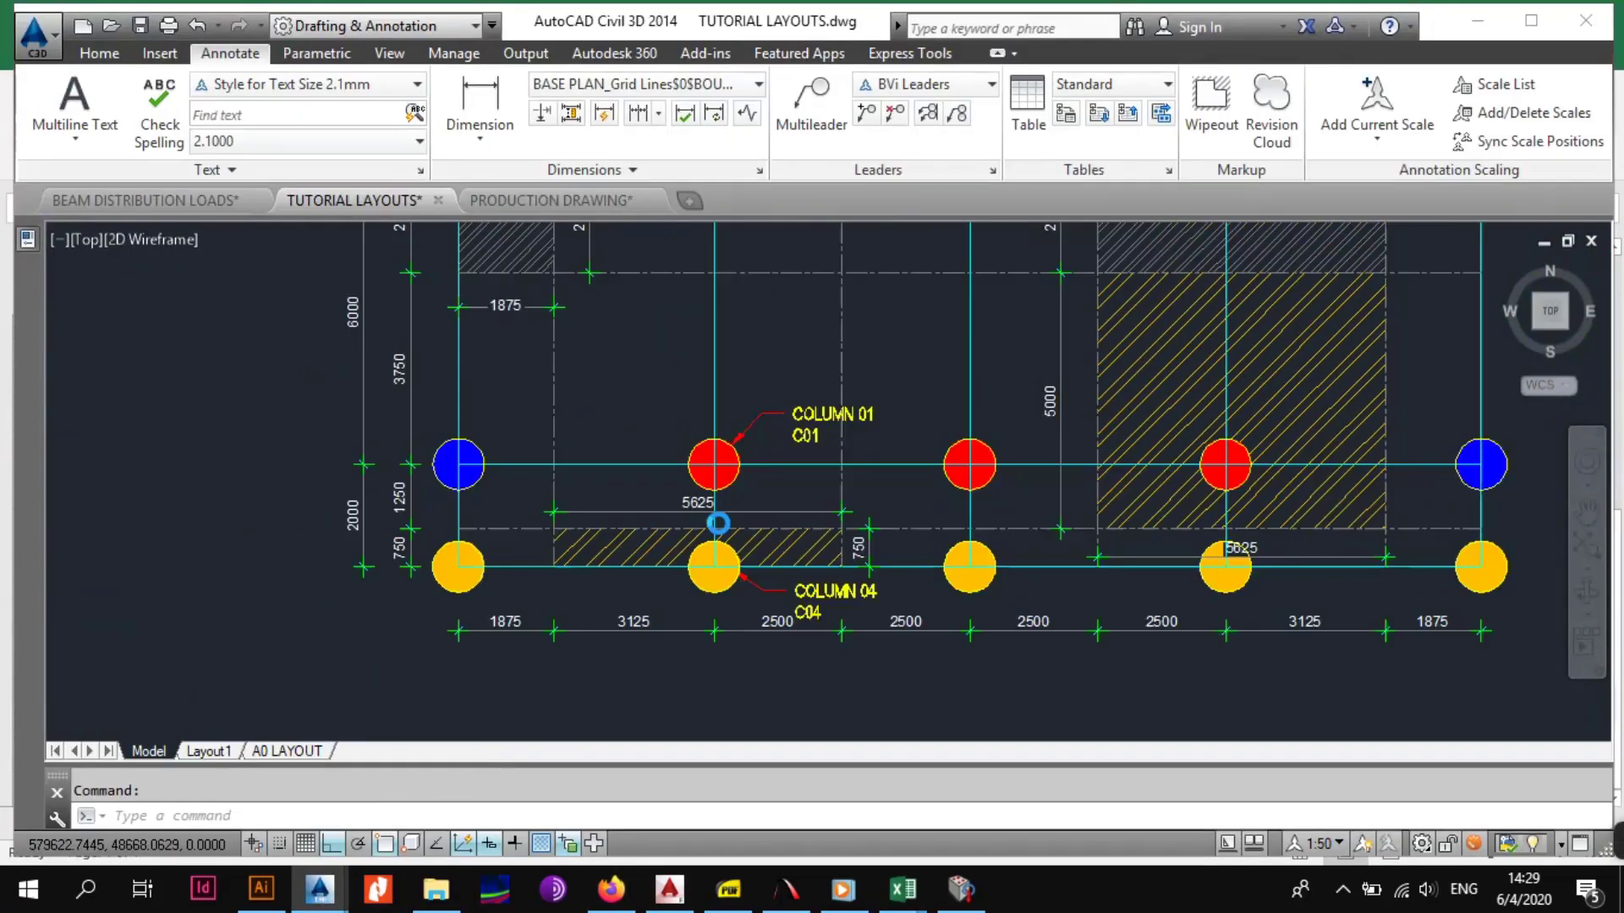
left_click_drag(718, 524, 742, 579)
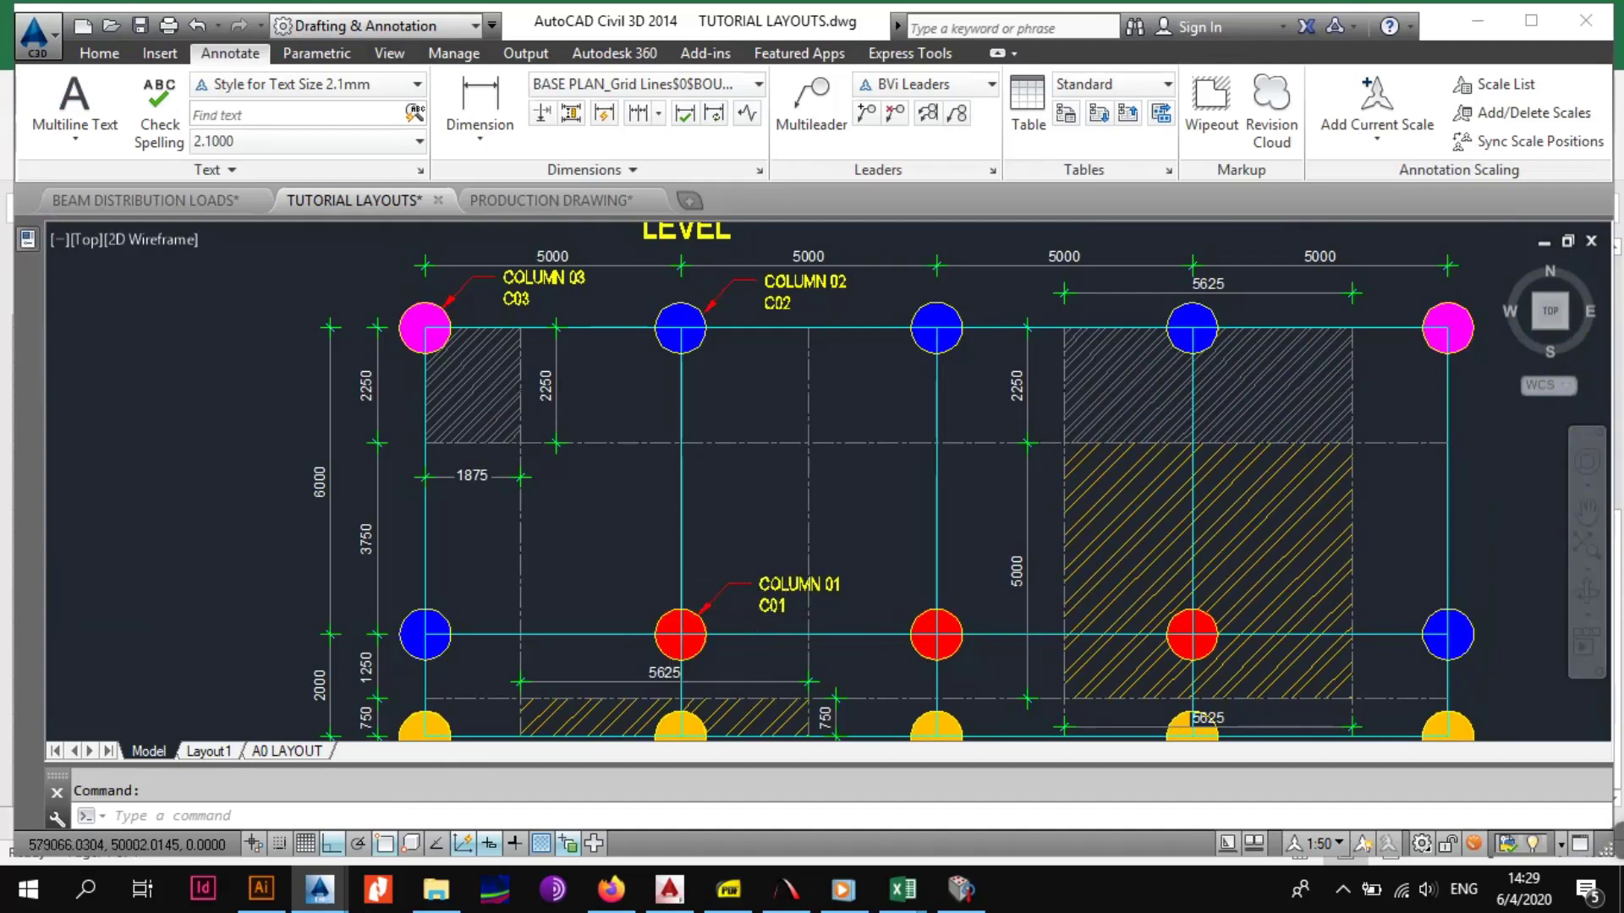
scroll(672, 602, "down", 2)
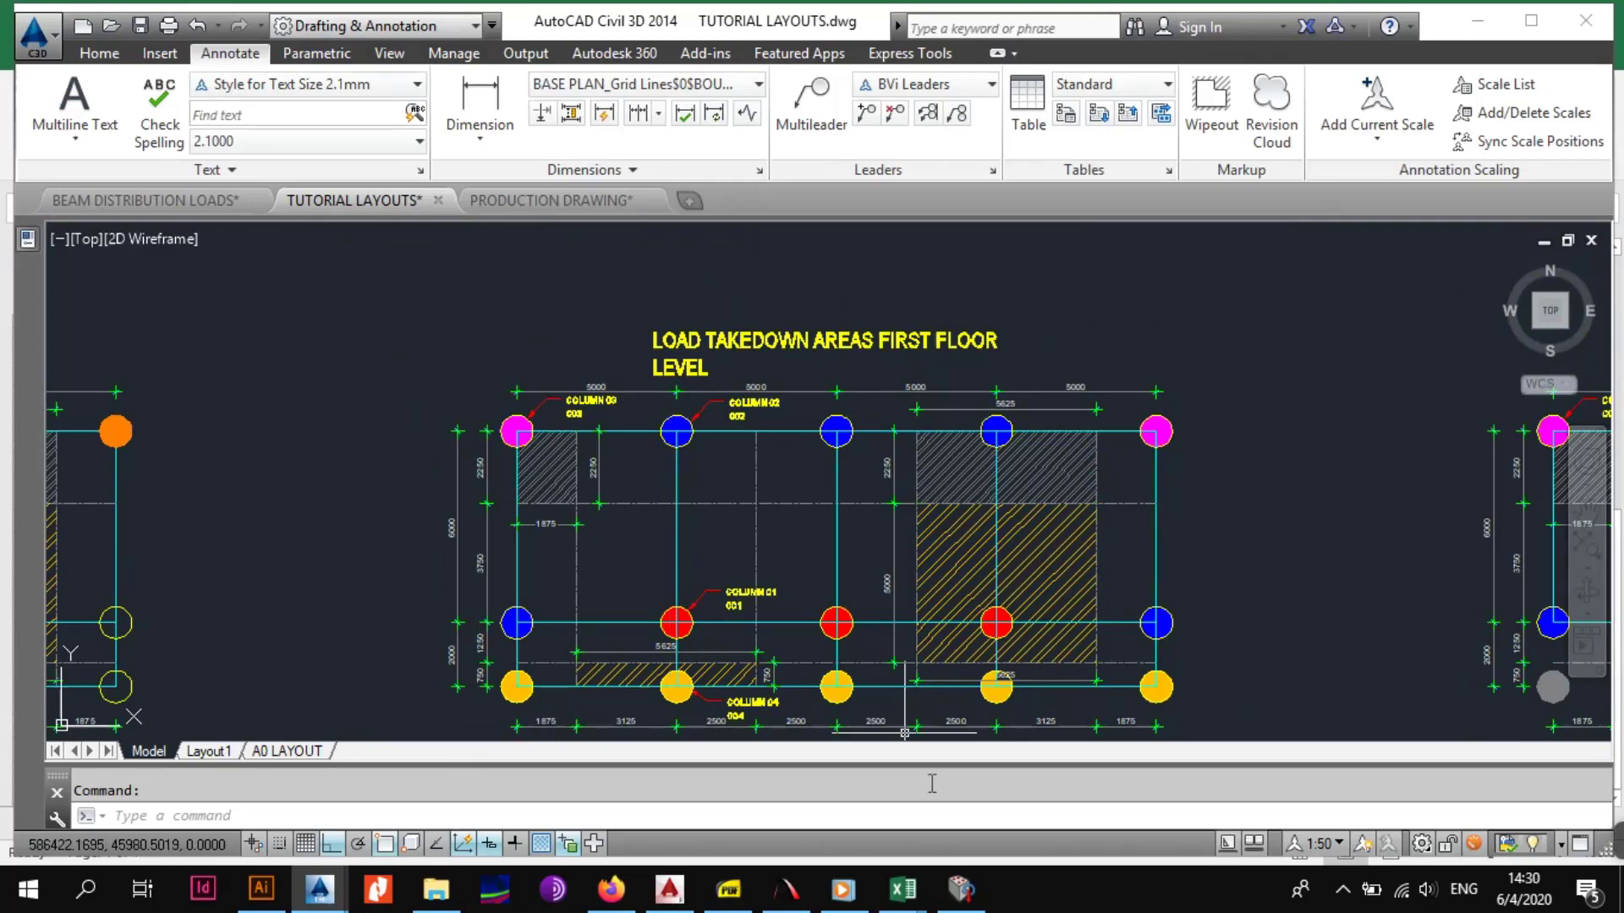
Step: Bring Prokon CalcPad forward and return to its Concrete design modules
left_click(803, 908)
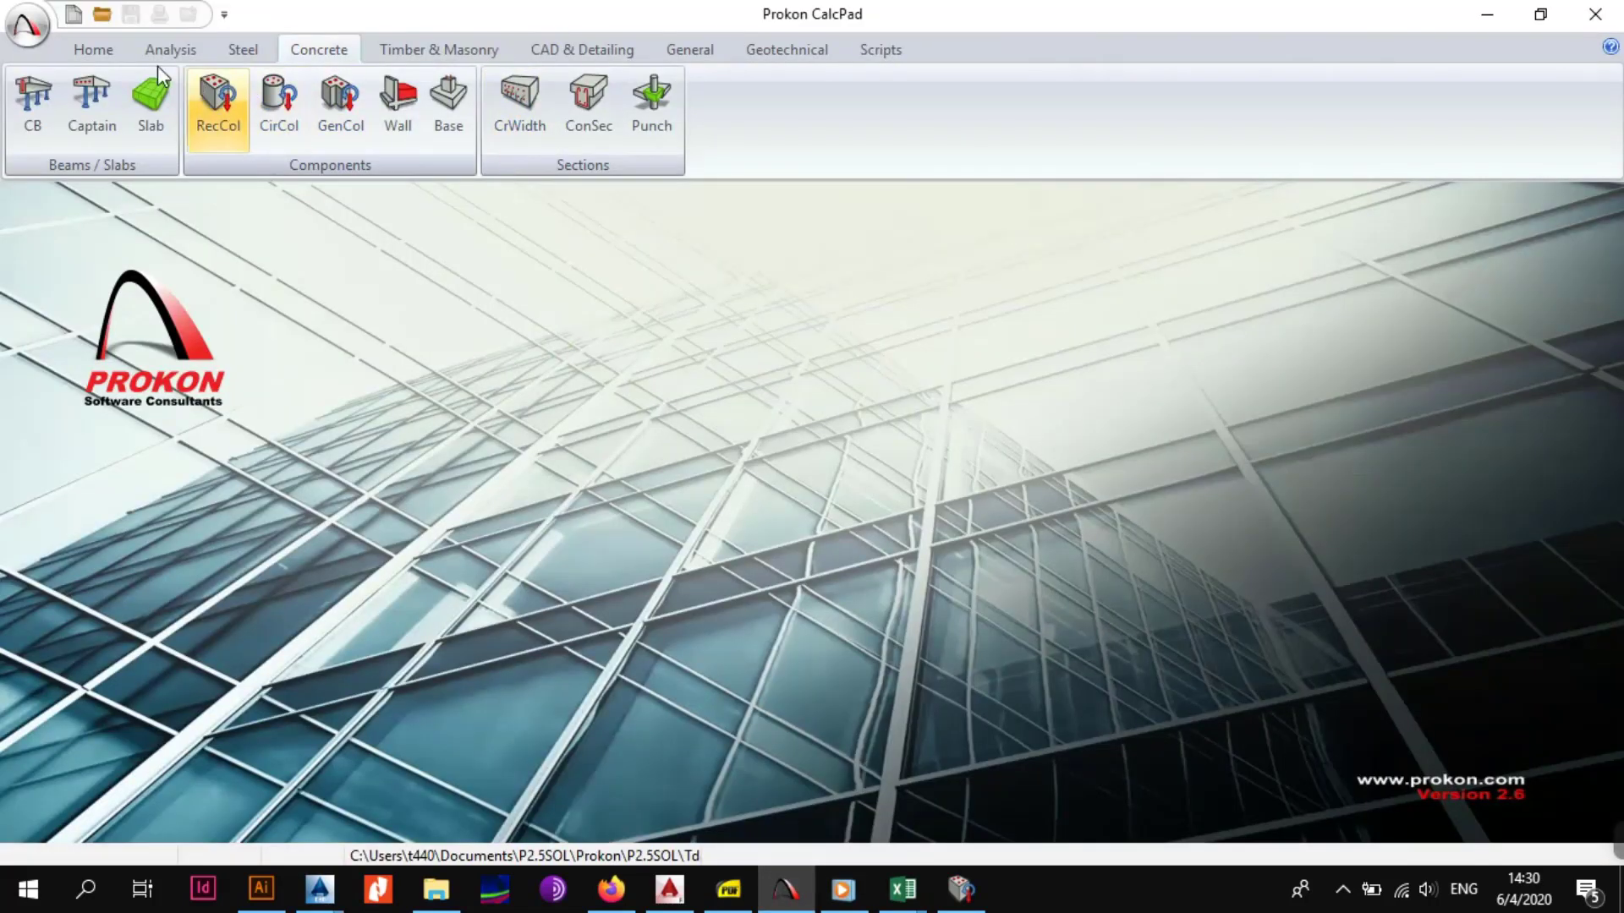
left_click(95, 50)
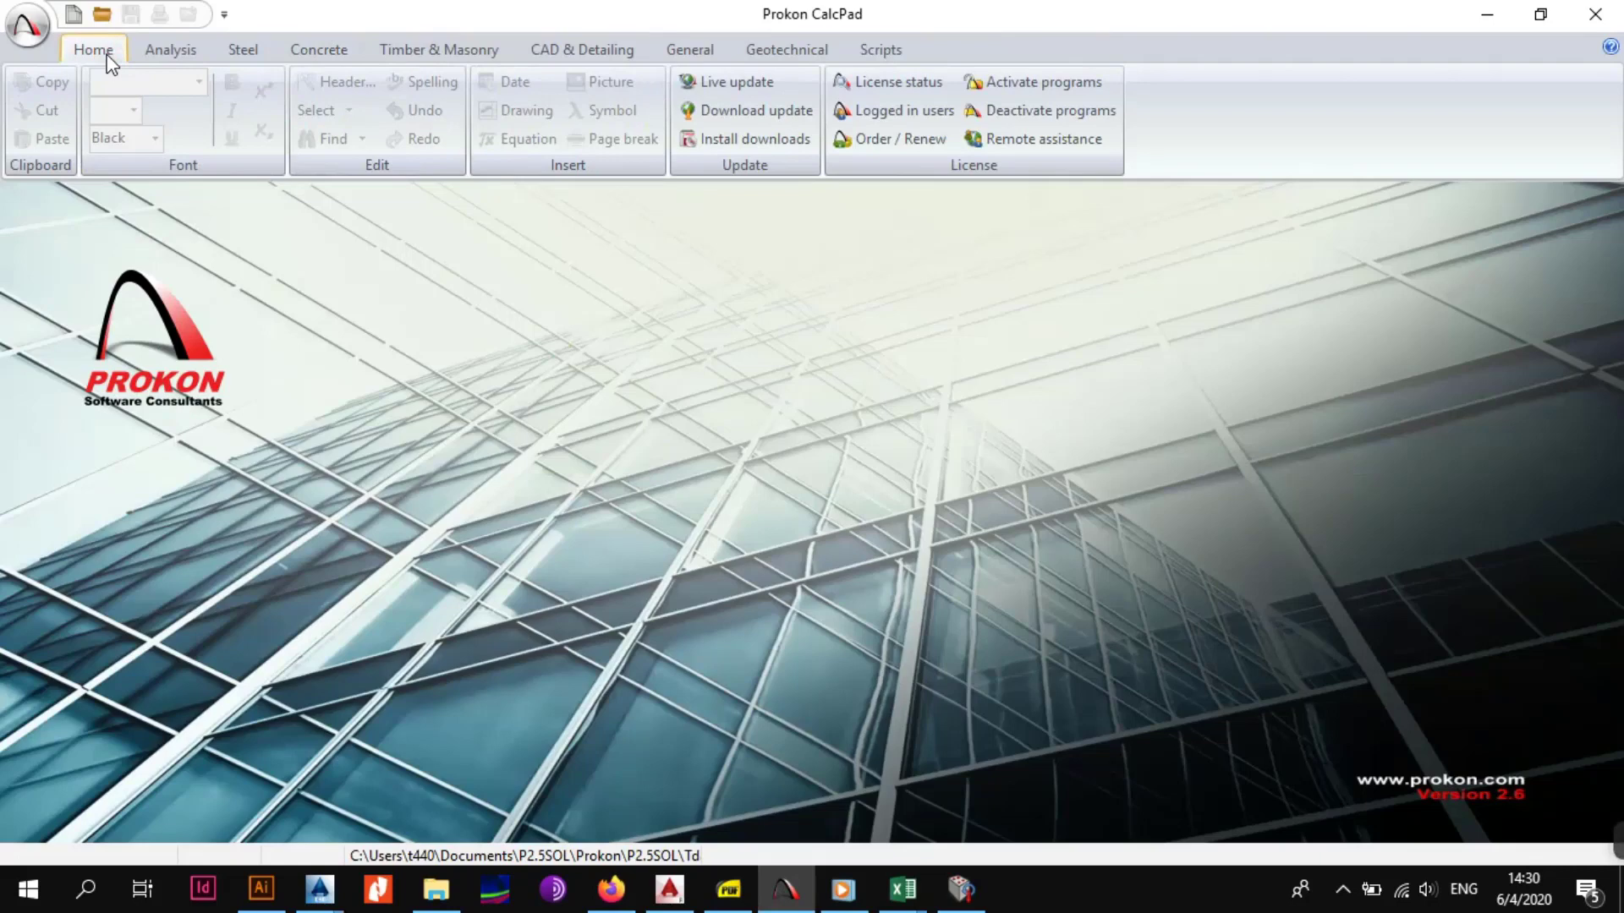
left_click(289, 53)
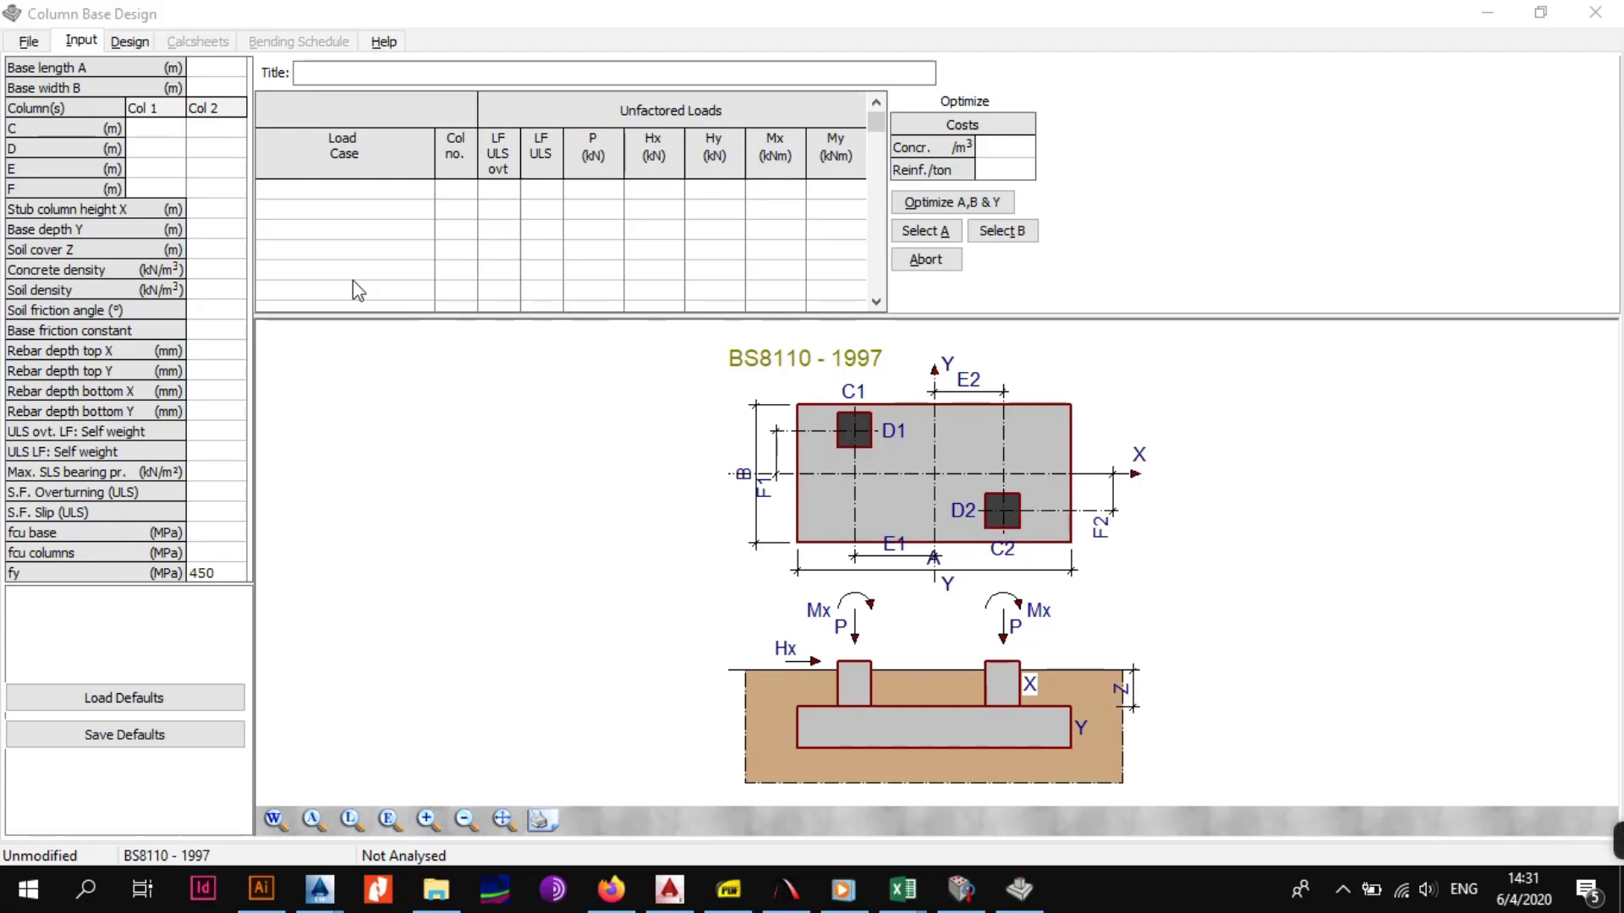
mouse_move(903, 889)
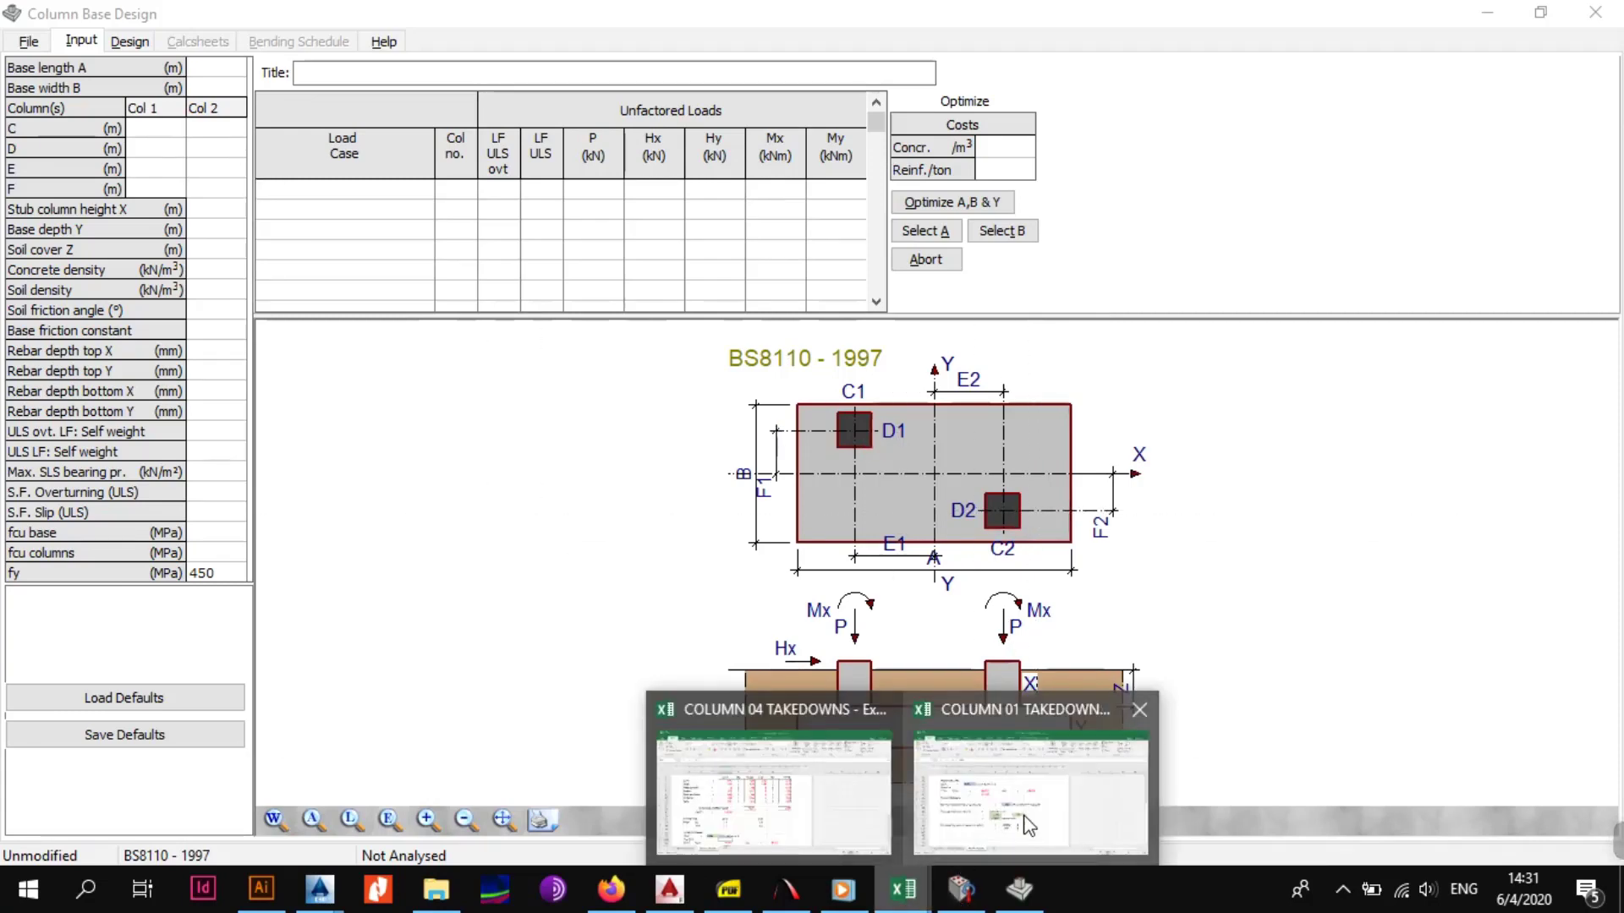
left_click(1028, 824)
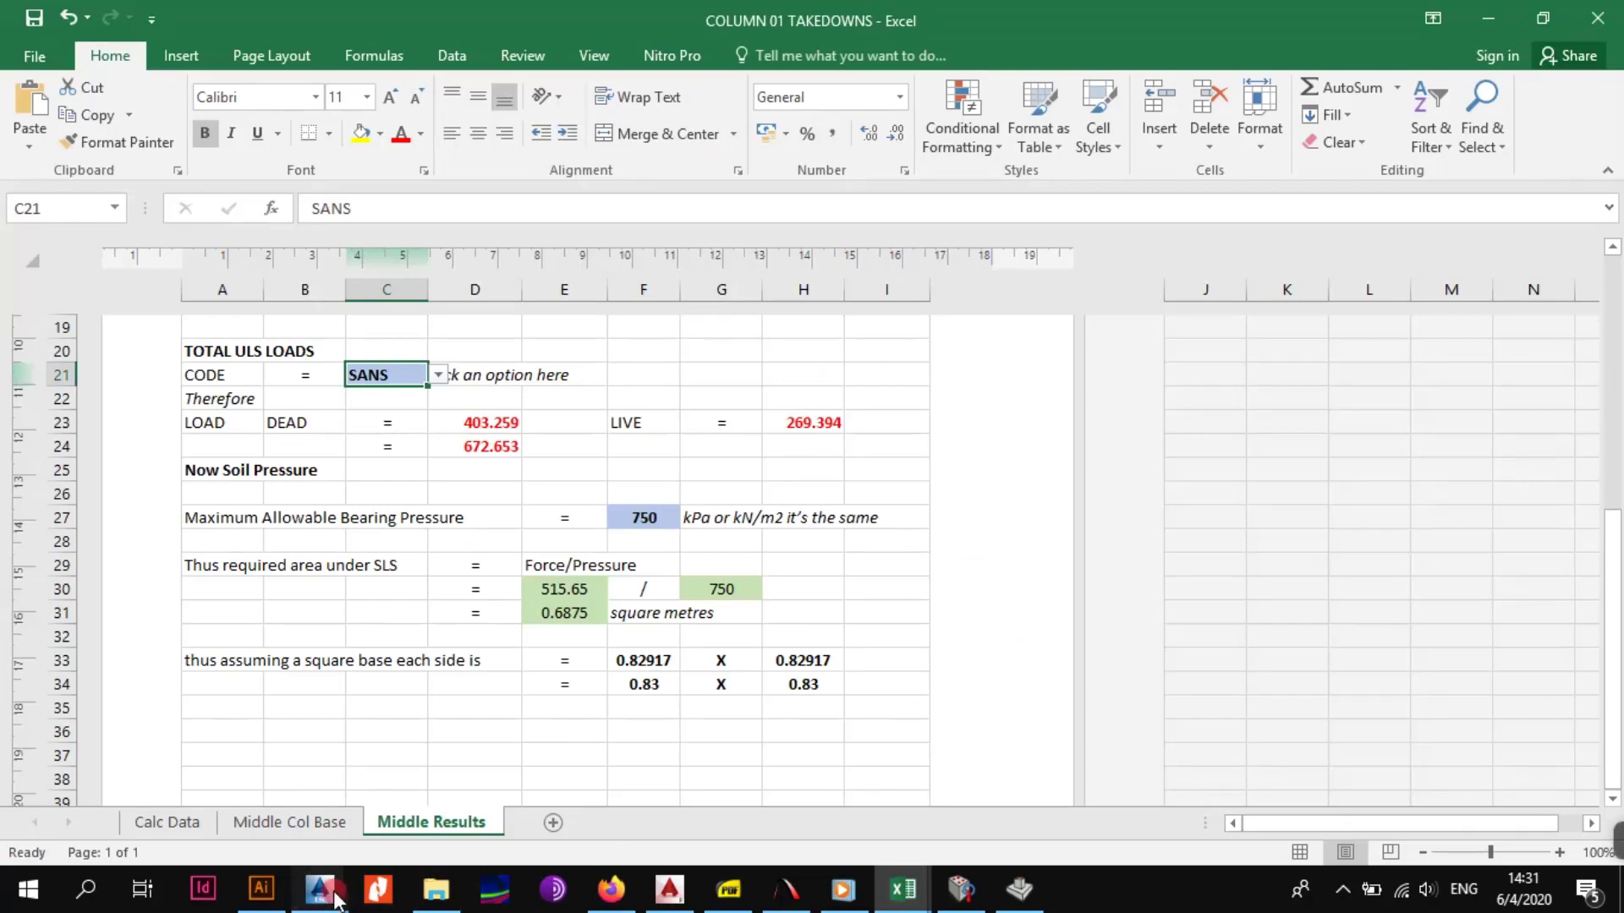
mouse_move(319, 889)
left_click(398, 787)
scroll(769, 600, "up", 8)
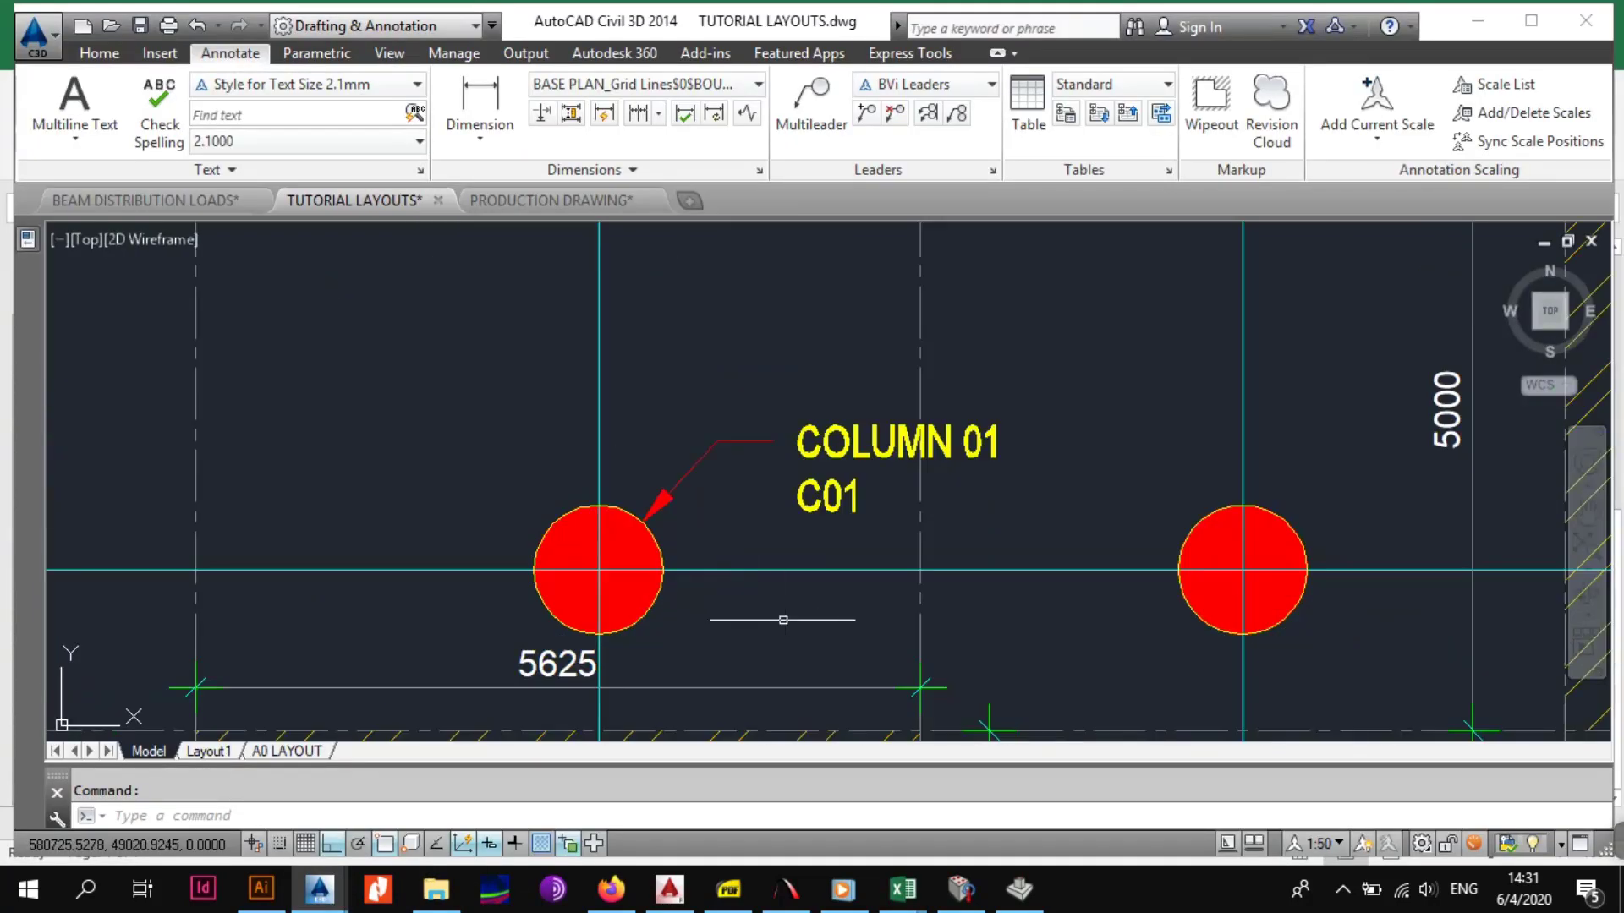
scroll(652, 507, "down", 4)
scroll(668, 533, "up", 4)
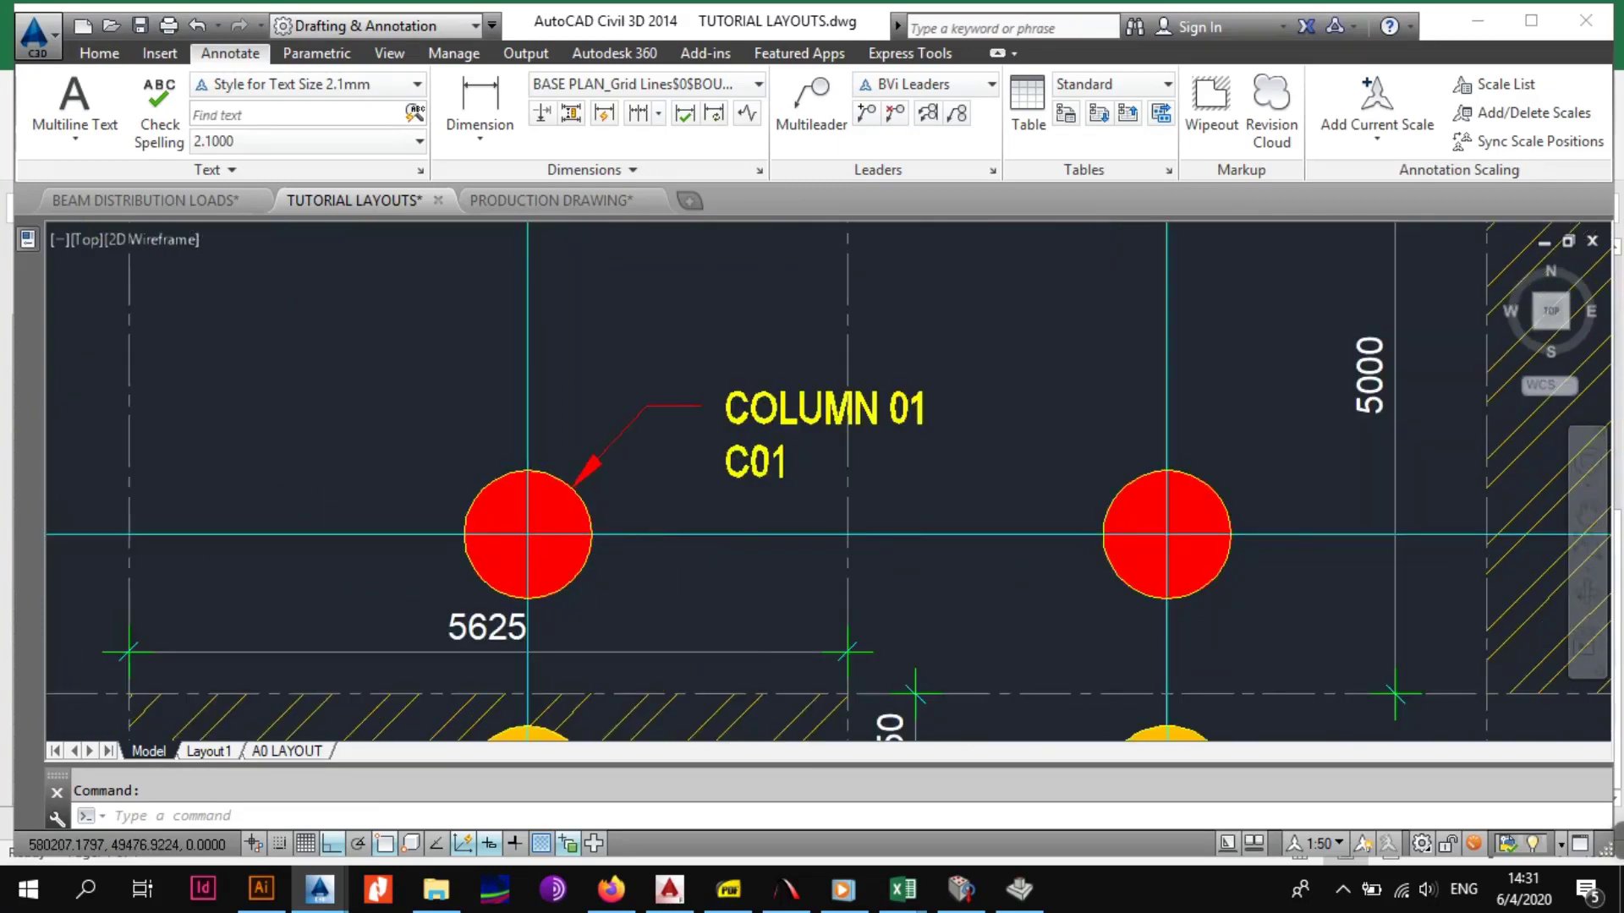
scroll(647, 527, "down", 2)
left_click(1019, 889)
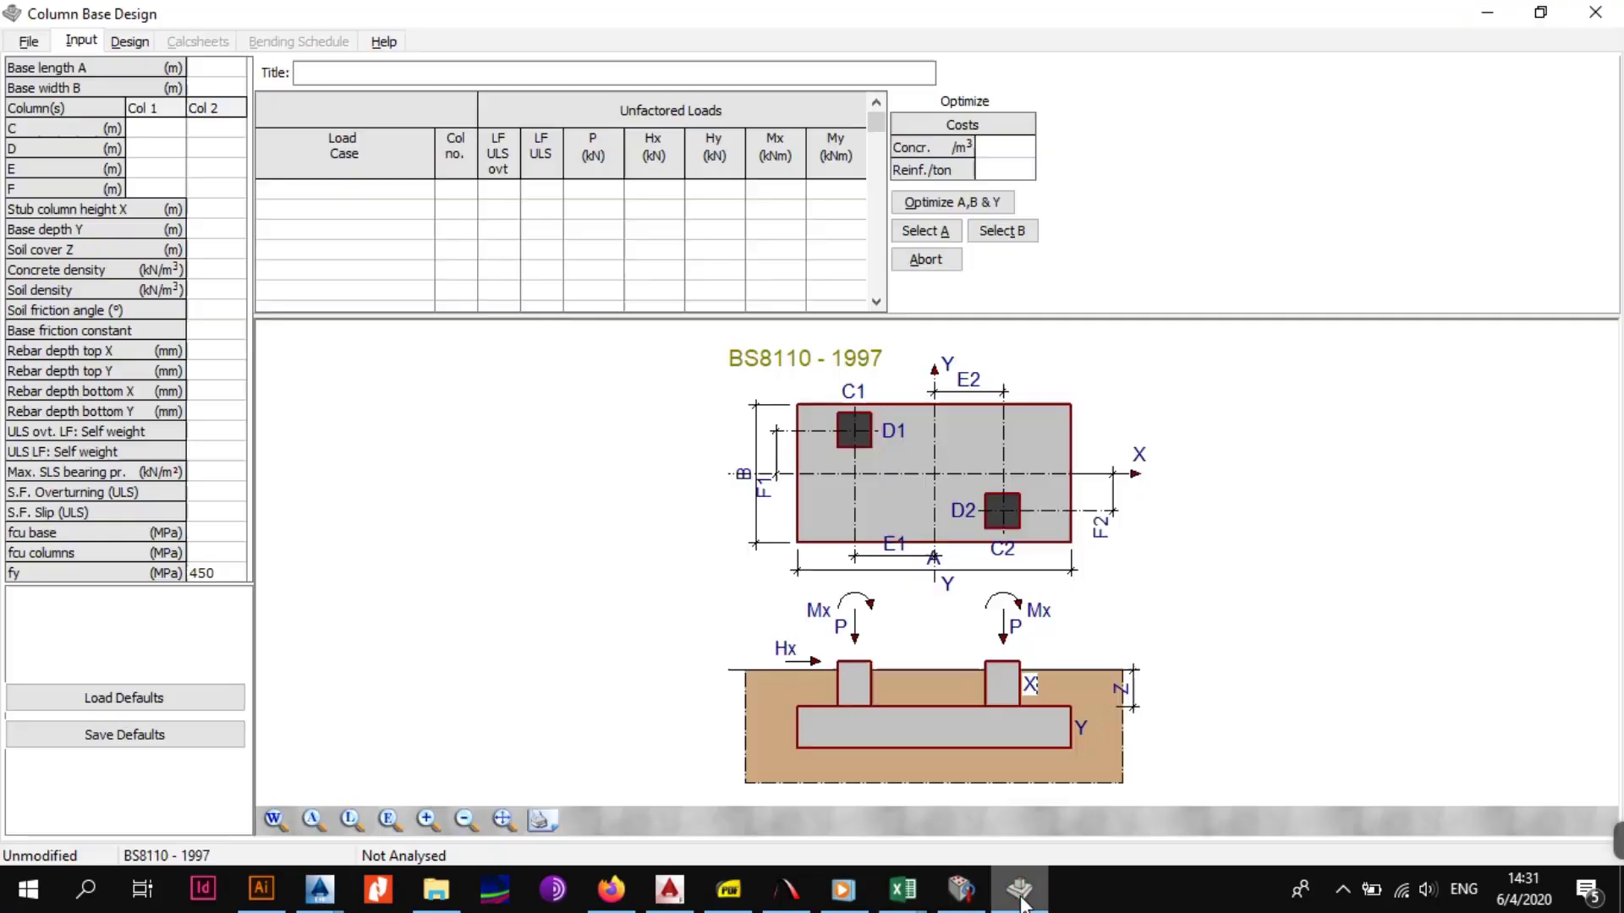
left_click(196, 188)
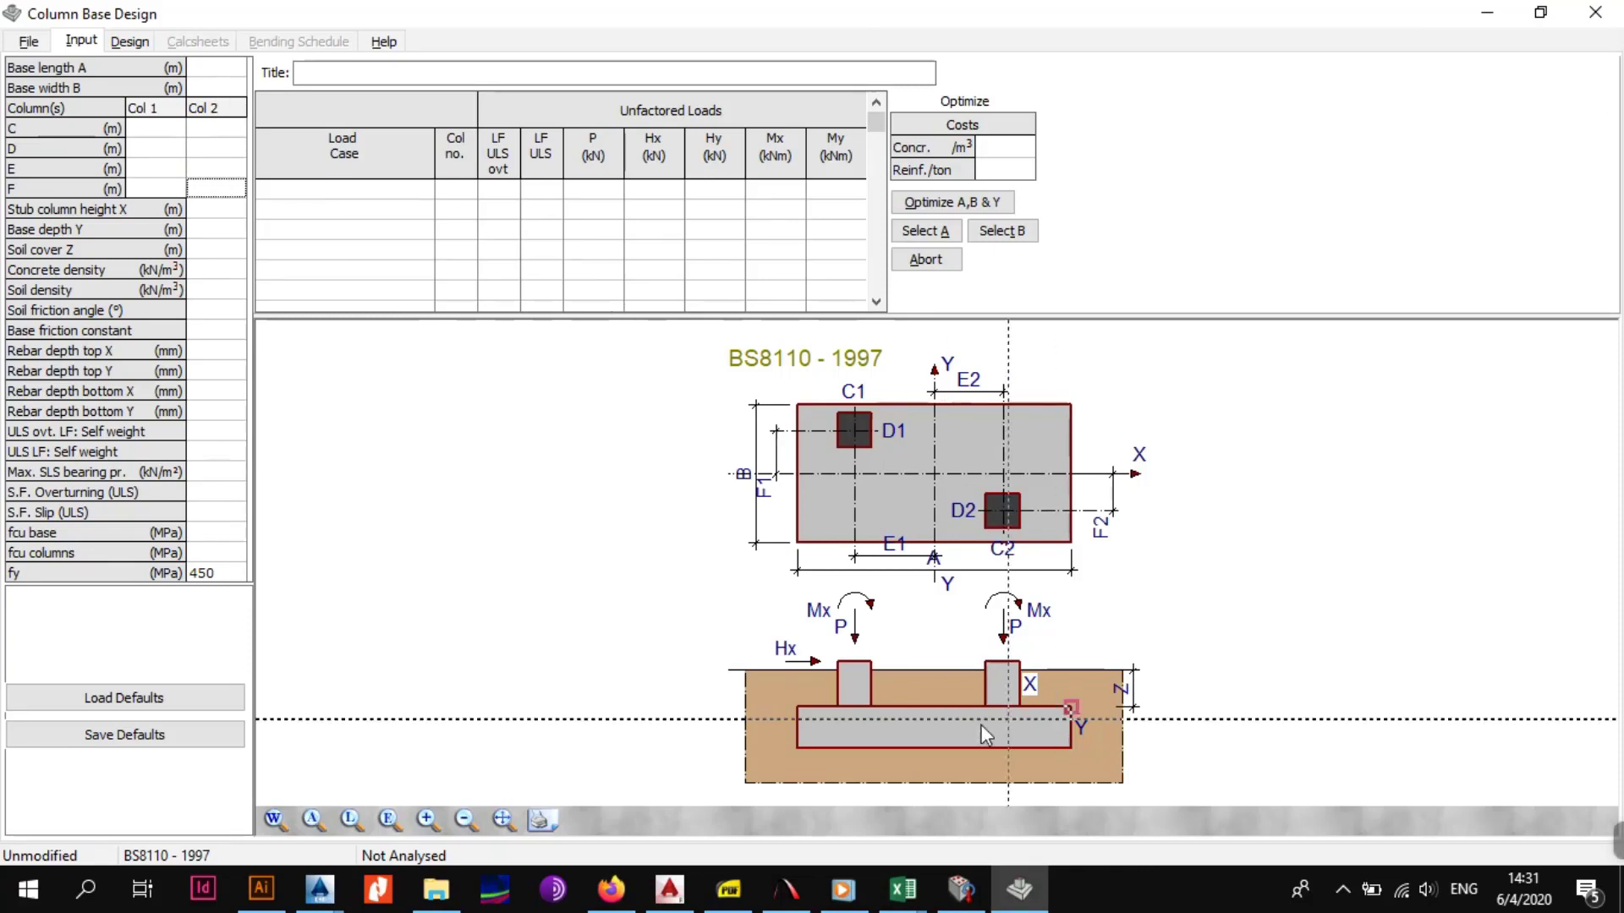
mouse_move(902, 889)
left_click(1032, 825)
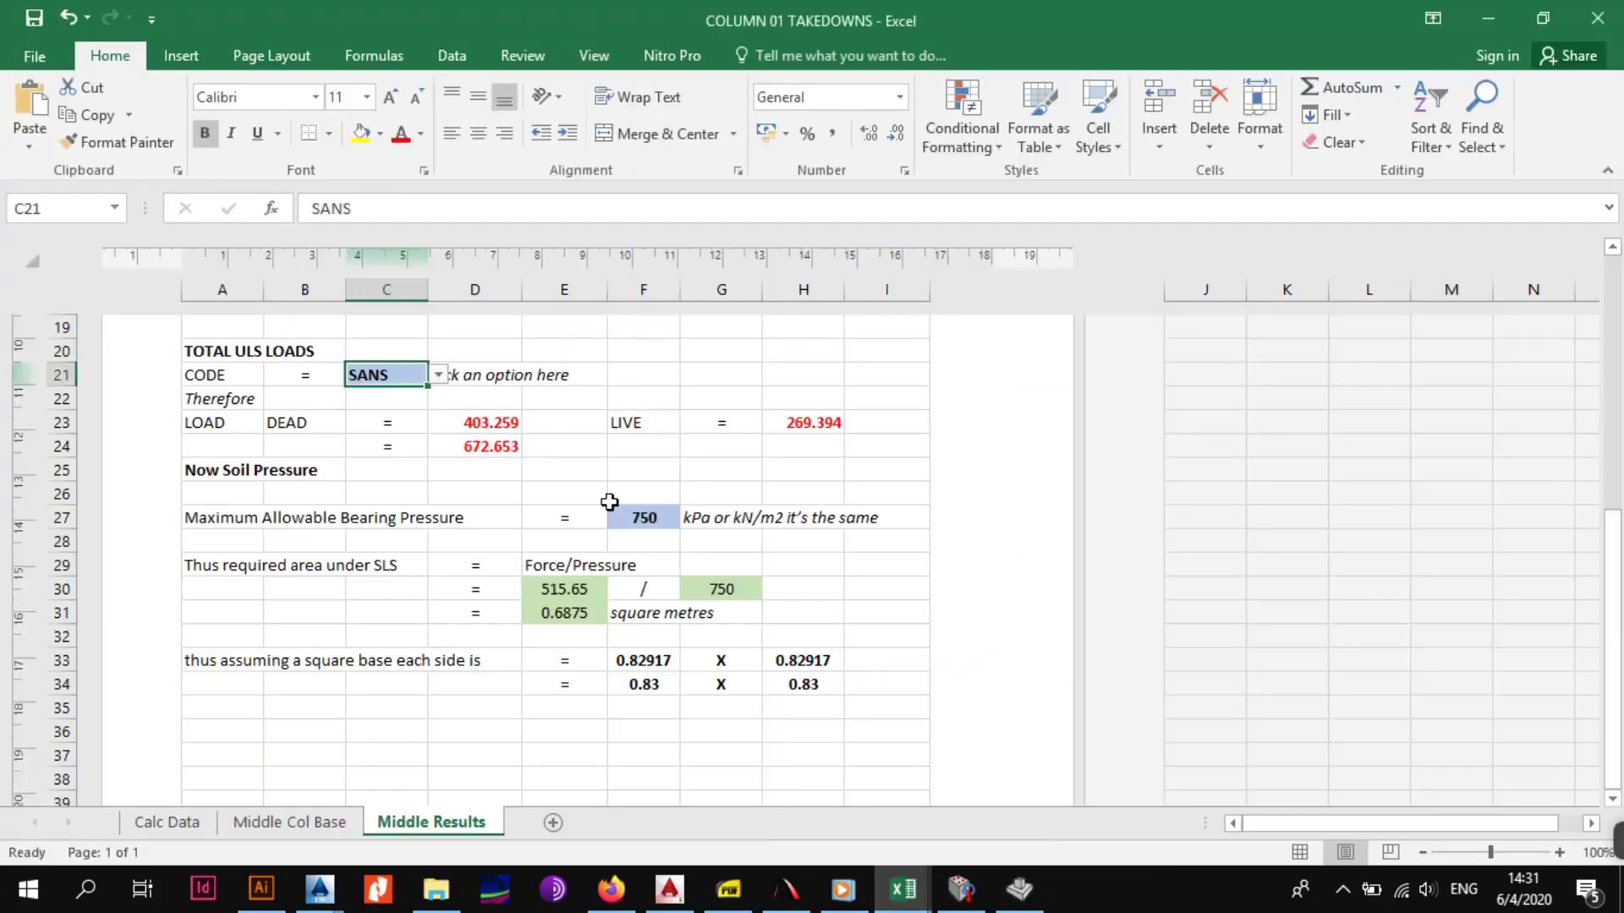
left_click(591, 473)
left_click(719, 729)
left_click(644, 688)
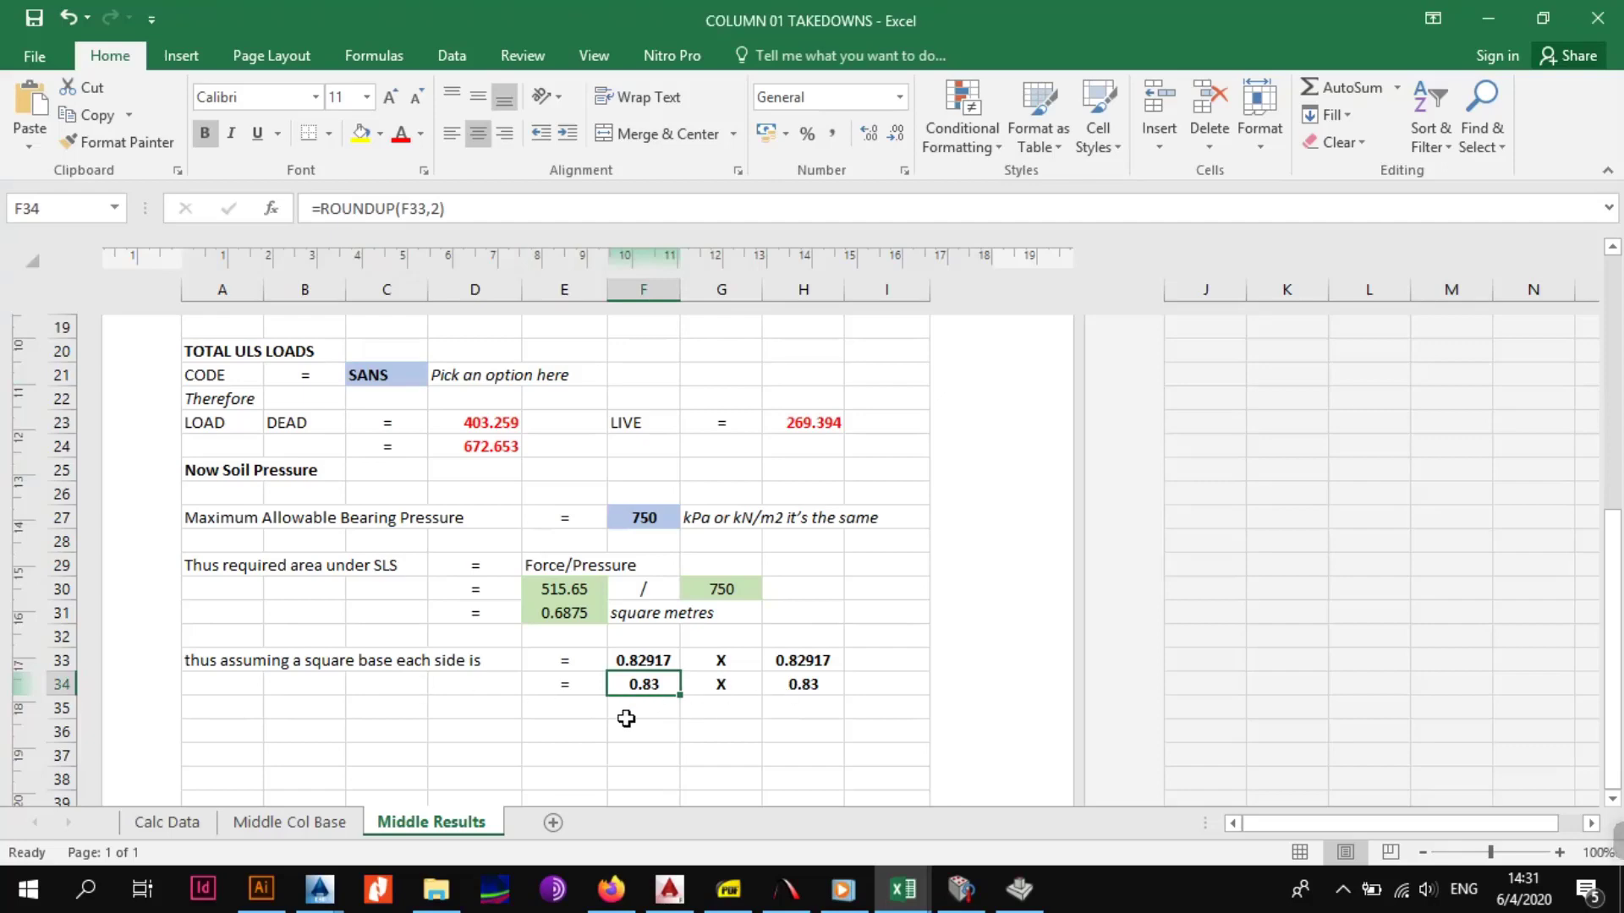
left_click(1019, 888)
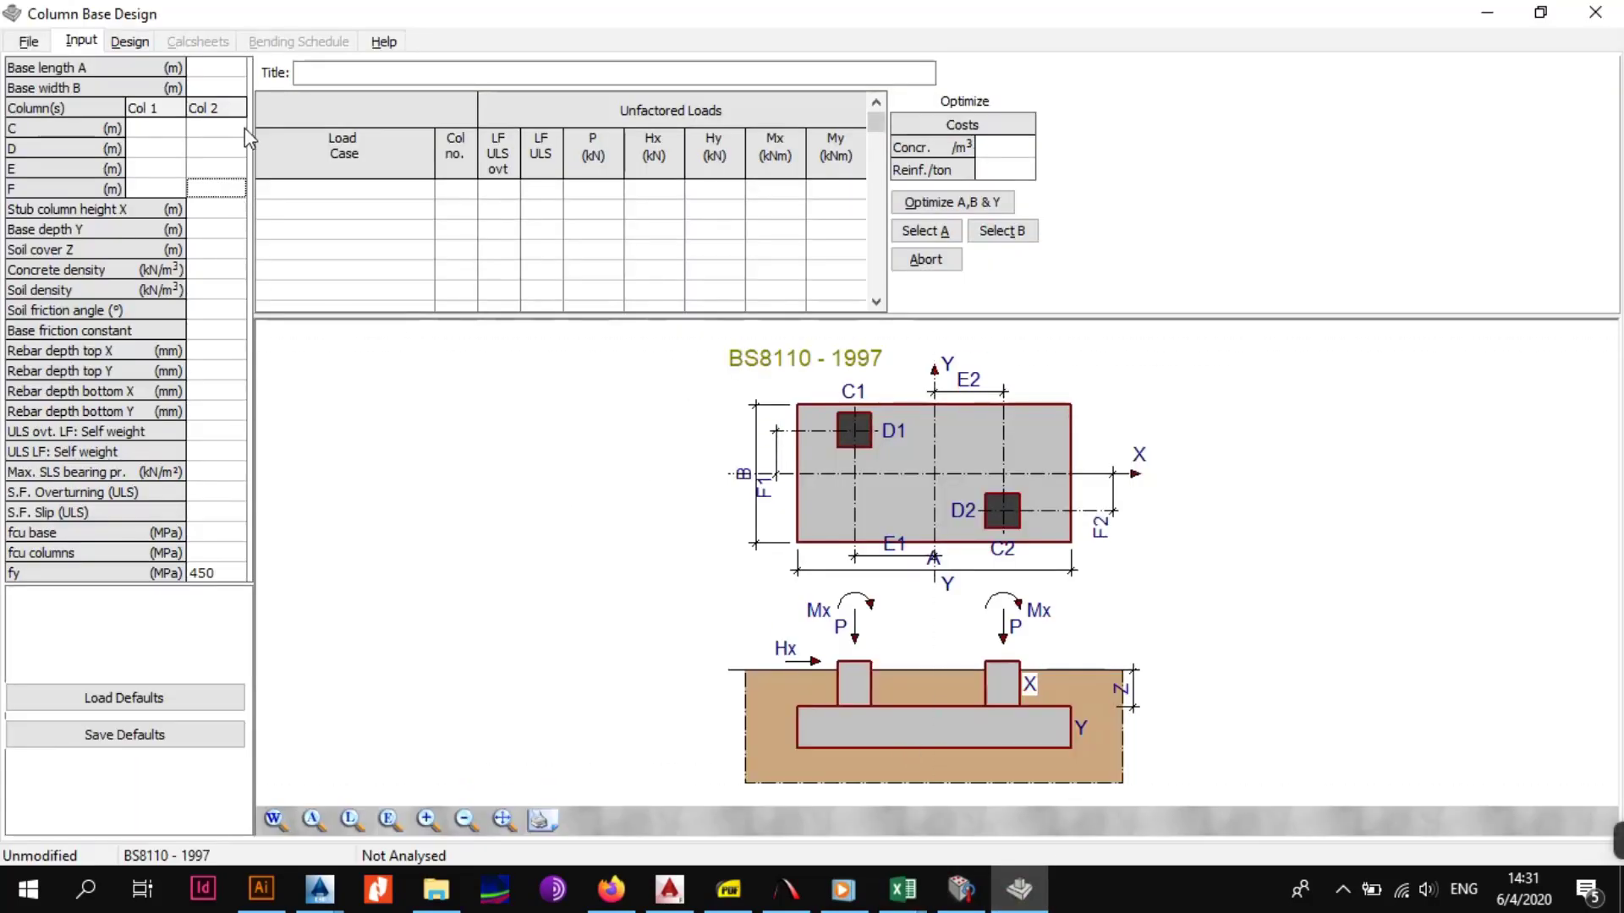
Step: Set base width B to 0.9 m and column 1 dimensions to C 0.3 m, D 0.23 m
left_click(223, 73)
left_click(224, 75)
left_click(226, 85)
type("0")
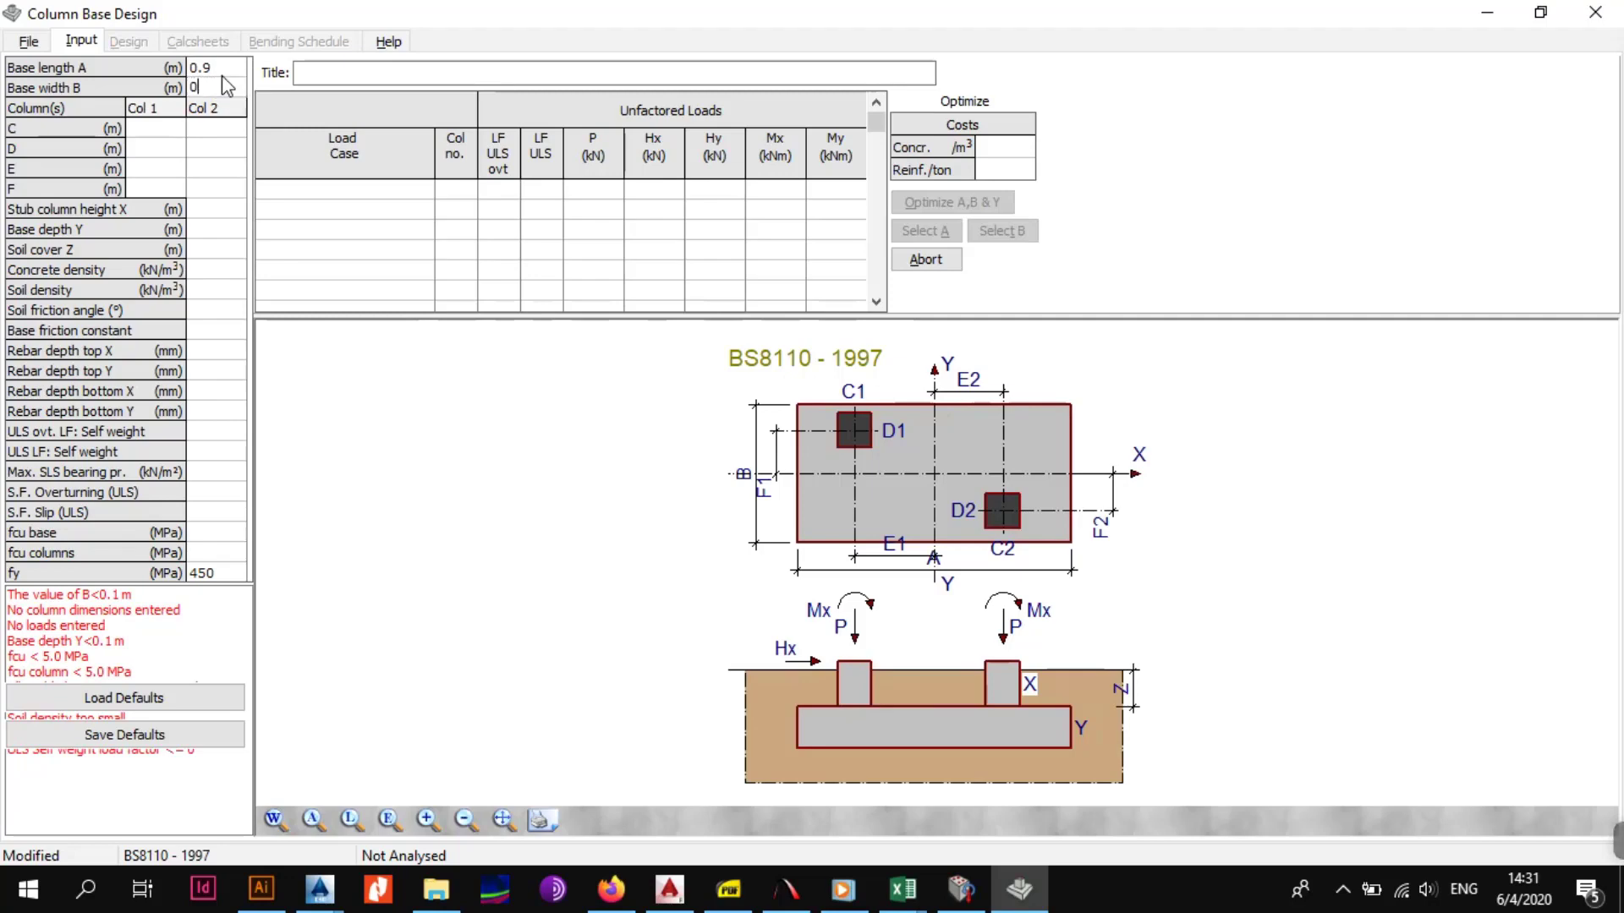
type(".9")
key("Return")
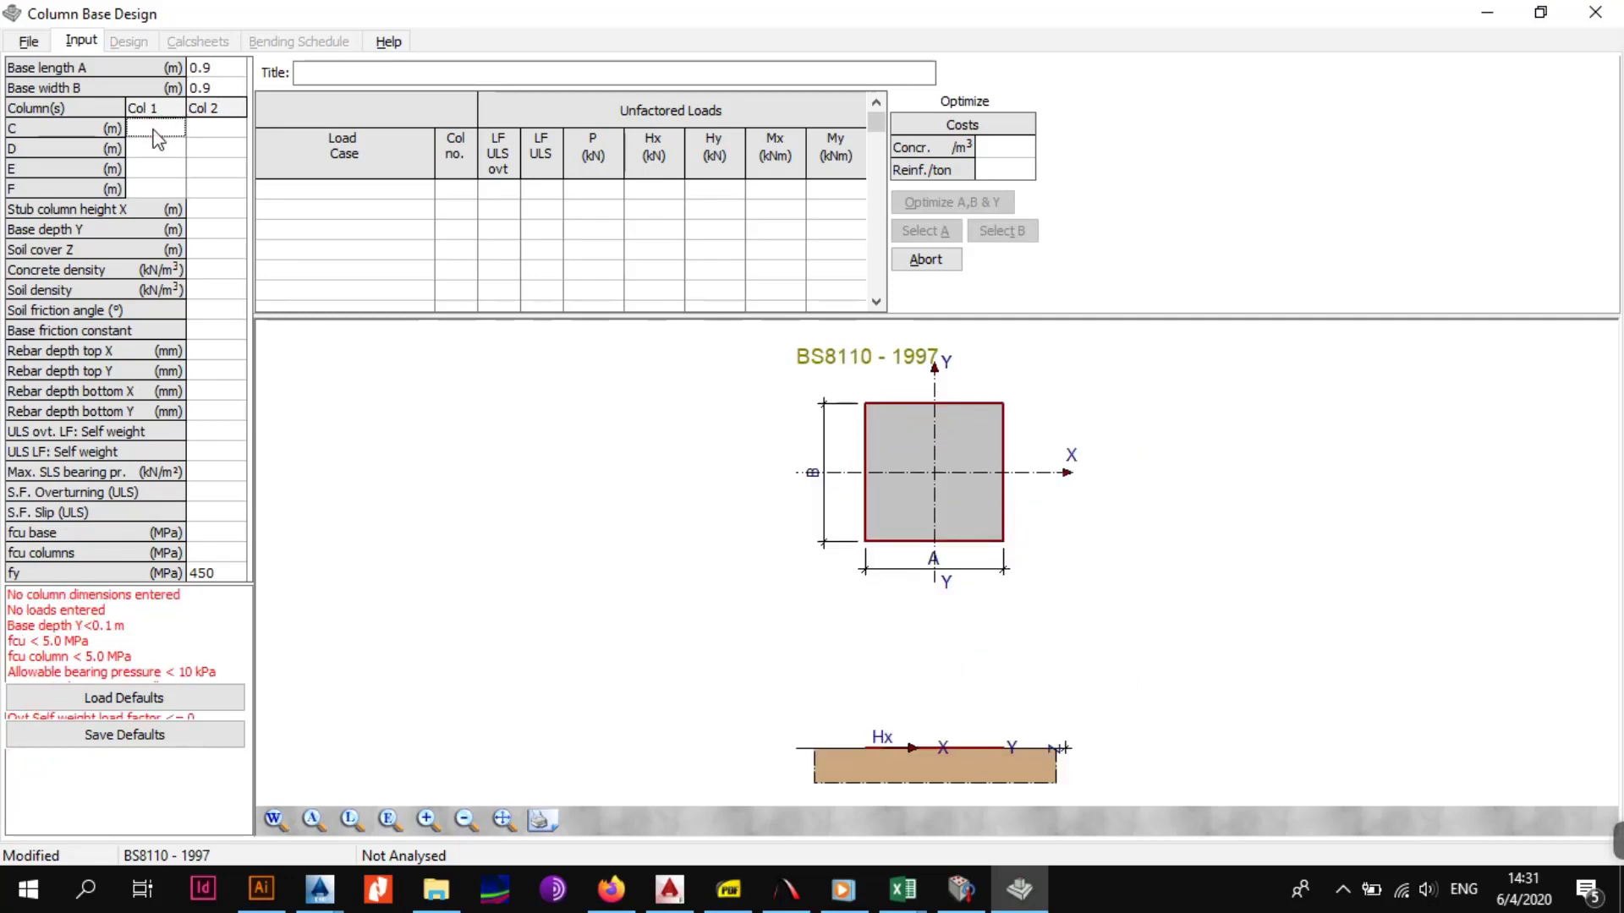
type(".3")
key("Return")
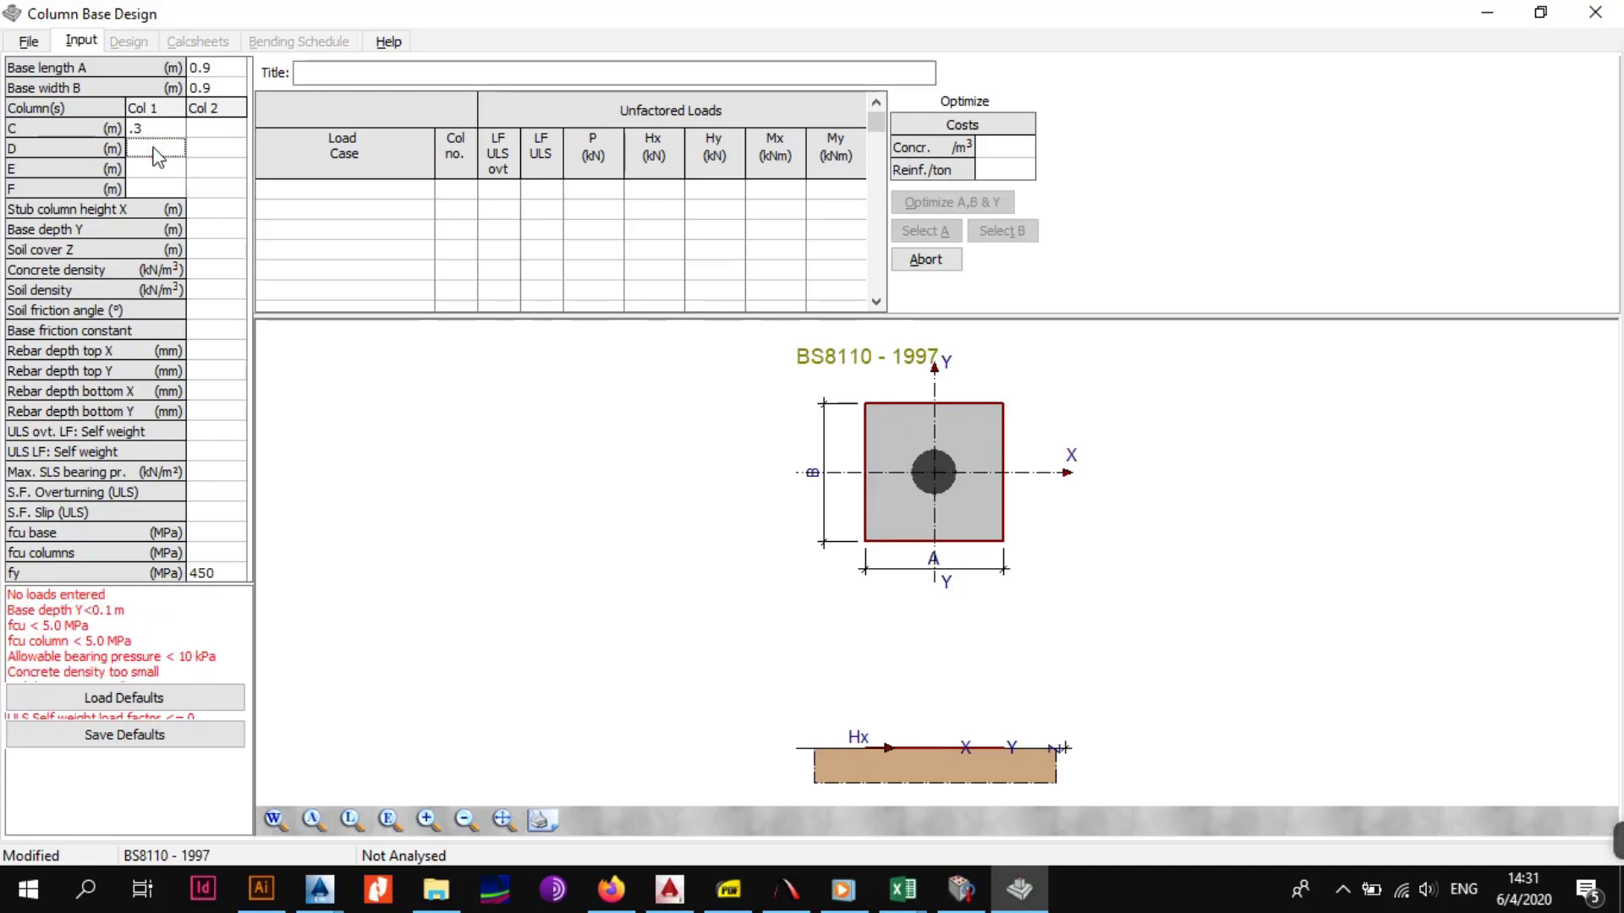
type(".")
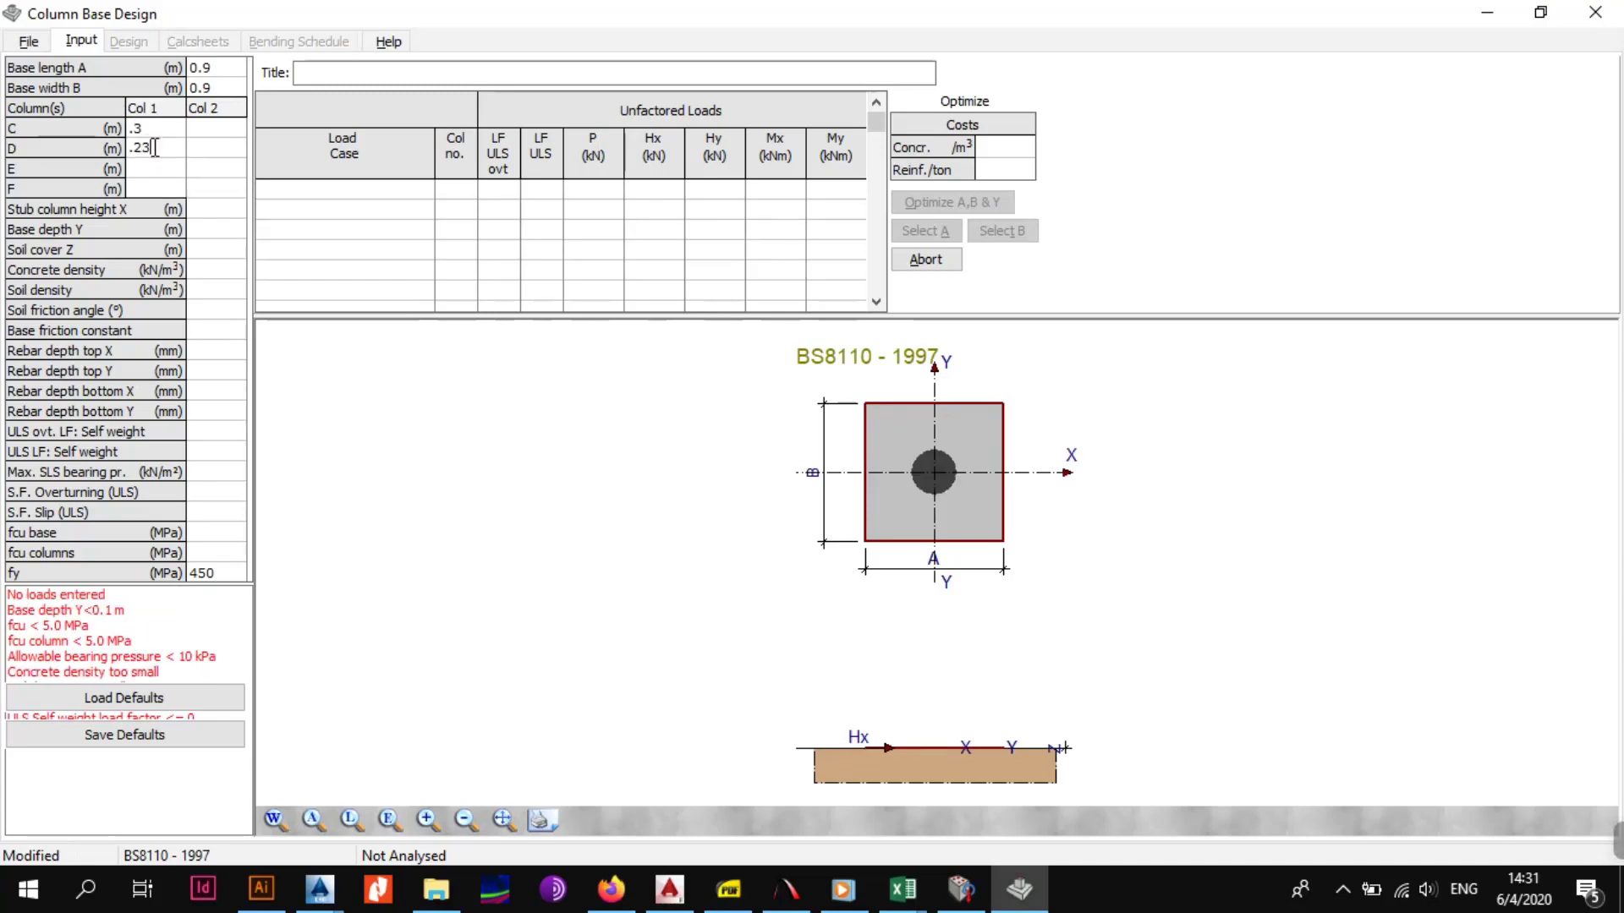
type("23")
key("Return")
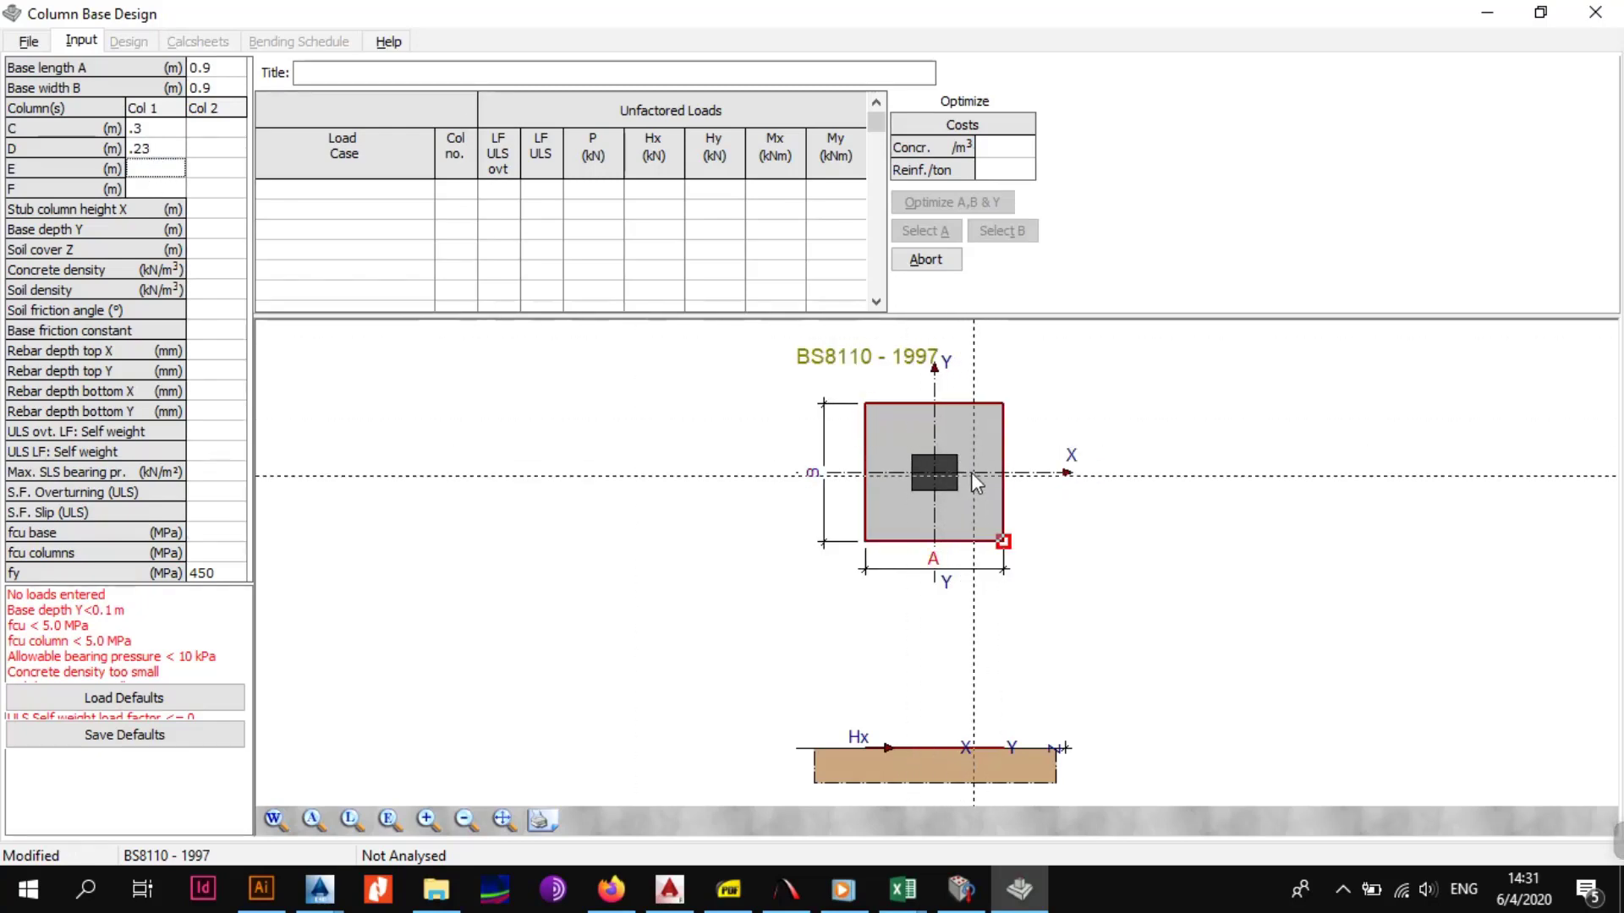
Step: Set the stub column height X to 1.5 m
left_click(142, 181)
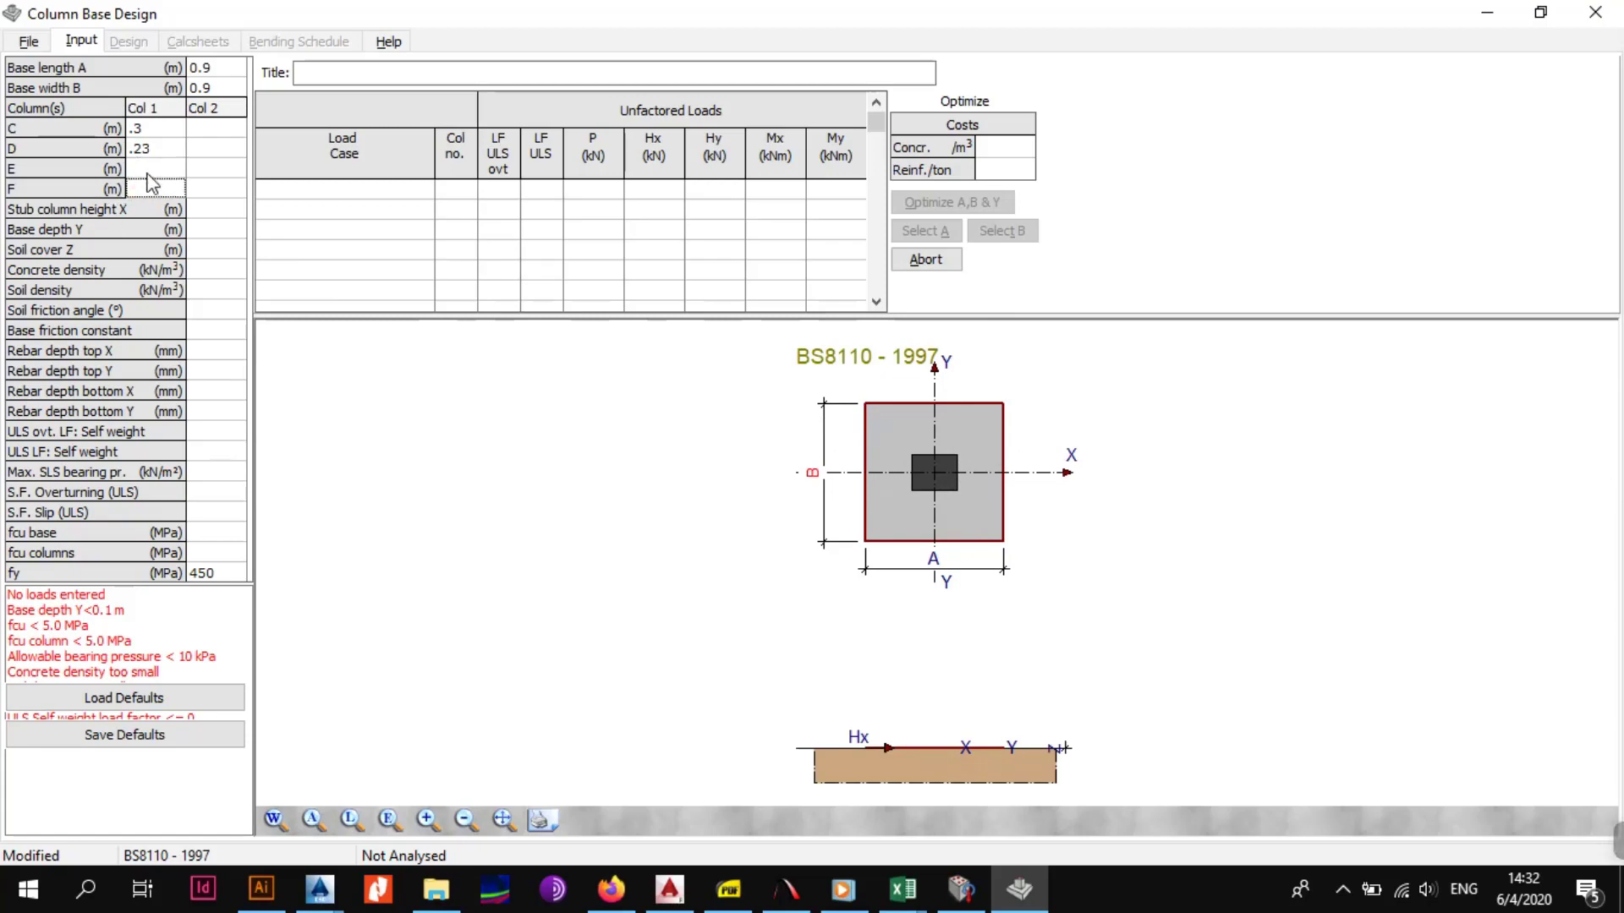
left_click(196, 215)
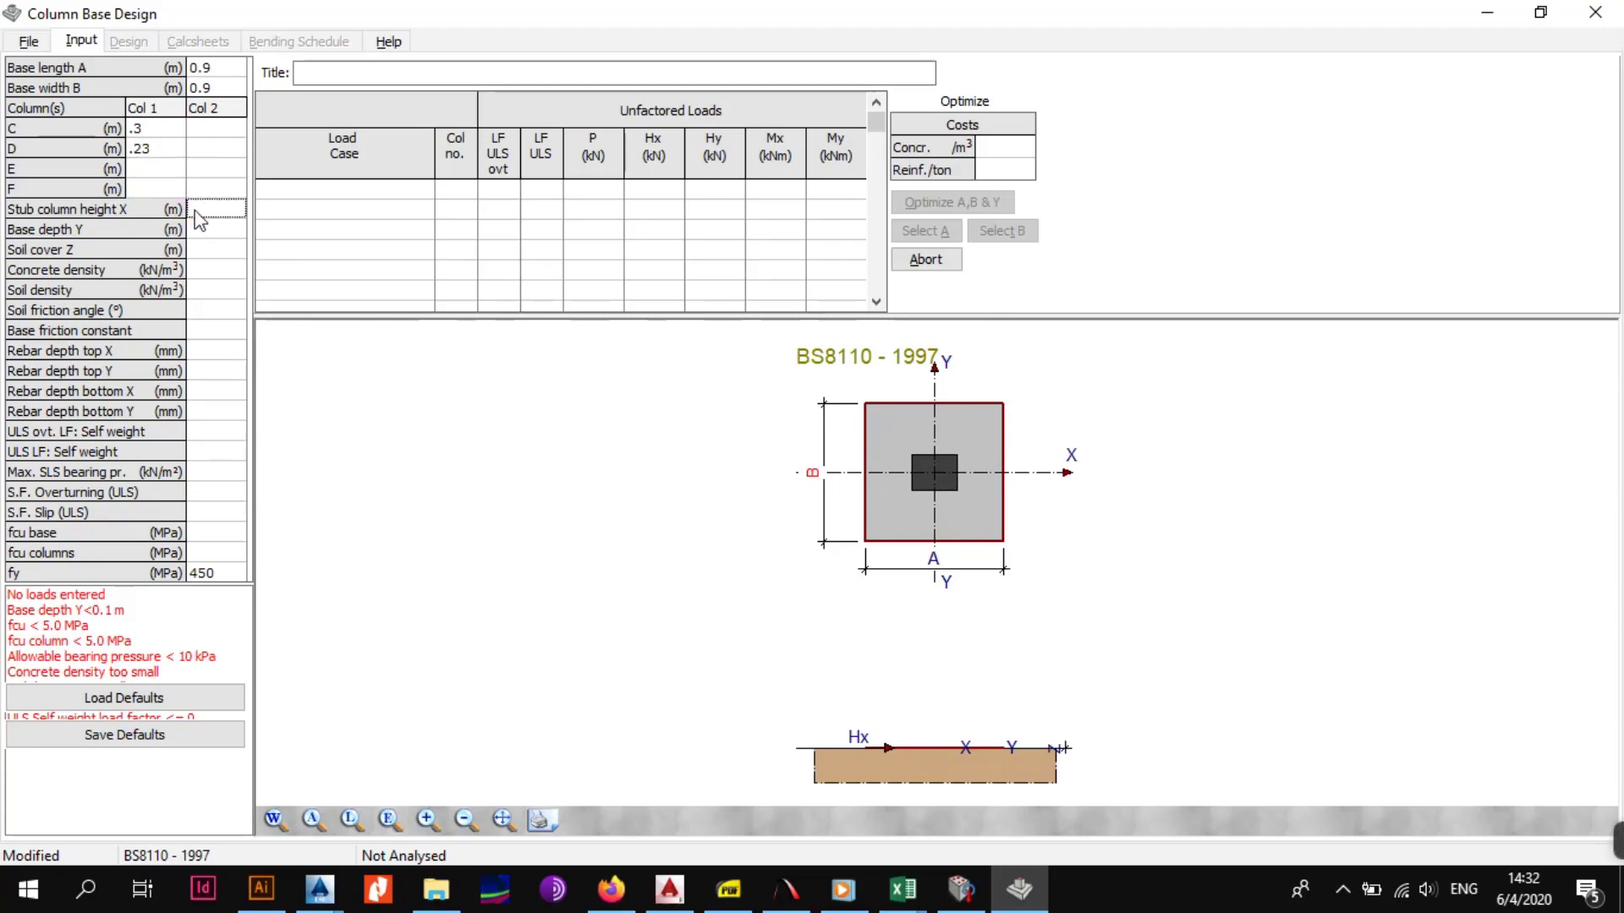
type("1.5")
key("Return")
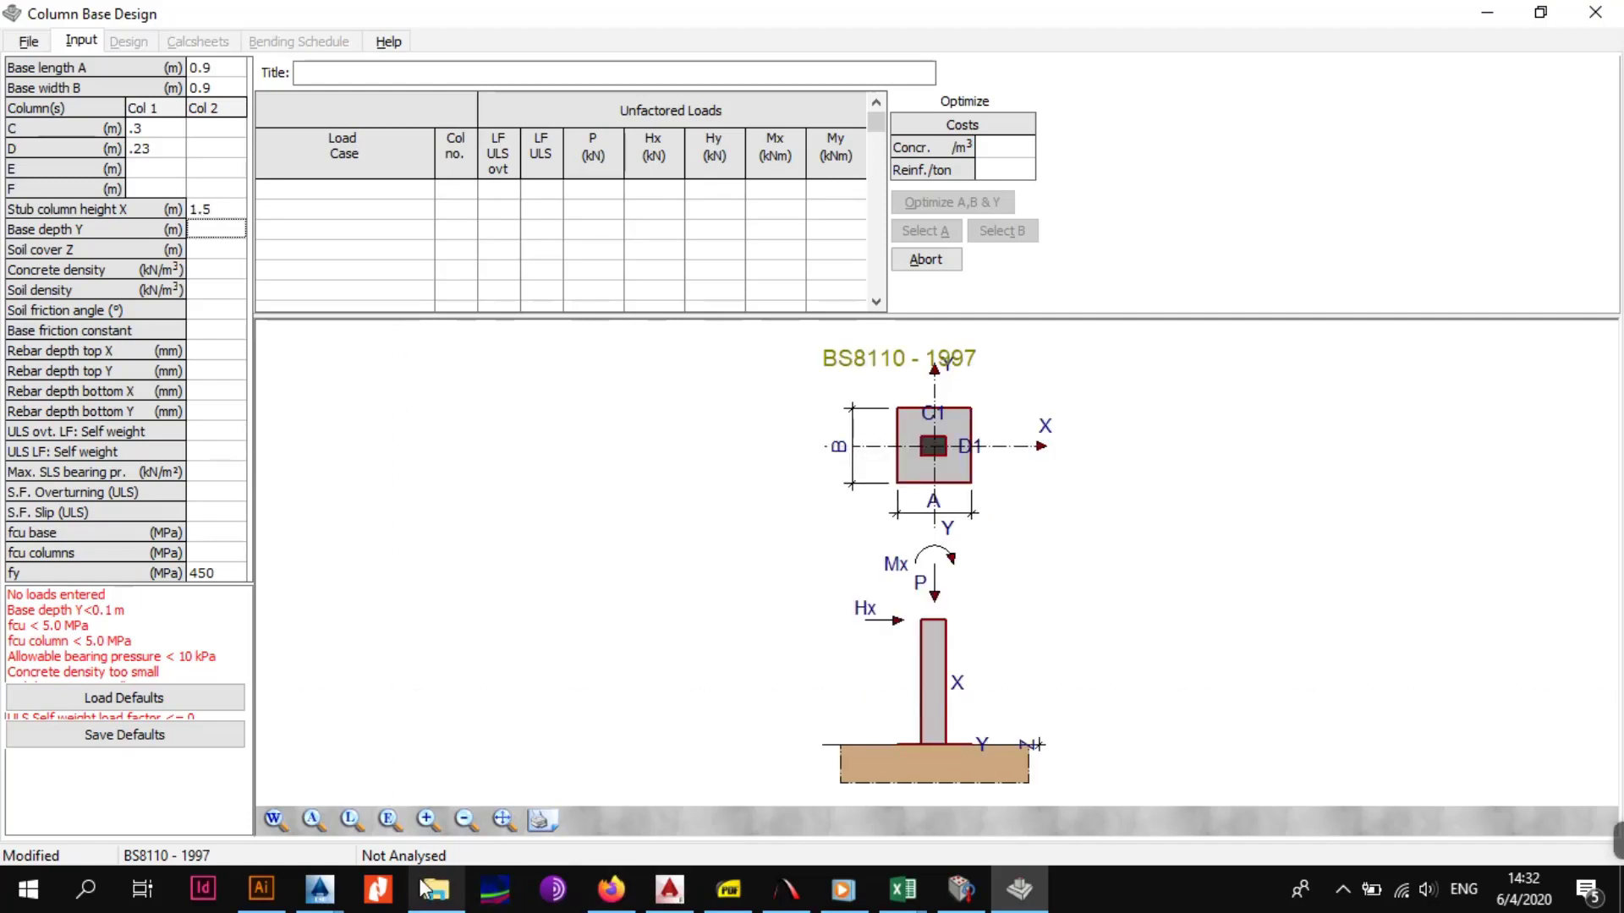
Step: Bring up TUTORIAL LAYOUTS.dwg and pan to the Section A-A footing and level labels
mouse_move(319, 888)
left_click(449, 803)
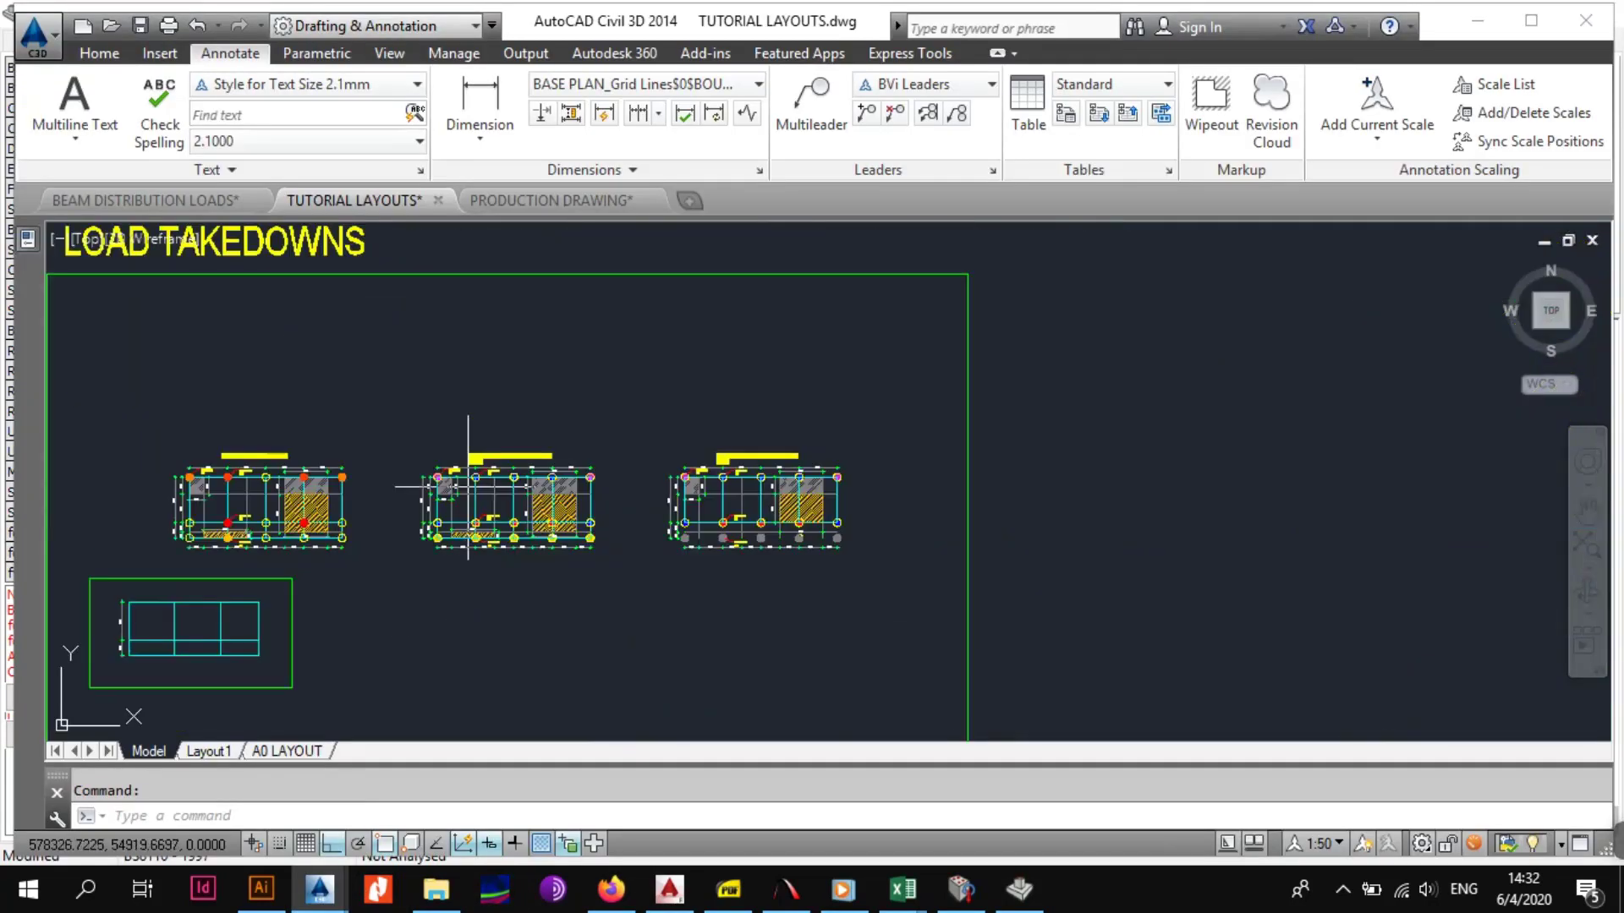
scroll(468, 486, "down", 6)
scroll(438, 366, "up", 8)
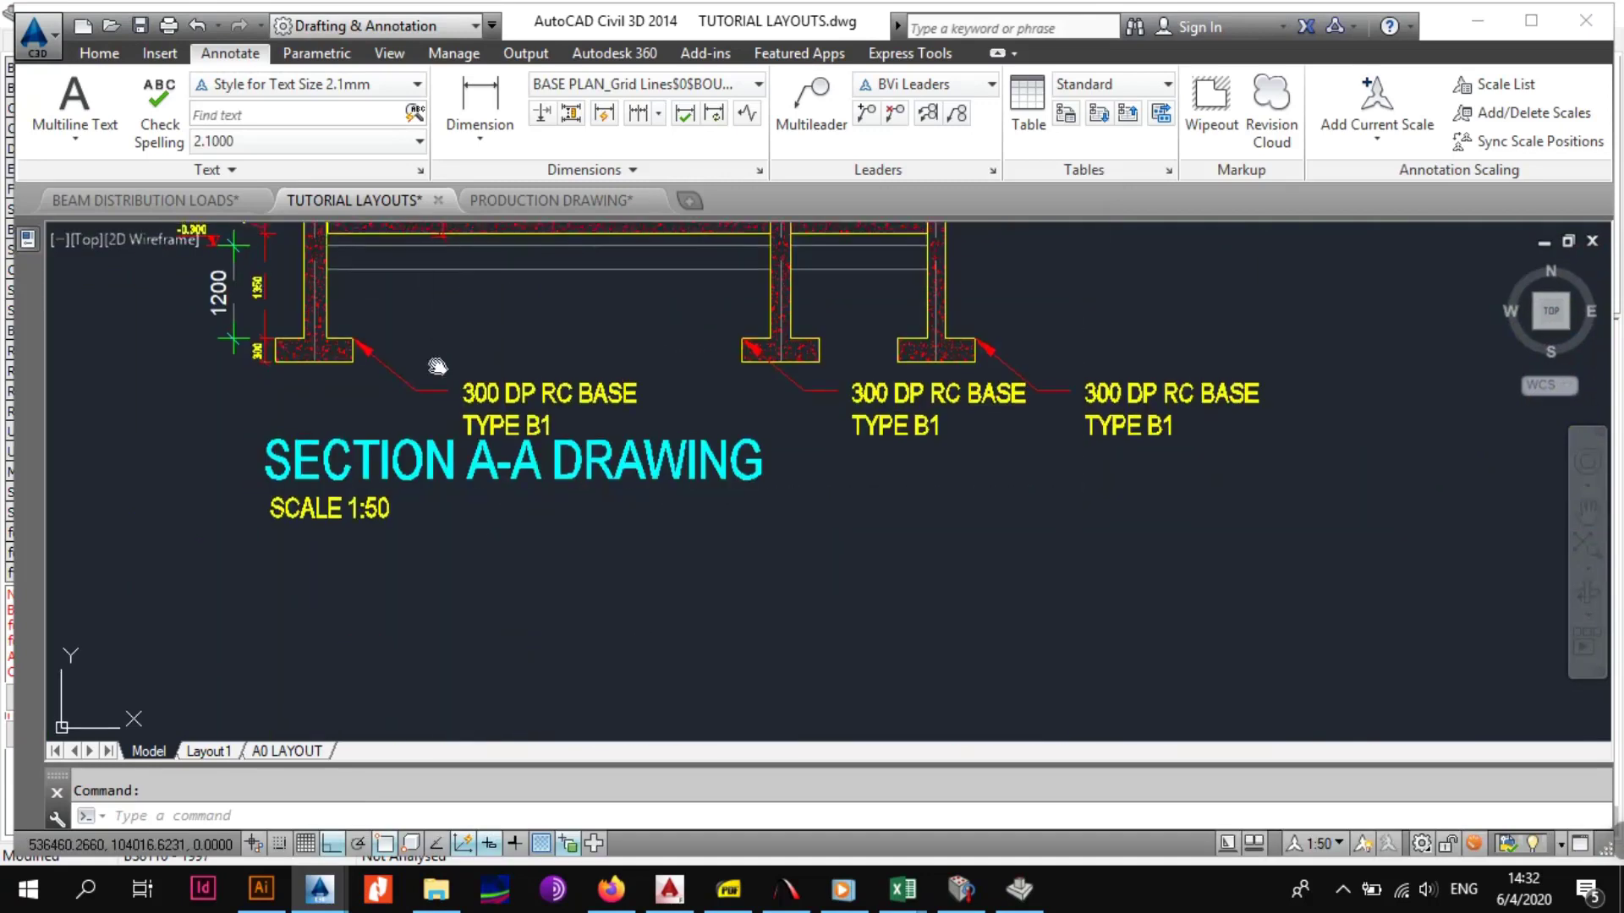
left_click_drag(437, 366, 547, 583)
scroll(353, 567, "up", 4)
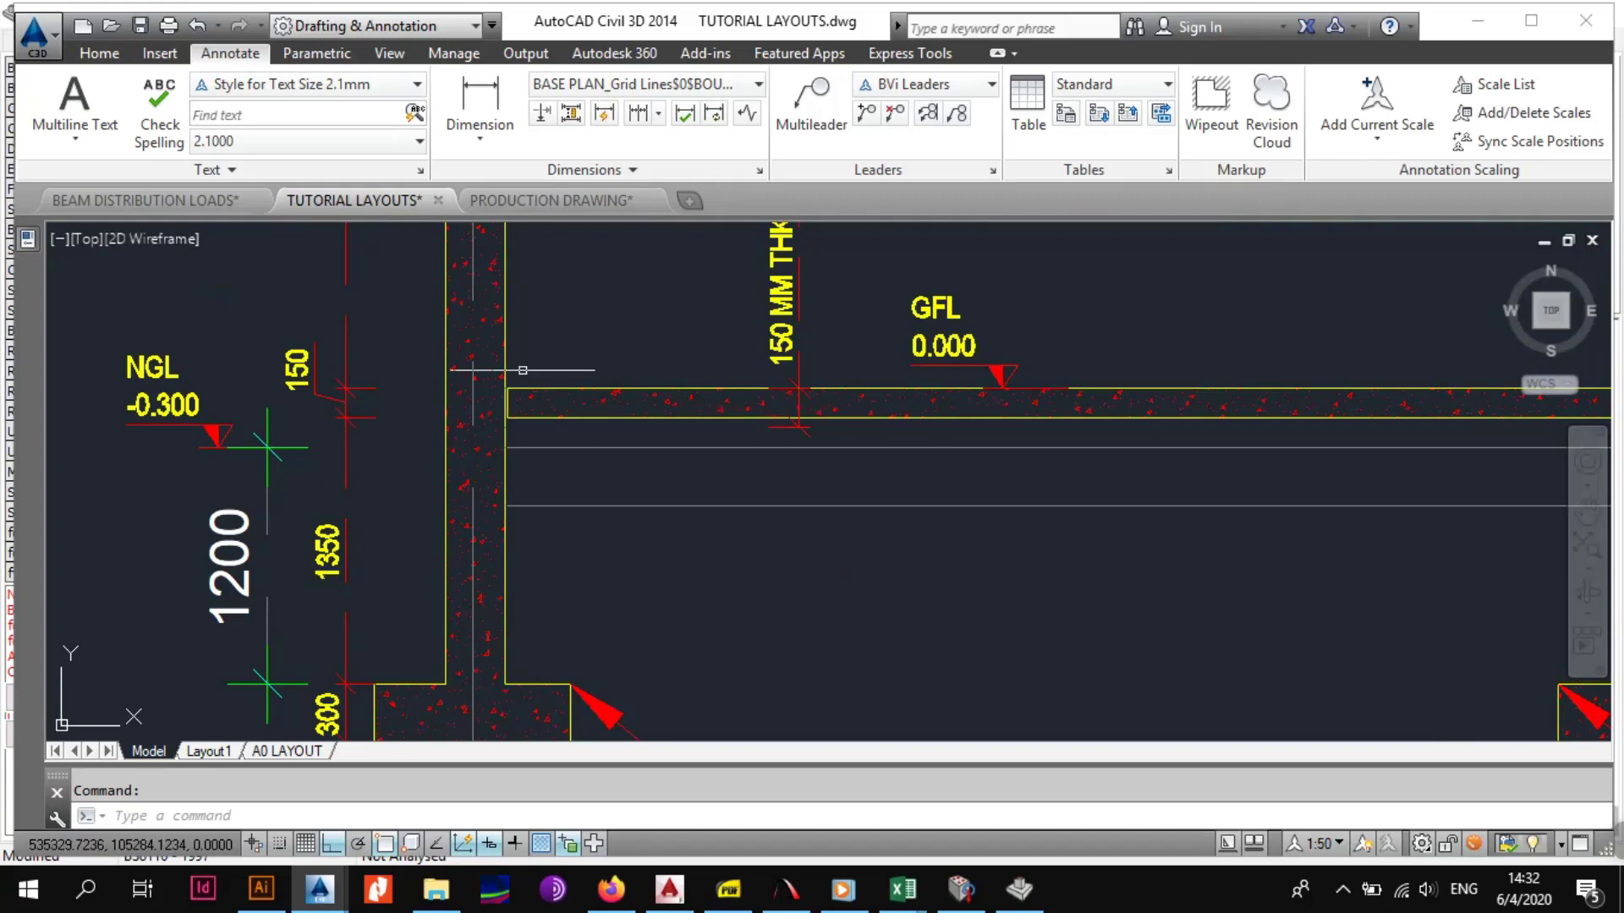
Step: Back in Prokon, set base depth Y to 0.3 m
left_click(1015, 895)
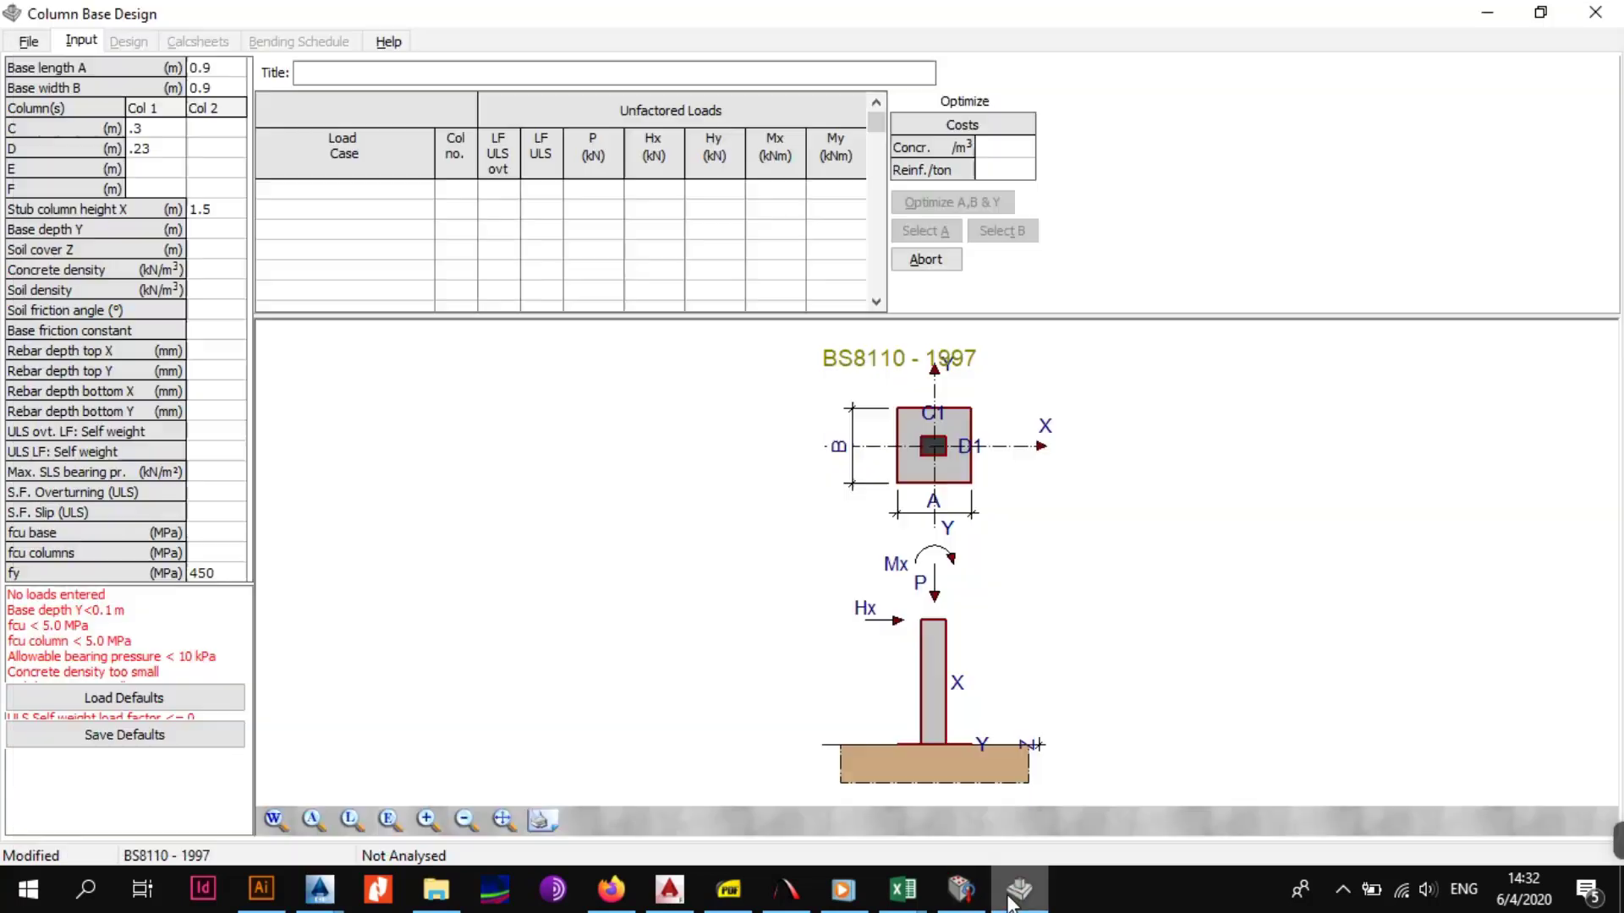
left_click(226, 231)
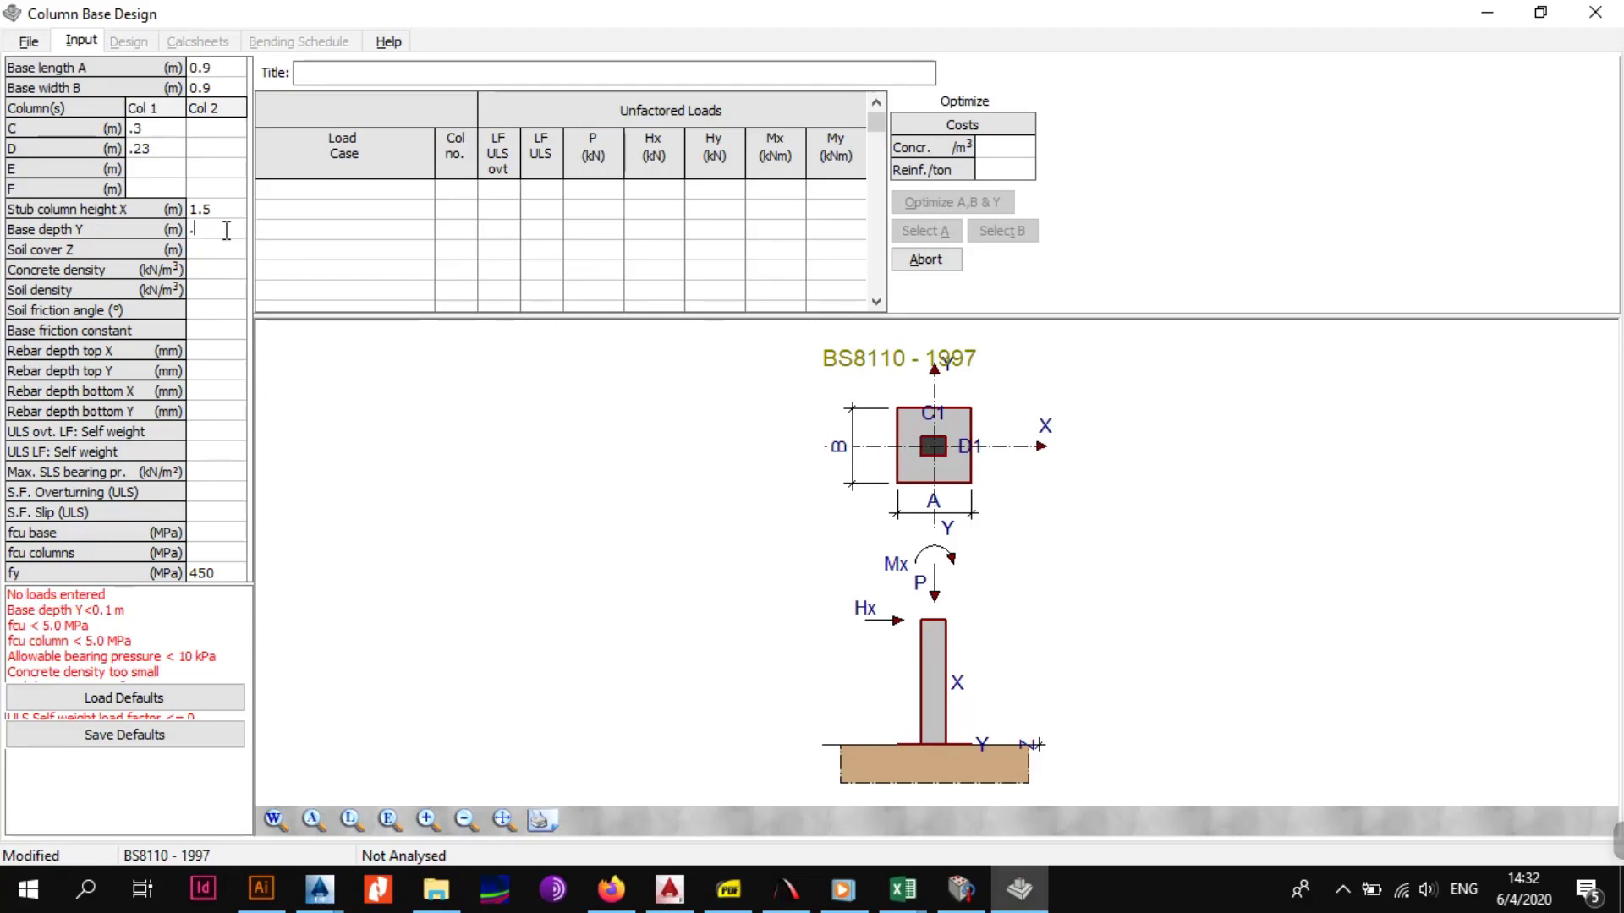
type(".3")
key("Return")
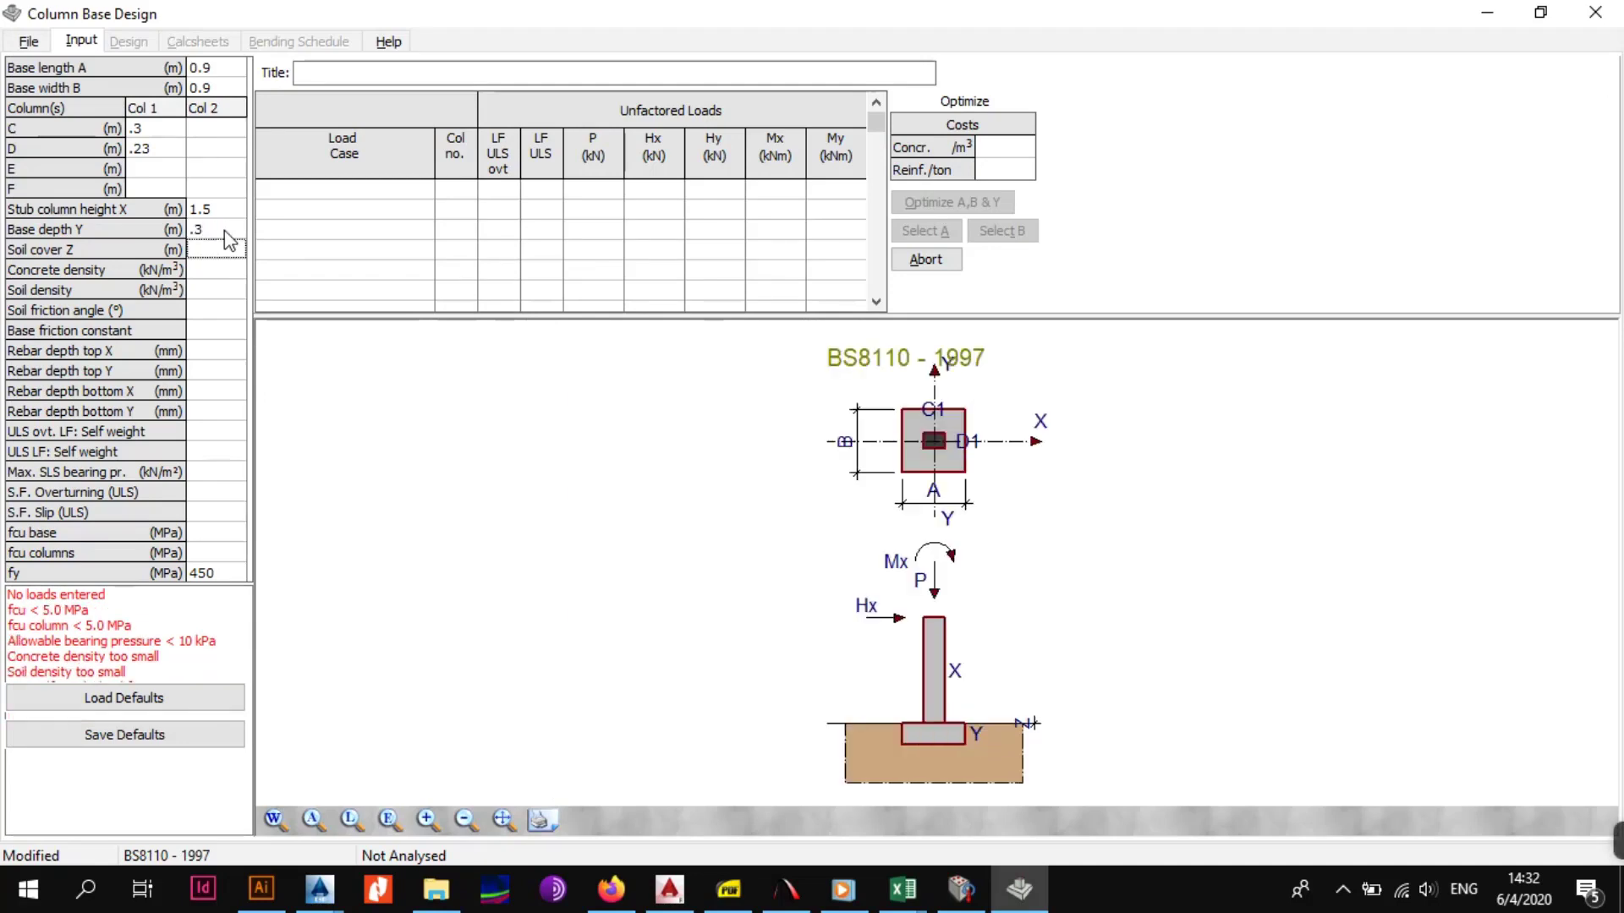
left_click(219, 269)
Step: Check the 1200 vertical dimension on Section A-A, then return to Column Base Design
left_click(320, 888)
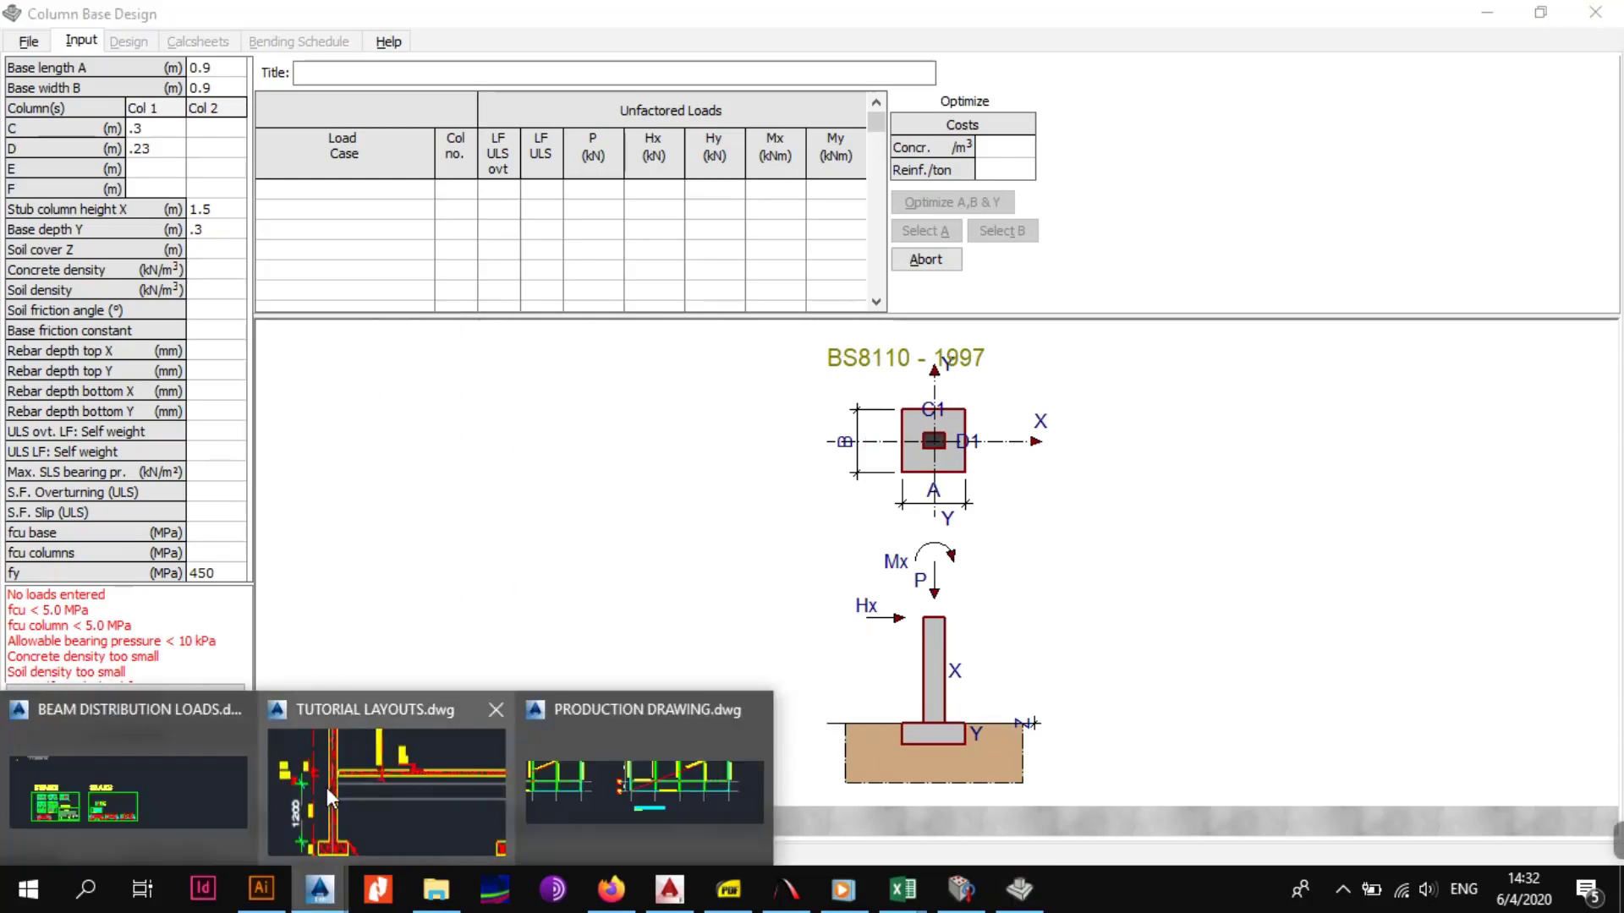
left_click(377, 790)
scroll(406, 398, "down", 3)
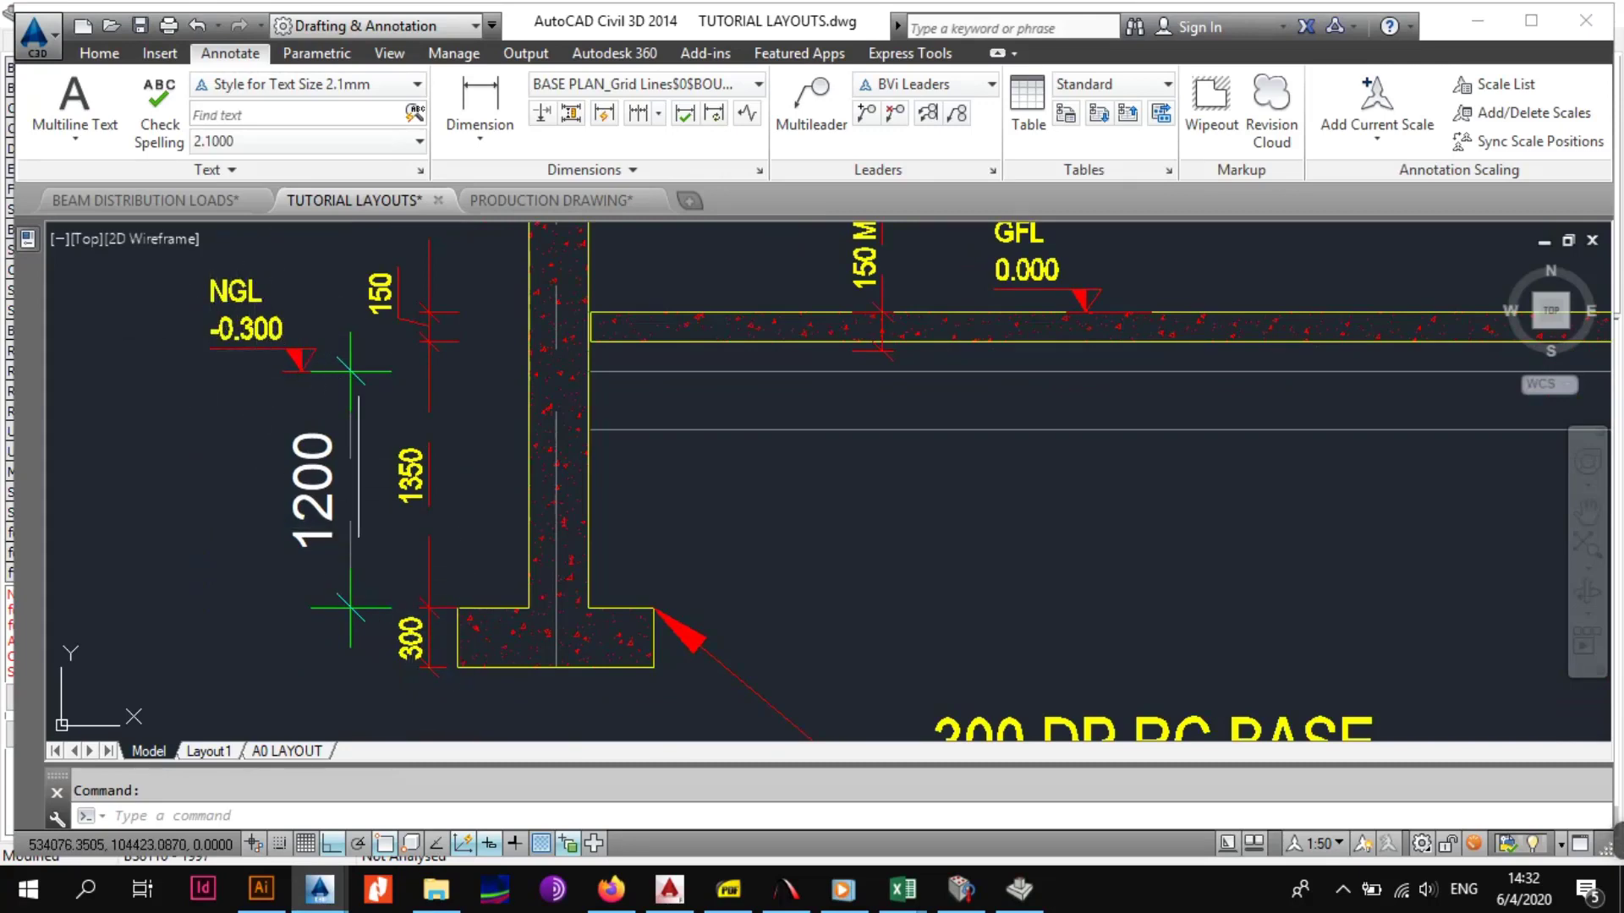
left_click(309, 470)
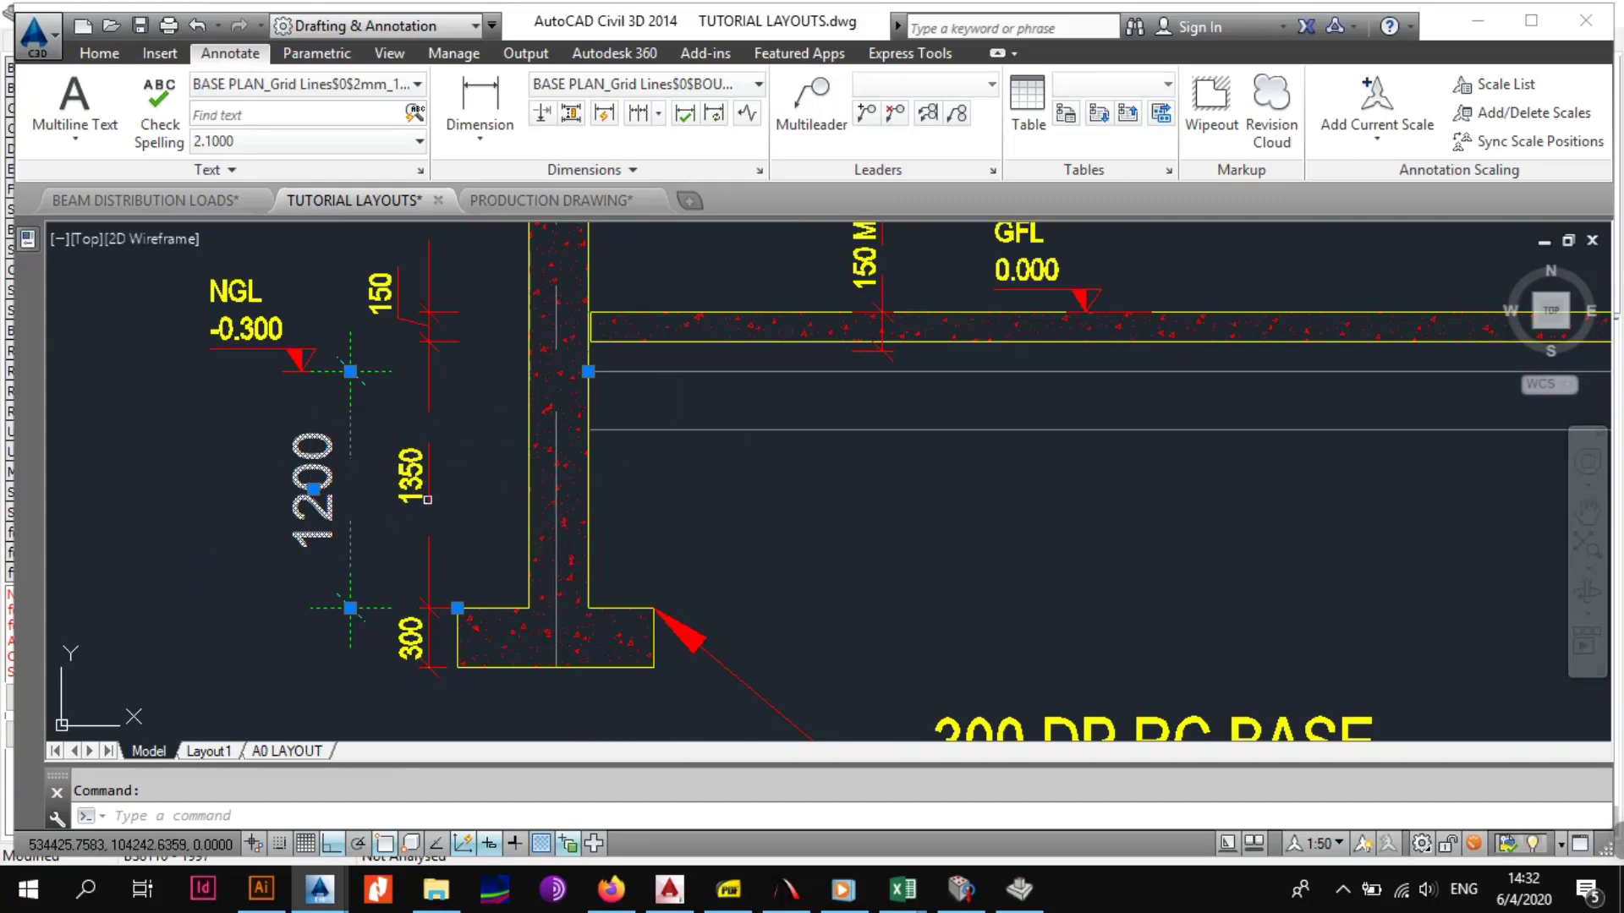
key("Escape")
left_click(1019, 888)
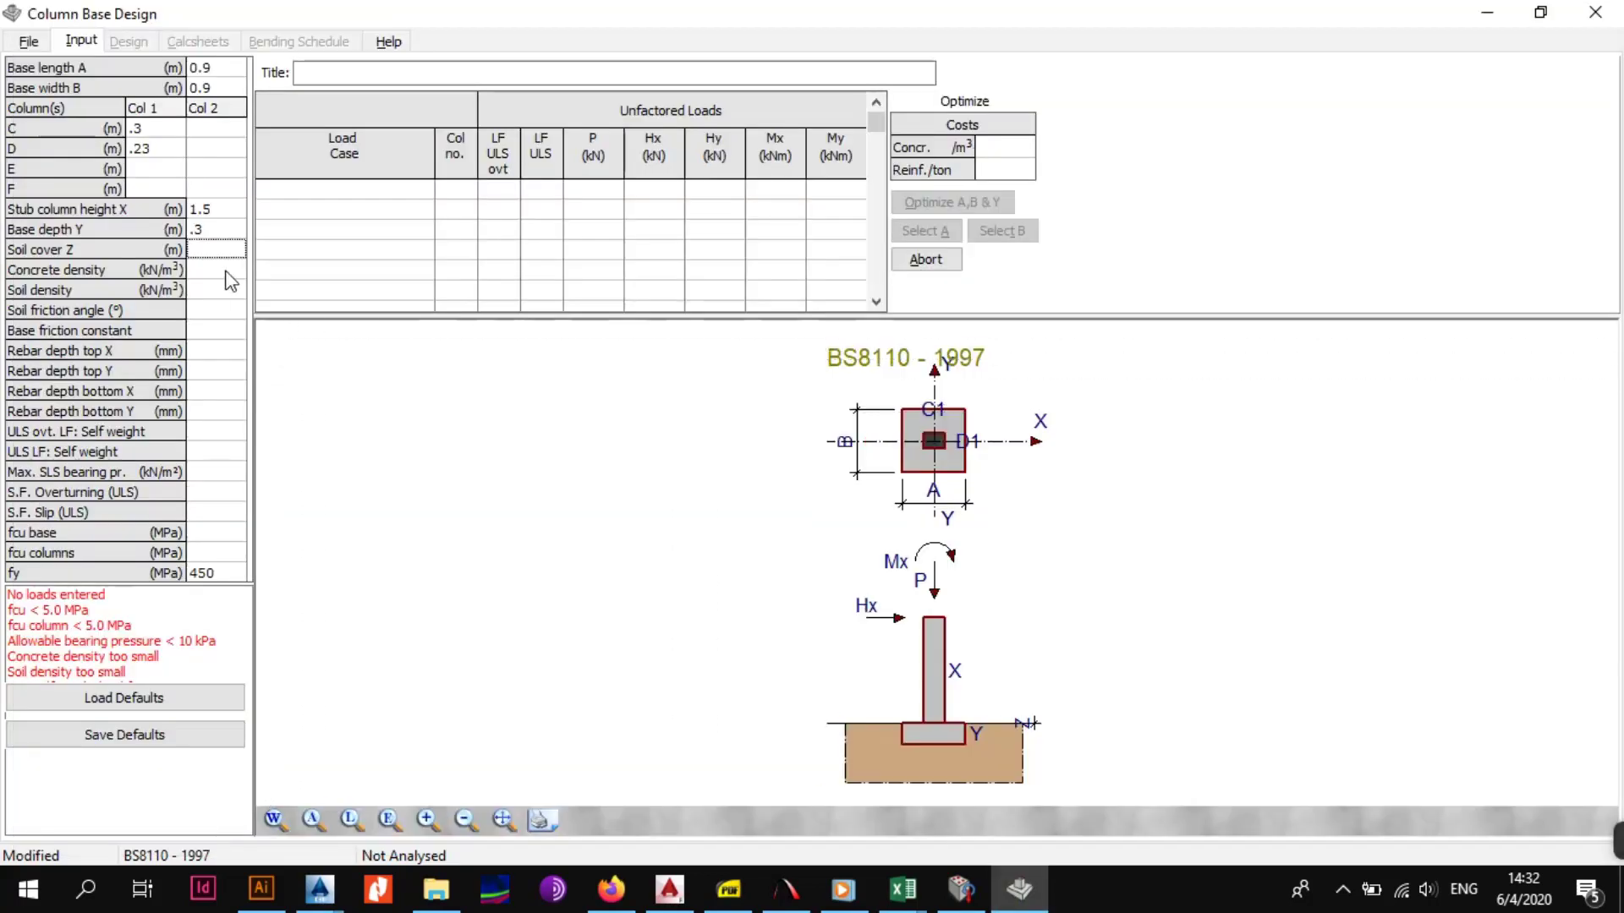
Step: Set soil cover Z to 1.2 m, concrete density to 24.0 and soil density to 18
type("1.2")
left_click(228, 268)
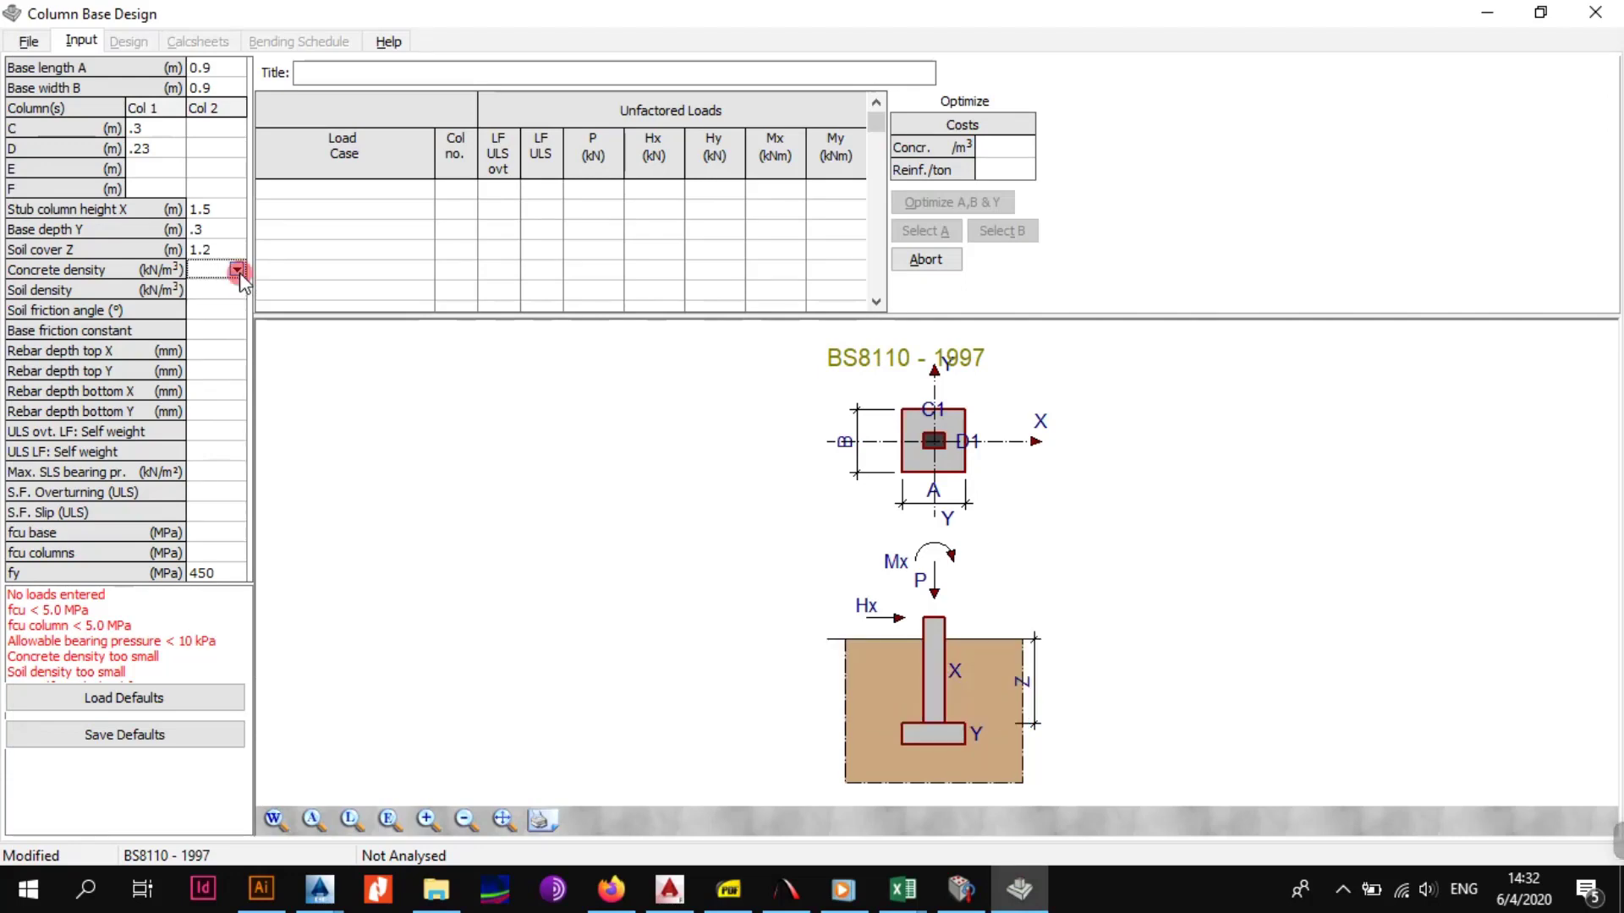
left_click(236, 269)
left_click(221, 325)
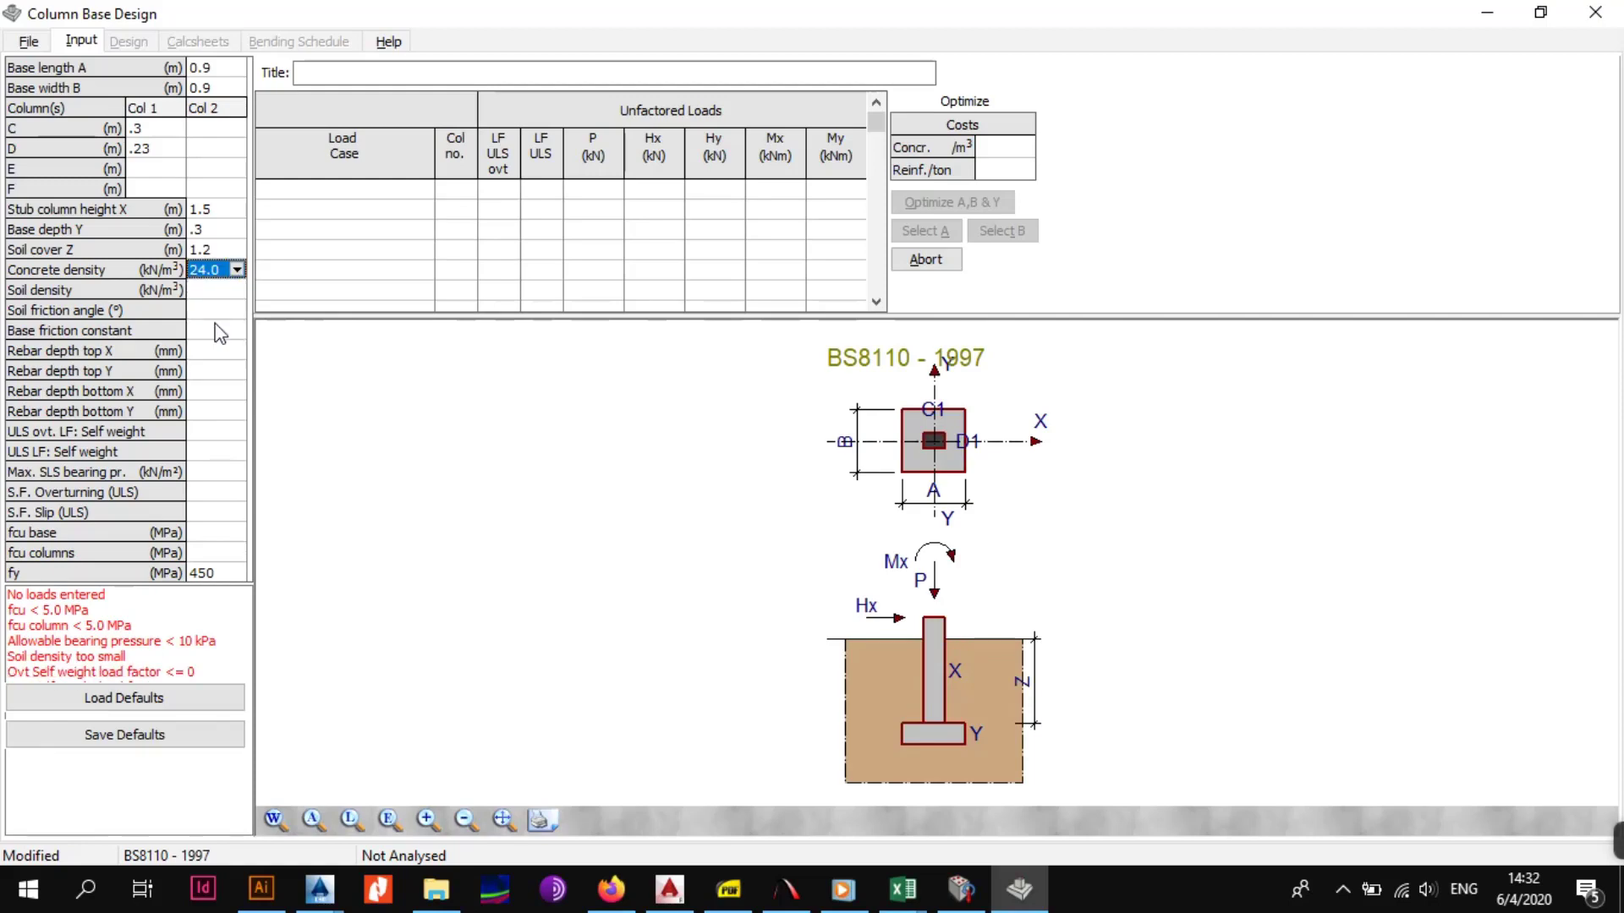
left_click(216, 290)
left_click(237, 289)
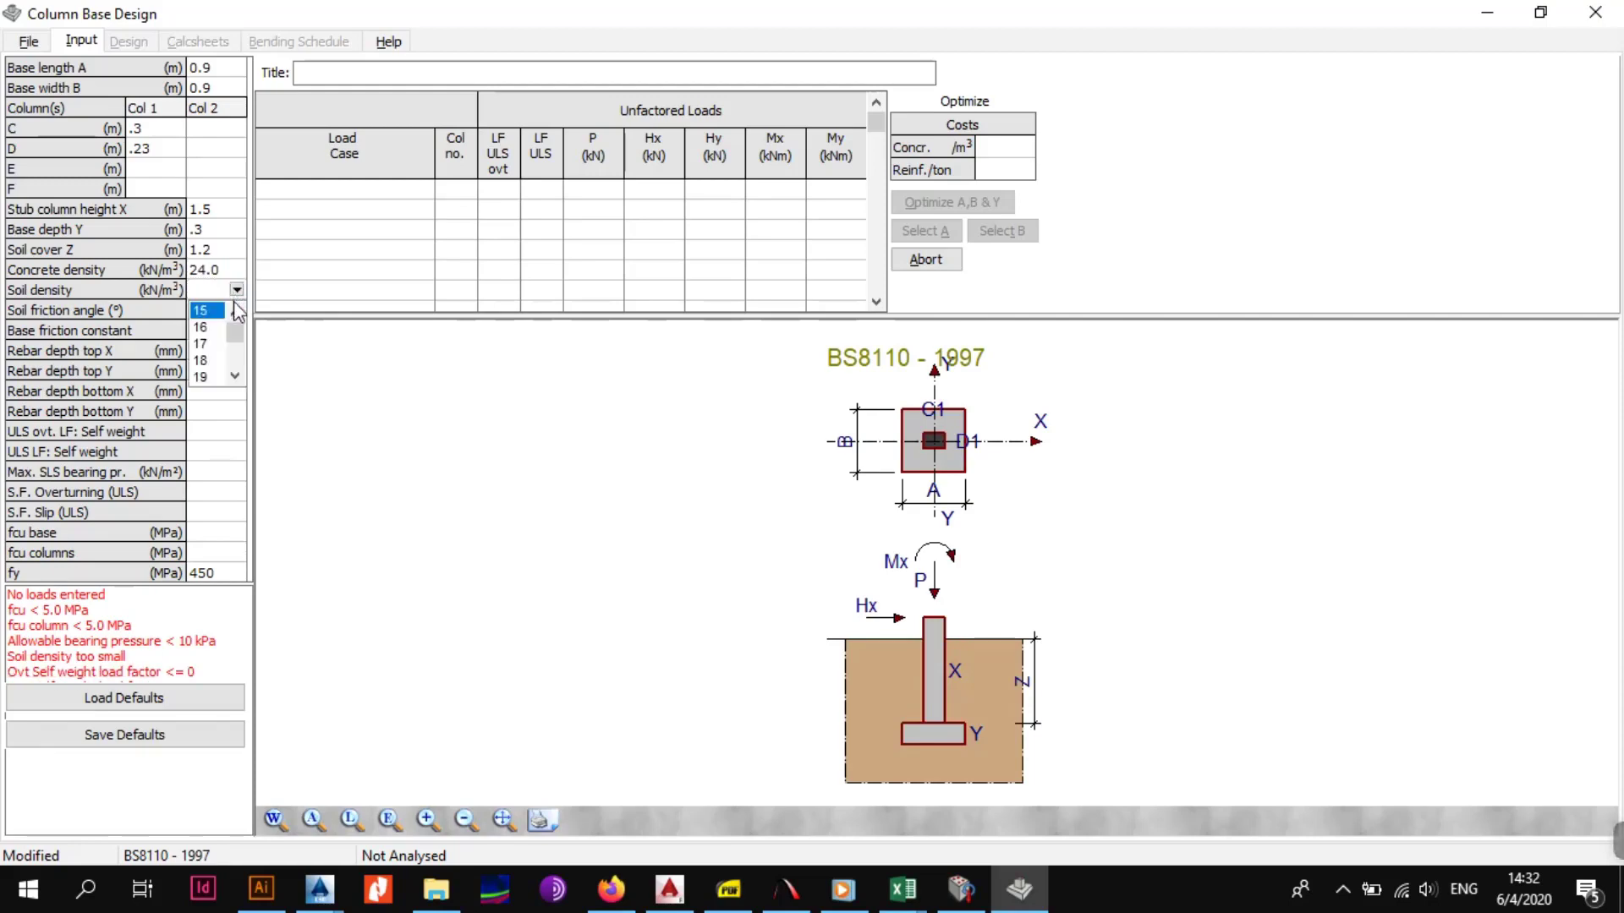
left_click(217, 362)
Step: Set soil friction angle to 22 and base friction constant to 0.5
left_click(218, 311)
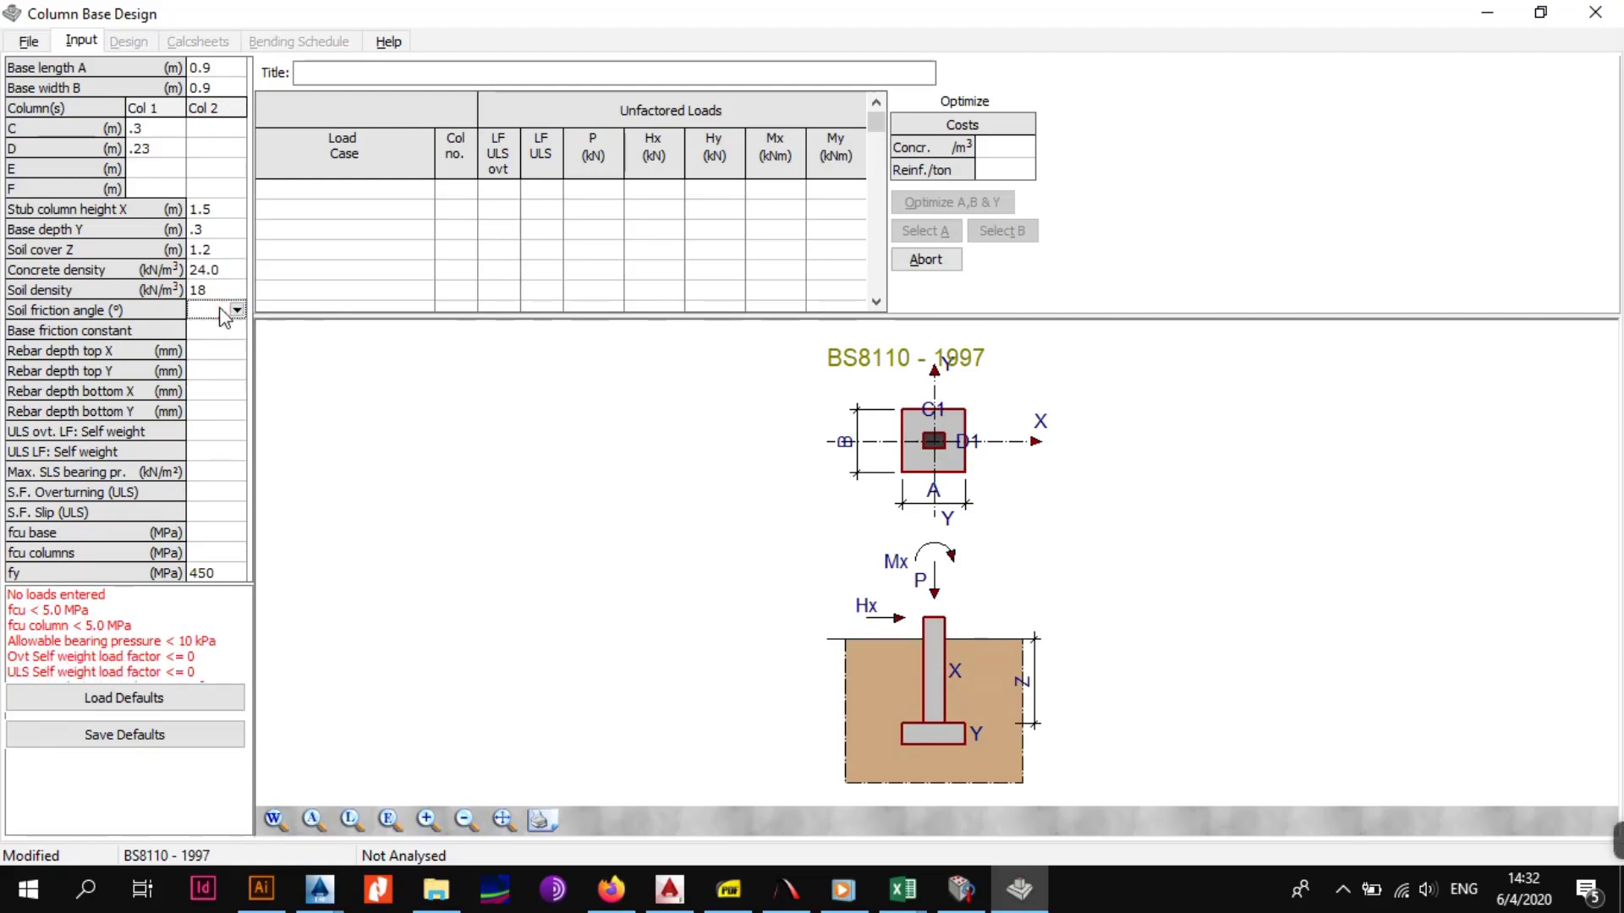
left_click(237, 311)
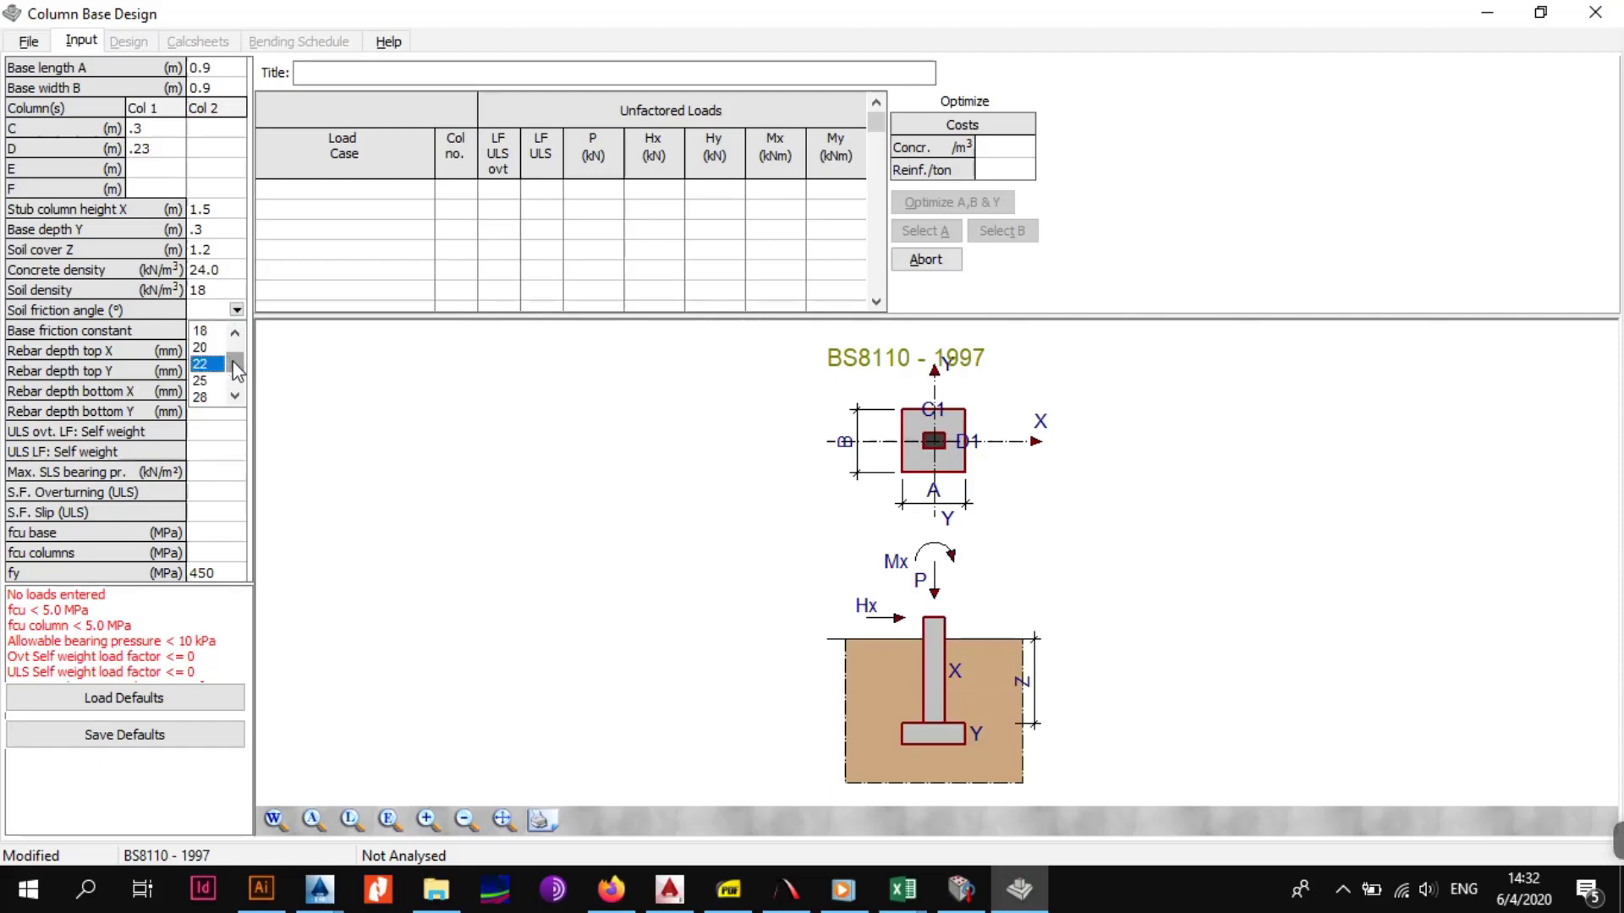
left_click(217, 363)
left_click(216, 331)
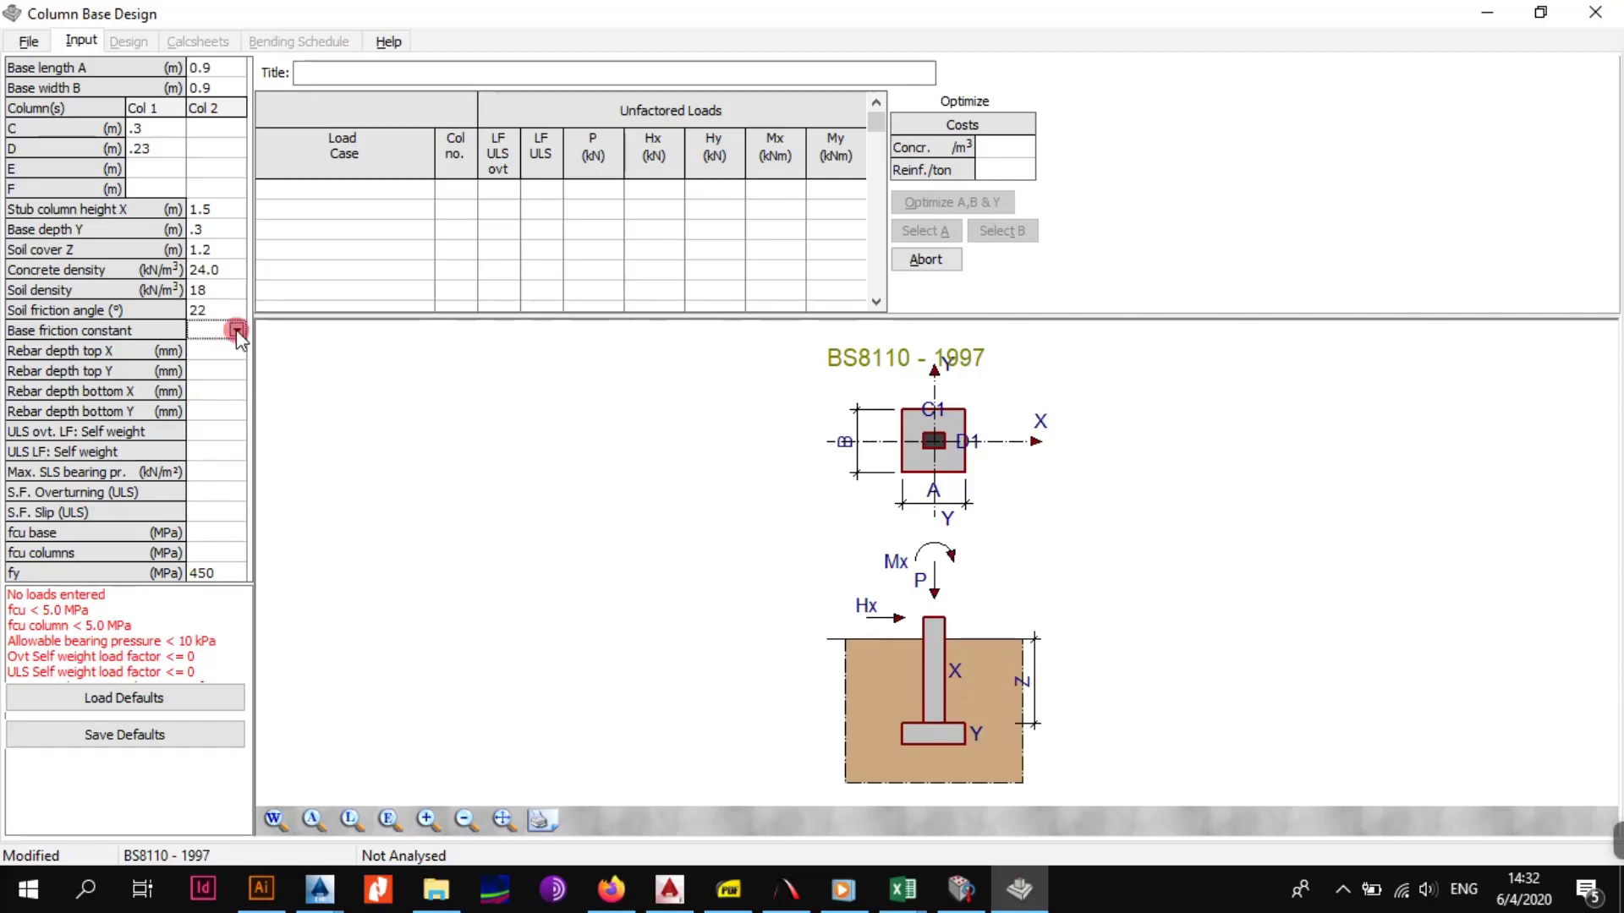
left_click(236, 331)
left_click(226, 401)
Step: Set rebar depths to 50 (X) and 60 (Y) for both top and bottom
left_click(211, 352)
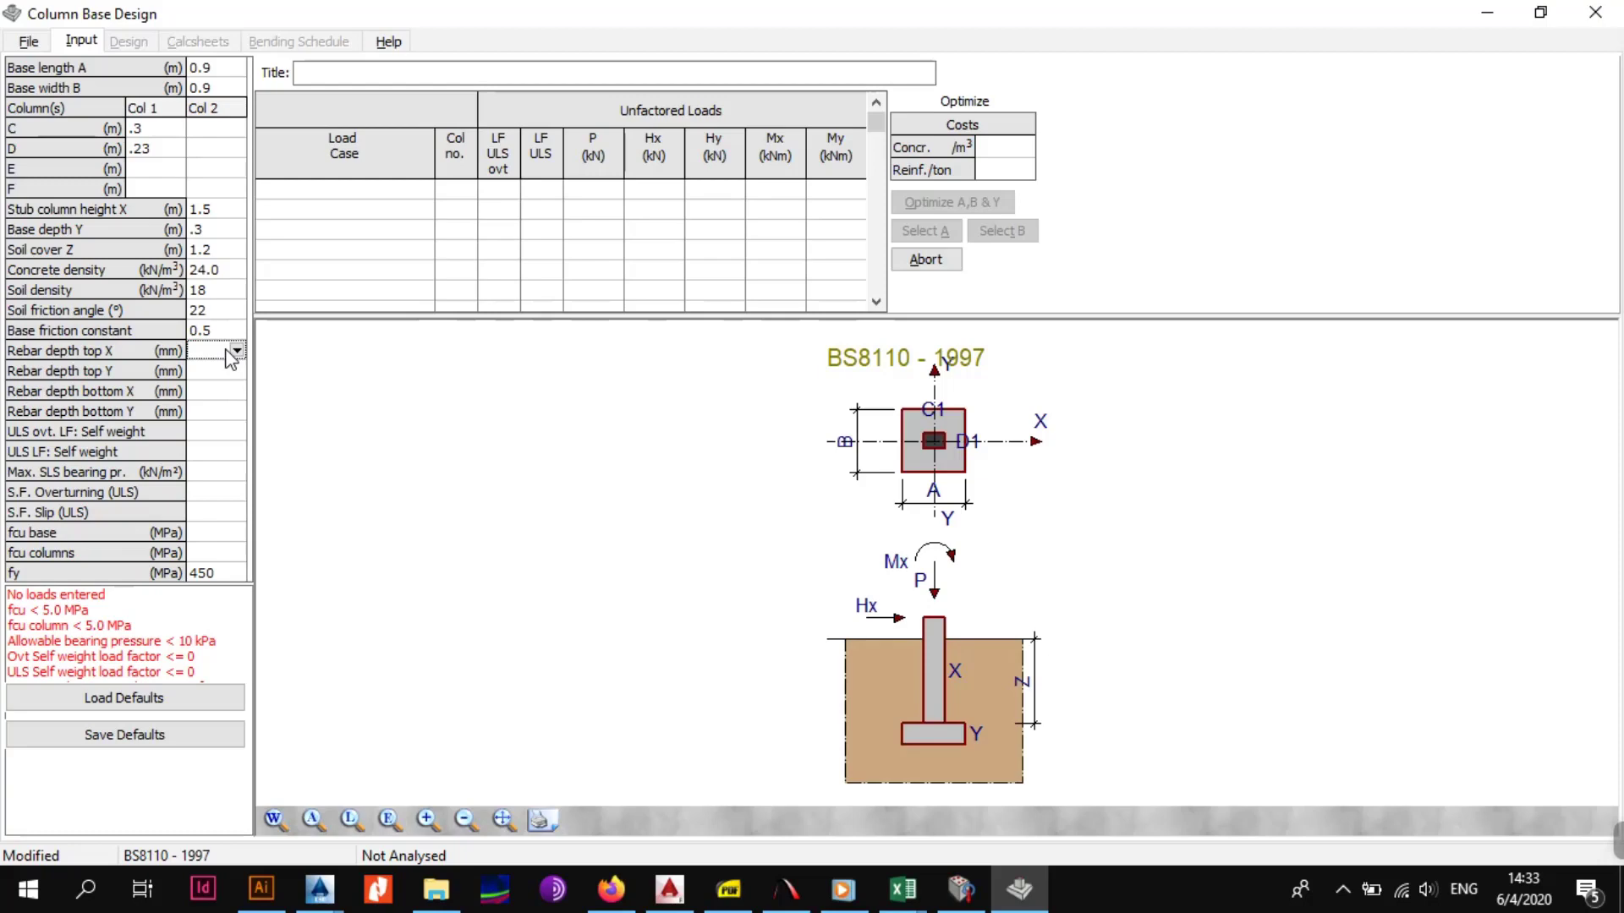
left_click(237, 351)
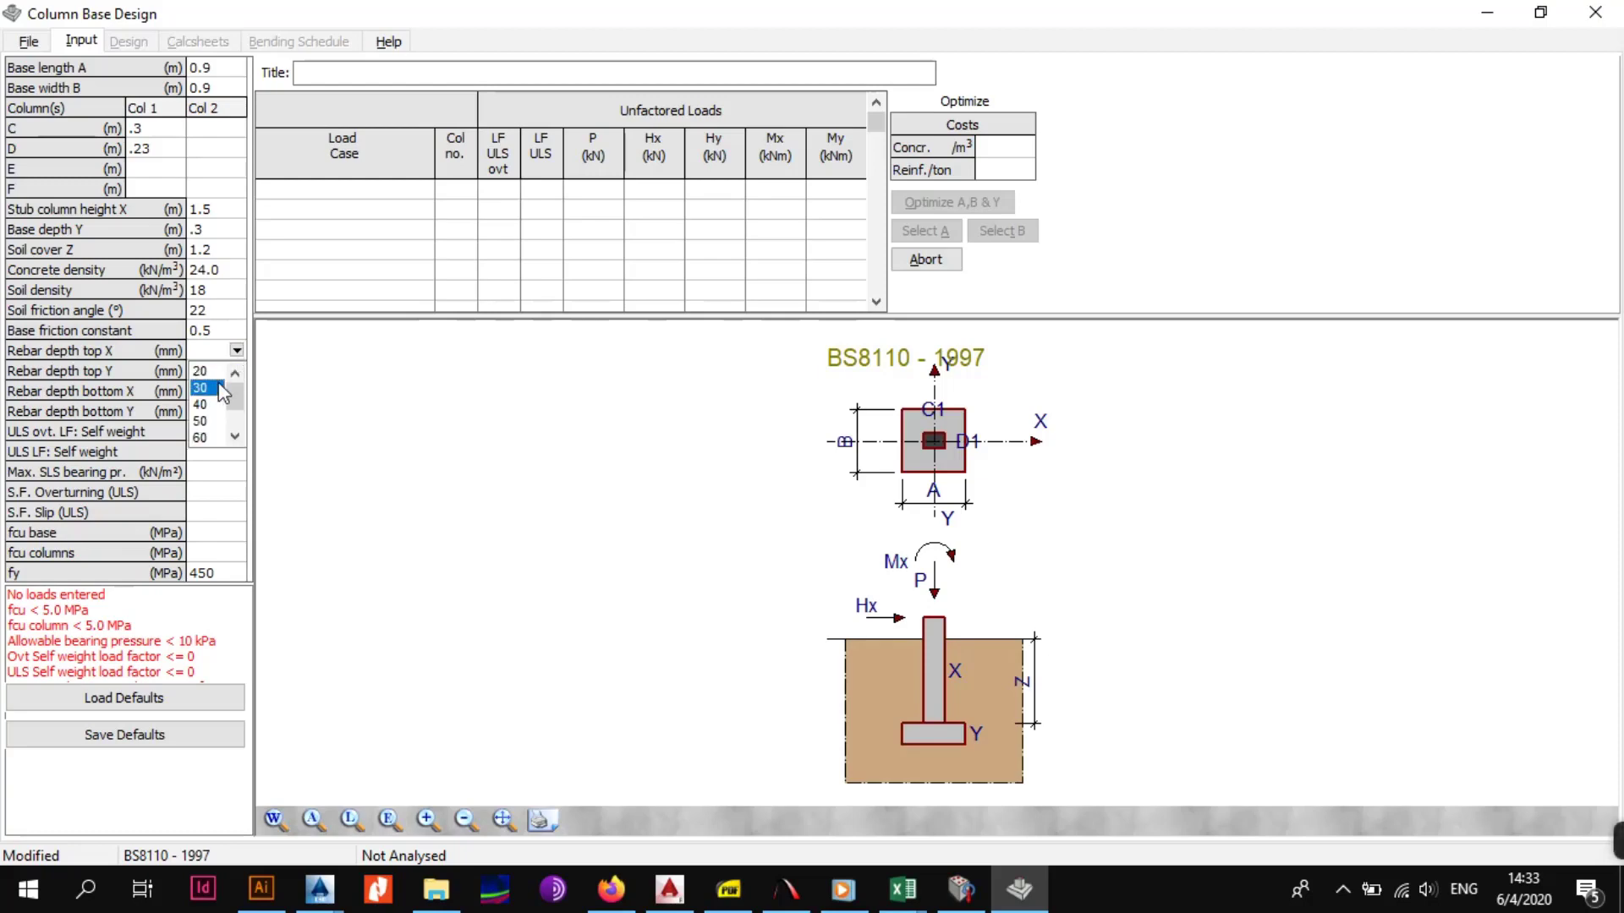
left_click(217, 421)
left_click(222, 377)
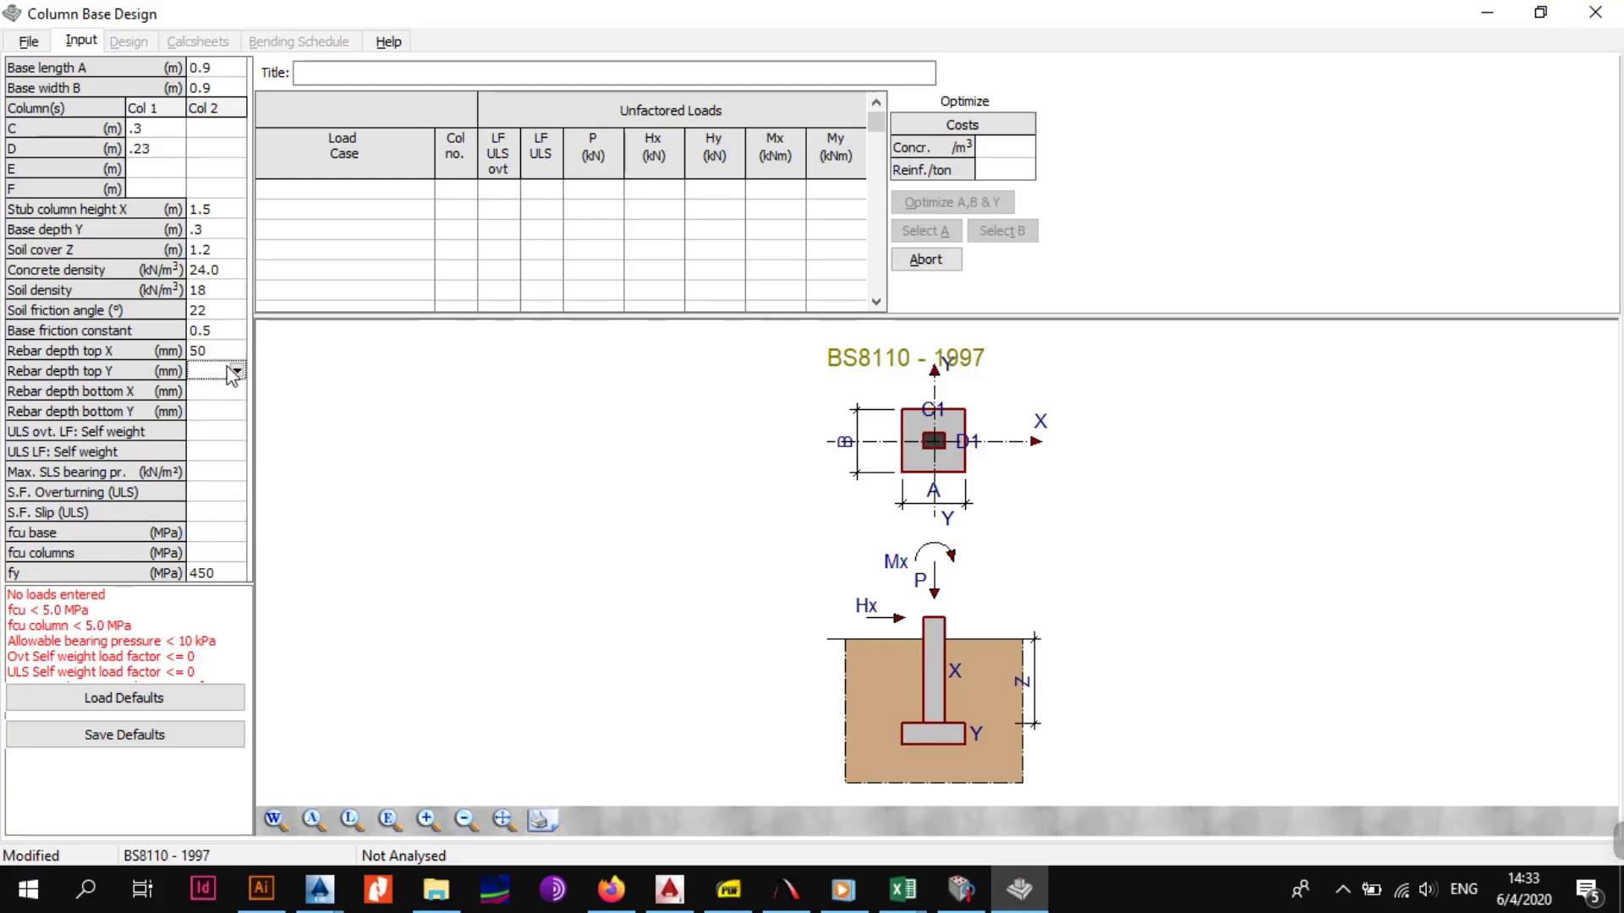
left_click(236, 372)
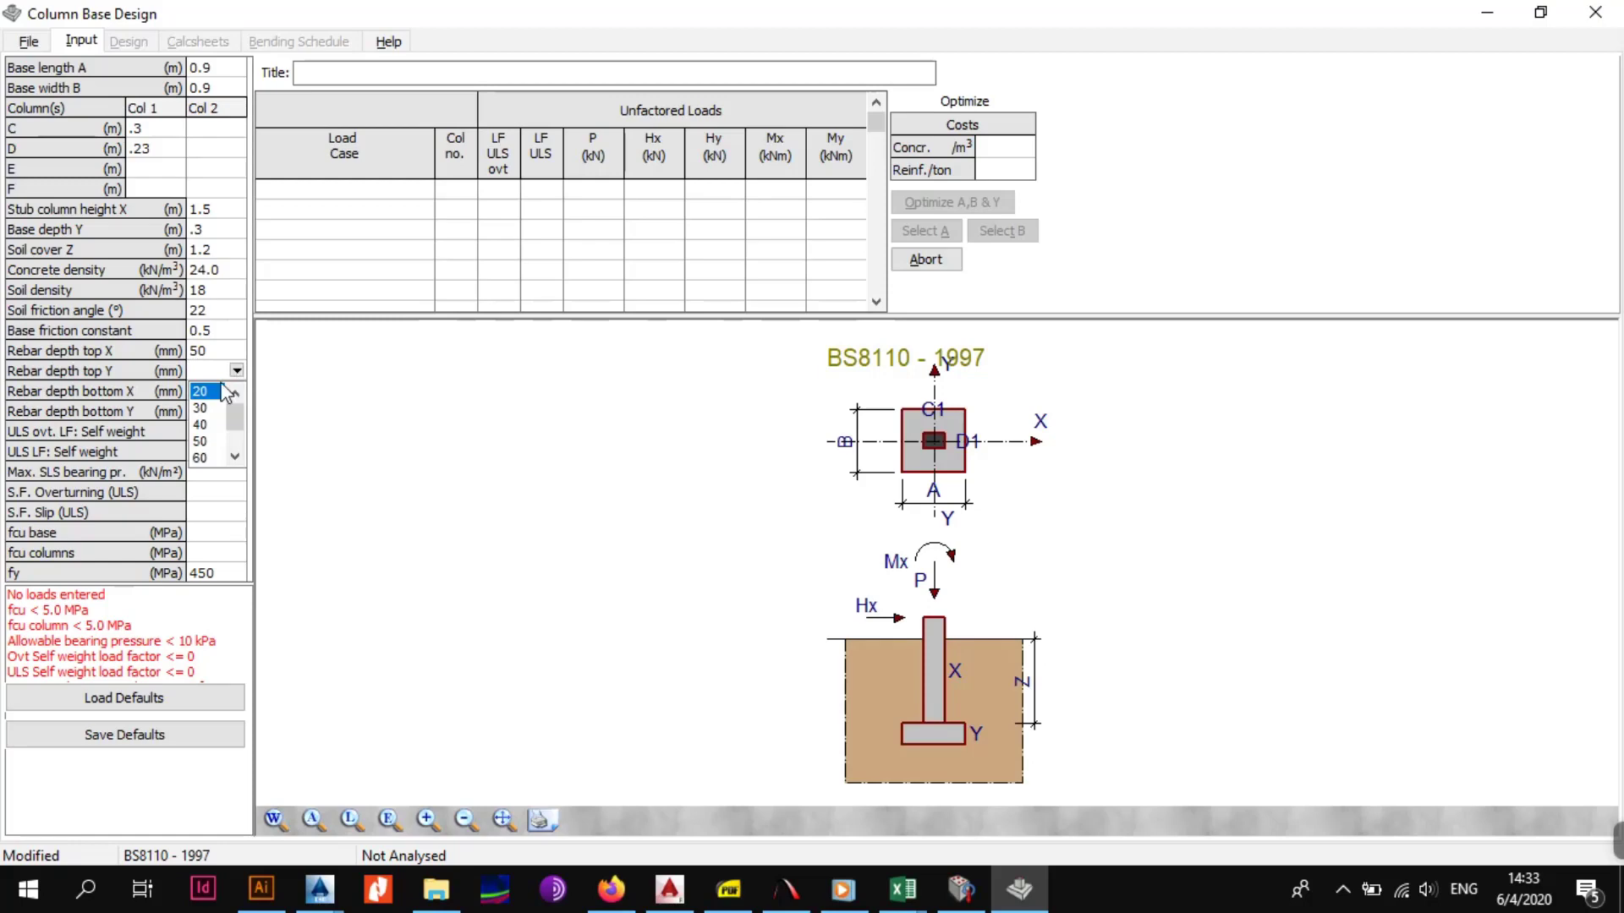
left_click(207, 458)
left_click(208, 389)
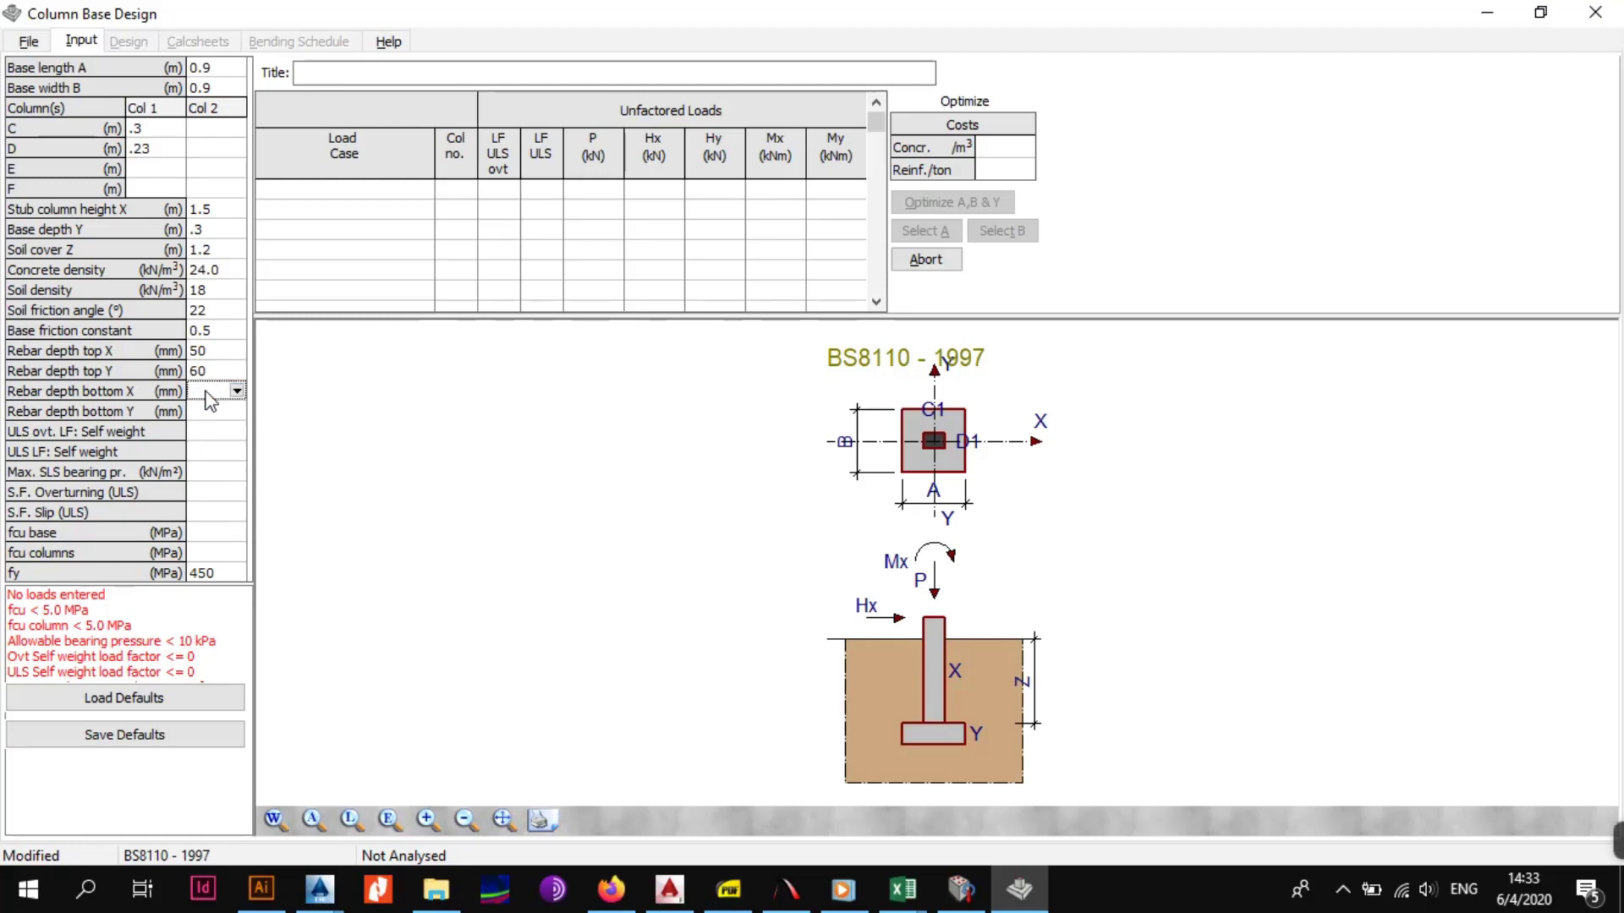
type("50")
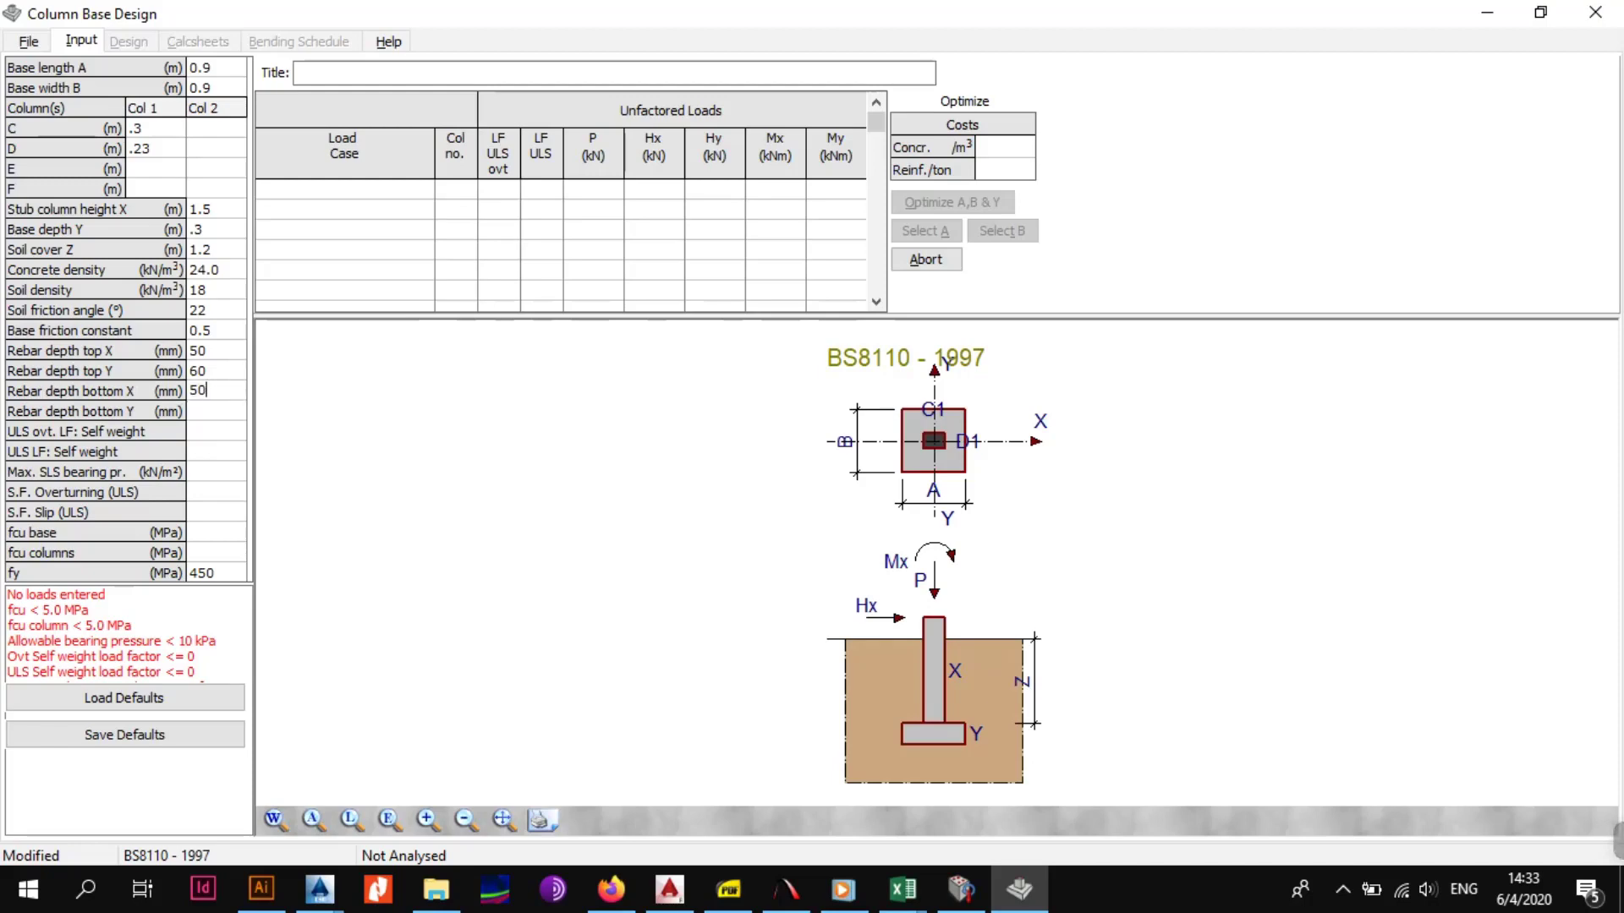
key("Return")
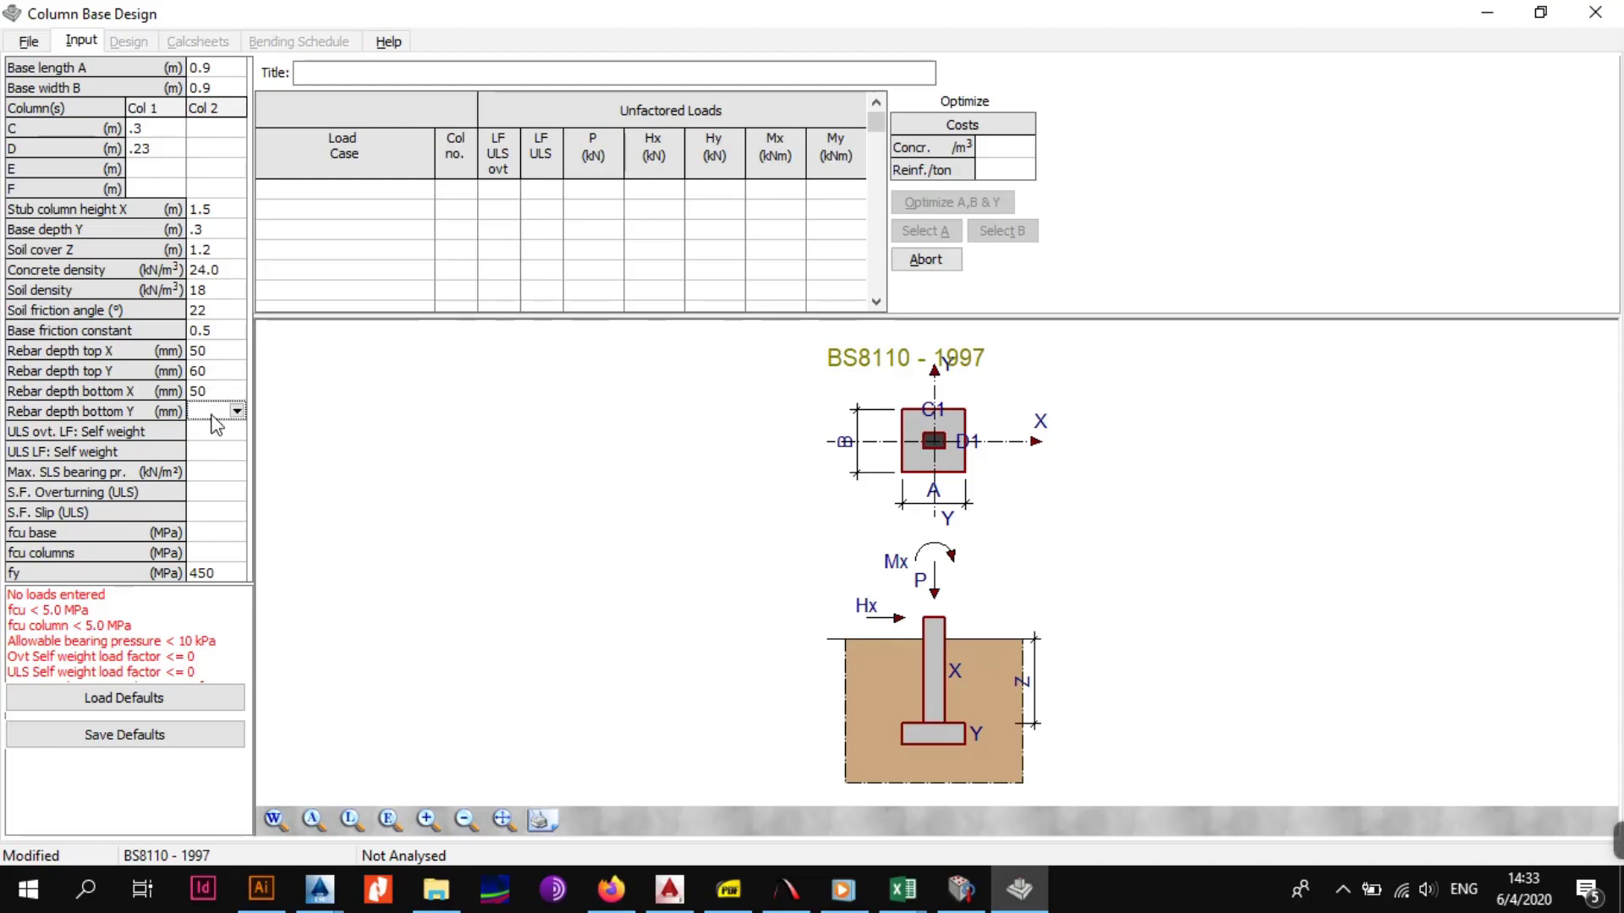
type("60")
key("Return")
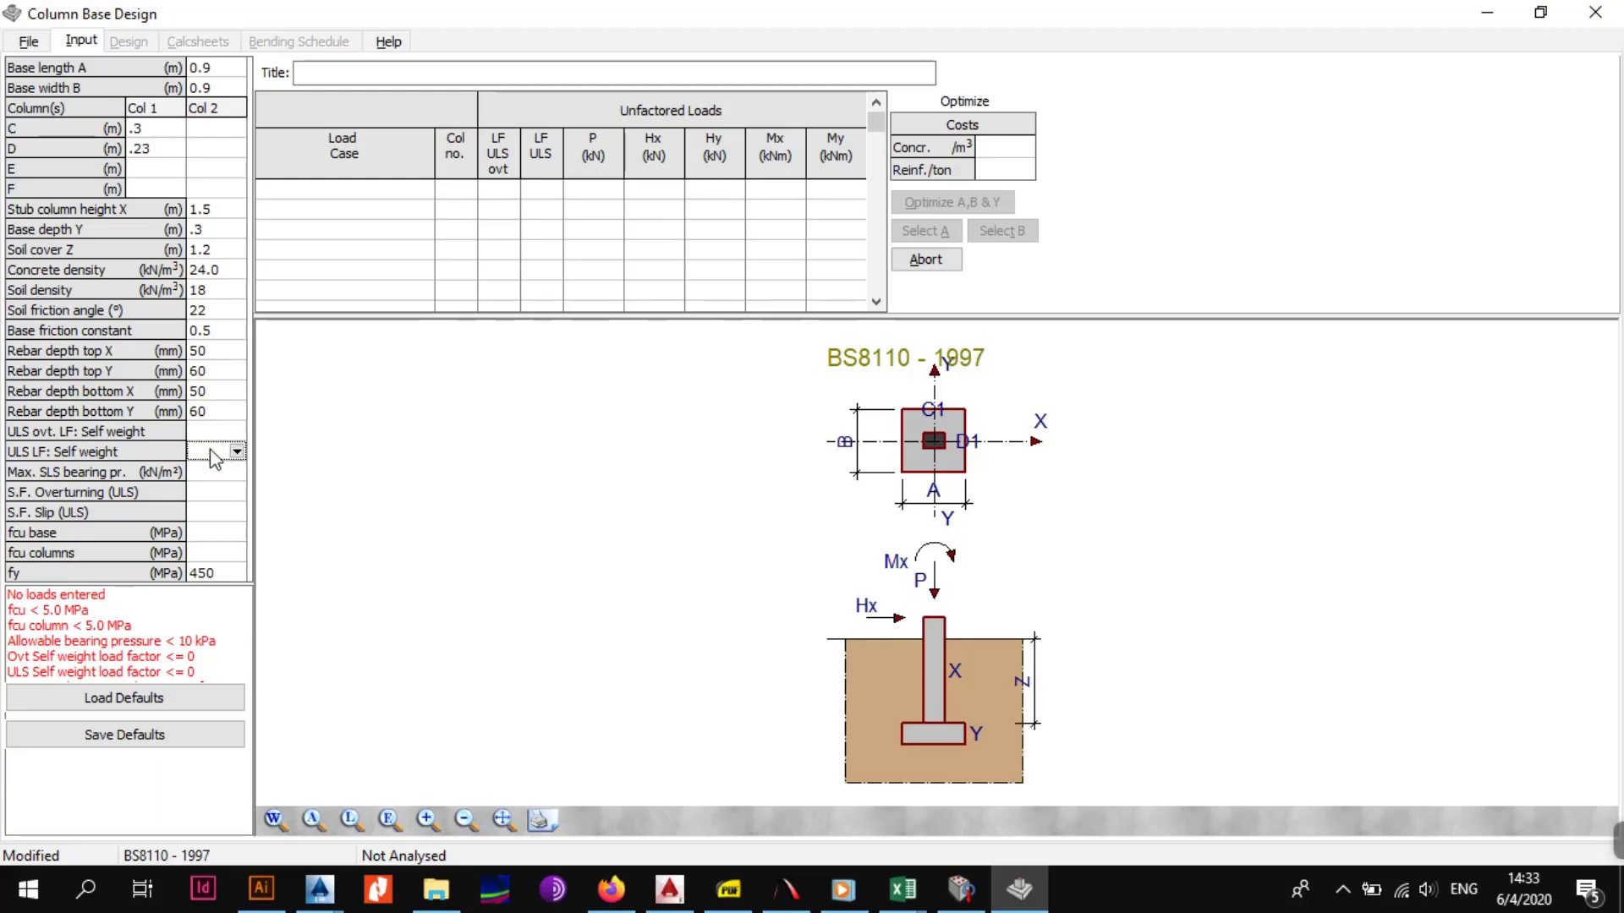
Step: Set the ULS overturning self-weight load factor to 0.9
left_click(237, 431)
left_click(221, 450)
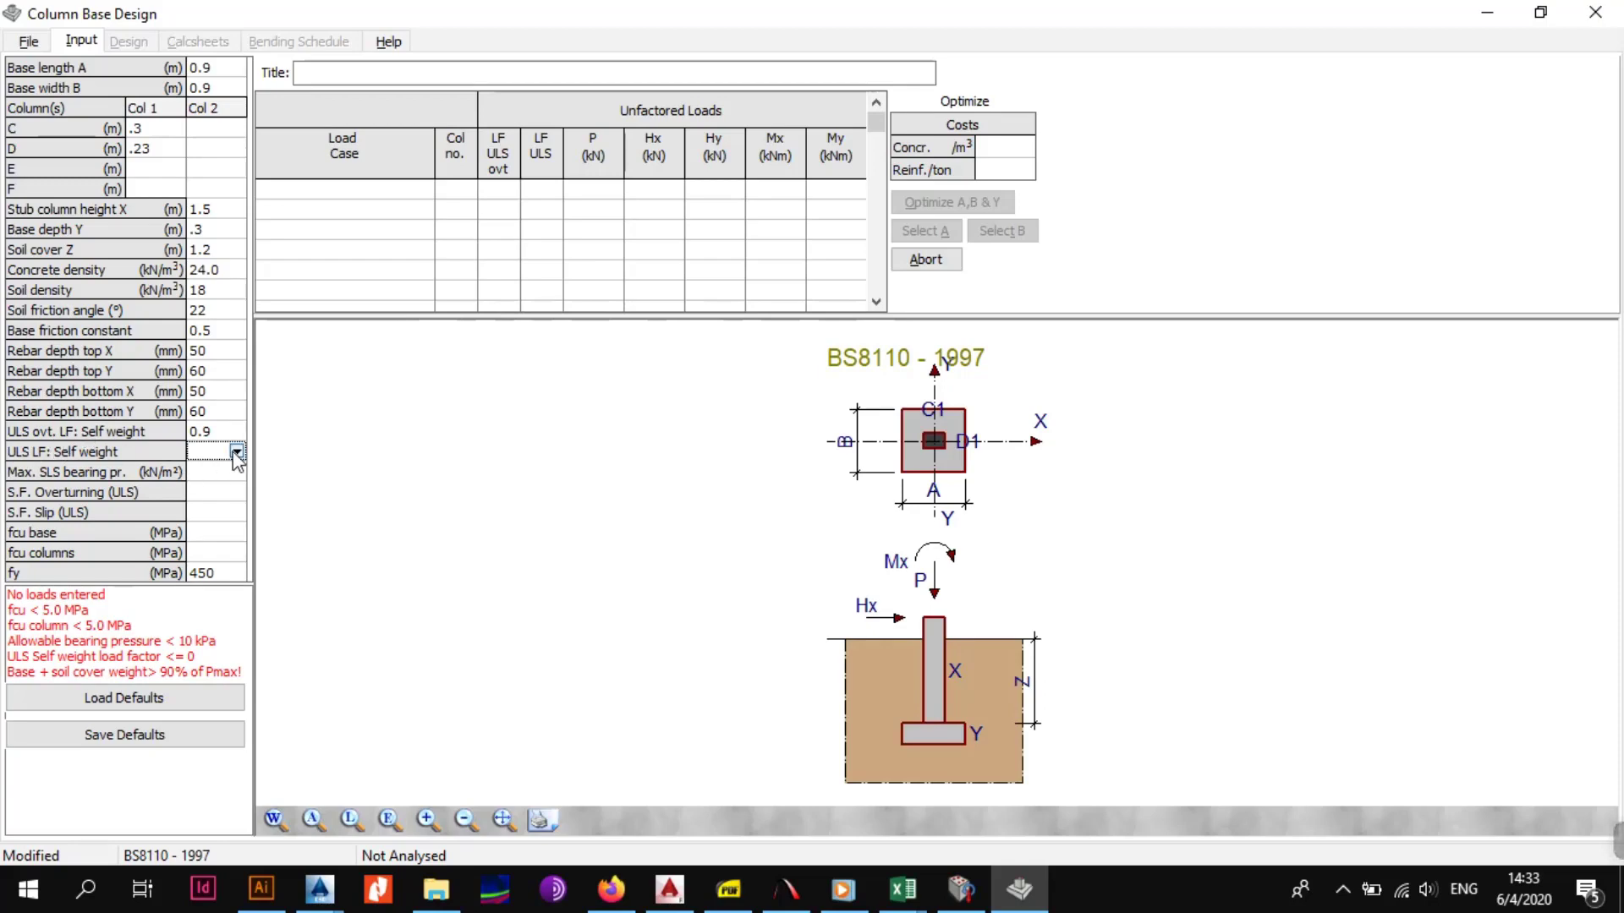
left_click(27, 47)
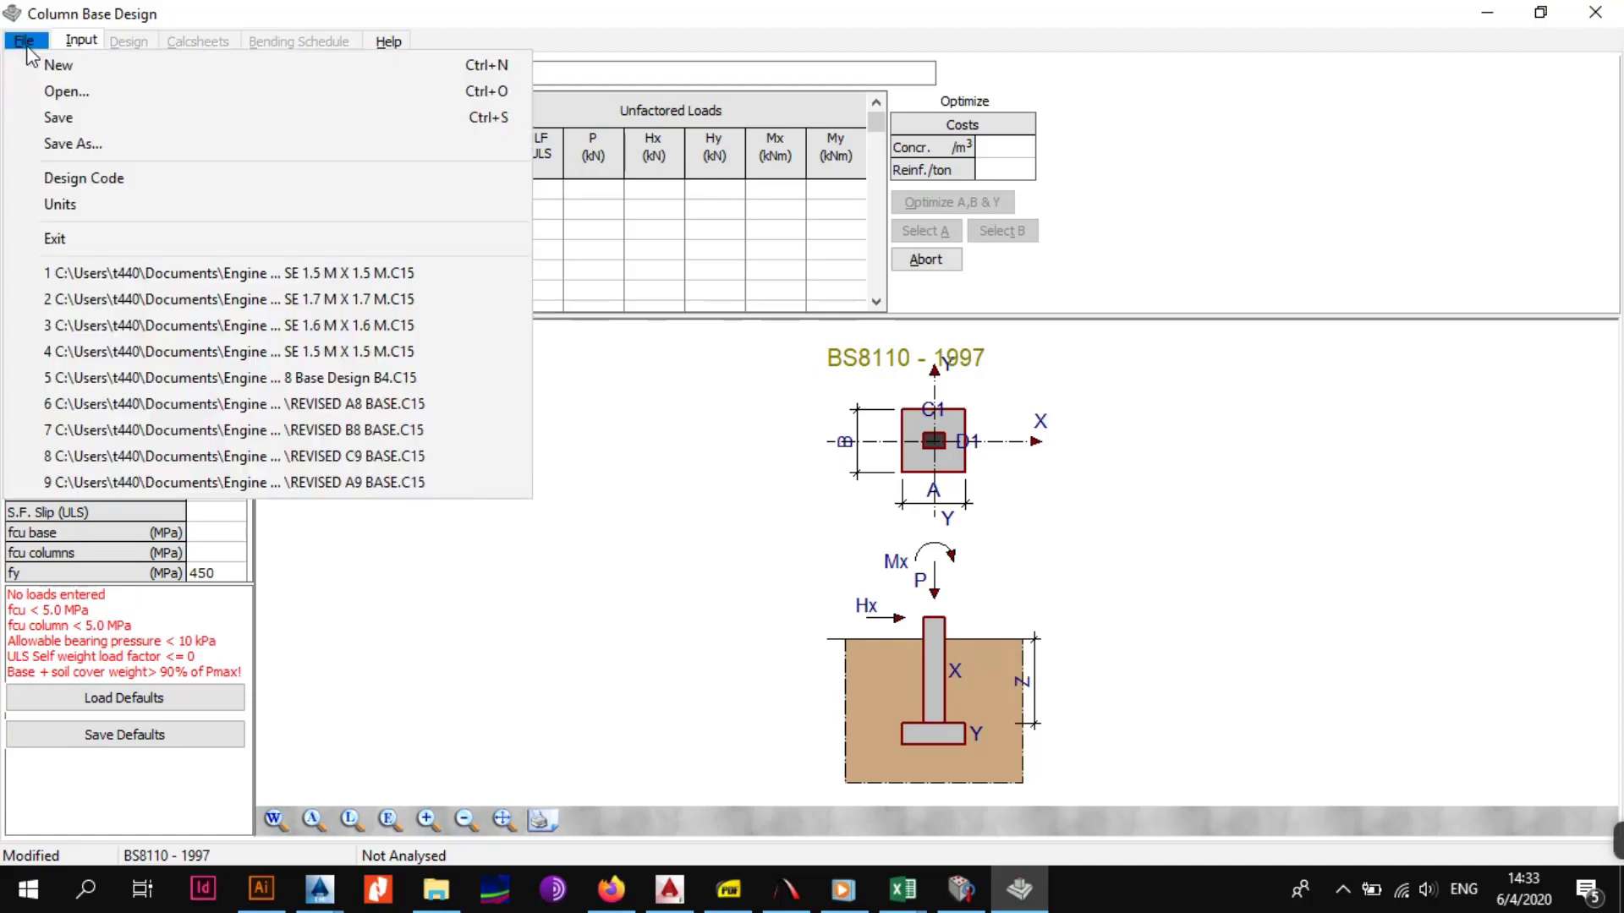
Step: Apply design code SABS 0100 - 2000, ULS self-weight factor 1.2 and max SLS bearing pressure 750
left_click(110, 179)
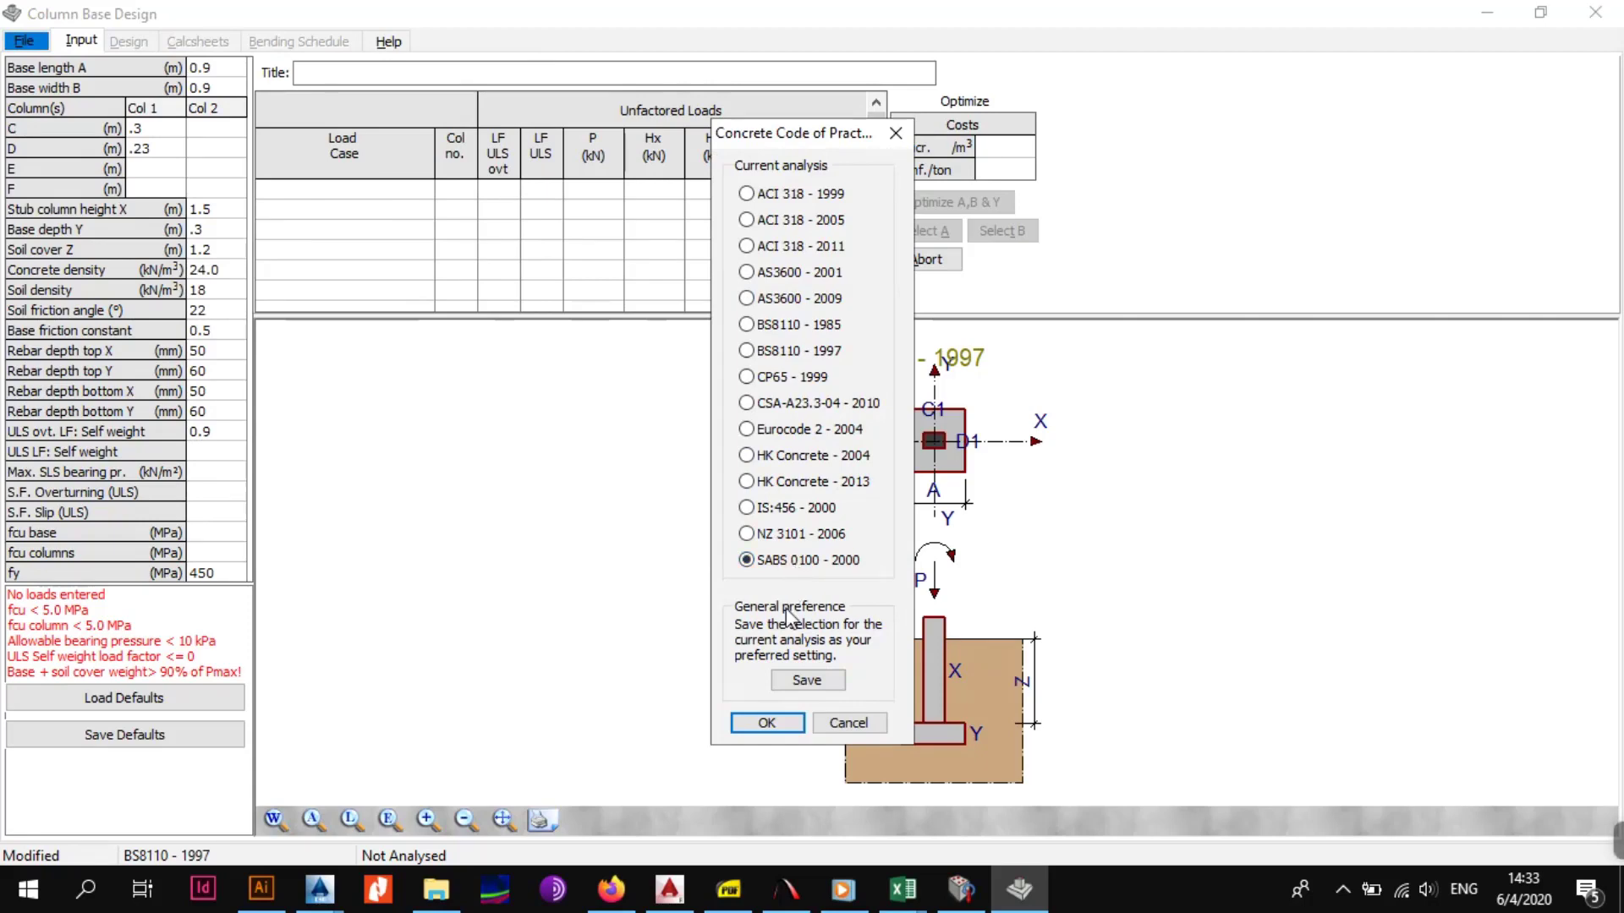
left_click(782, 724)
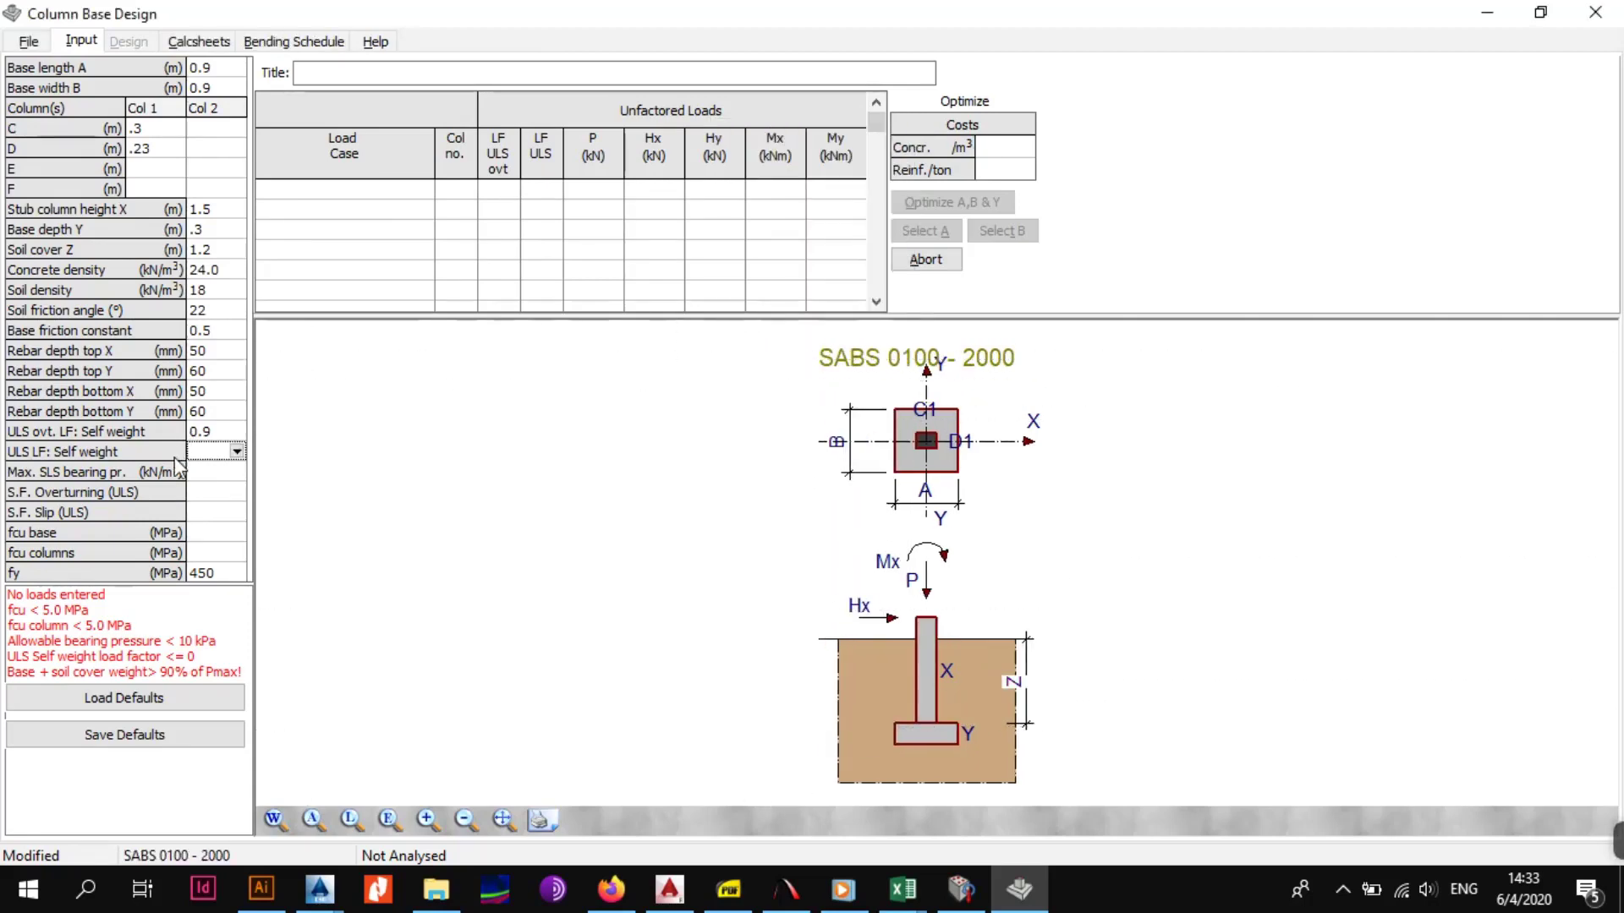
left_click(232, 454)
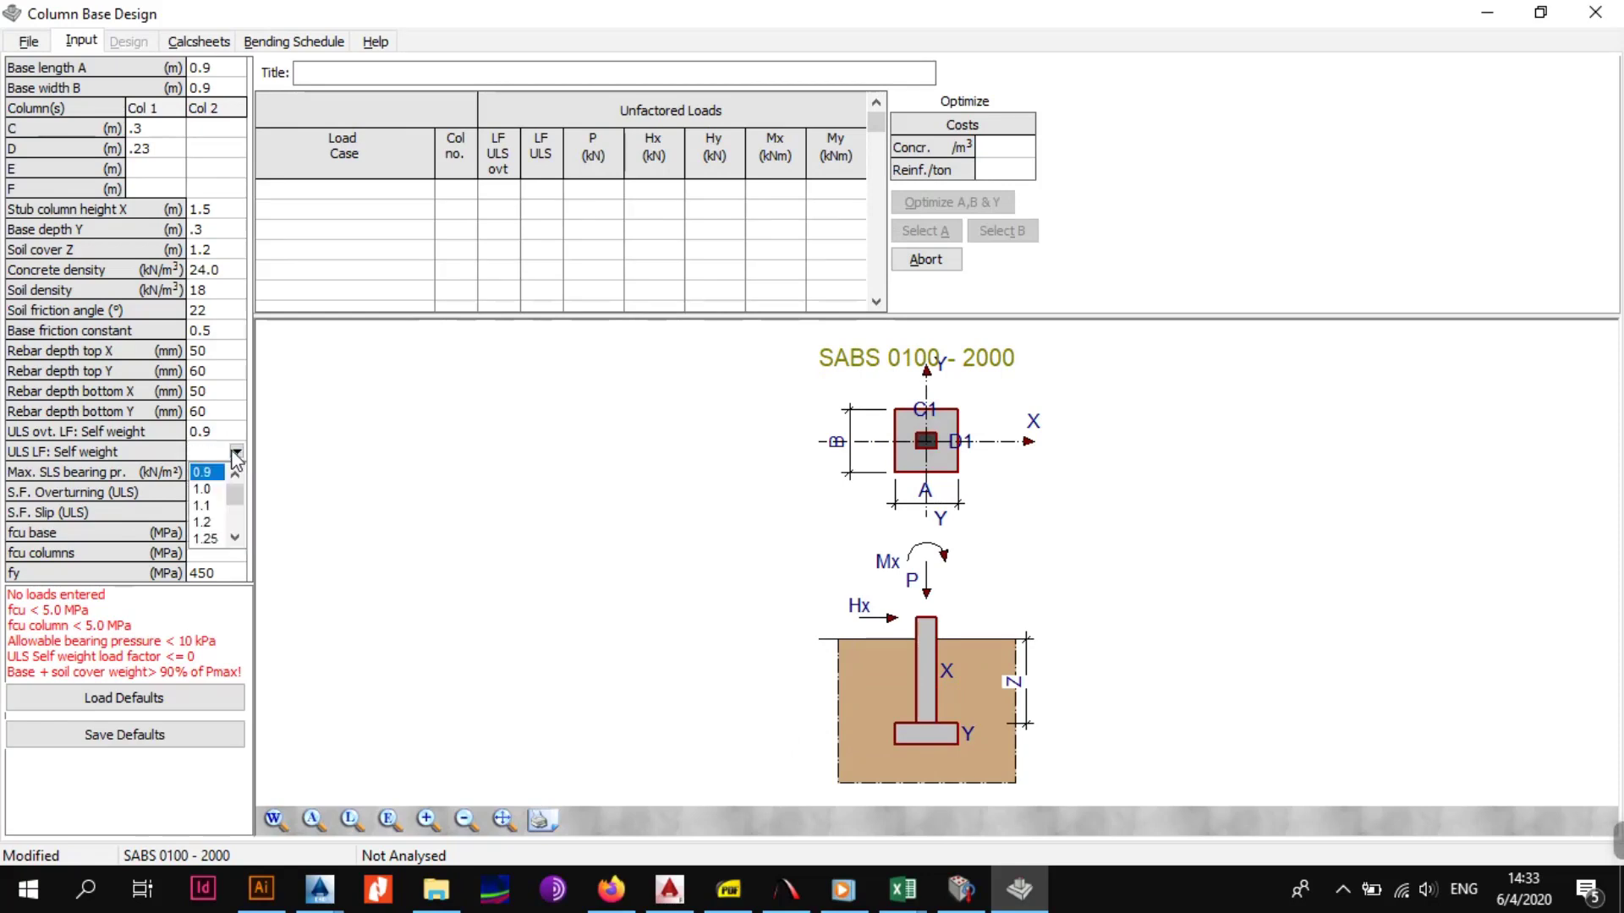
left_click(218, 524)
left_click(237, 472)
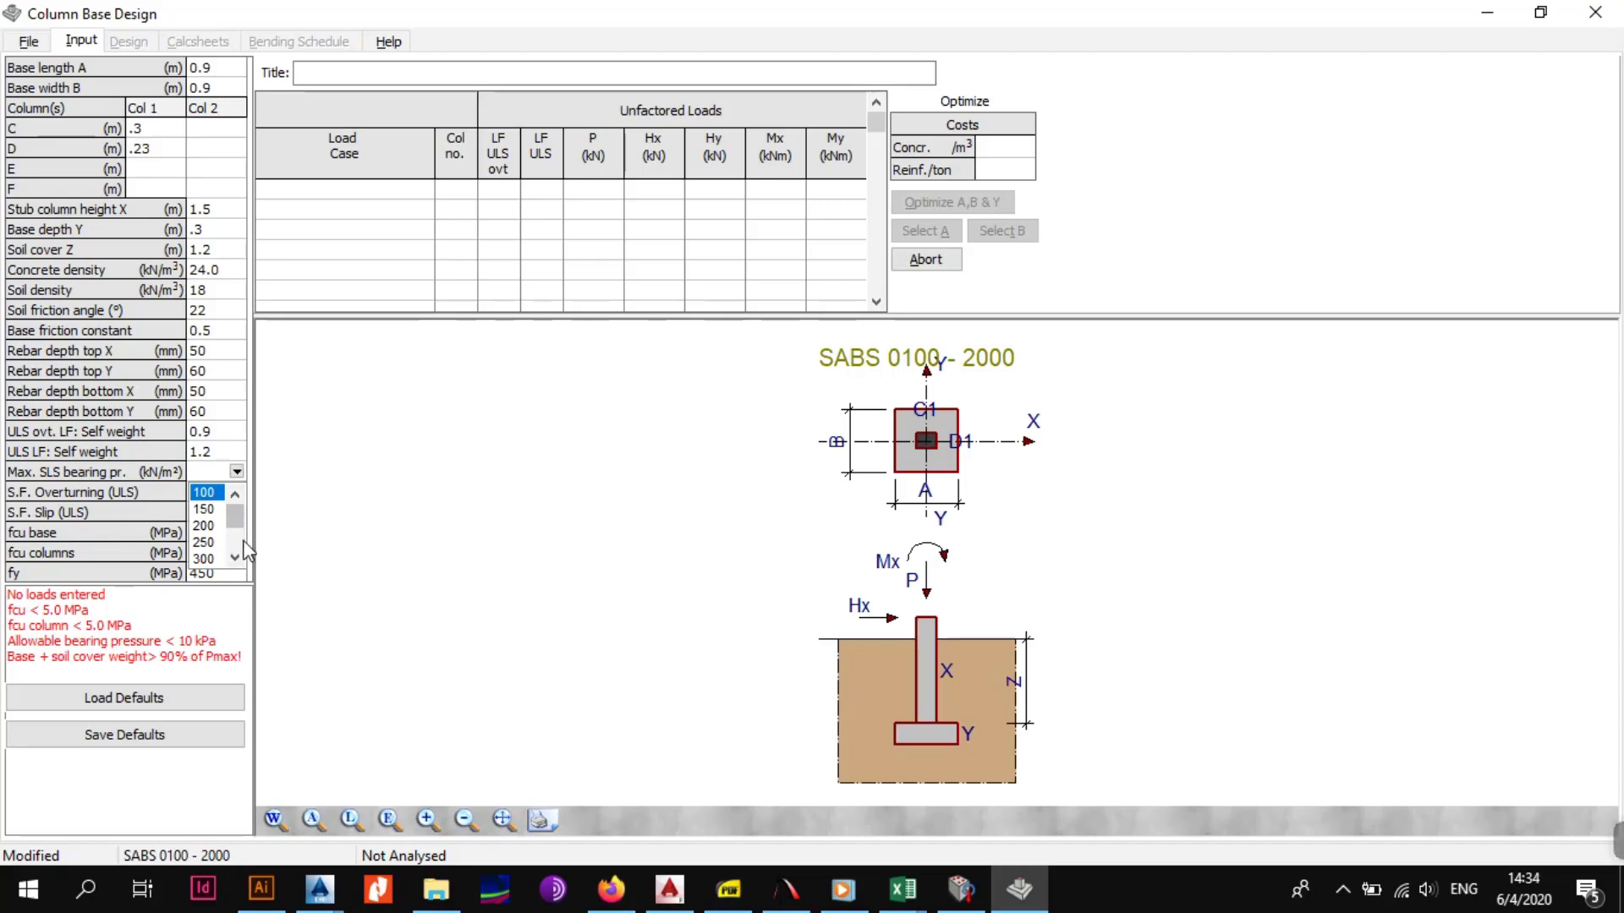
scroll(225, 551, "down", 2)
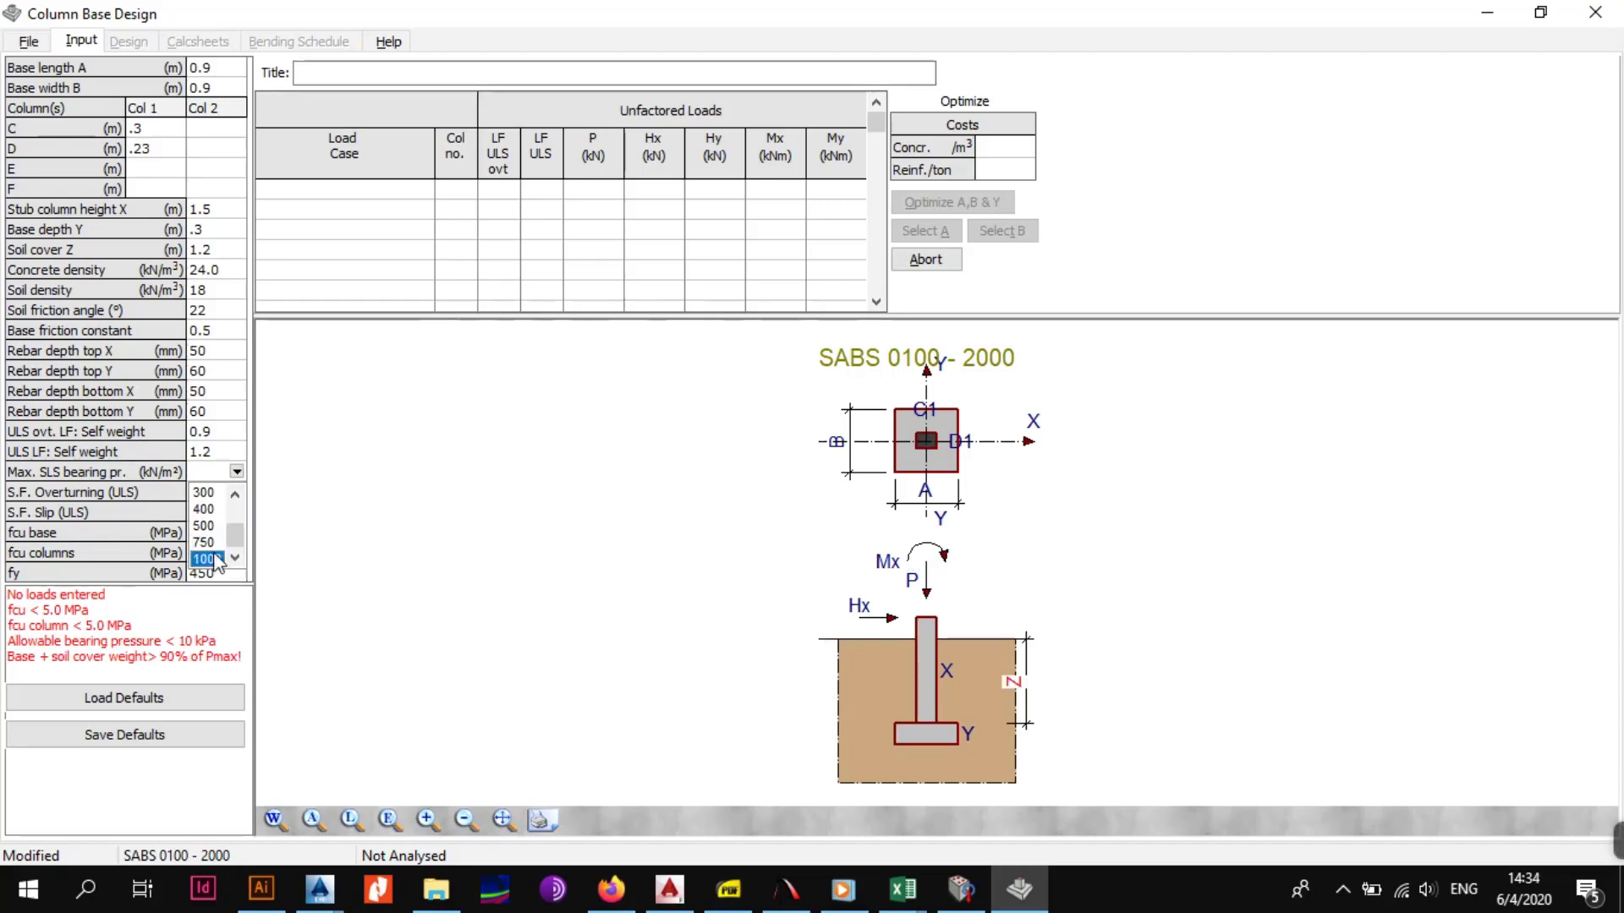
left_click(222, 554)
Step: Confirm the allowable bearing pressure of 750 in the COLUMN 01 TAKEDOWNS workbook
mouse_move(903, 889)
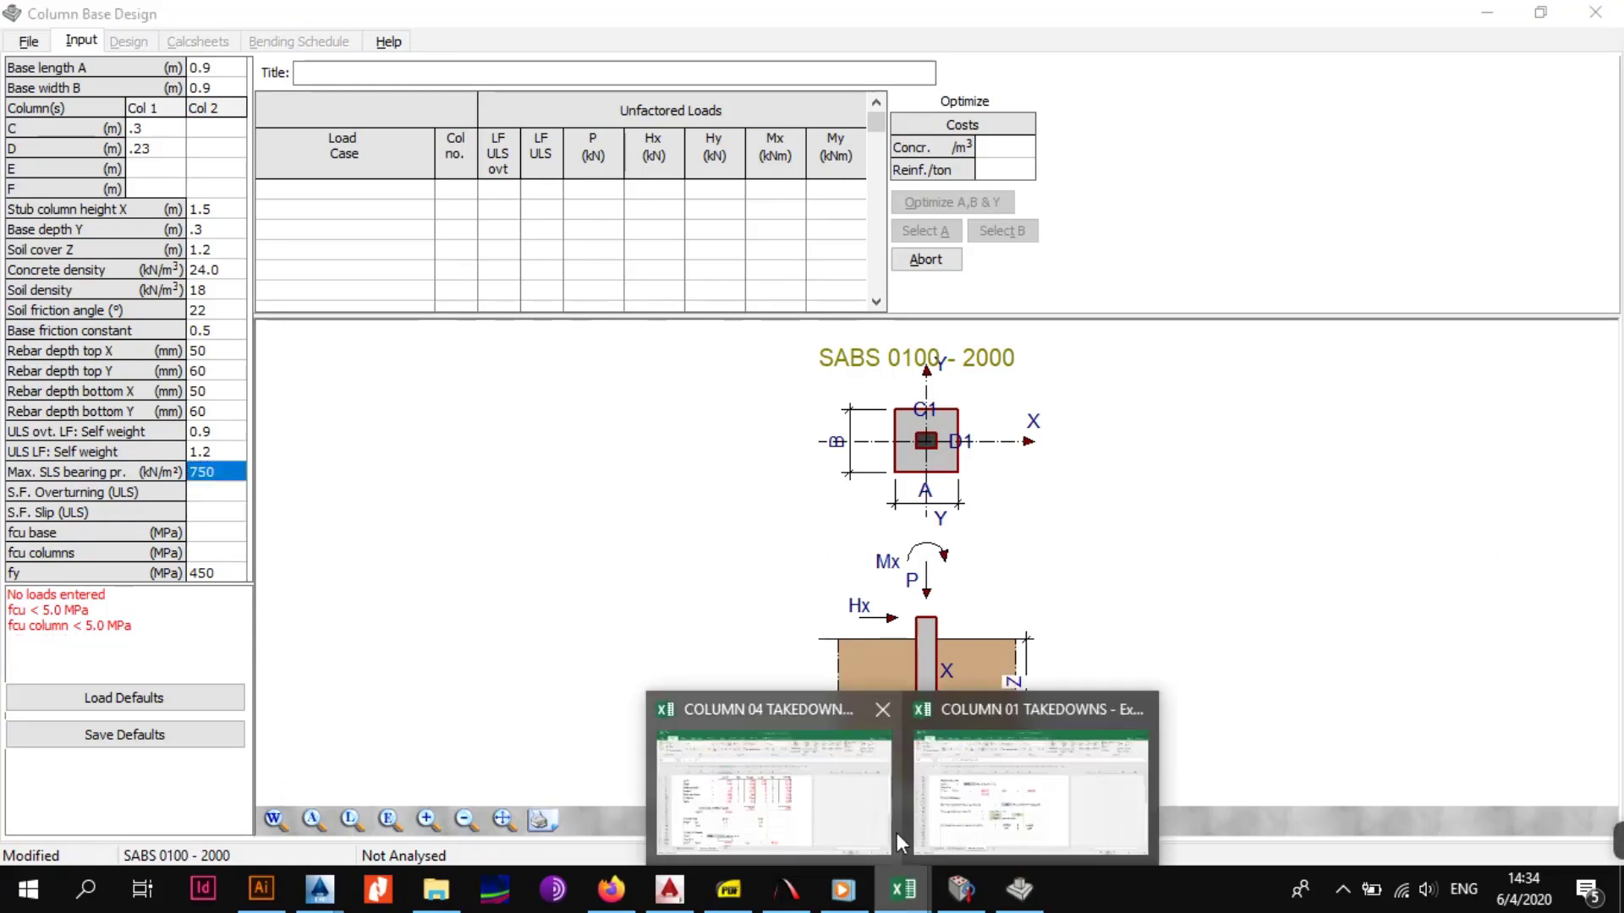
left_click(961, 825)
left_click(669, 526)
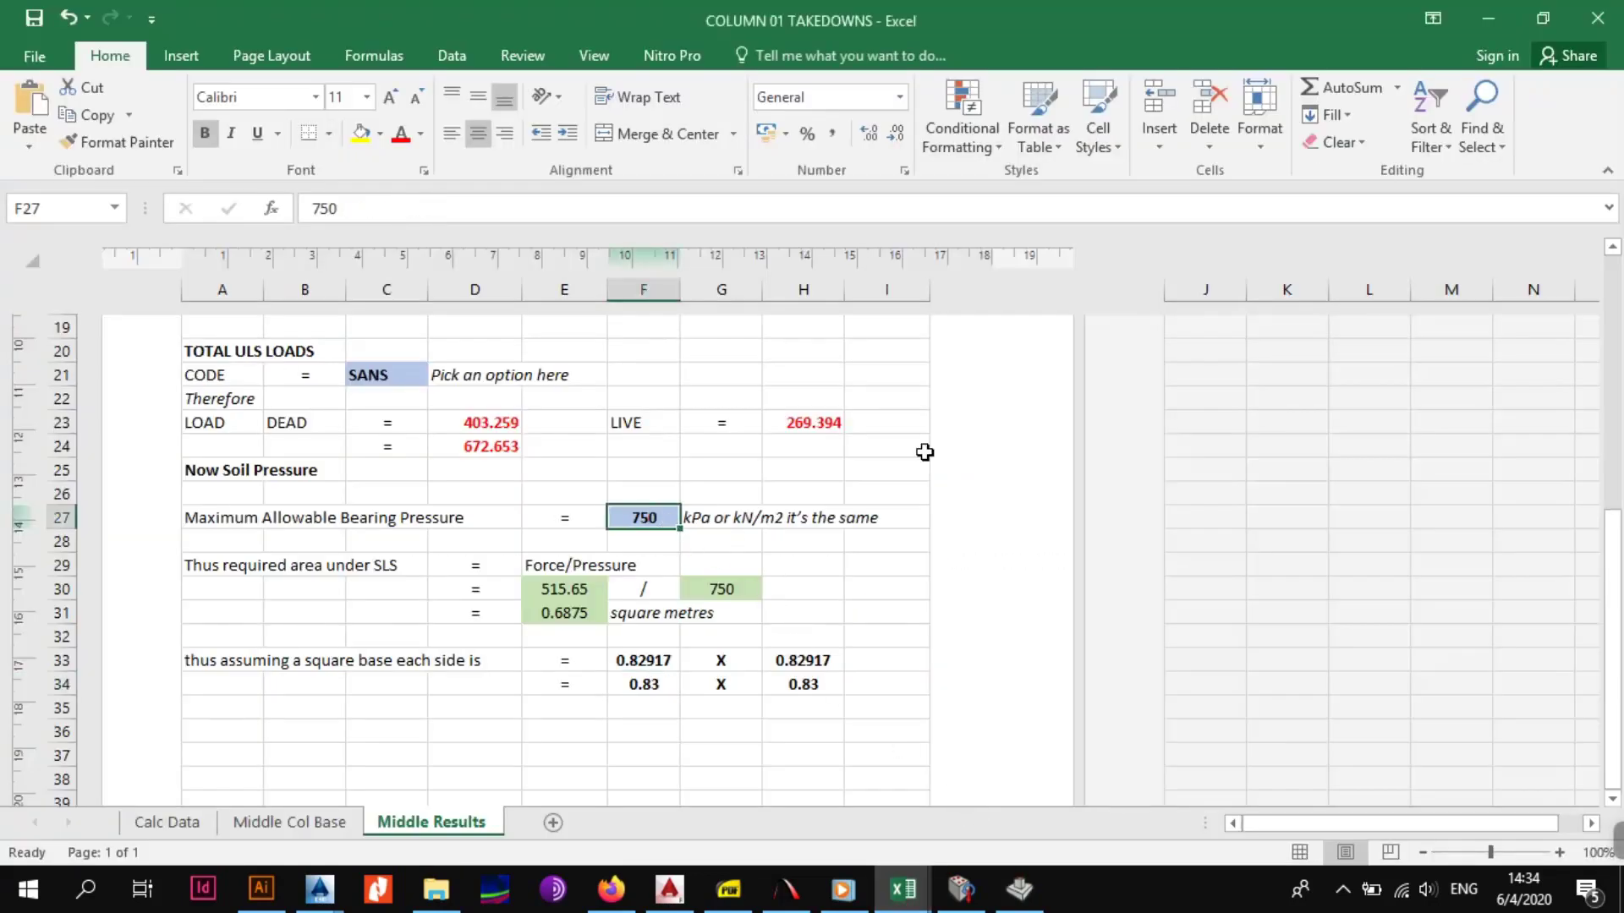
left_click(1489, 18)
Step: Set the overturning and slip (ULS) safety factors both to 1.0
left_click(203, 492)
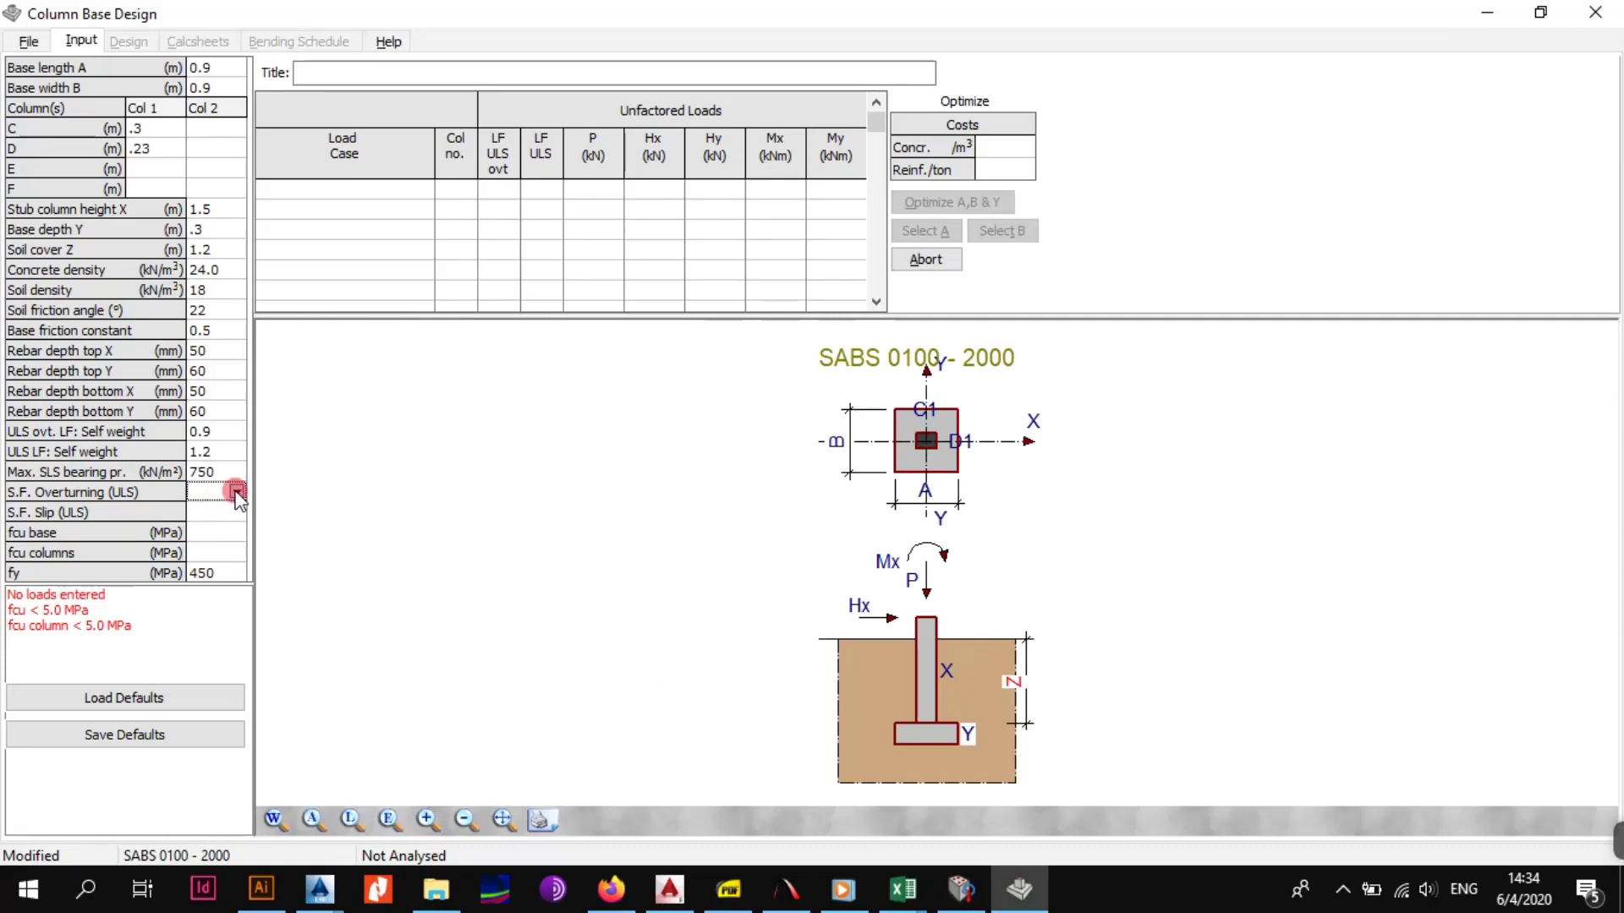
left_click(221, 493)
left_click(236, 494)
left_click(235, 494)
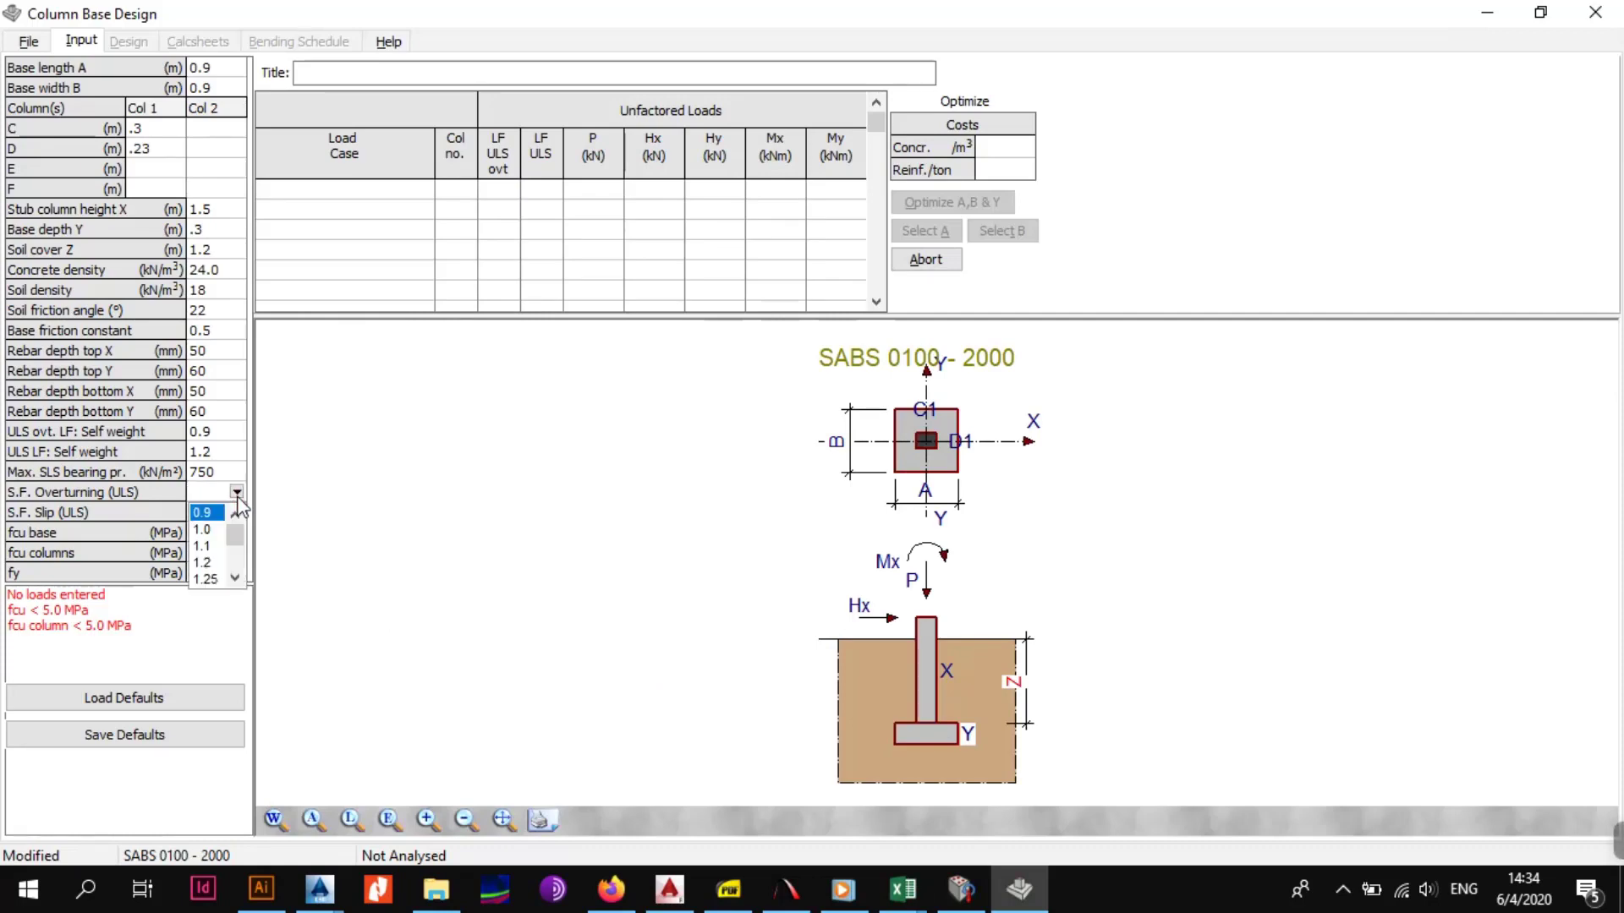
left_click(216, 530)
left_click(212, 512)
left_click(237, 513)
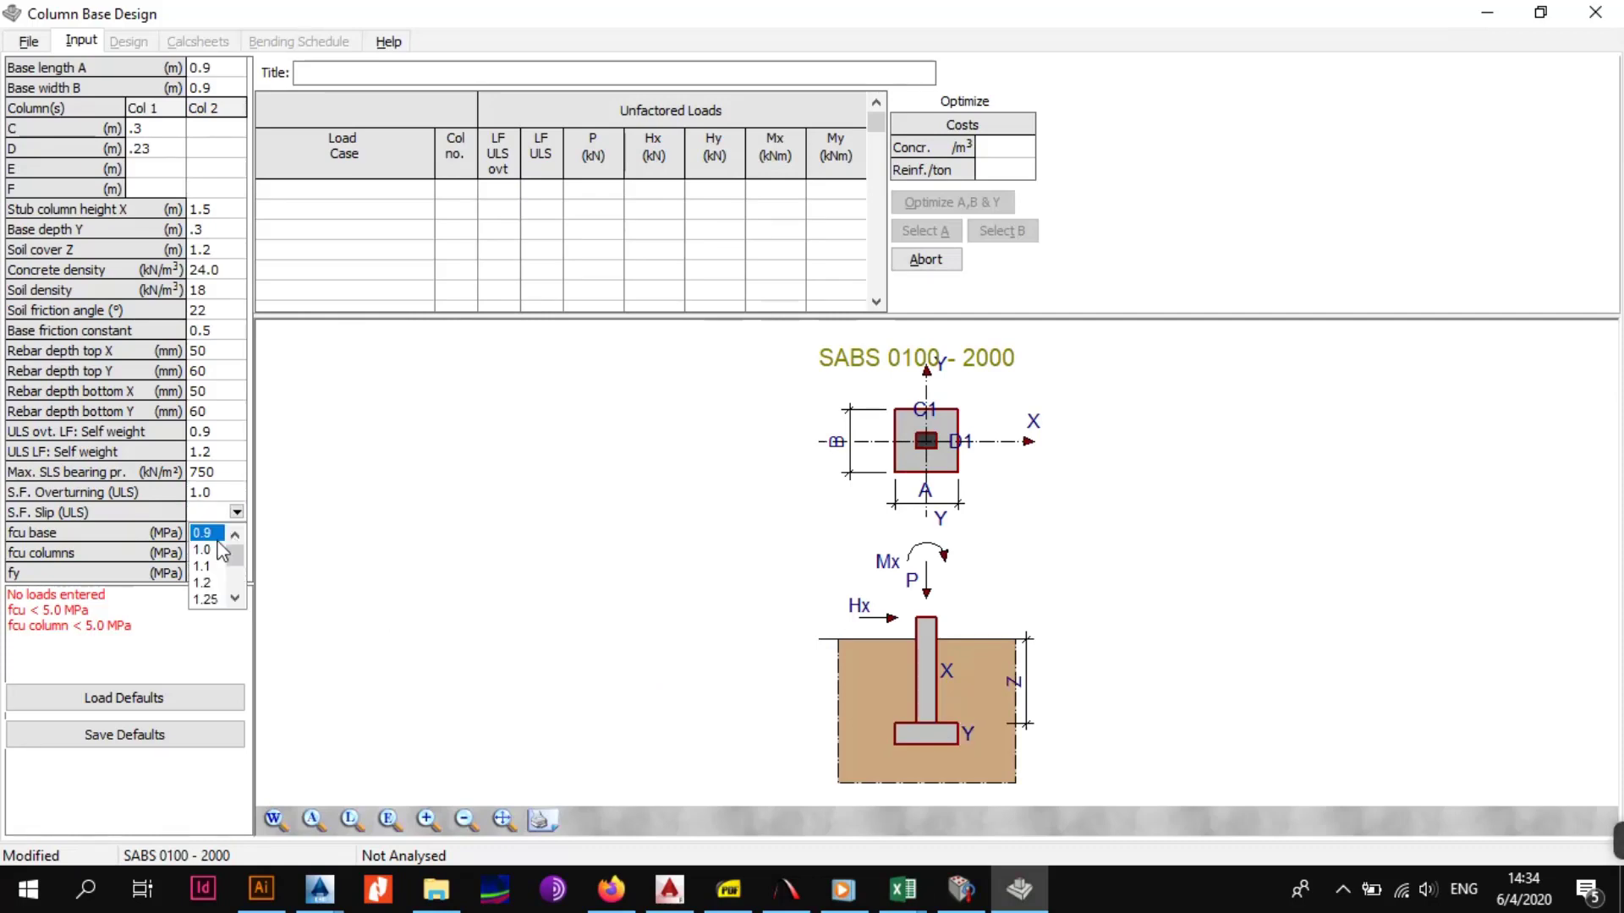
left_click(216, 549)
left_click(225, 535)
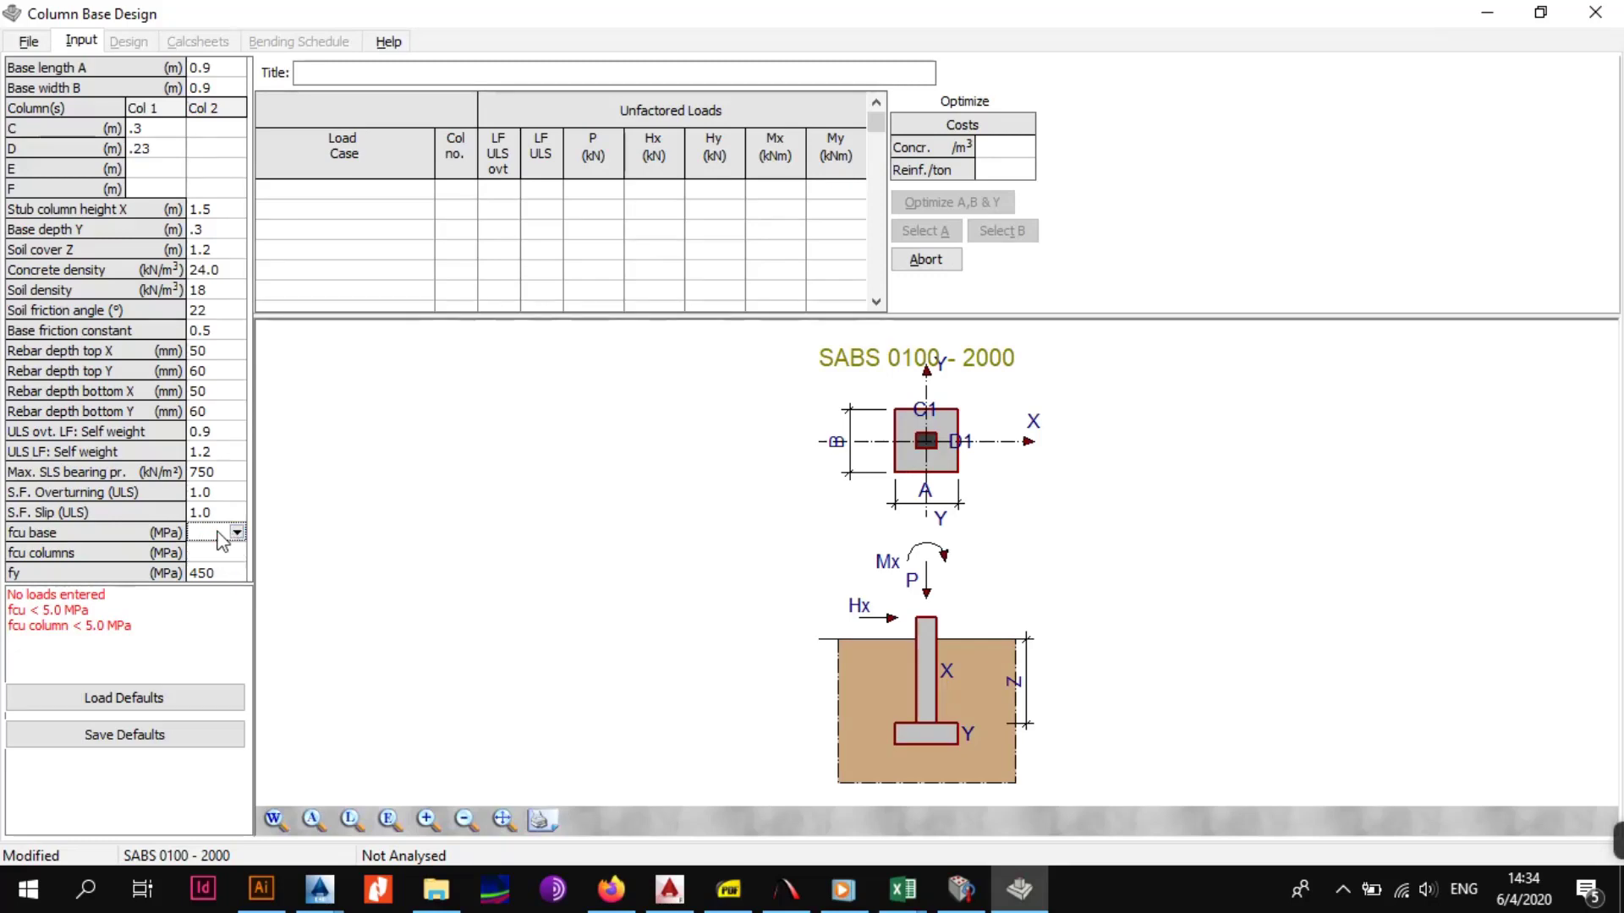
Step: Review the base concrete strength options, leaving the value unchanged
left_click(236, 533)
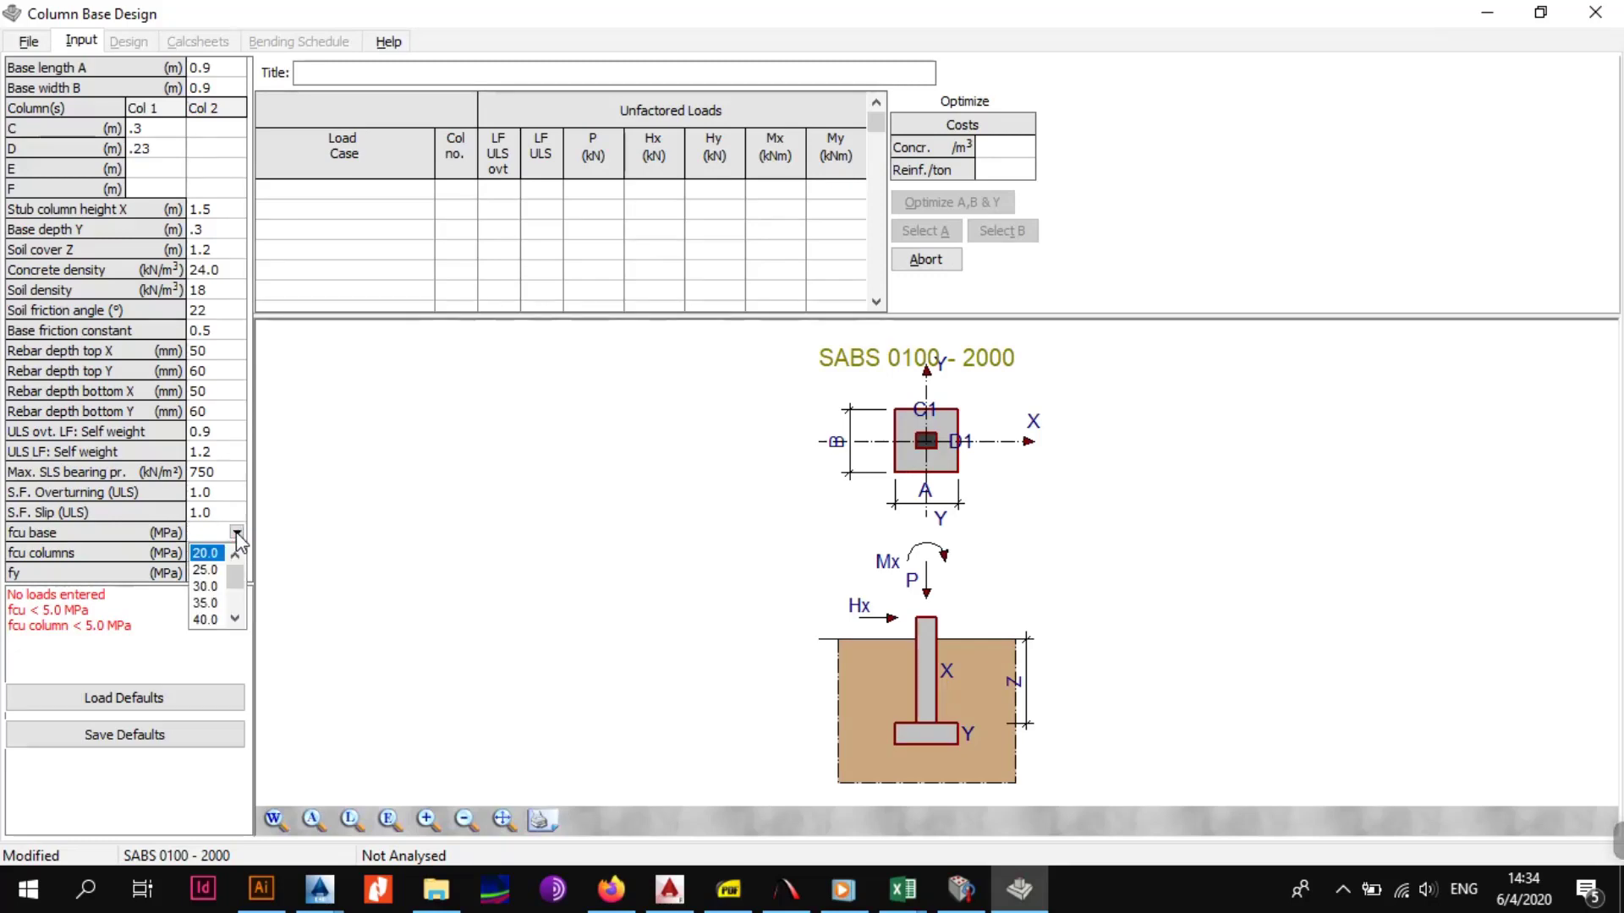
left_click(223, 517)
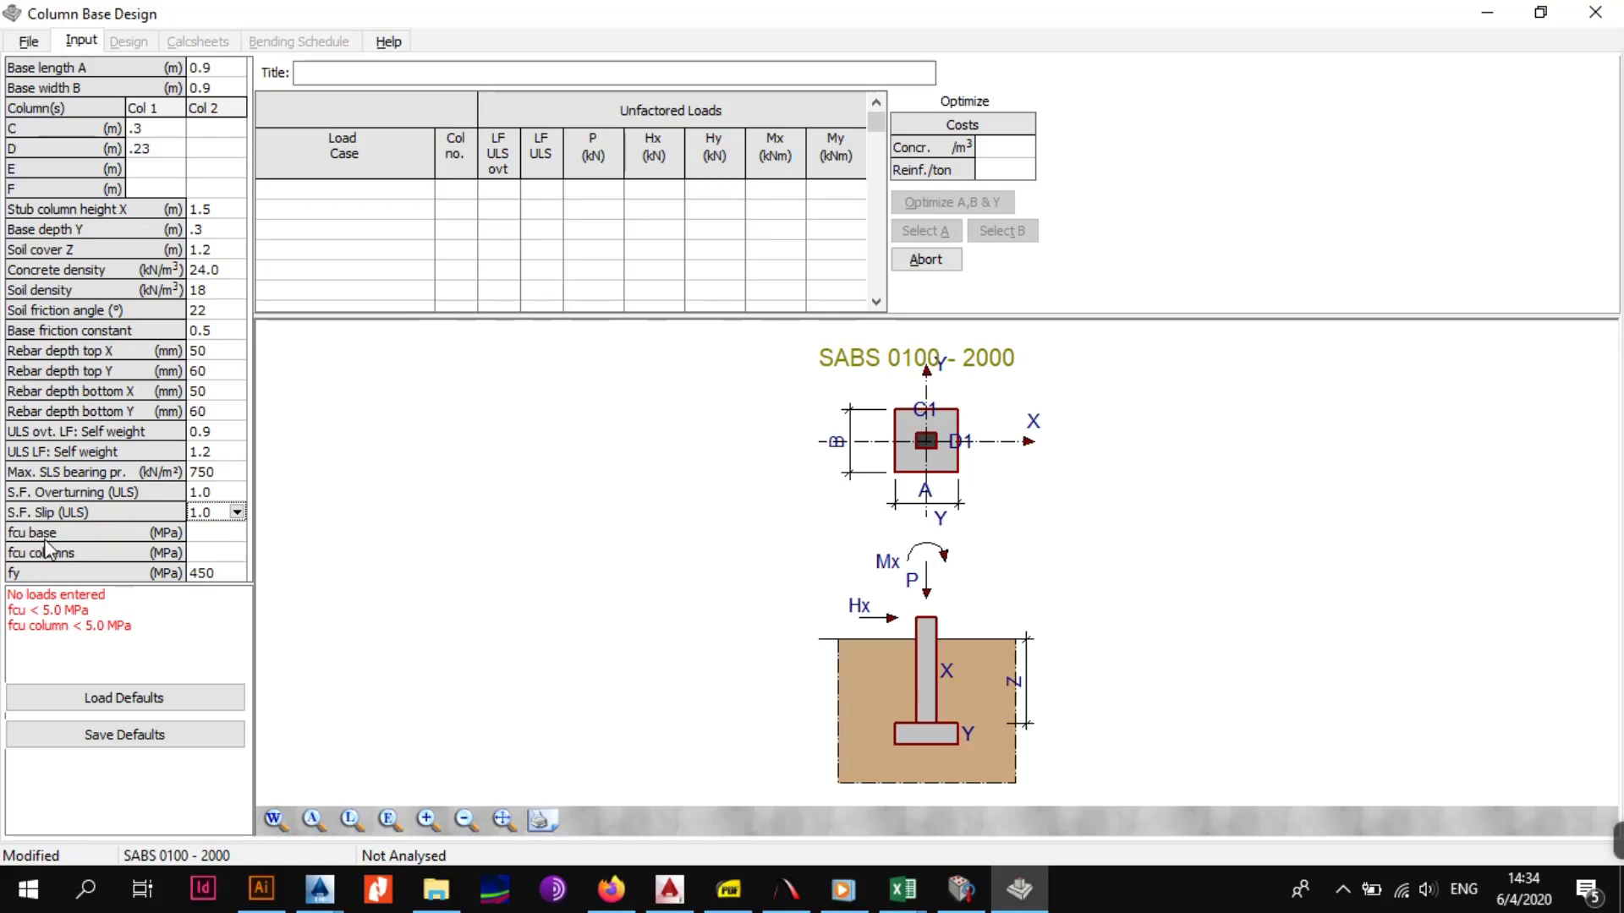
left_click(207, 533)
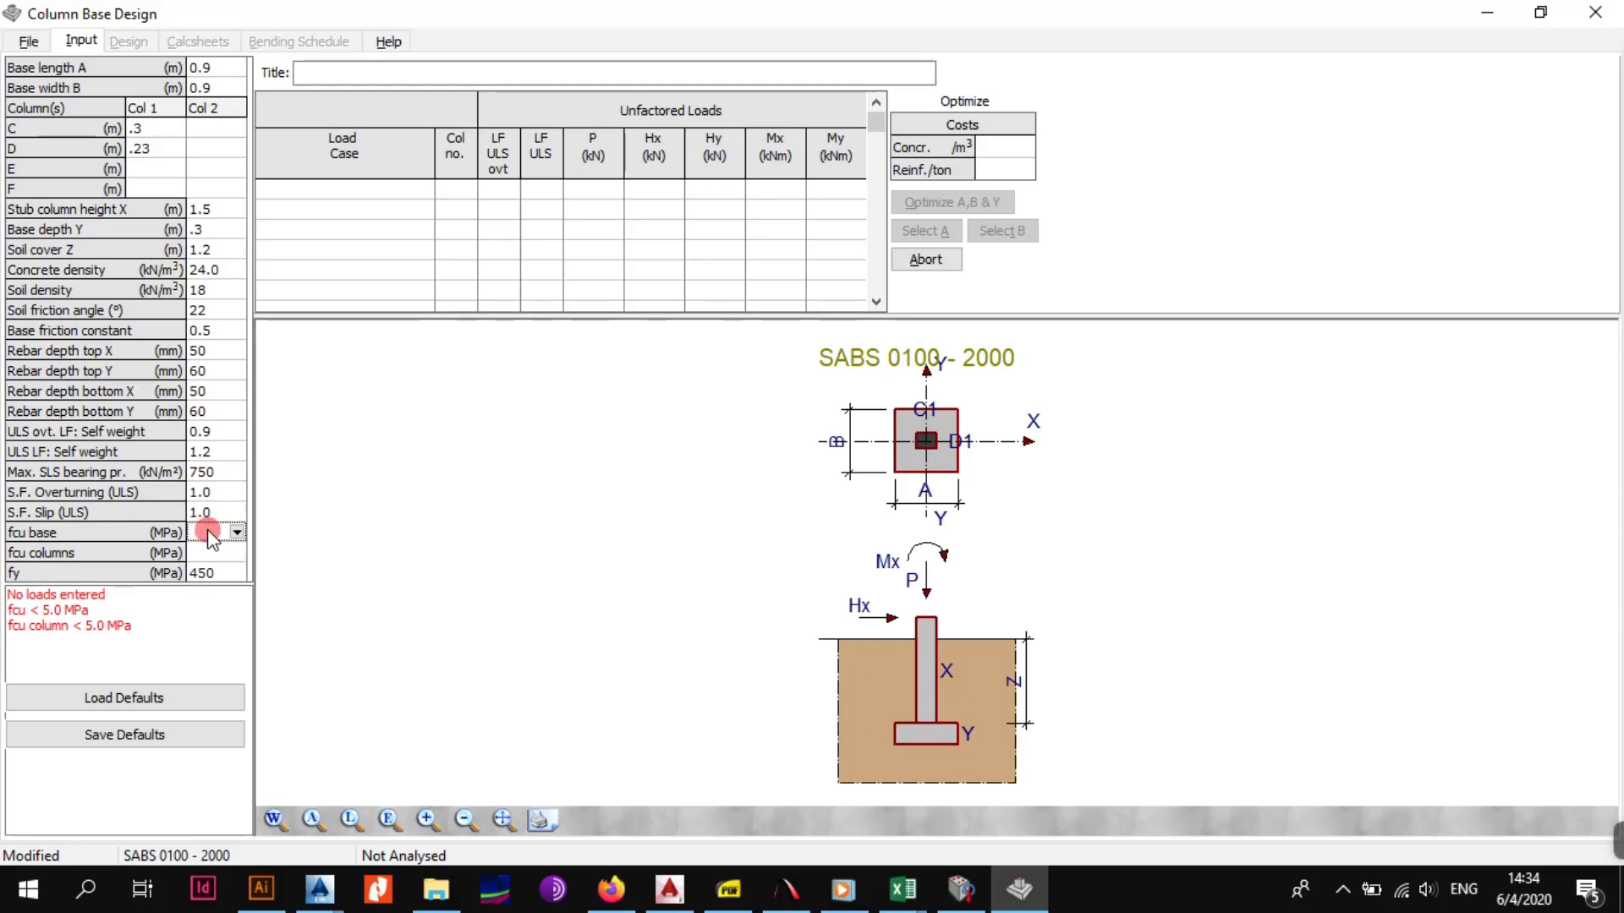
left_click(237, 533)
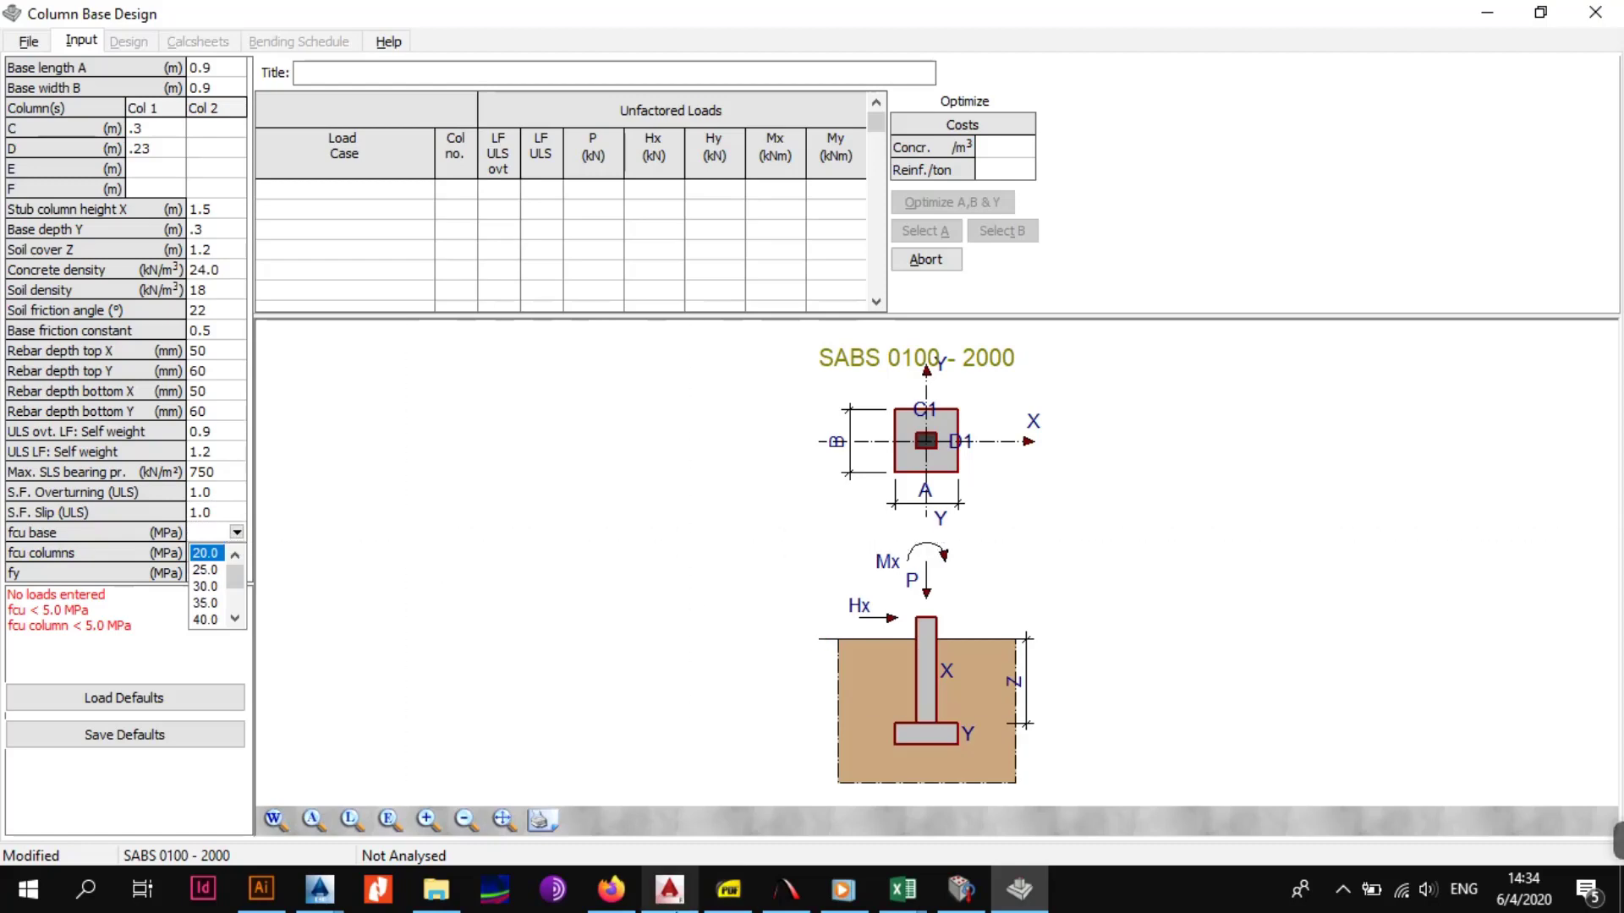
left_click(319, 888)
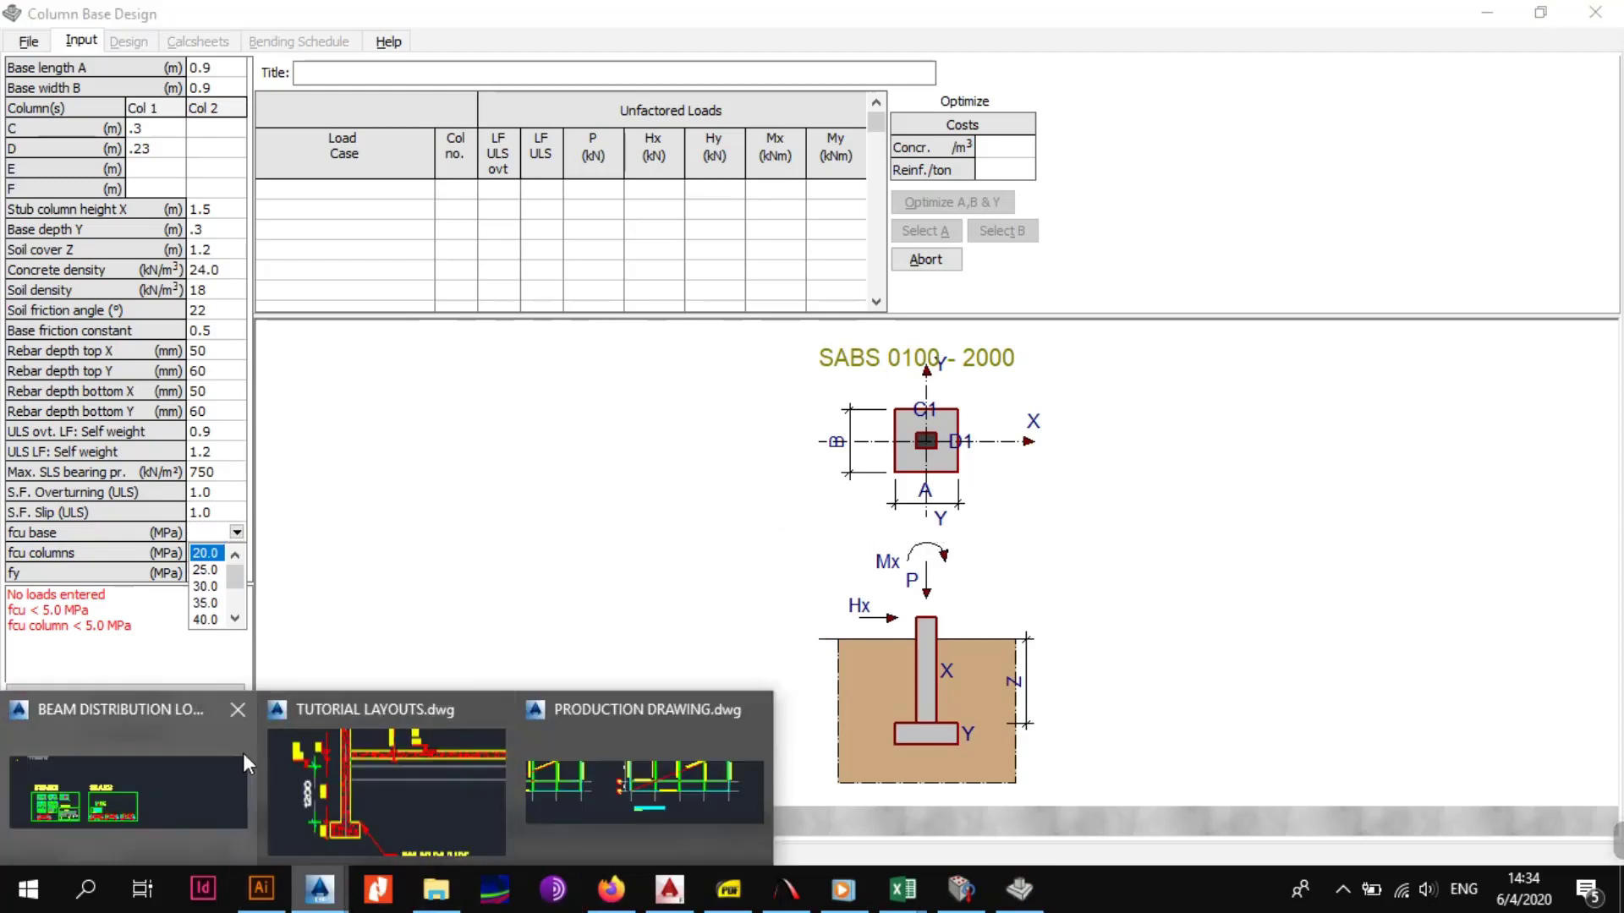
left_click(386, 784)
scroll(531, 431, "down", 5)
scroll(501, 517, "up", 10)
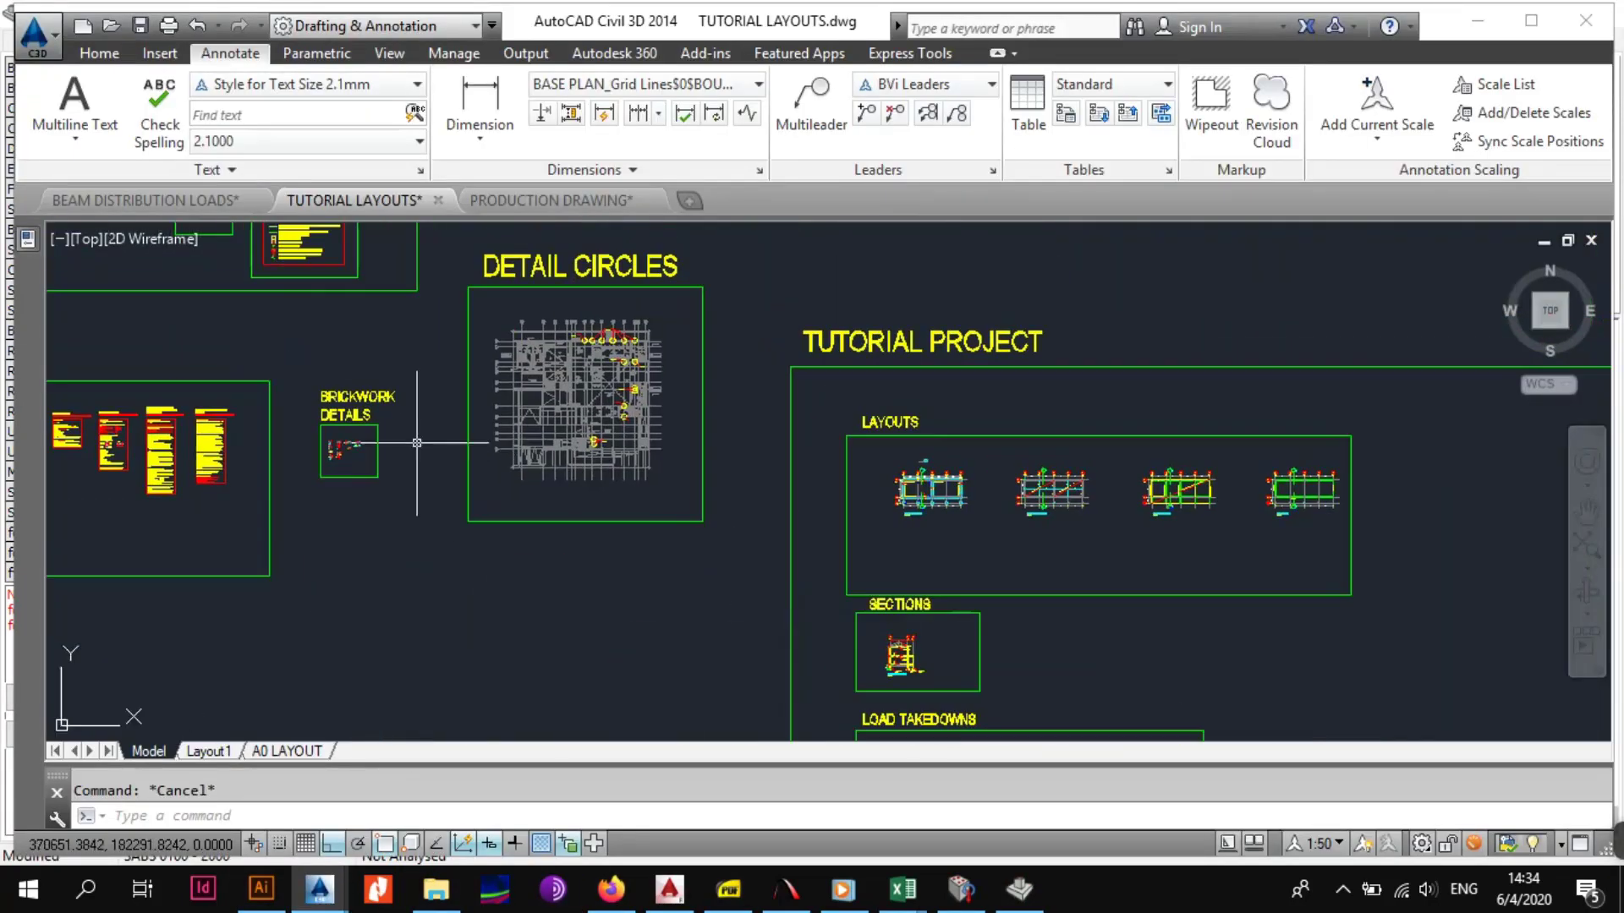
scroll(501, 518, "down", 3)
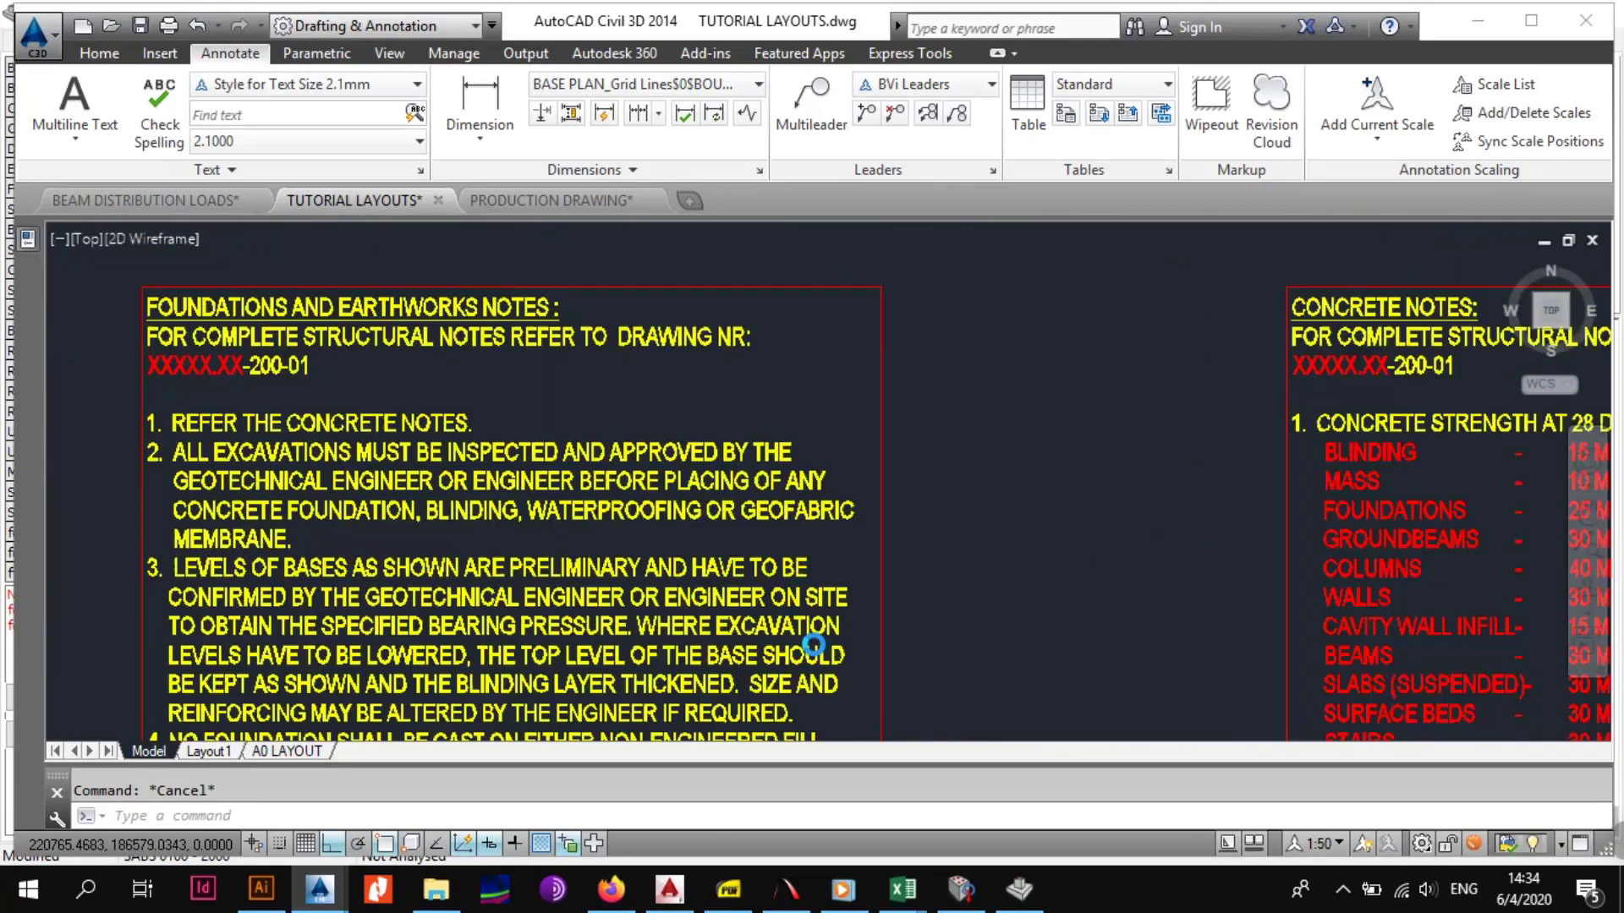
scroll(902, 489, "up", 3)
scroll(901, 488, "up", 2)
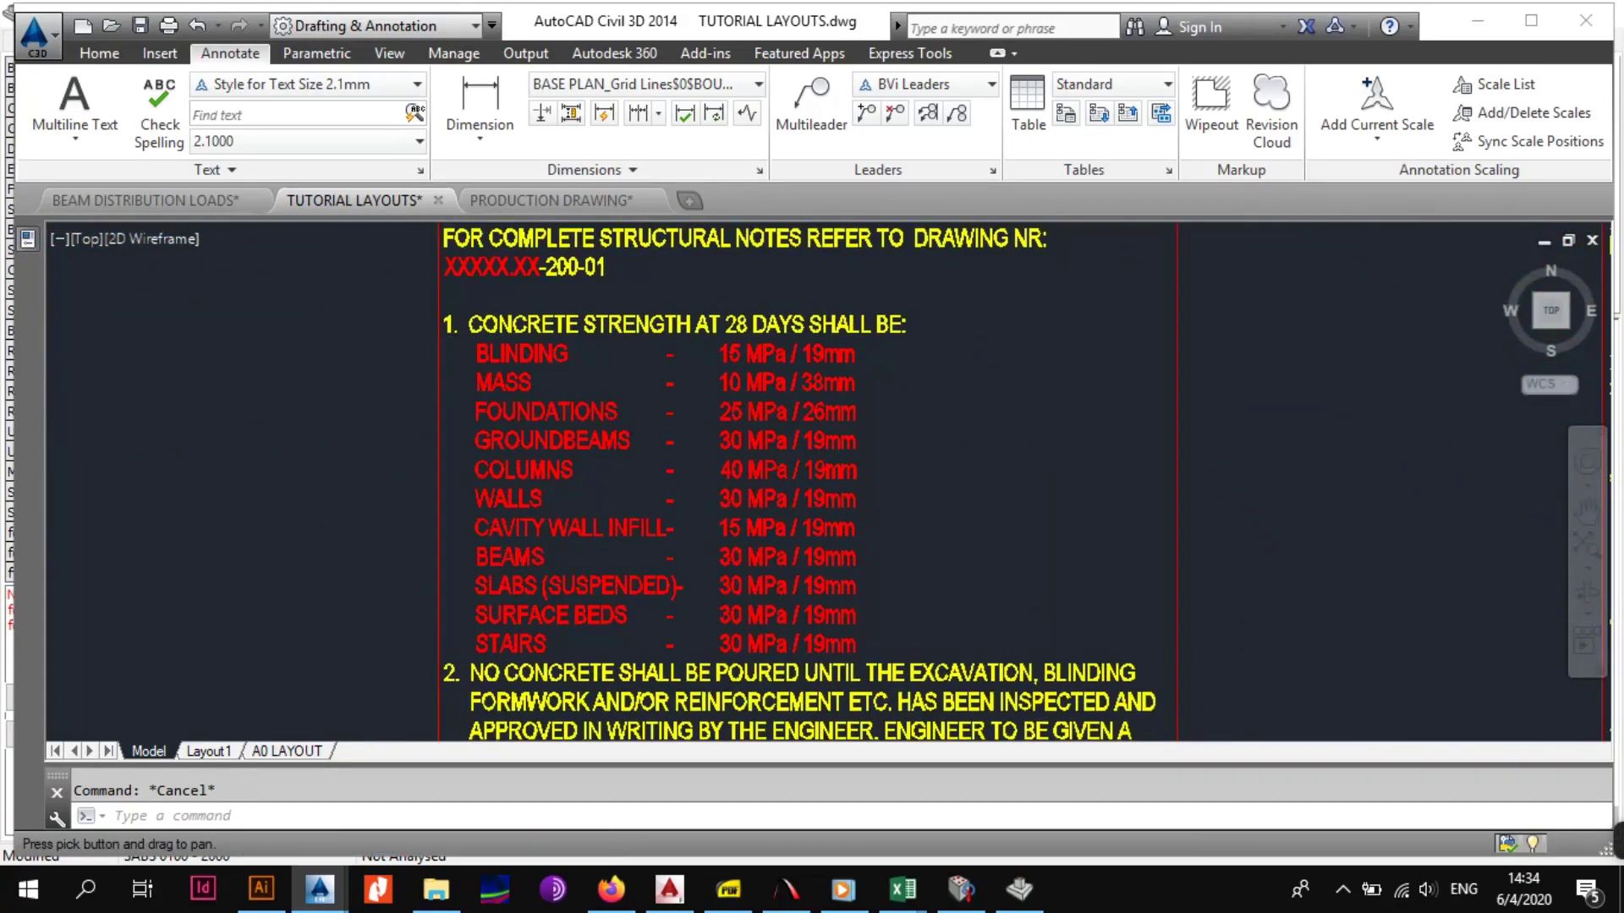
scroll(575, 440, "up", 1)
left_click_drag(678, 439, 613, 479)
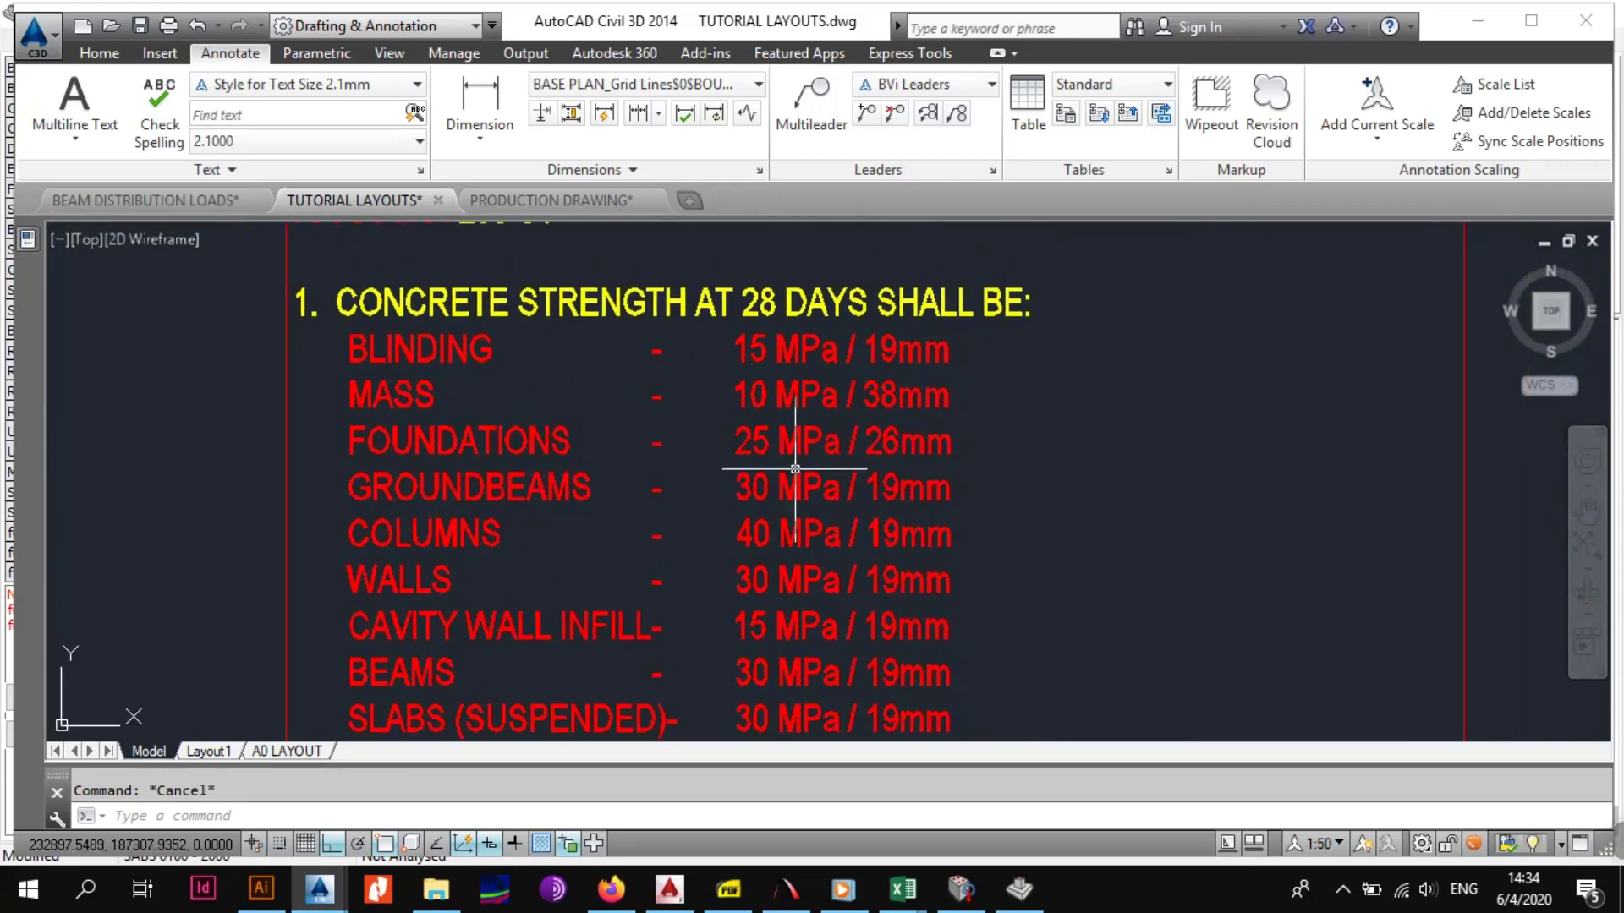
mouse_move(869, 452)
left_mouse_down()
mouse_move(949, 434)
mouse_move(860, 444)
mouse_move(831, 428)
mouse_move(829, 529)
left_mouse_up()
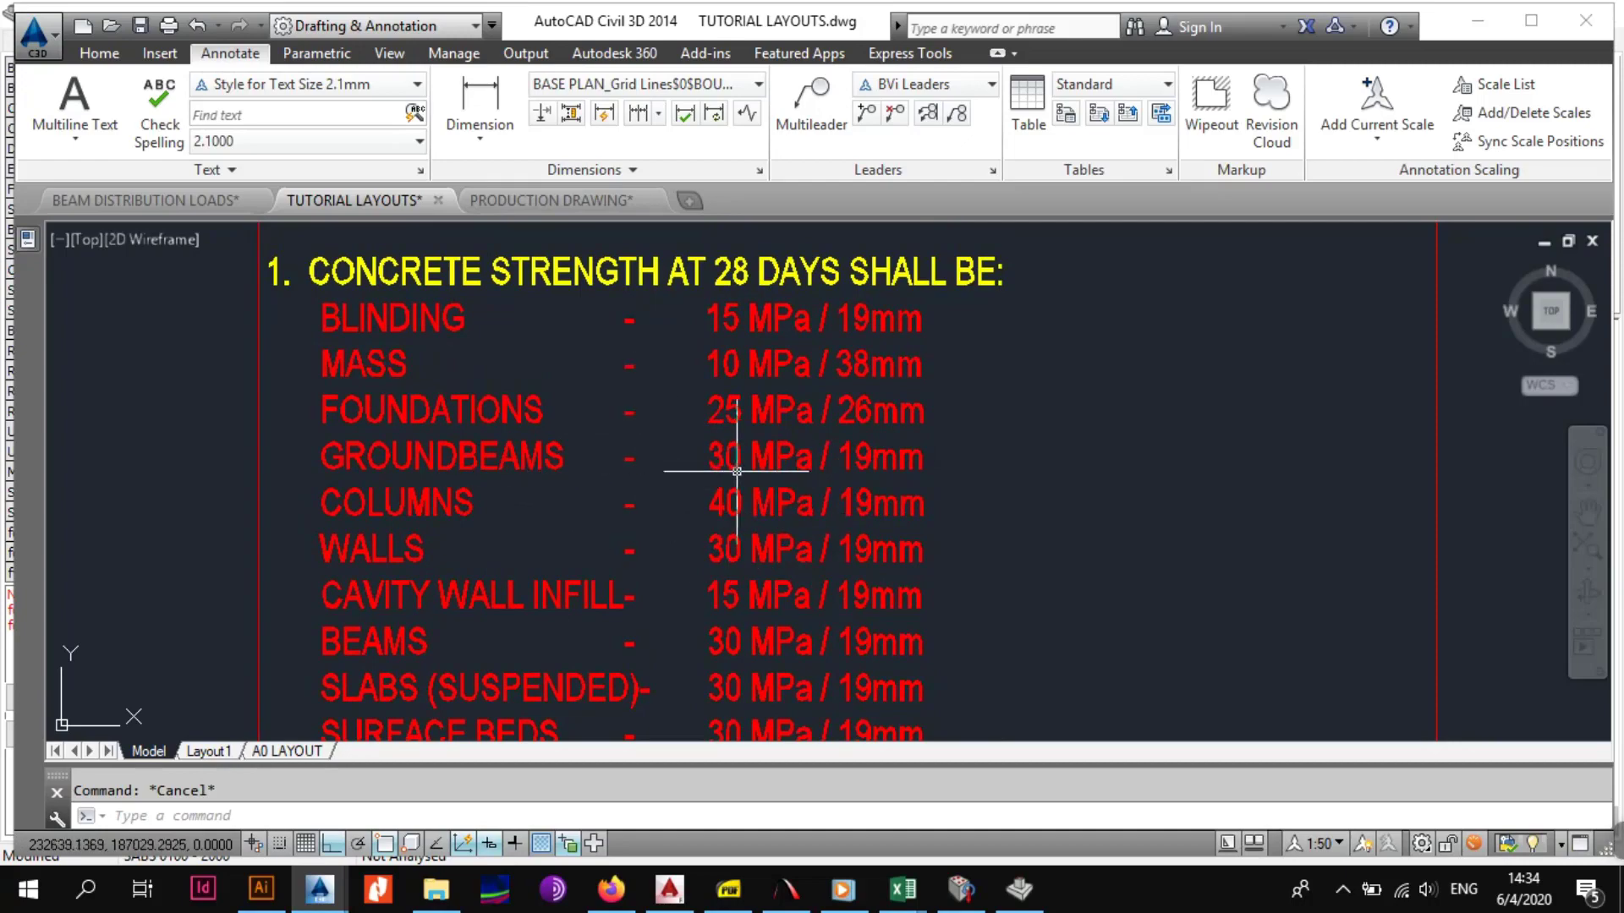
scroll(761, 472, "down", 3)
scroll(737, 528, "up", 2)
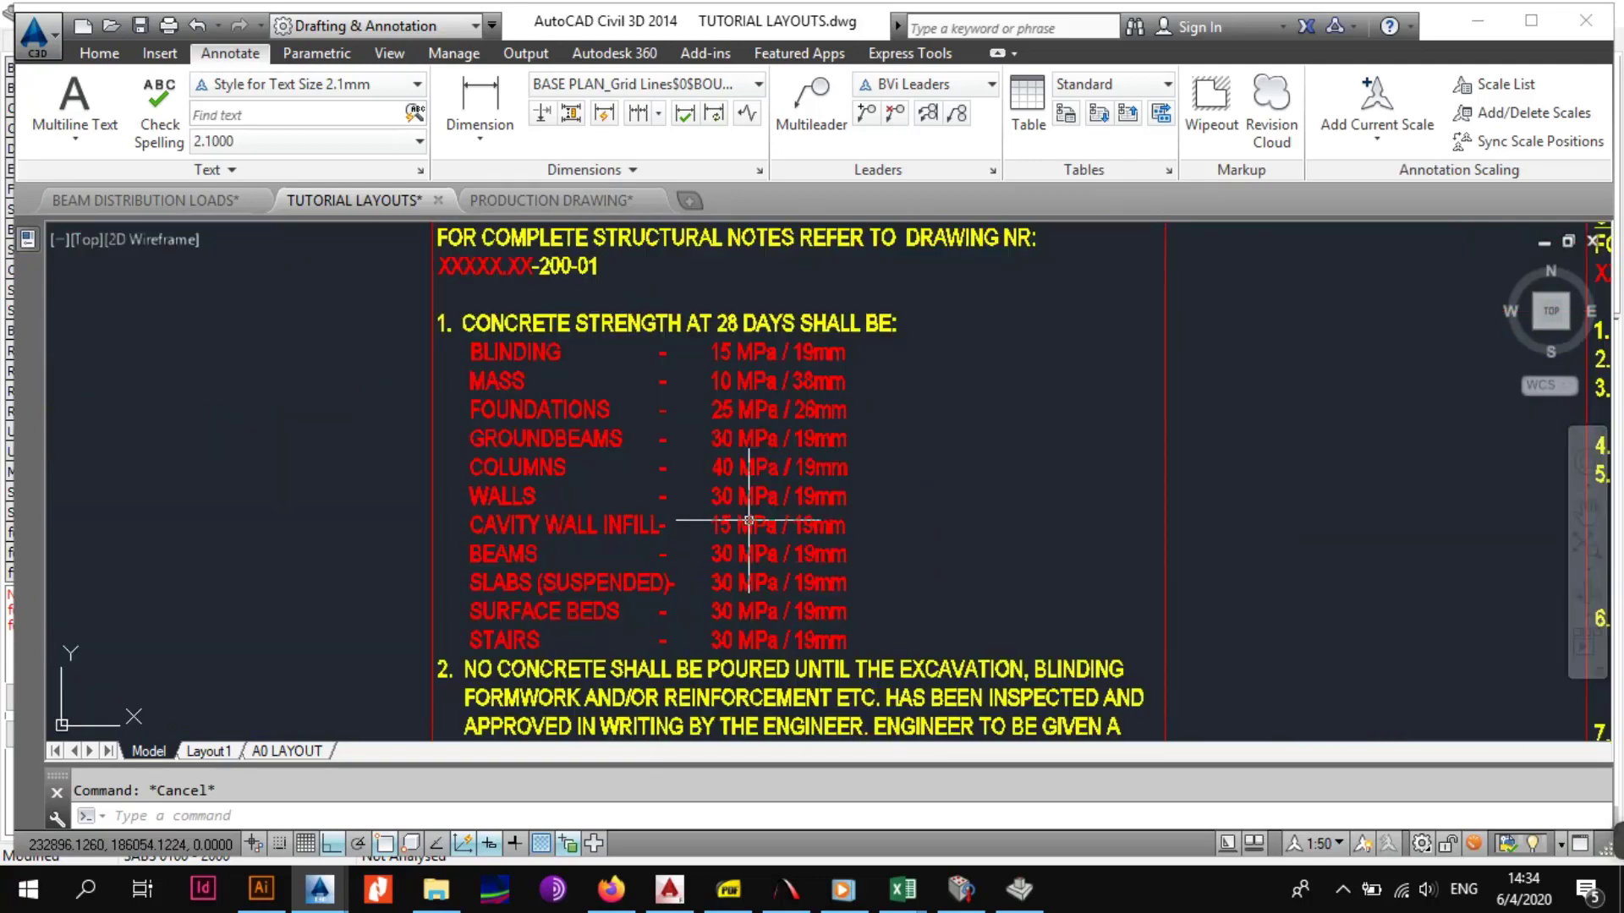
scroll(749, 503, "up", 3)
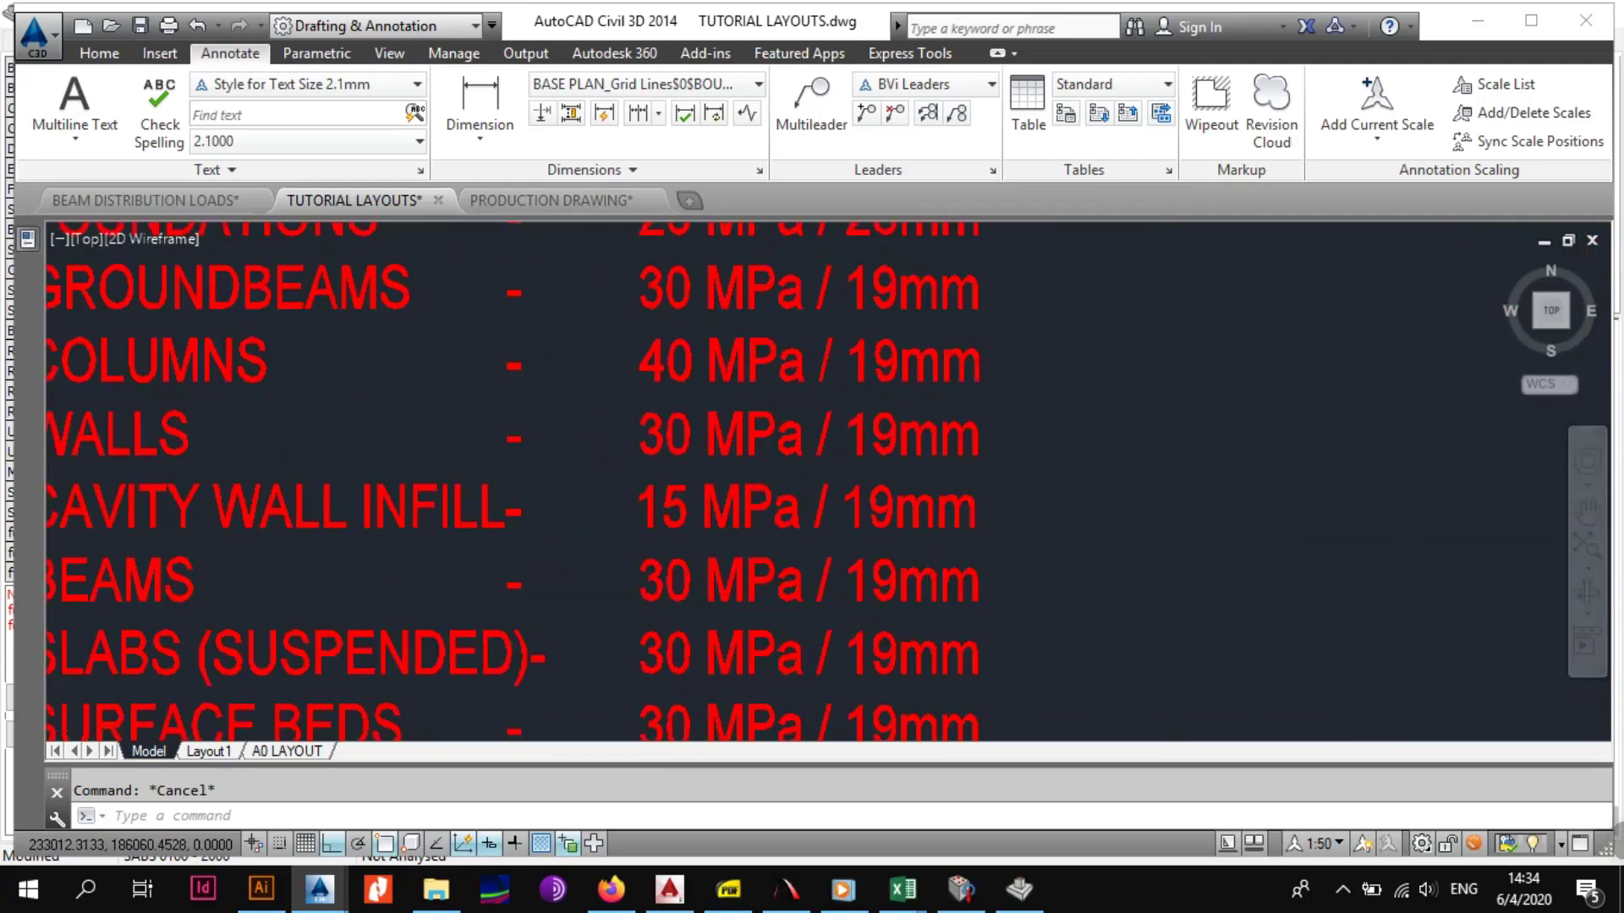
scroll(755, 496, "down", 2)
left_click(1019, 888)
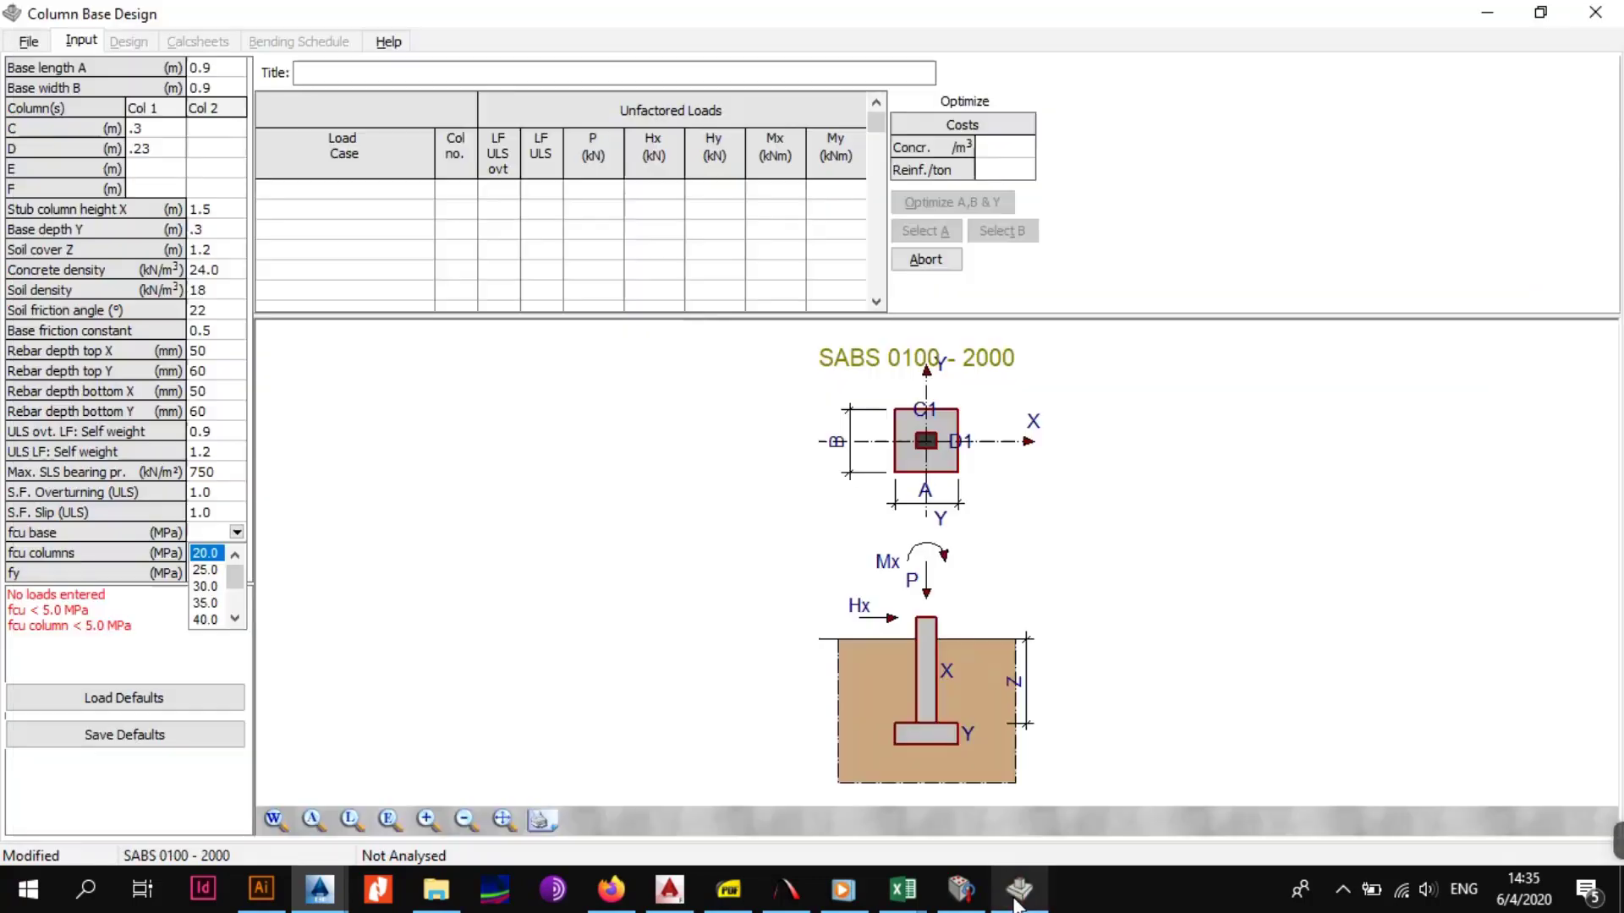
Step: Set base concrete fcu to 30.0 MPa, column fcu to 40.0 MPa and steel fy to 460
left_click(236, 532)
left_click(236, 532)
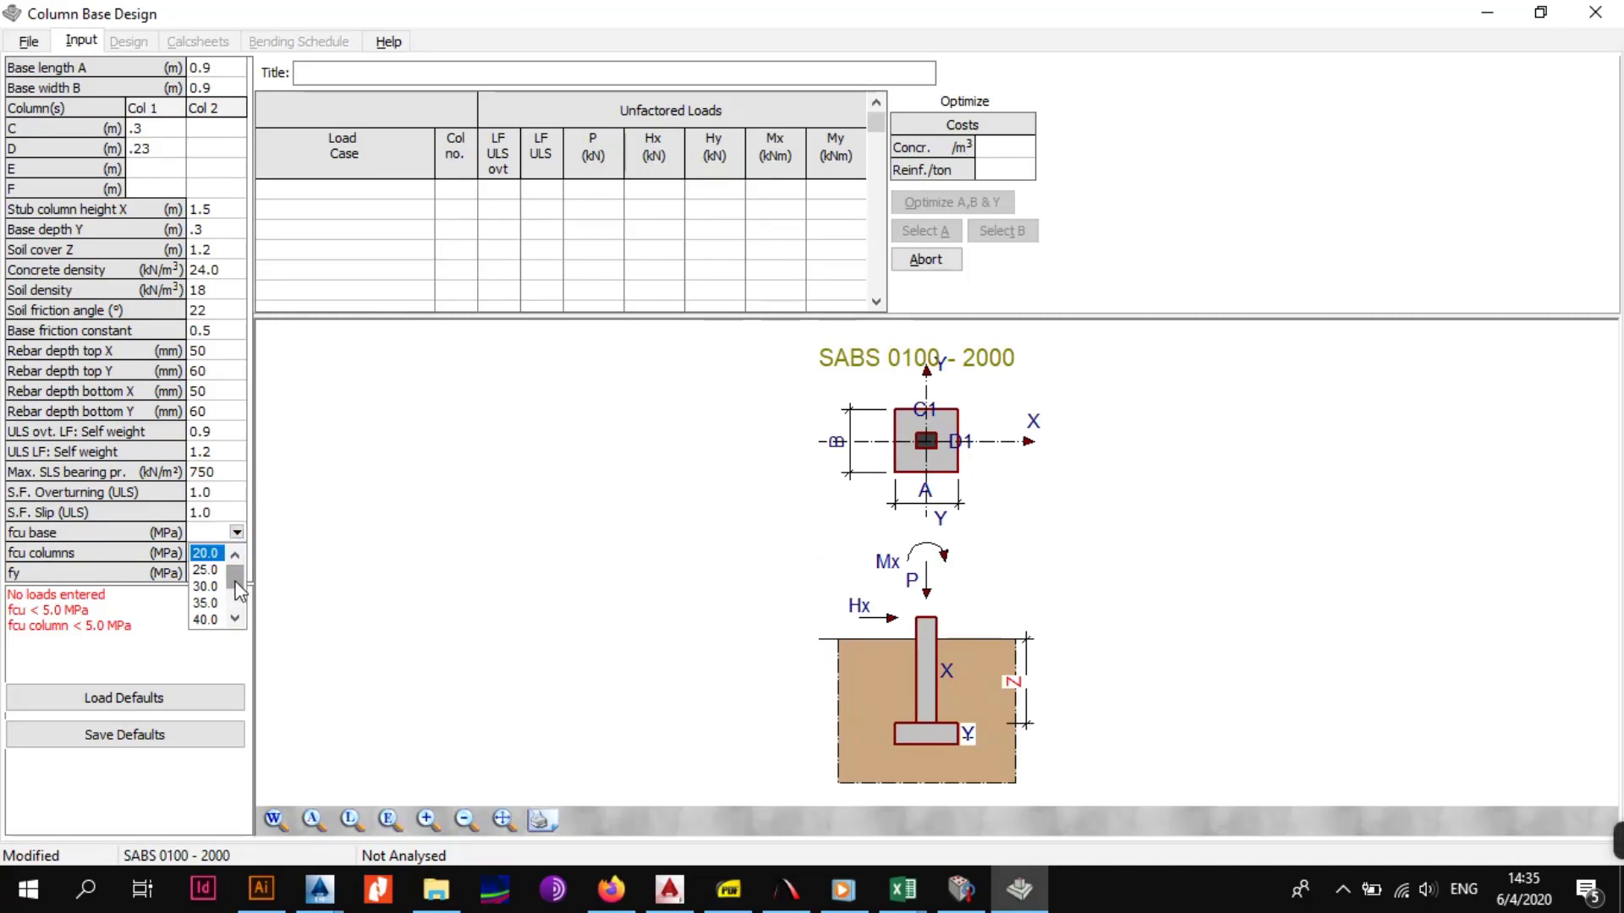
left_click(205, 586)
left_click(236, 553)
left_click(236, 553)
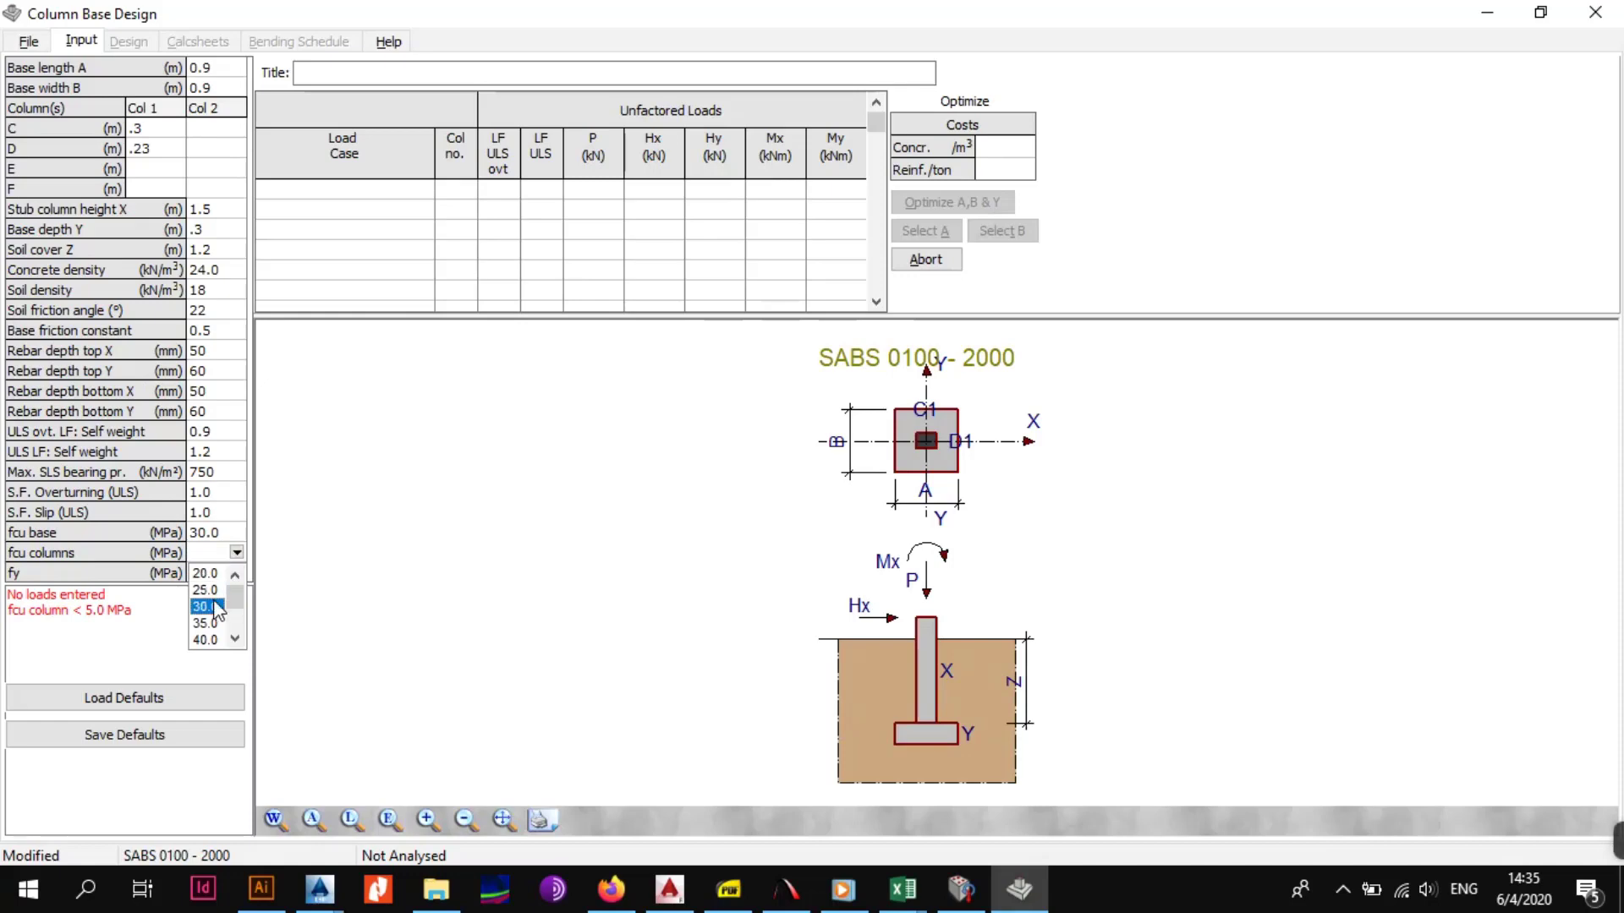
left_click(206, 639)
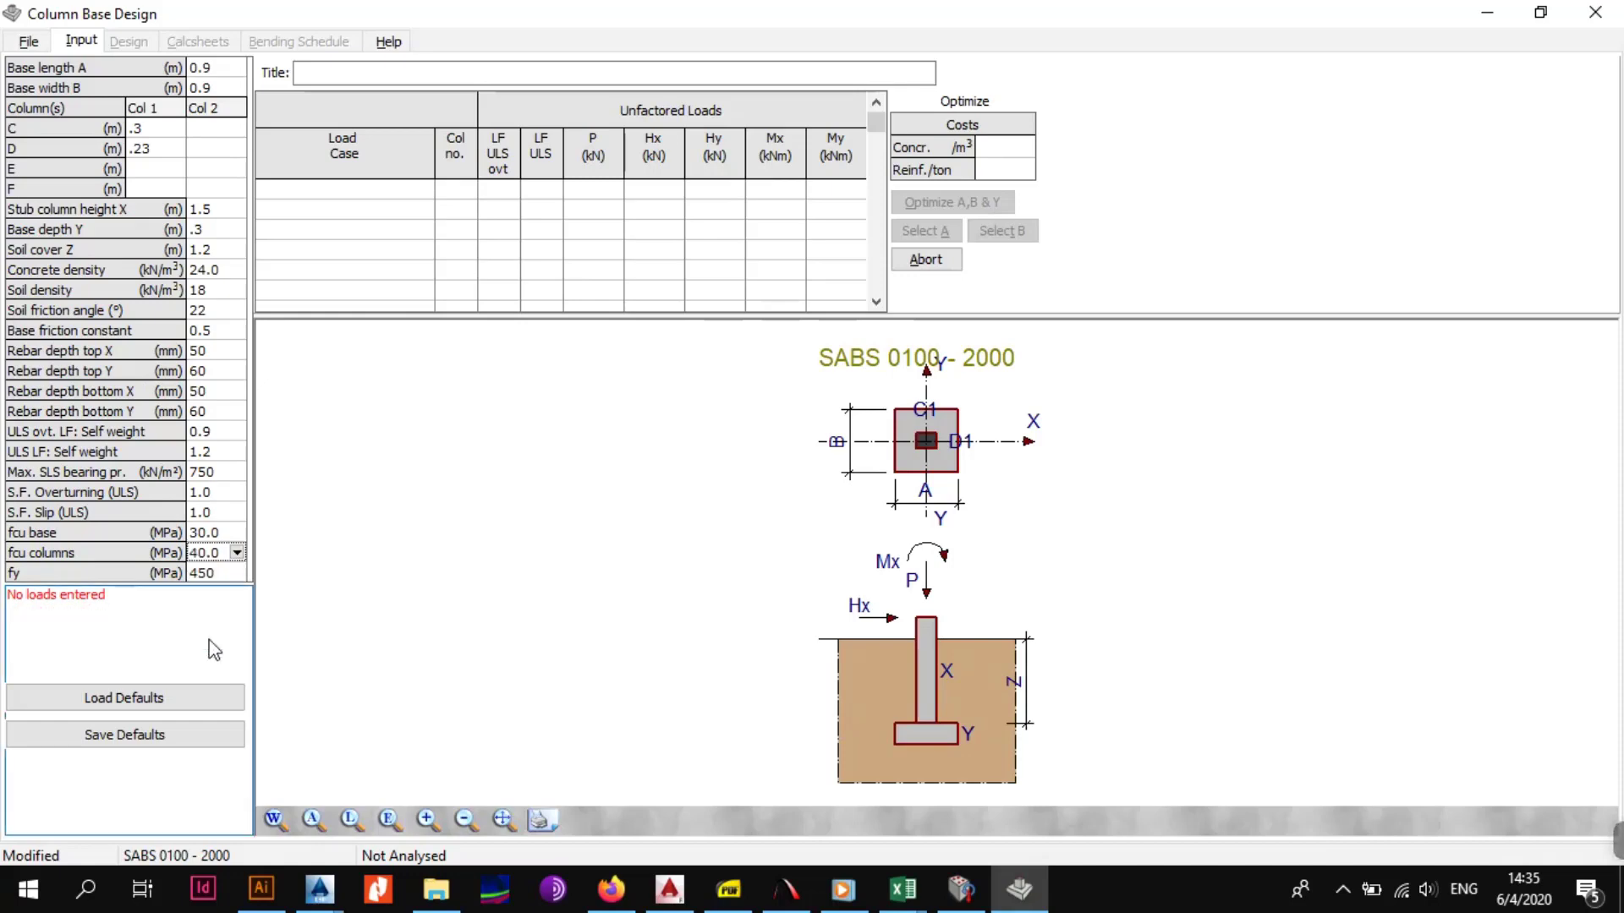
key("Up")
key("Up")
left_click(218, 574)
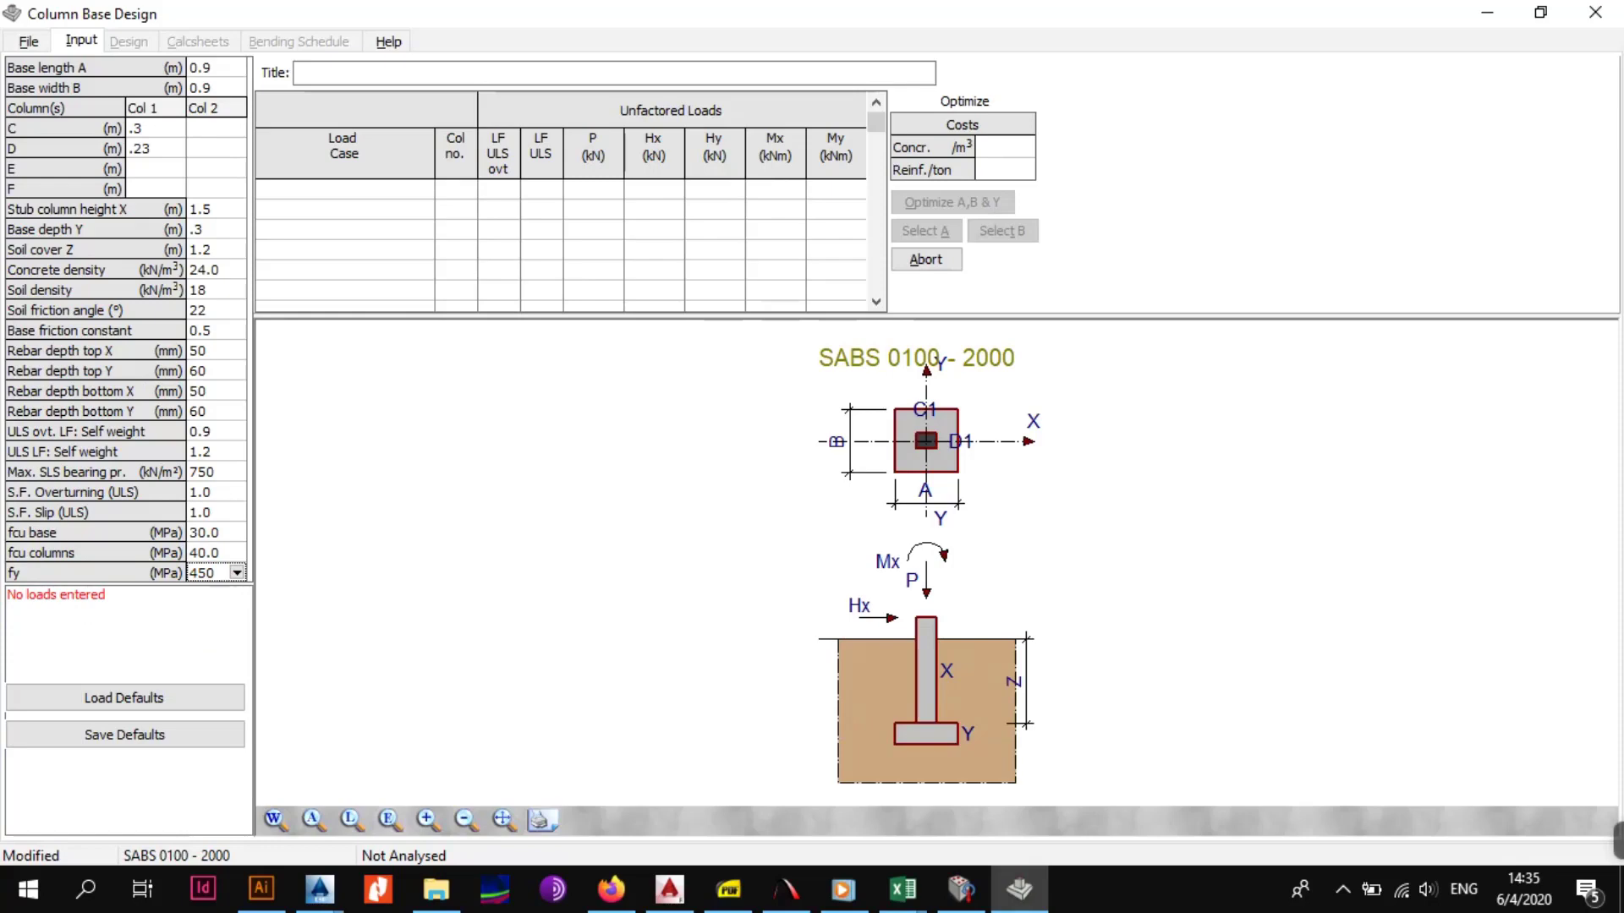
type("460")
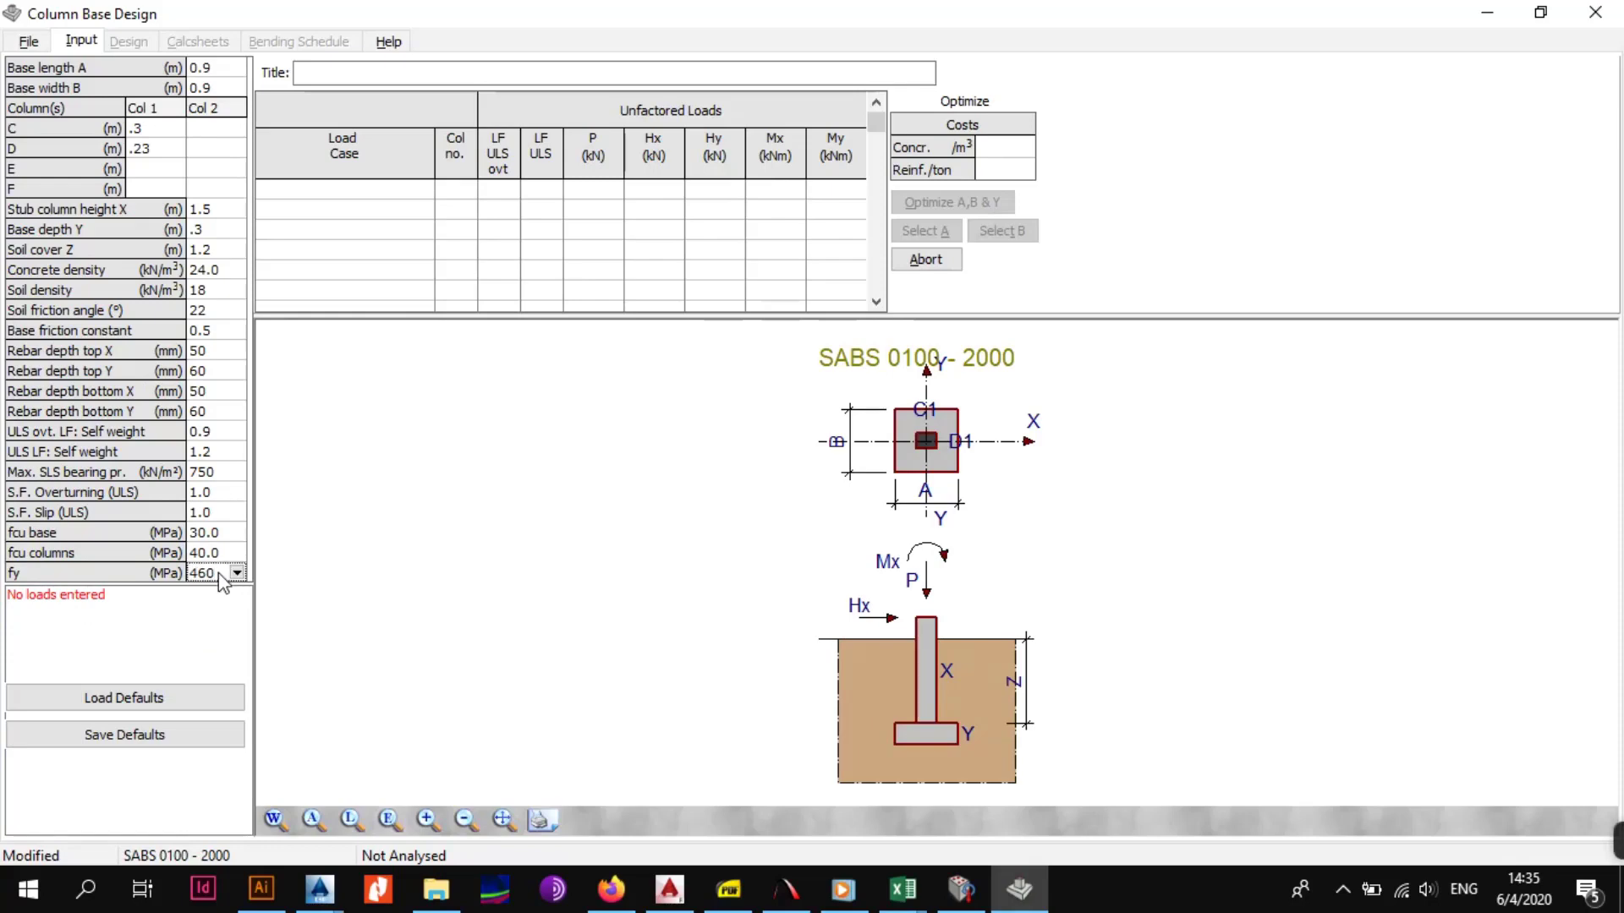
Step: Check the notes in the TUTORIAL LAYOUTS AutoCAD drawing, then minimize AutoCAD
left_click(320, 888)
left_click(414, 717)
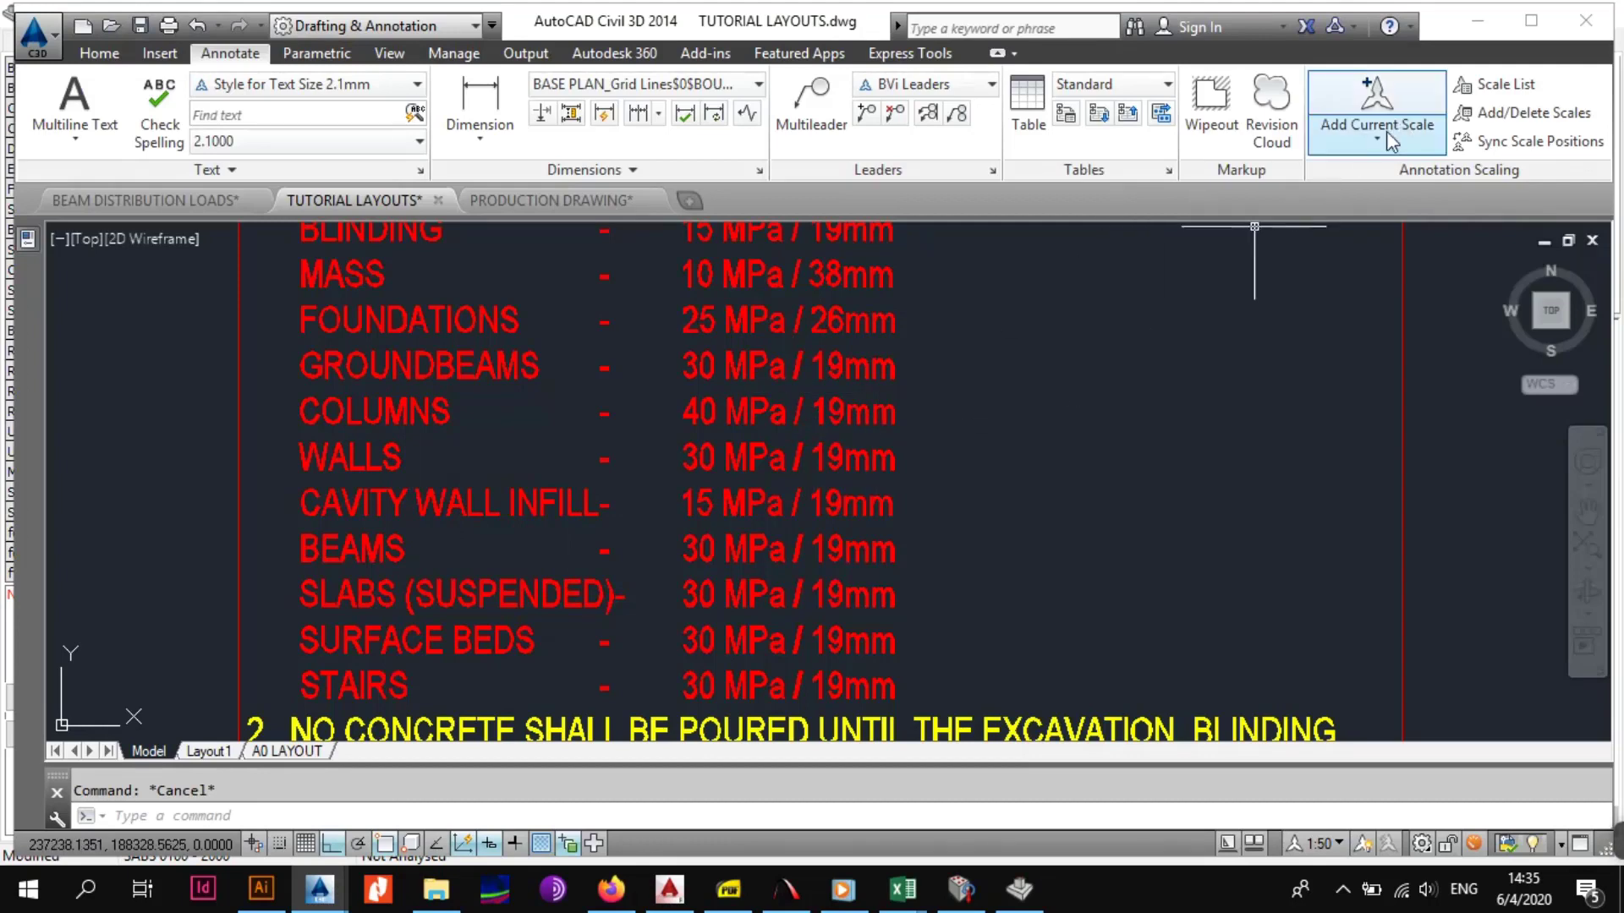
left_click(1476, 22)
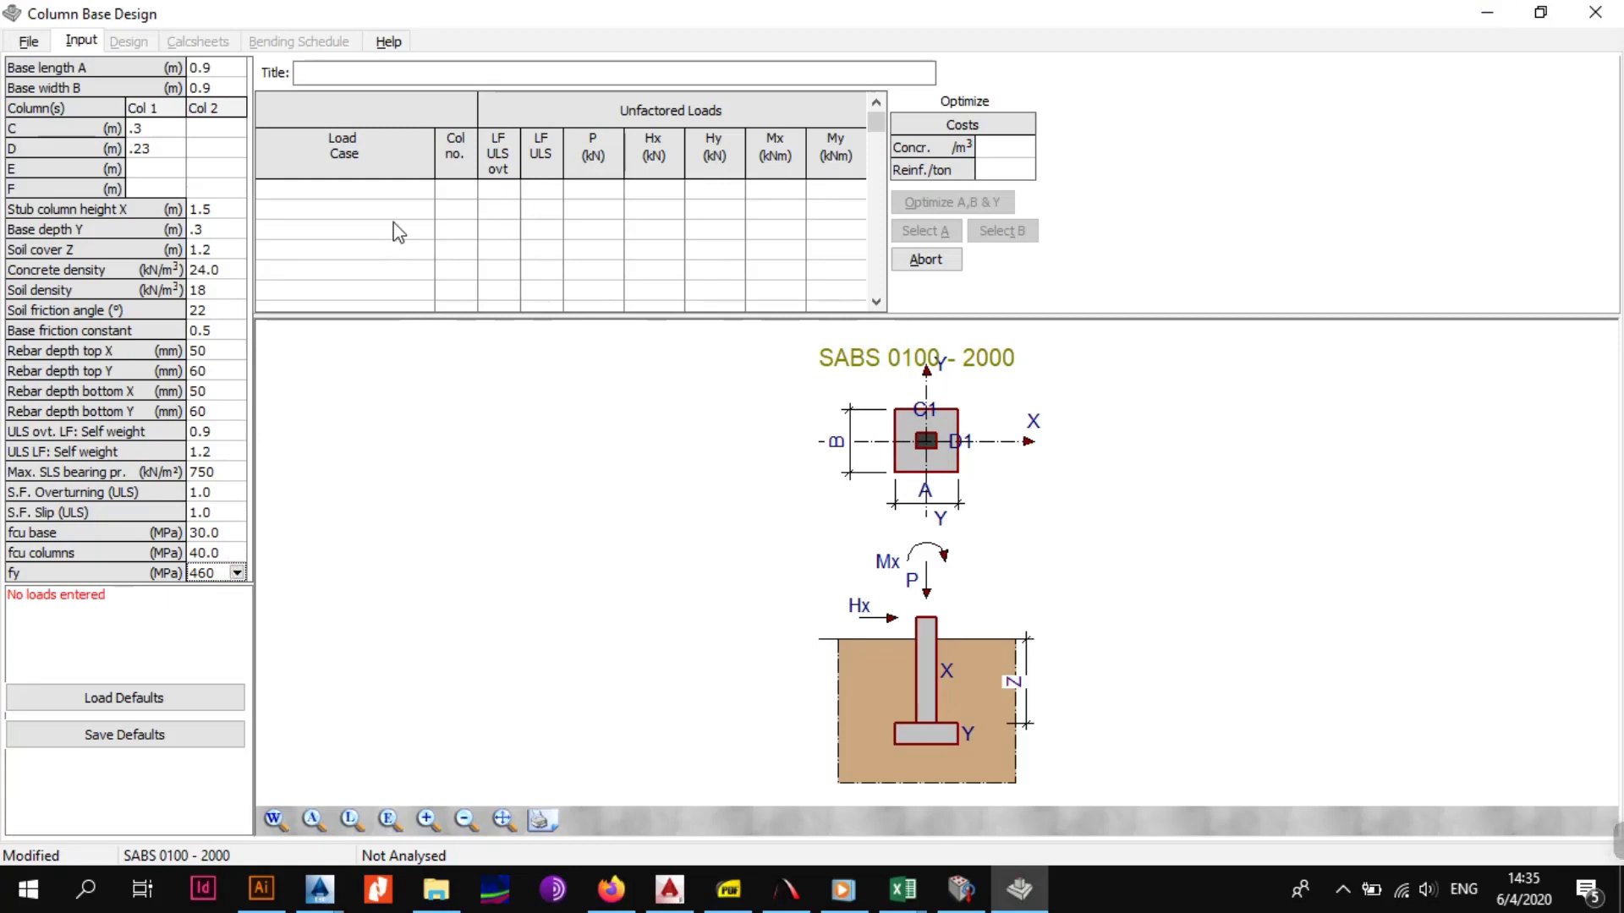
Step: Enter load case 1(LL+DL 100%) on column 1 with load factors 1.6 and 1.6
left_click(380, 194)
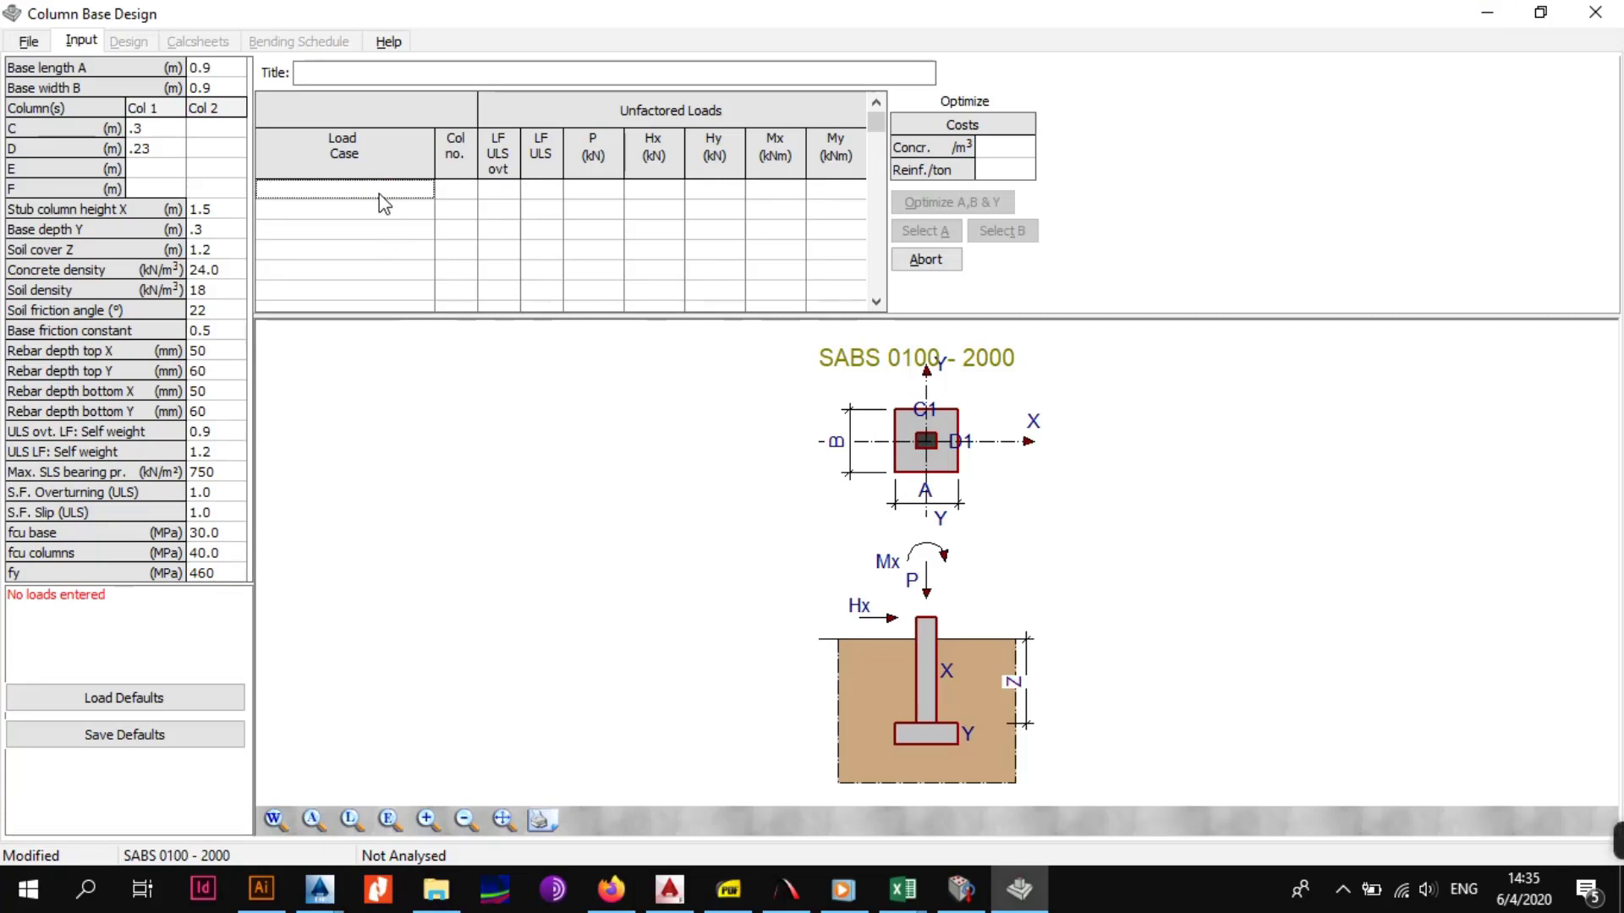
type("1")
key("Return")
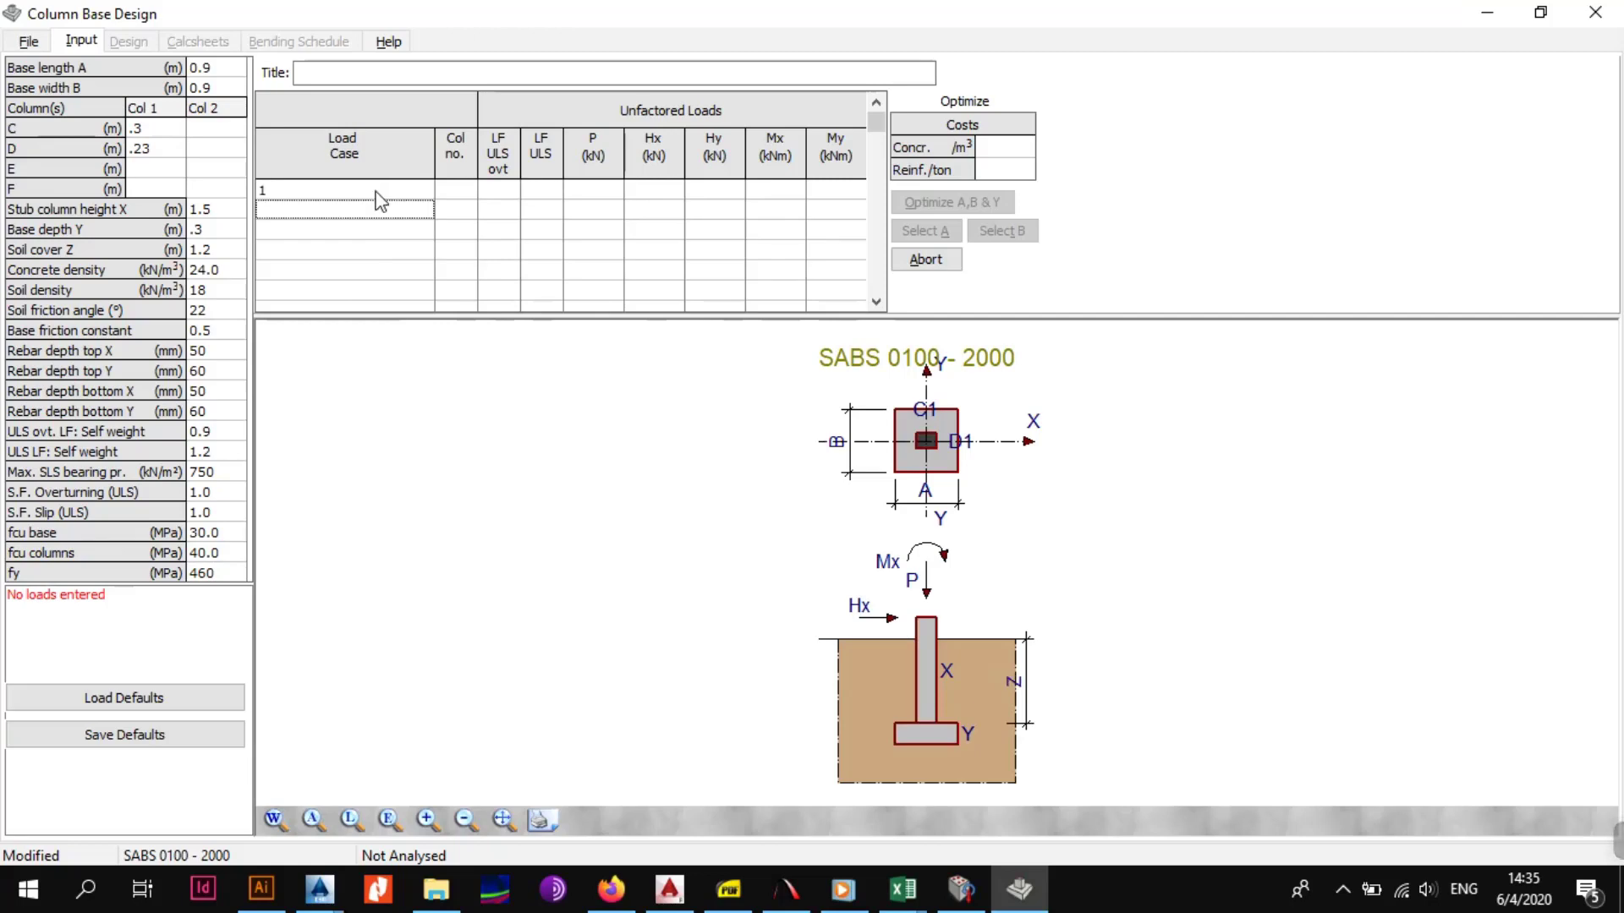
left_click(376, 193)
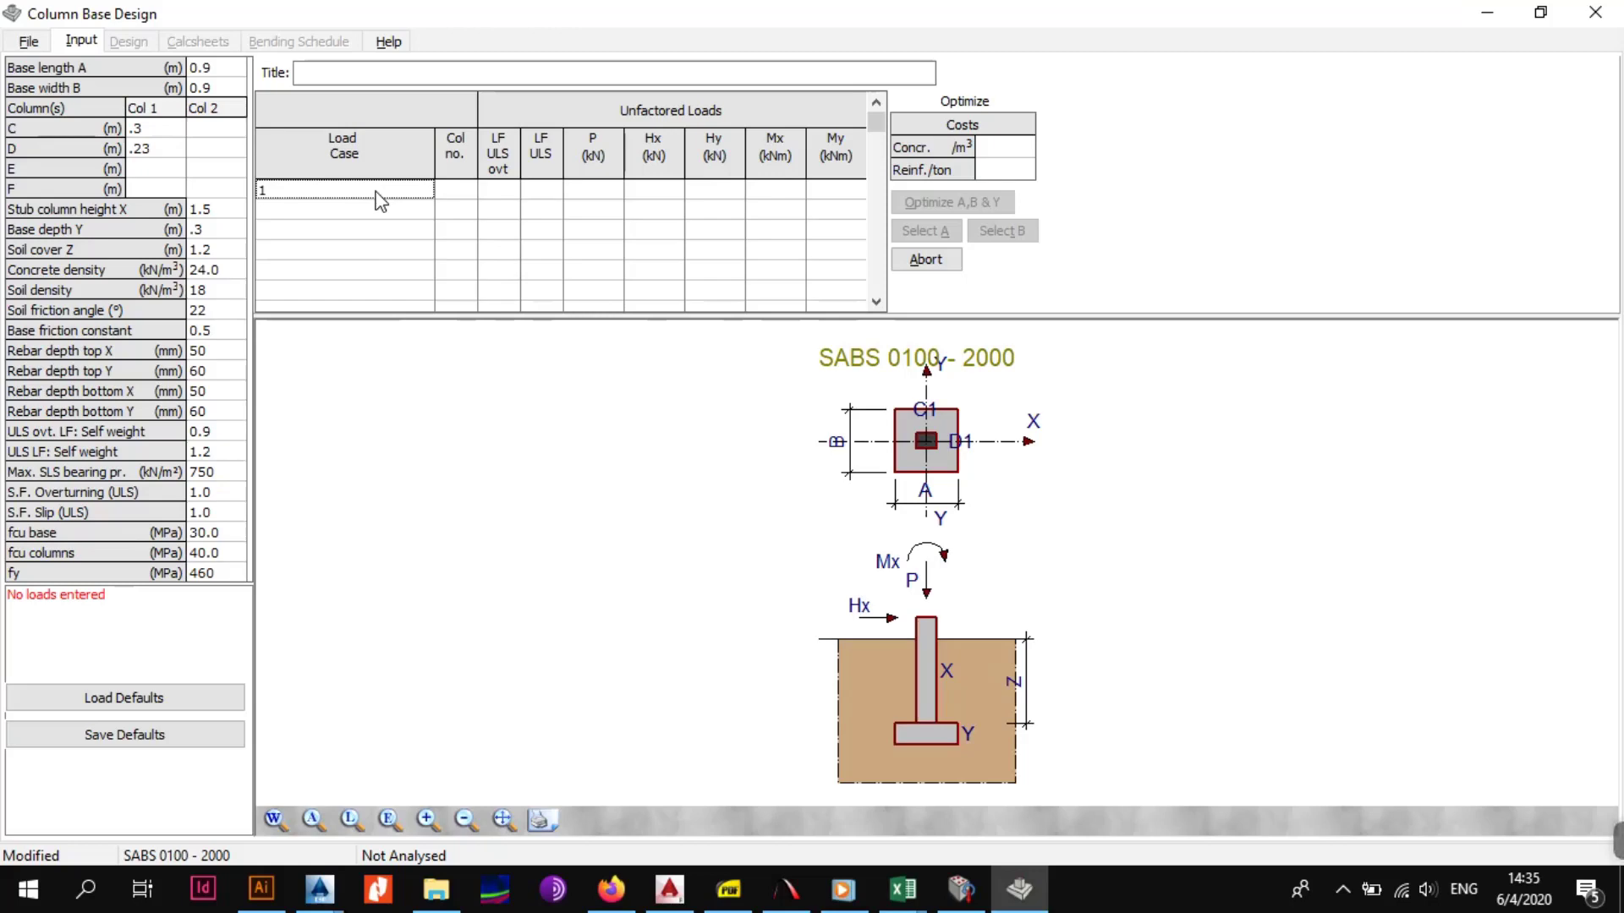
left_click(377, 191)
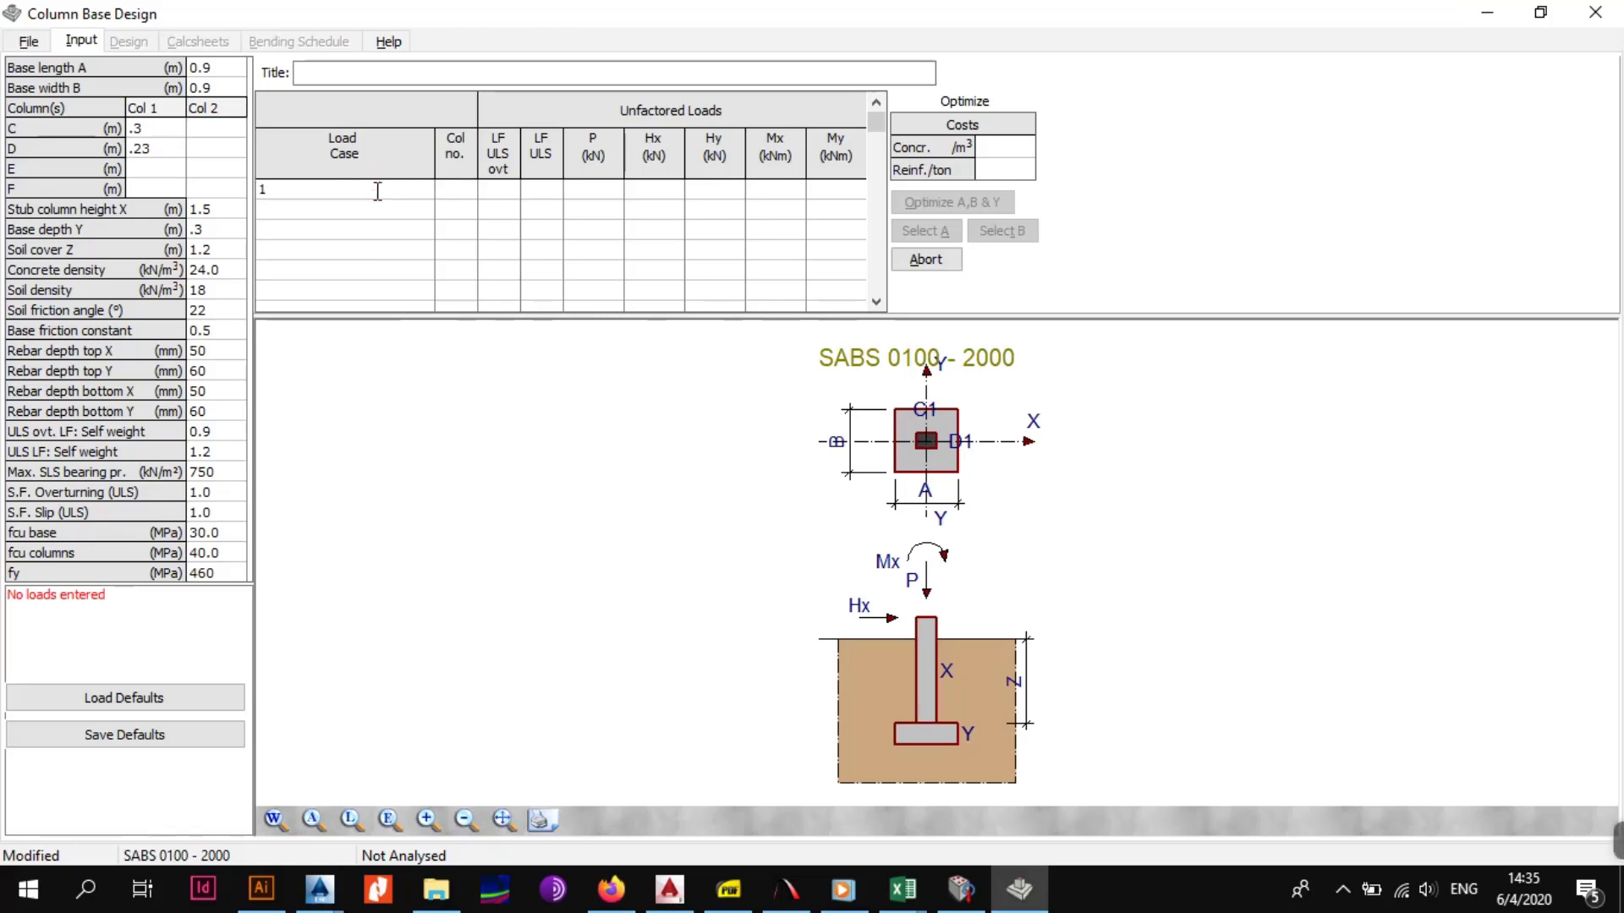
type("(LL+DL 100")
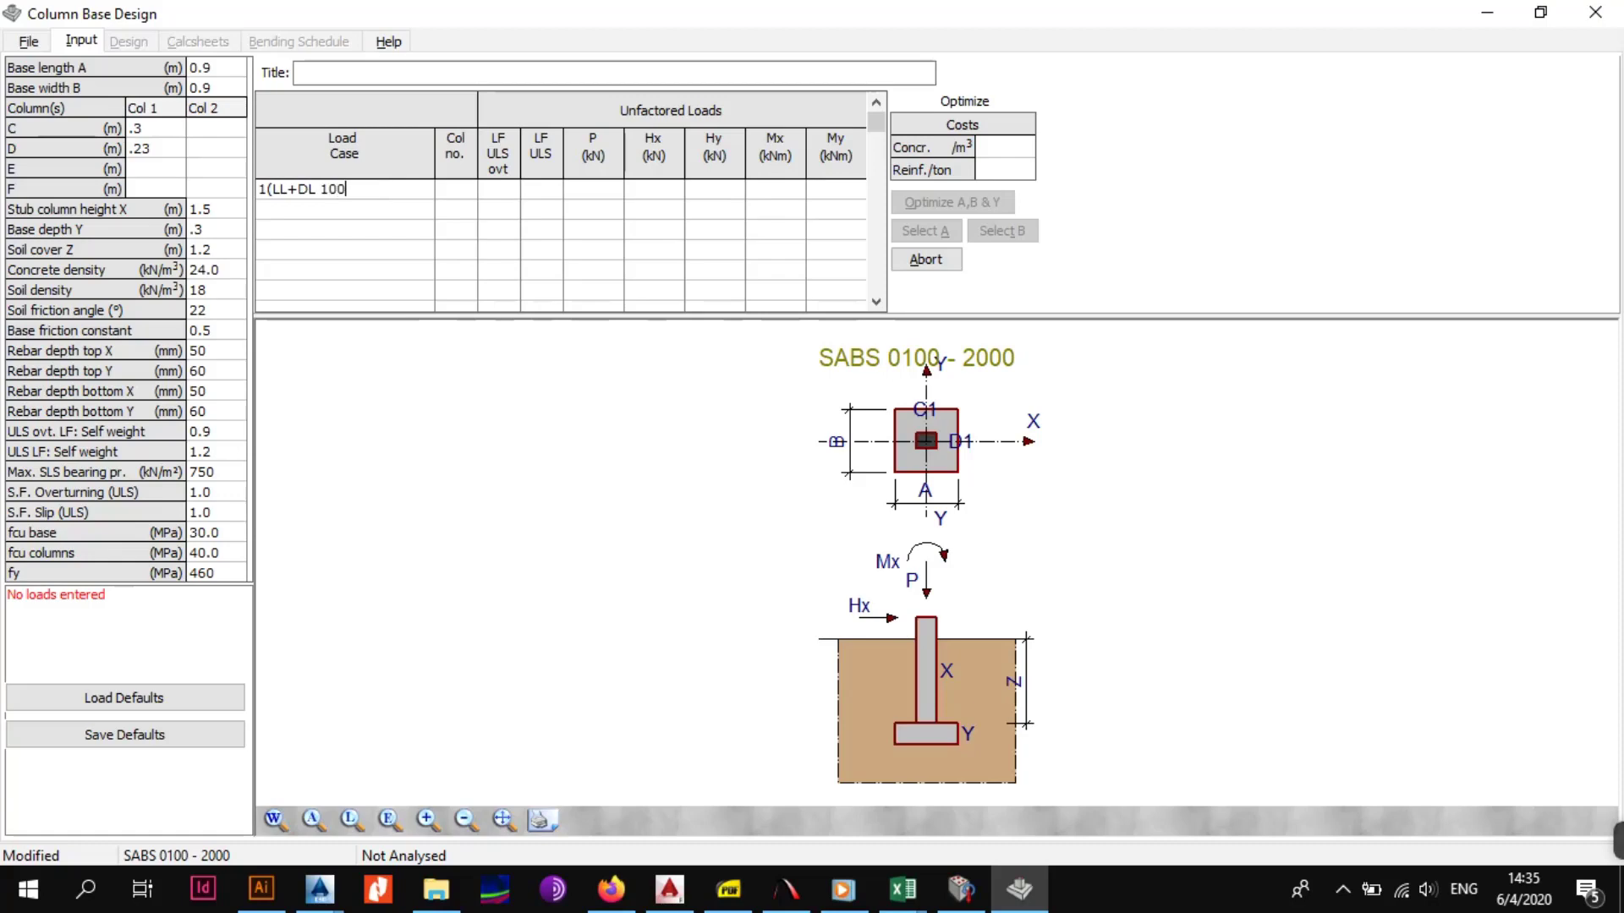
type("%)")
left_click(457, 249)
left_click(460, 193)
type("1")
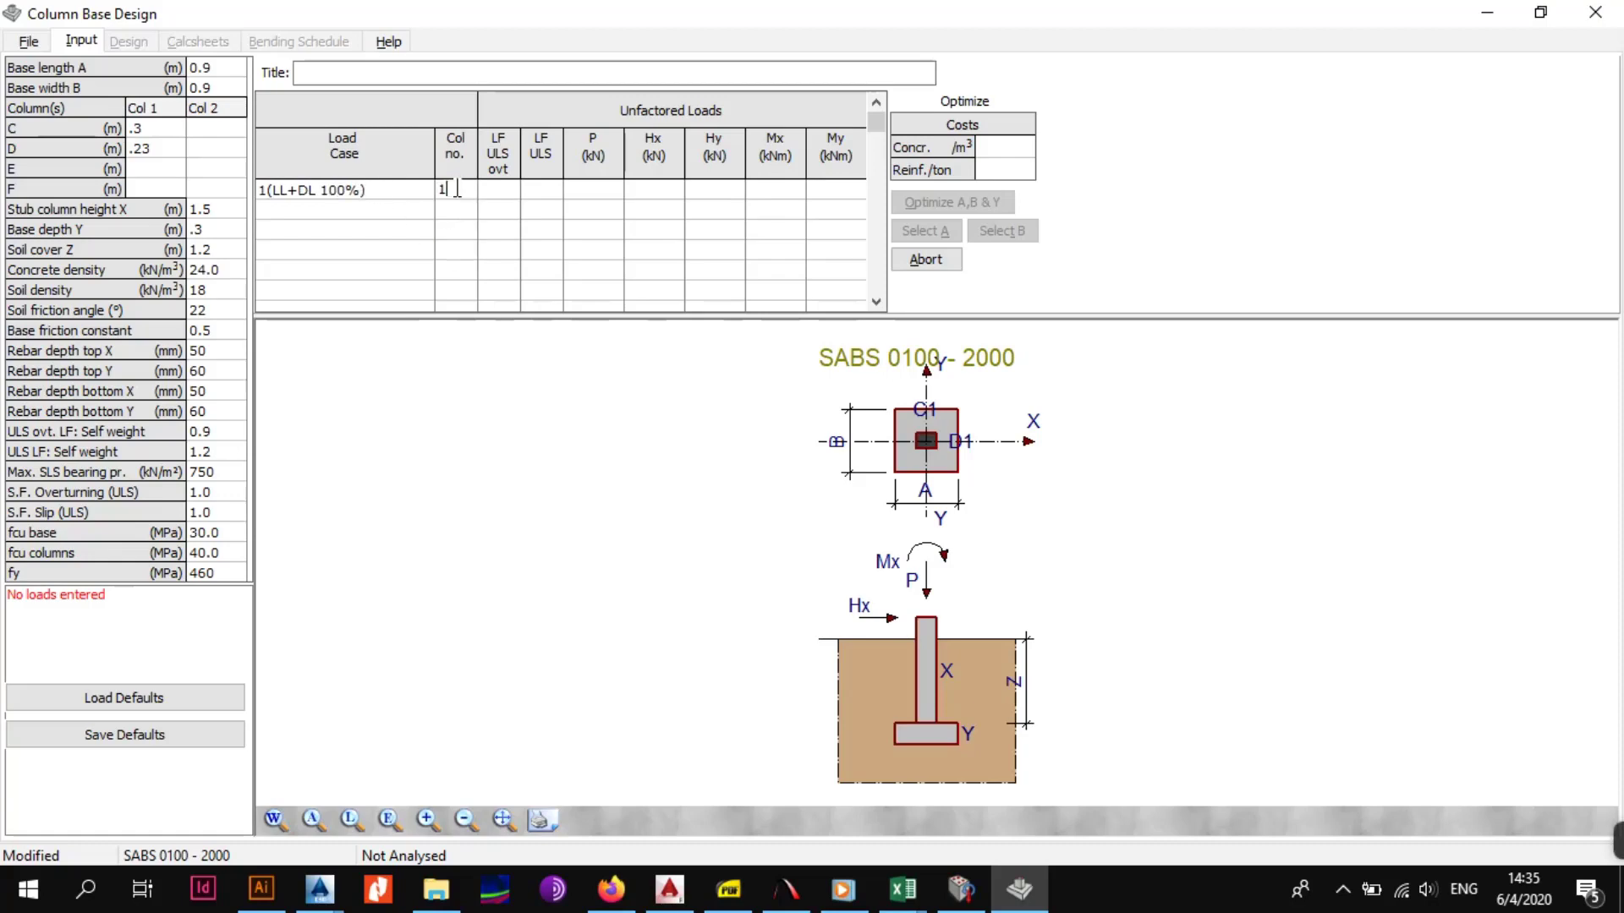
left_click(507, 191)
type("1.6")
left_click(535, 190)
type("1.6")
left_click(548, 233)
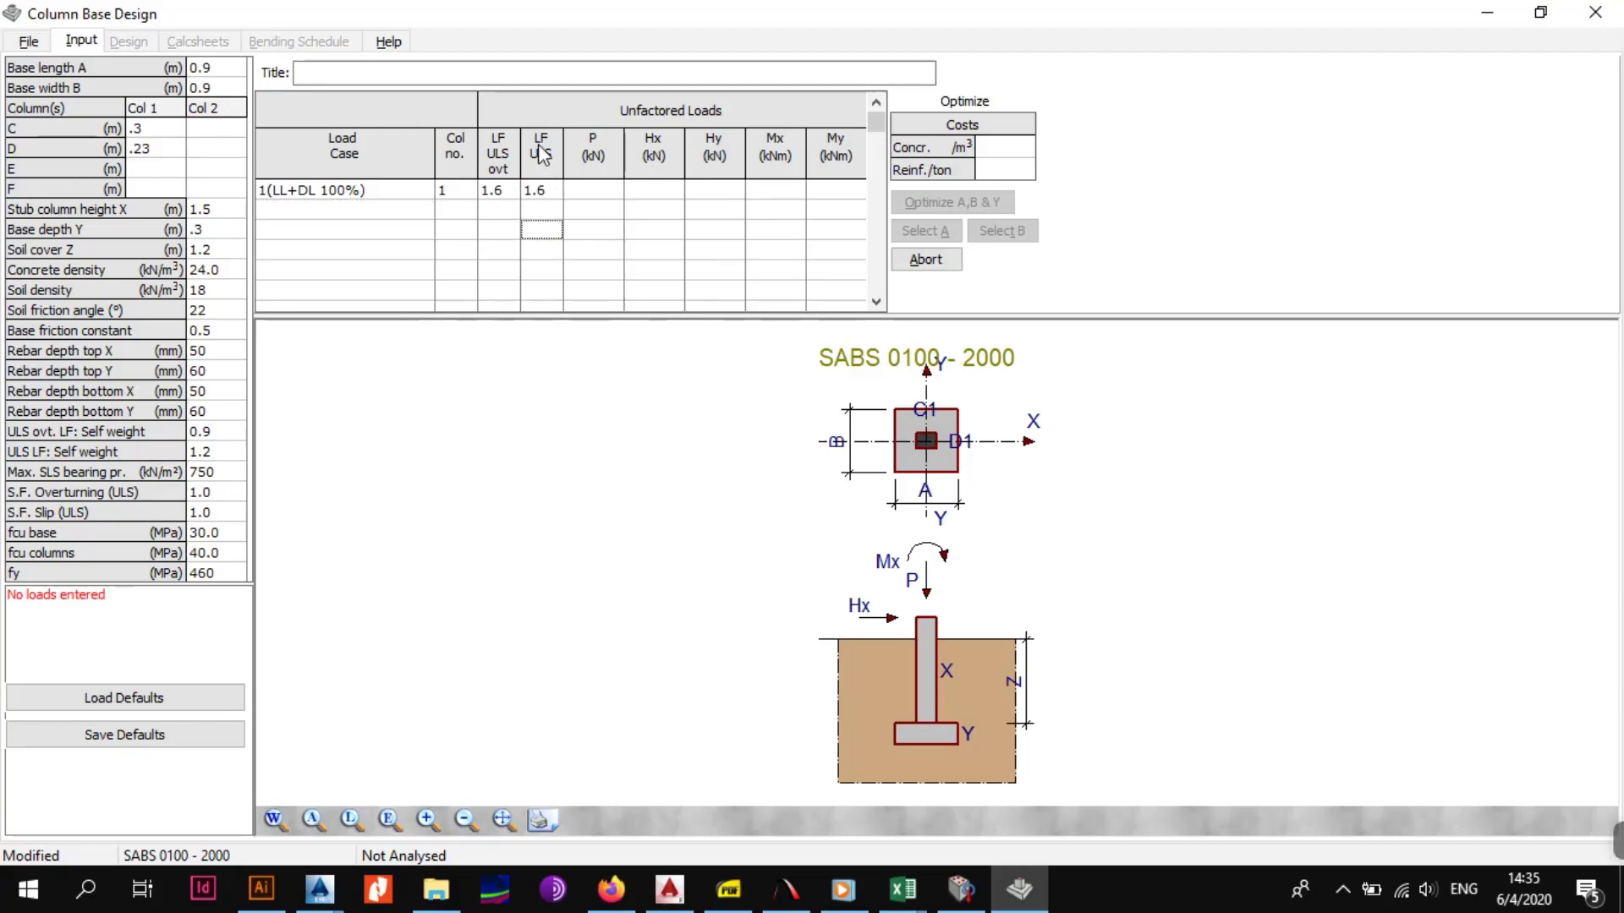
Step: Add a second column 1 load row with load factors 0.9 and 1.2
left_click(450, 211)
left_click(465, 208)
left_click(465, 208)
left_click(465, 208)
left_click(461, 229)
left_click(495, 211)
type("0.9")
left_click(551, 211)
type("1.2")
key("Return")
left_click(597, 252)
left_click(594, 191)
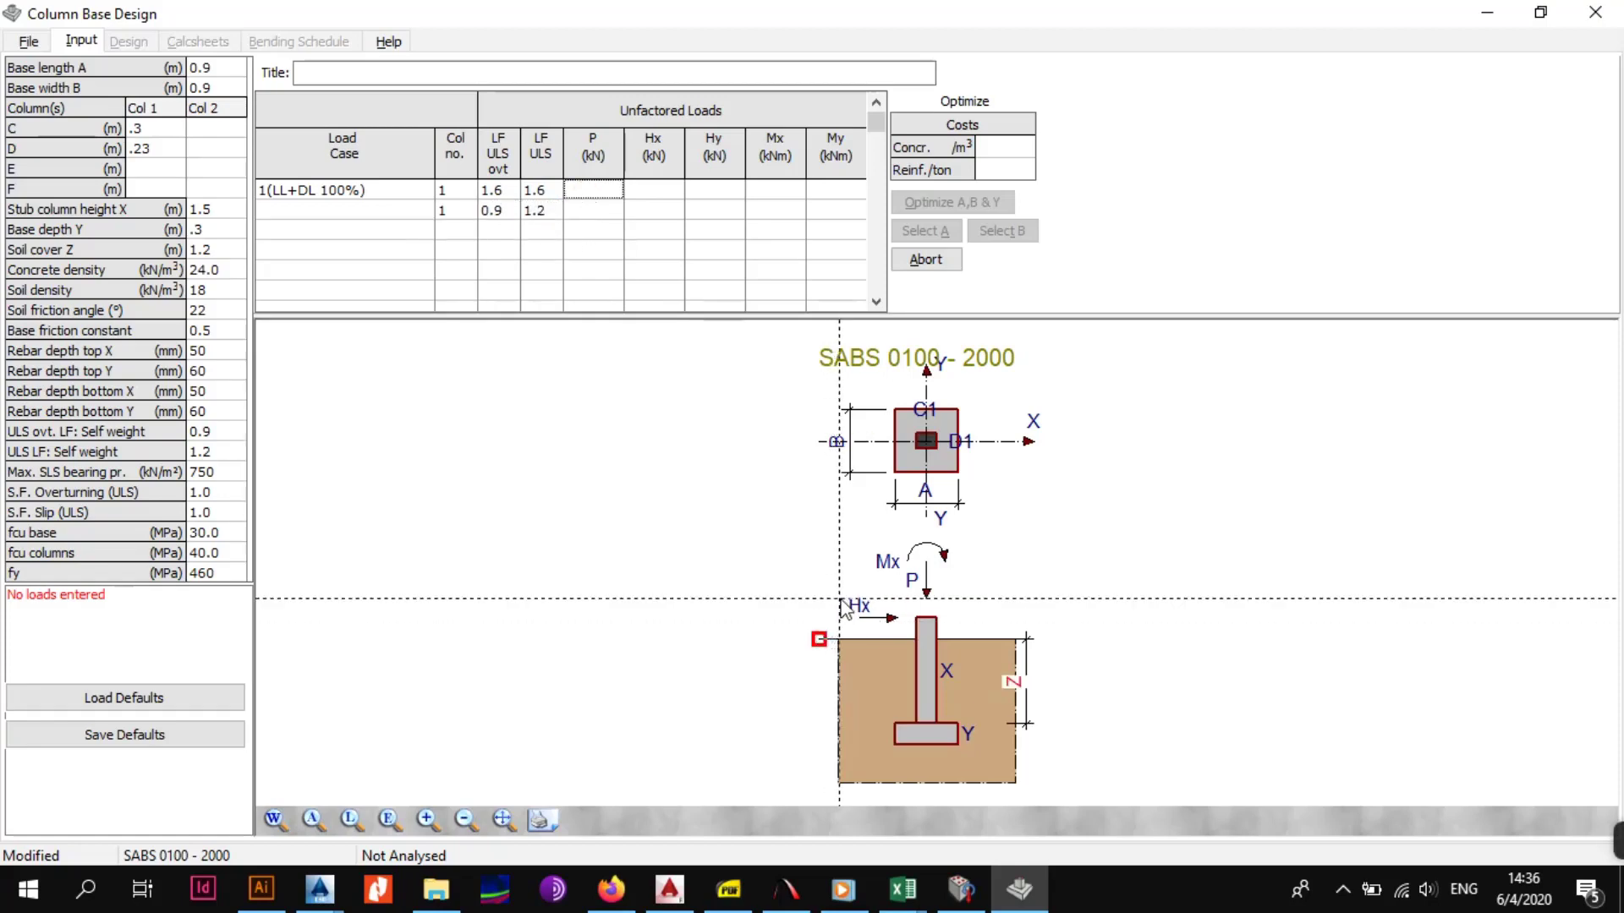
Step: Look up the F13 and I13 load totals in the COLUMN 01 TAKEDOWNS workbook
mouse_move(922, 894)
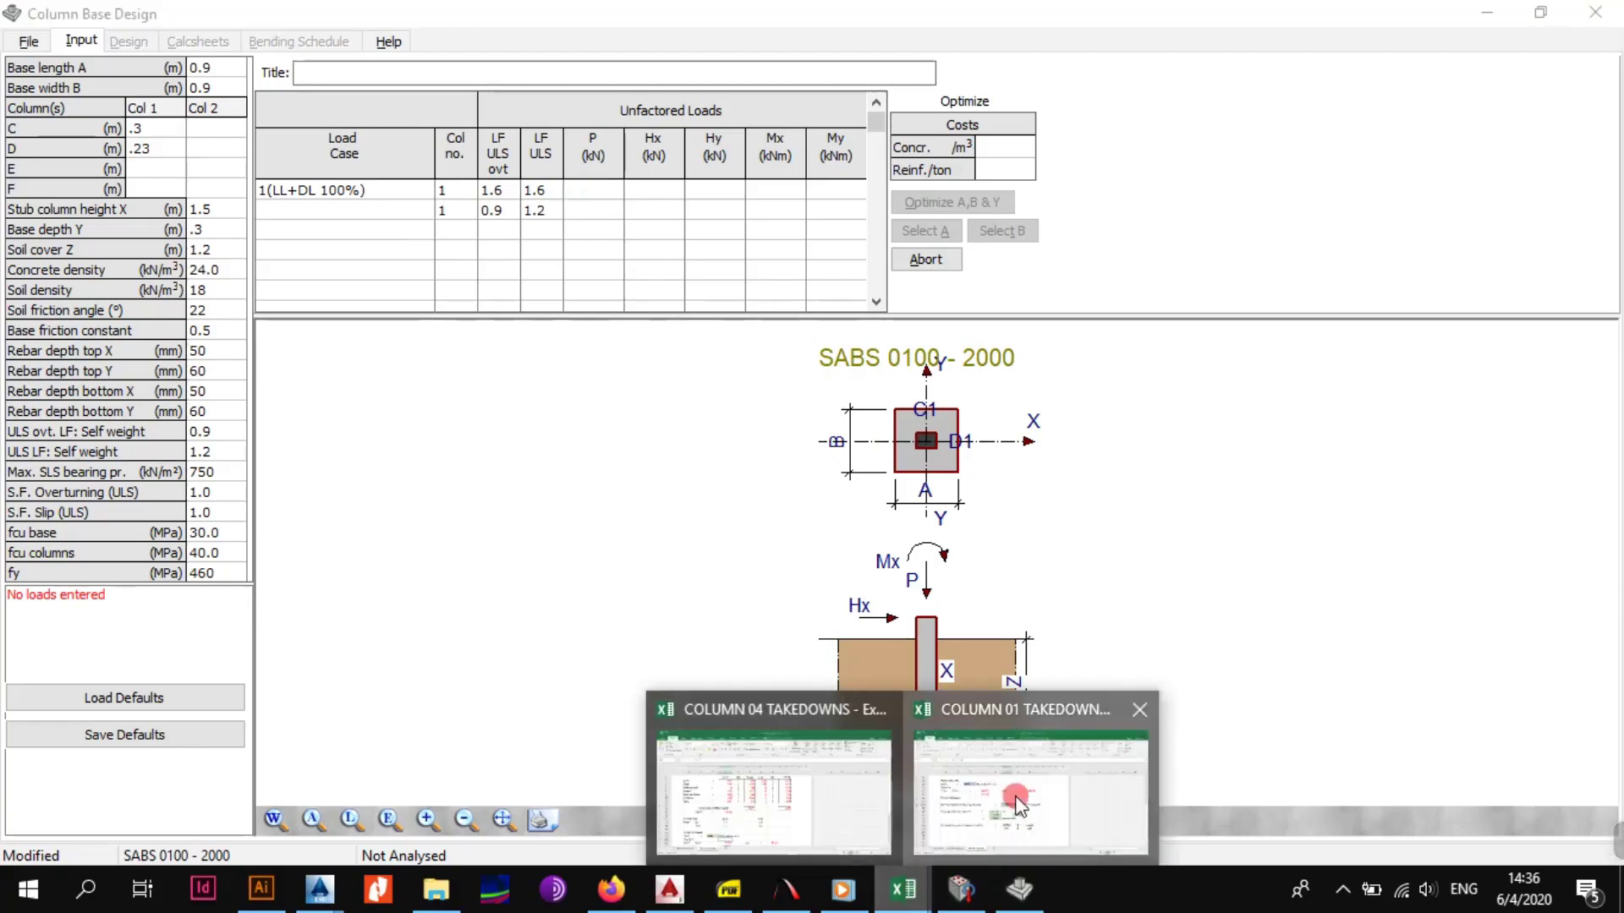
left_click(761, 761)
scroll(711, 545, "up", 6)
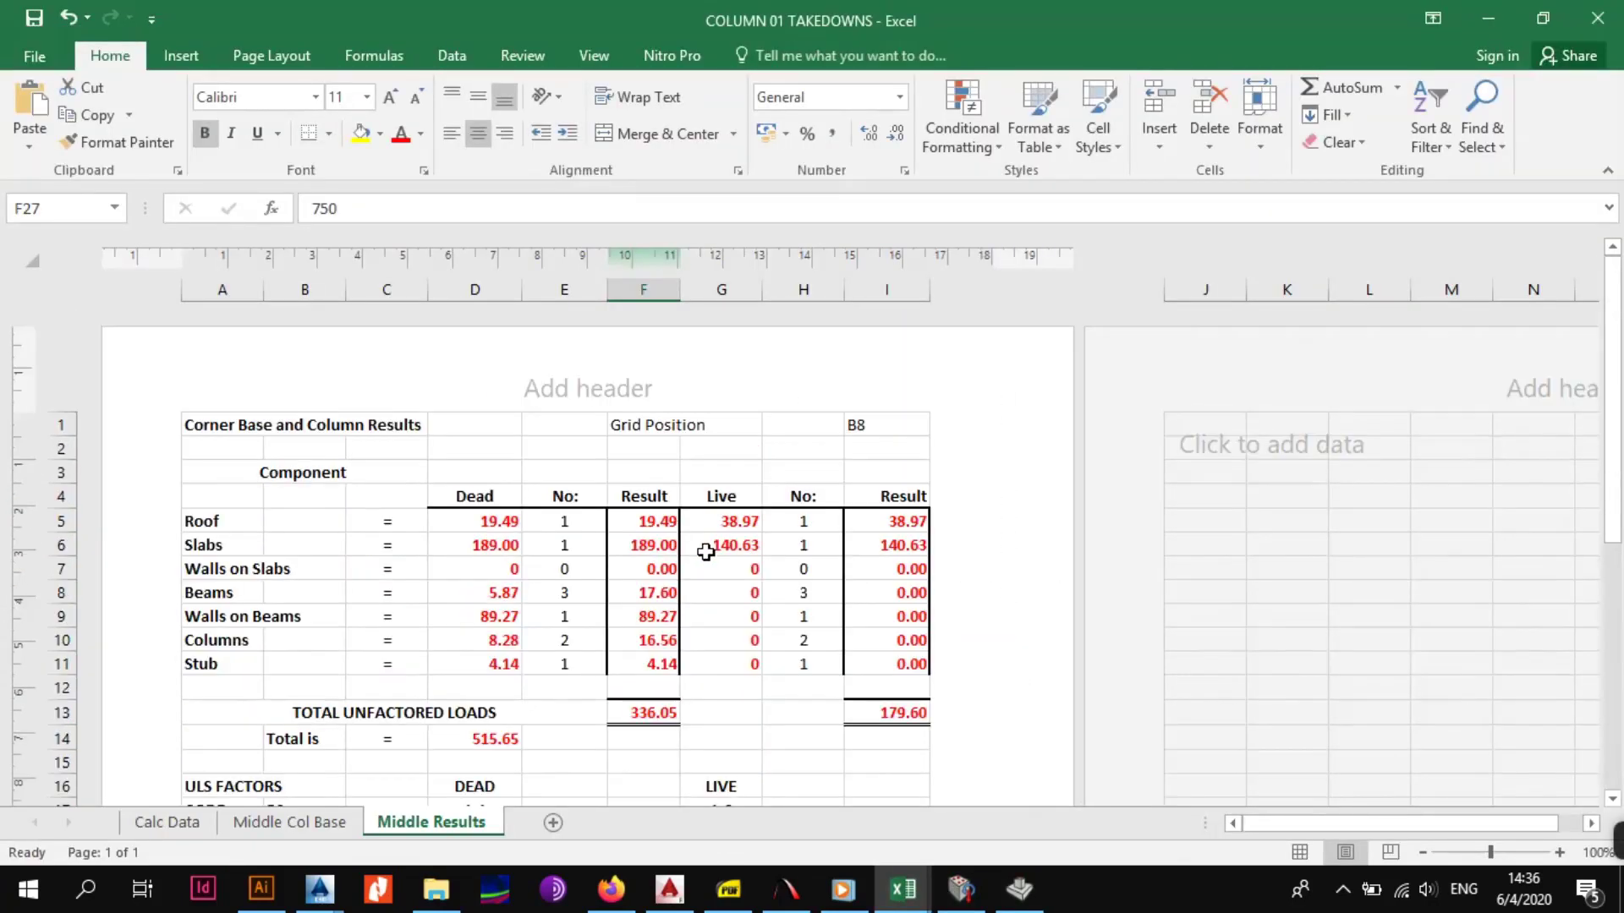
scroll(709, 554, "down", 2)
scroll(711, 554, "up", 1)
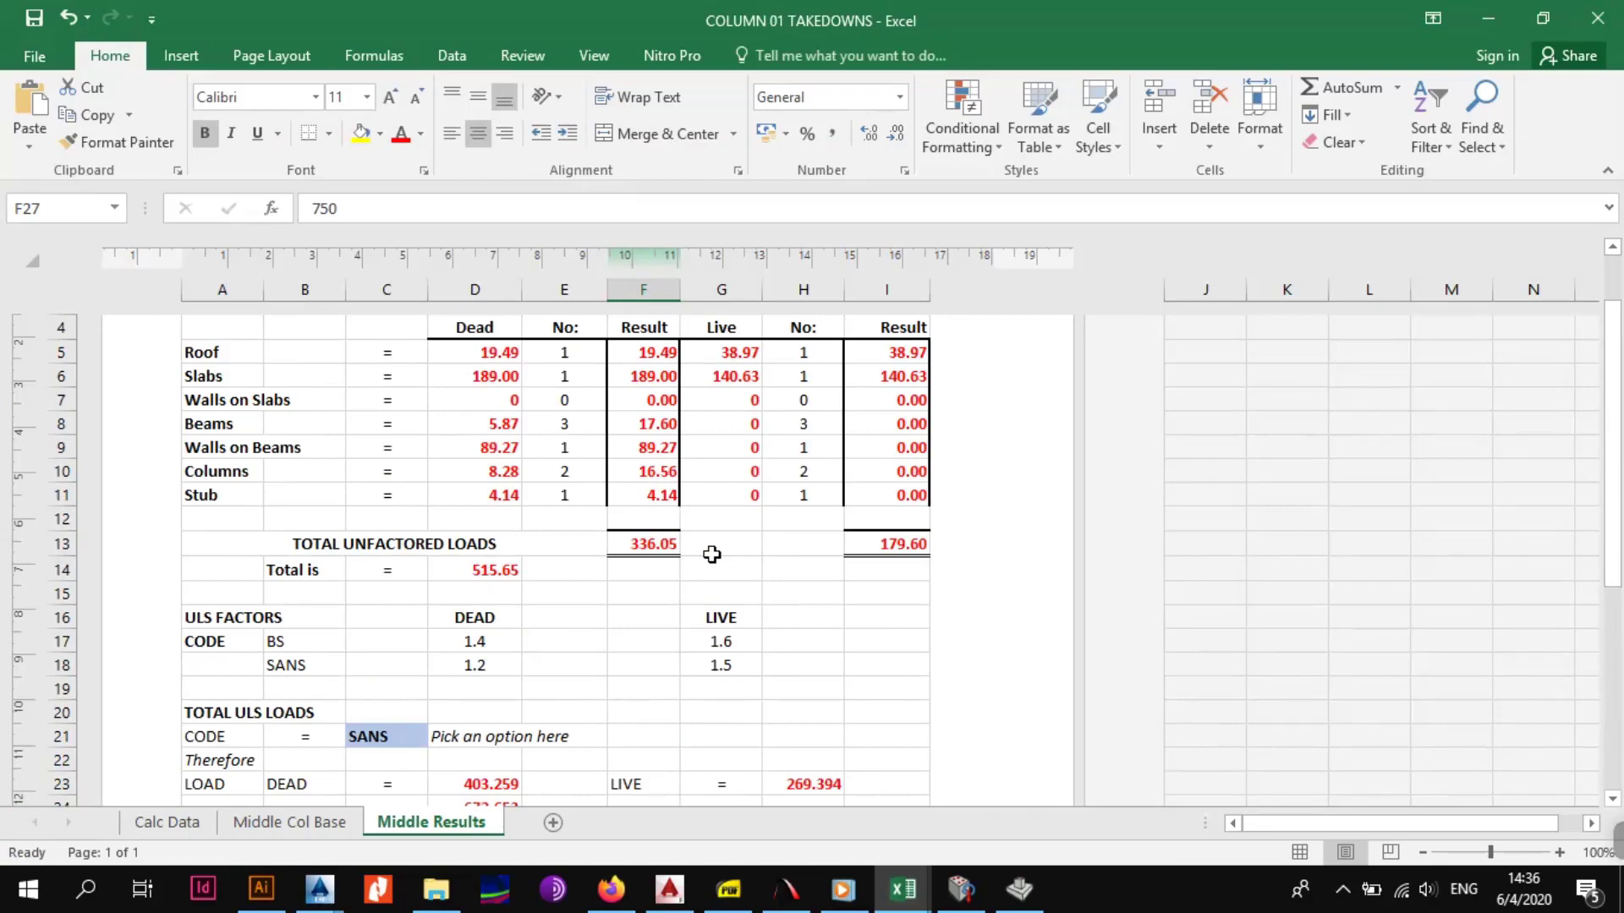
left_click(657, 545)
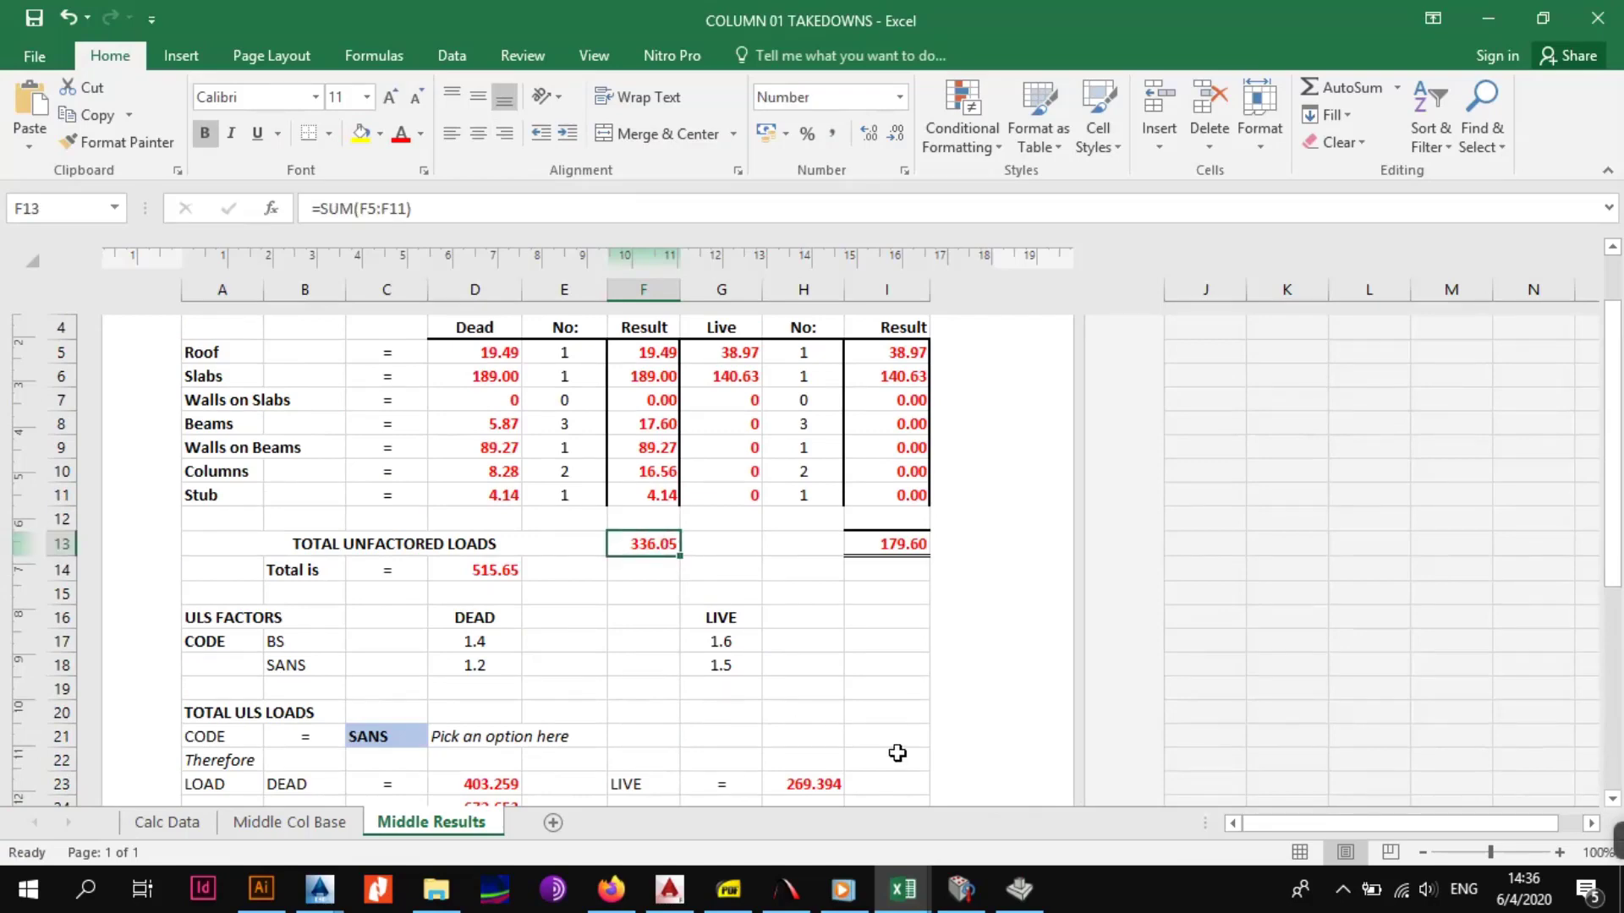
left_click(1013, 894)
Step: Enter axial loads of 336.05 kN and 179.60 kN for the two rows and run the design
left_click(588, 191)
type("3")
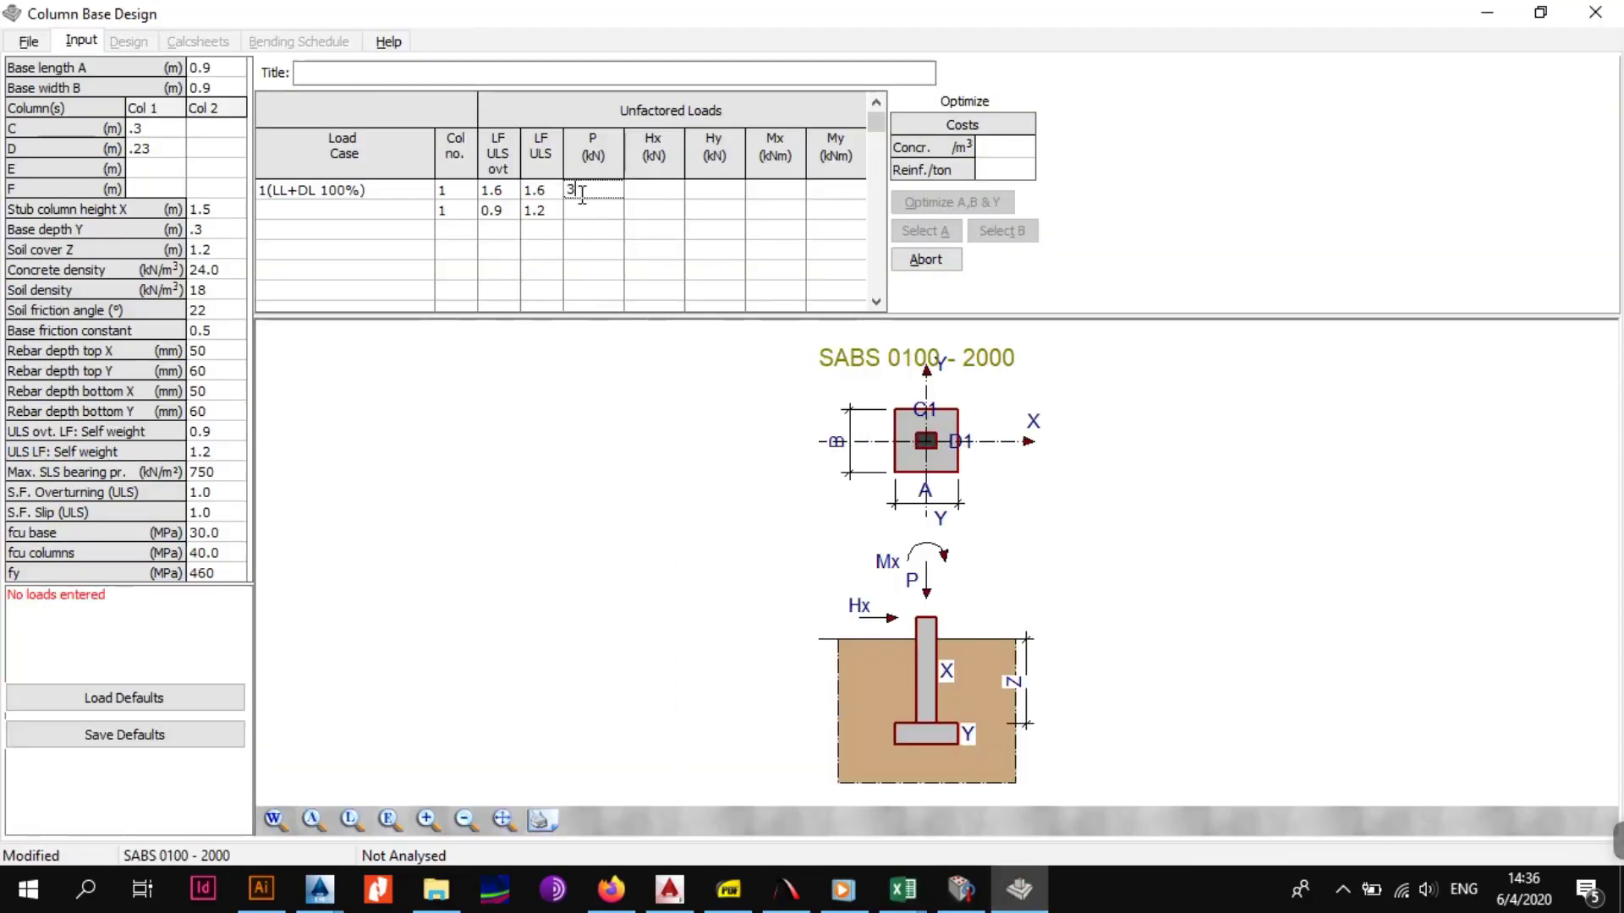
type("36.05")
left_click(609, 250)
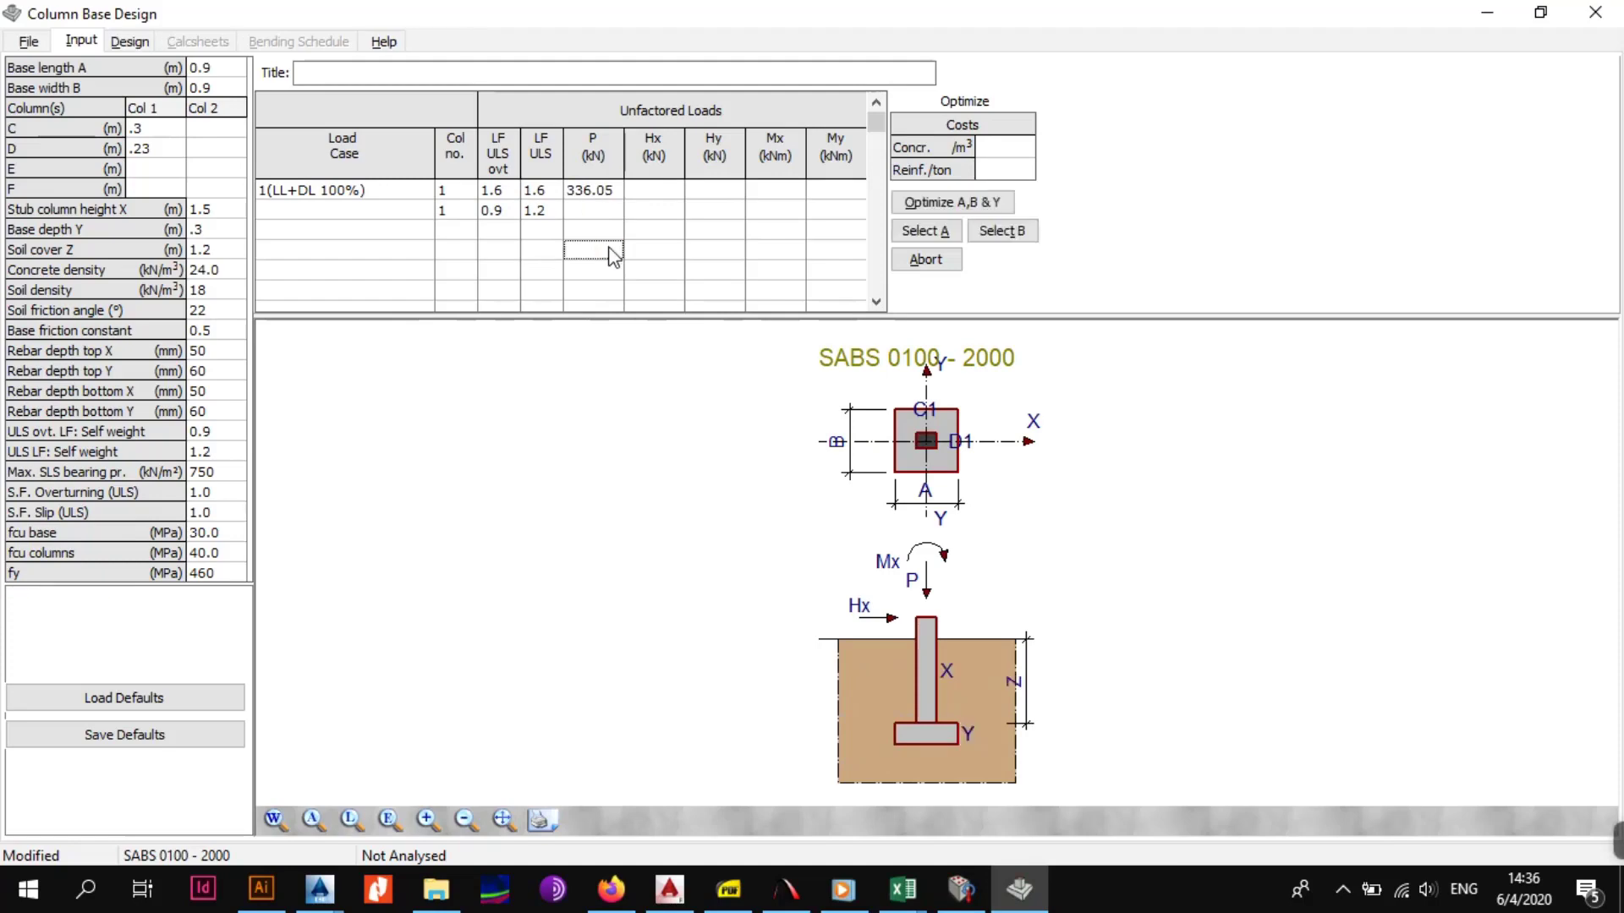
left_click(1019, 888)
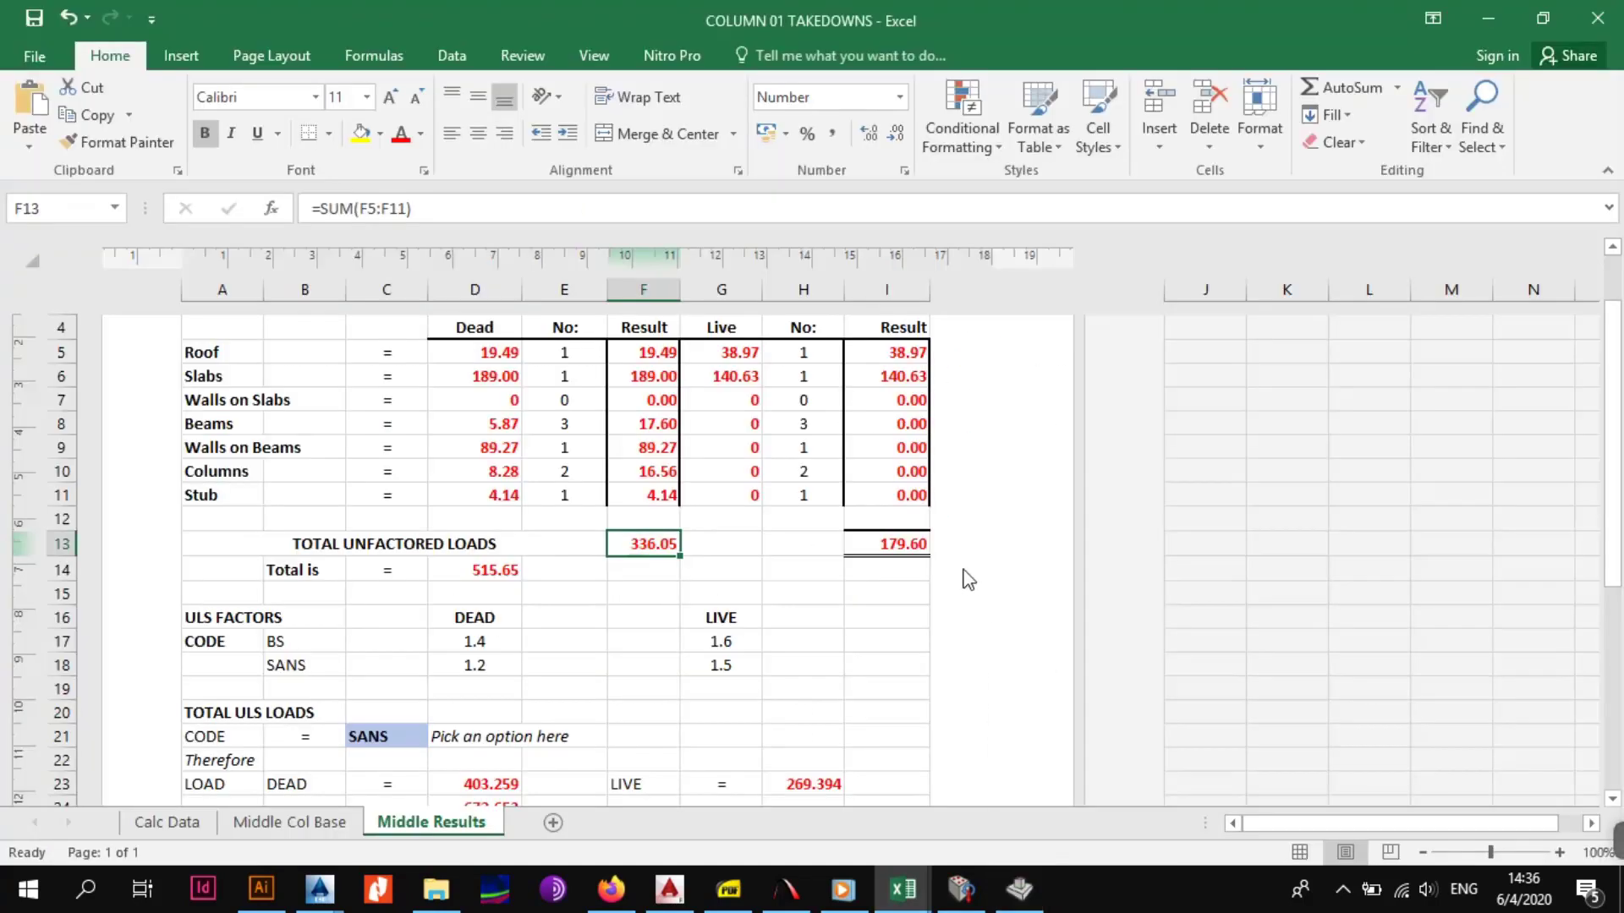
left_click(1019, 888)
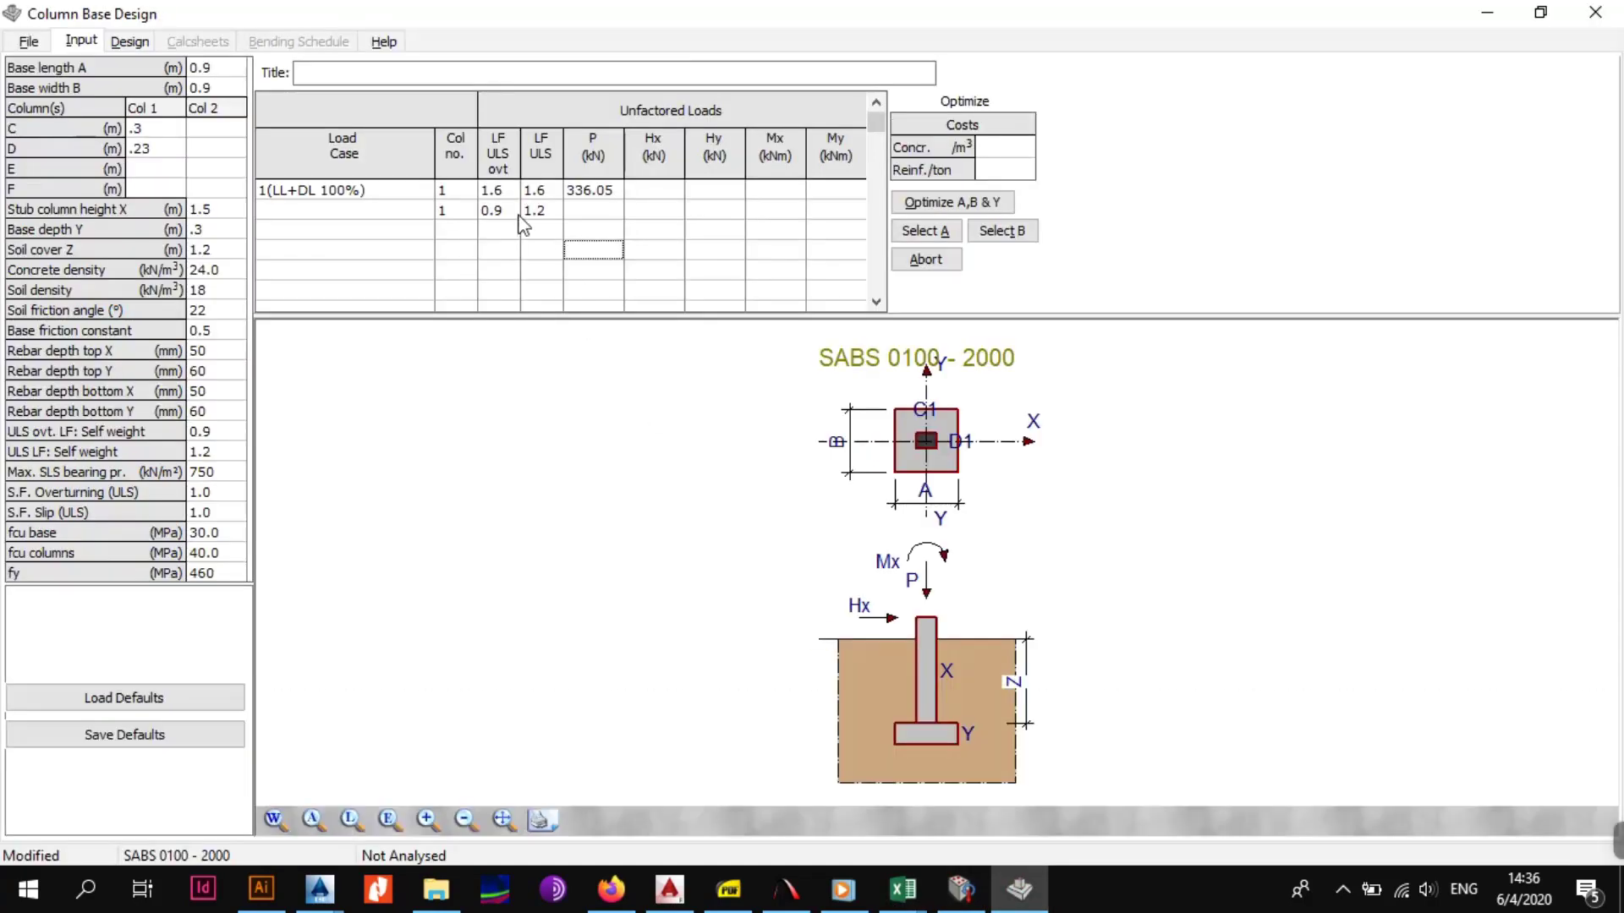
type("179.60")
left_click(609, 233)
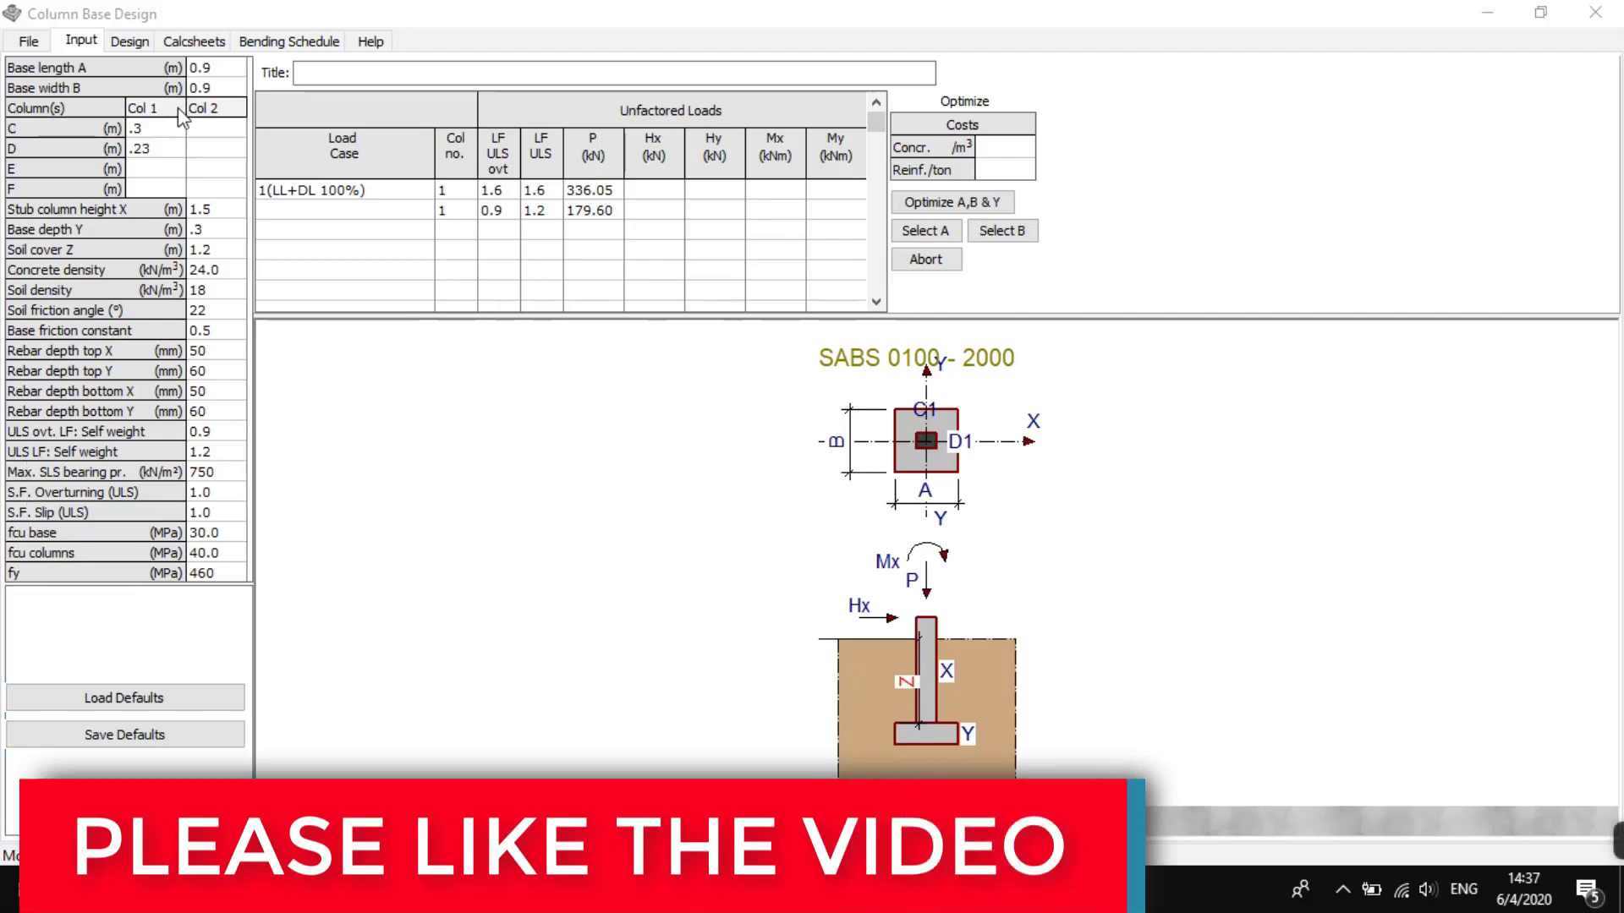
left_click(137, 44)
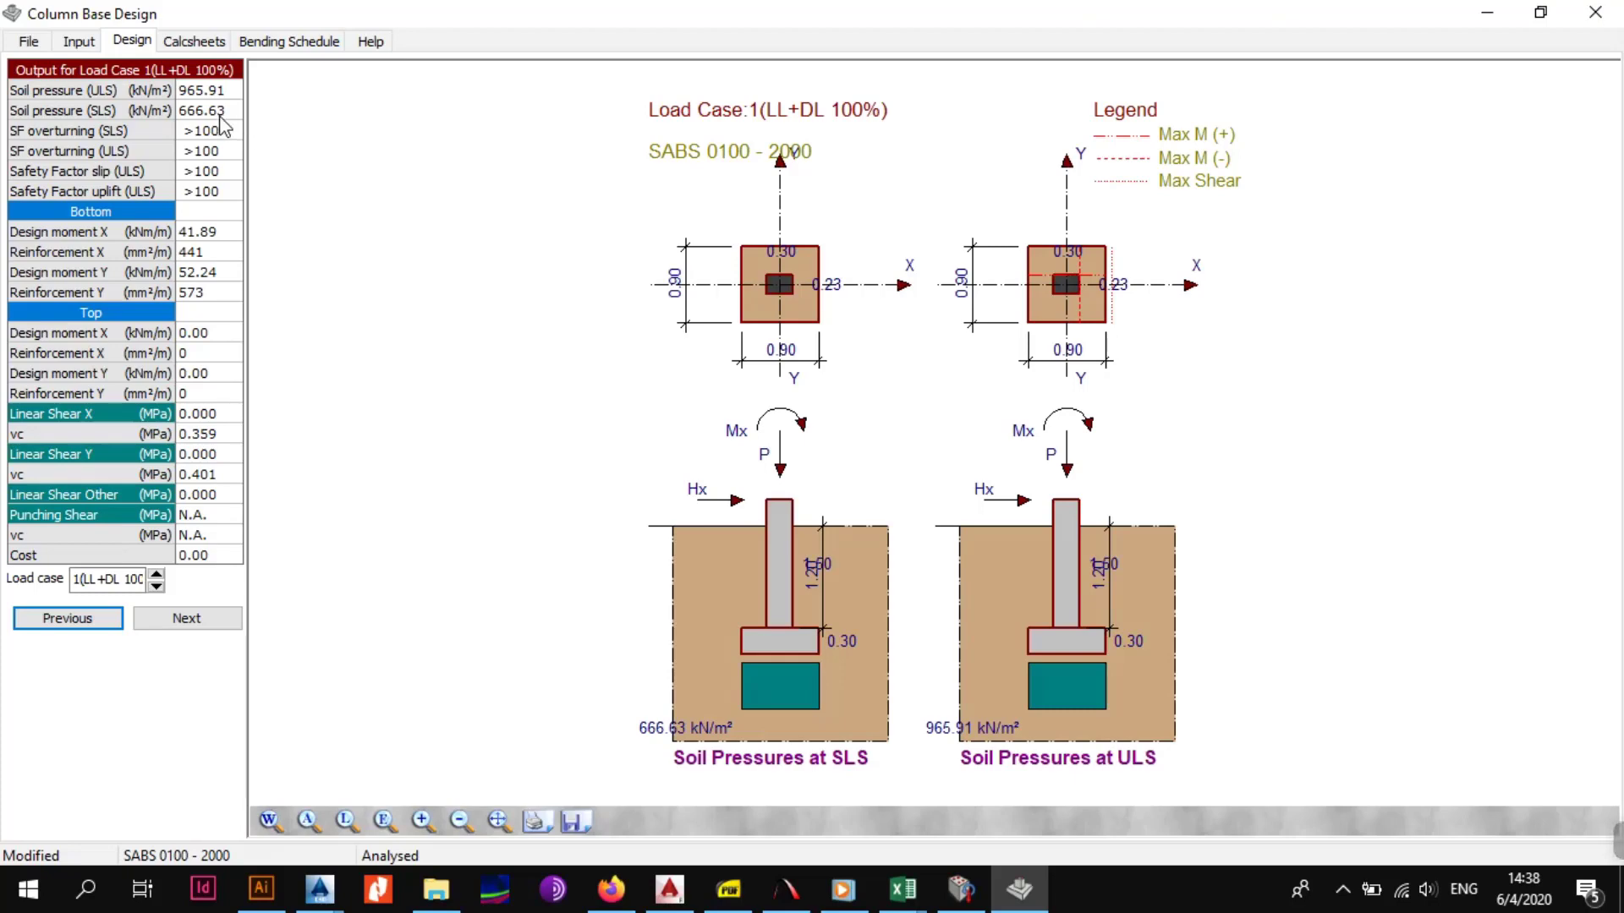
Step: Recheck the input data, then return to results showing 441 and 573 mm²/m bottom reinforcement
left_click(79, 41)
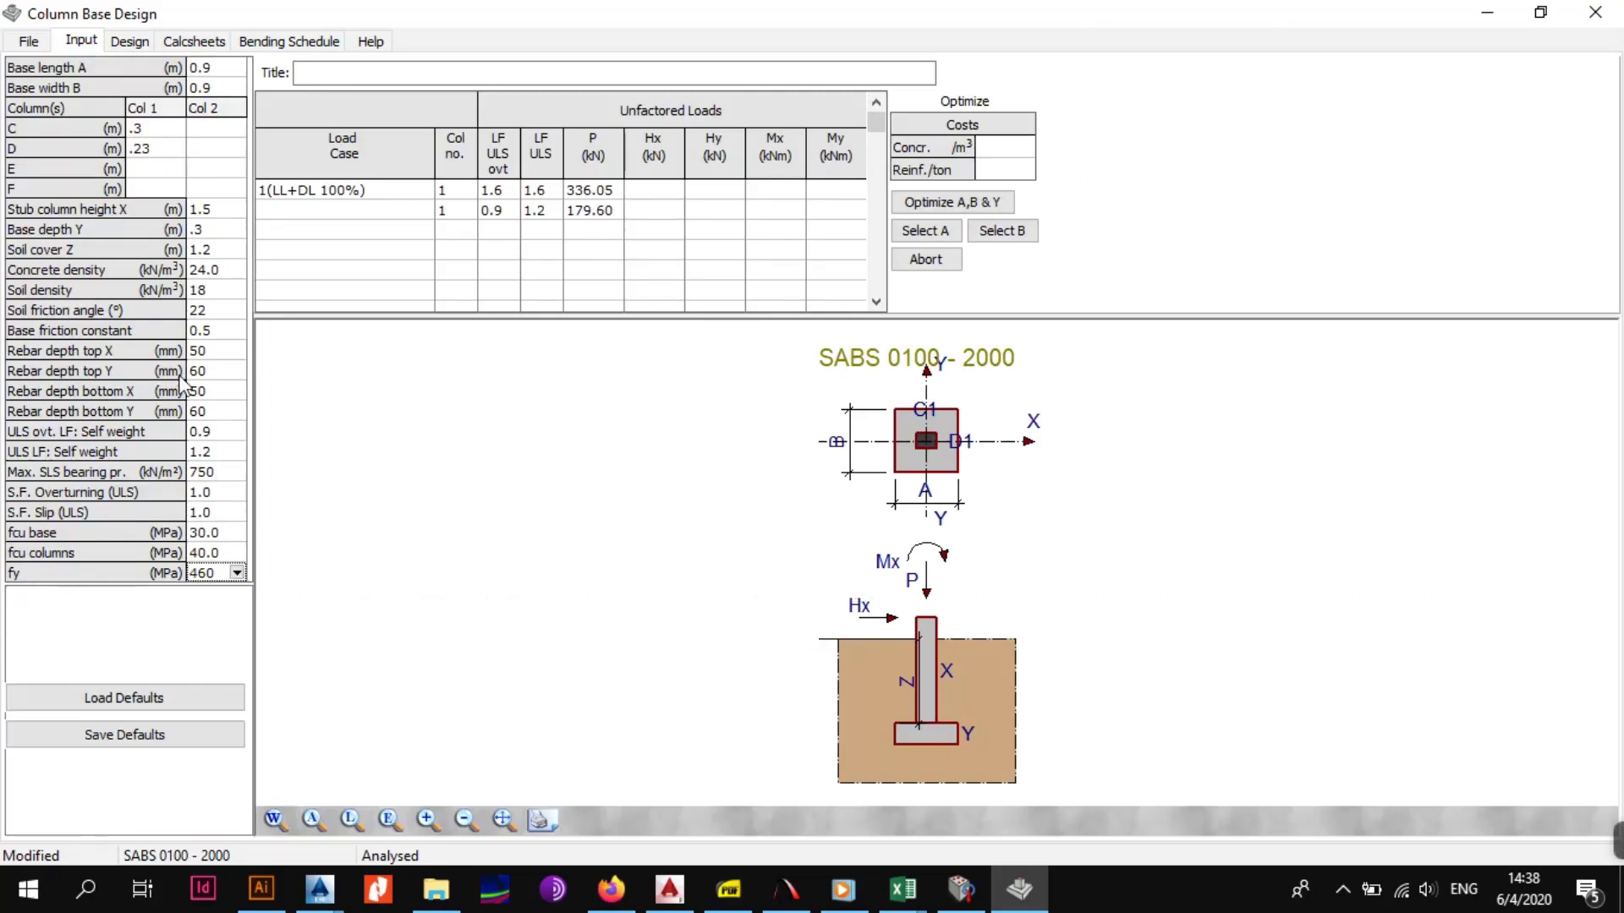
left_click(127, 41)
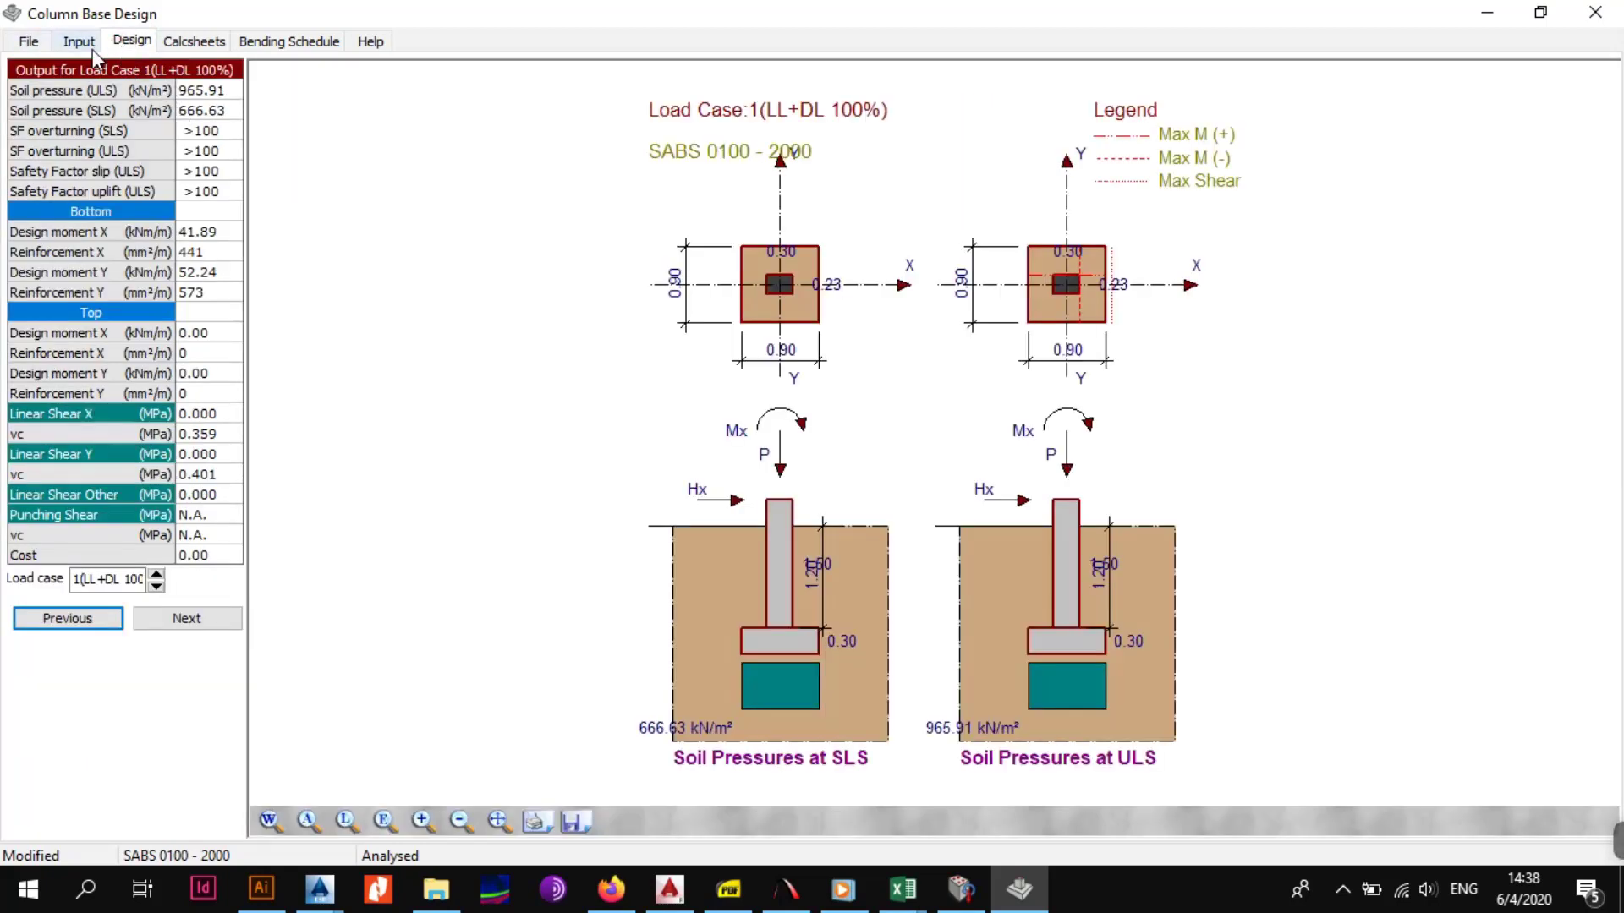
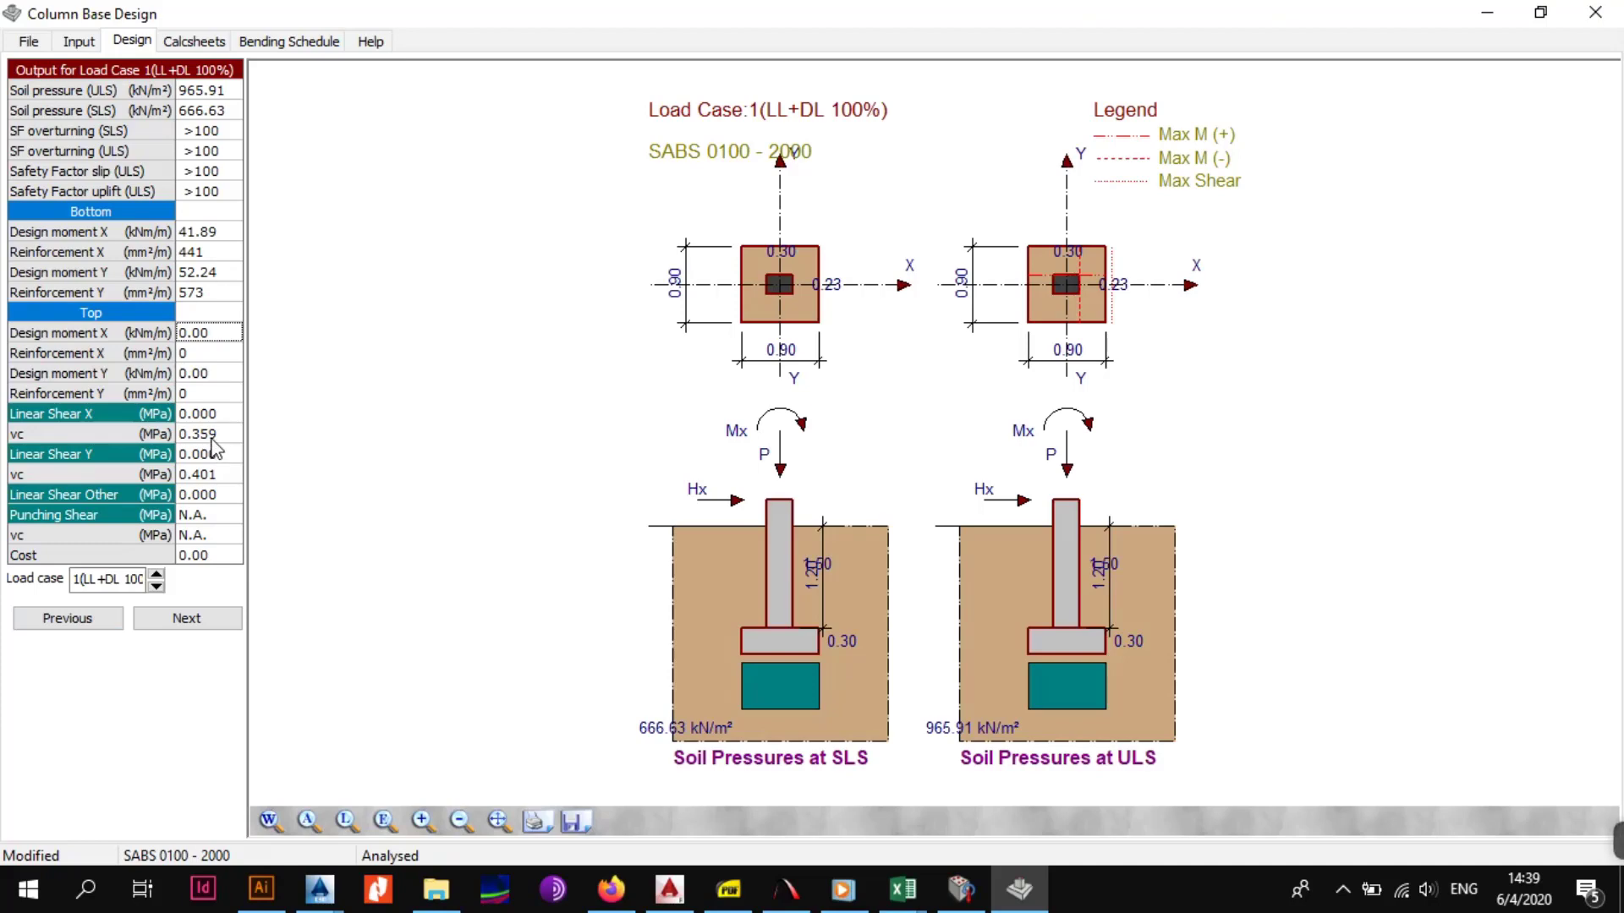
left_click(216, 419)
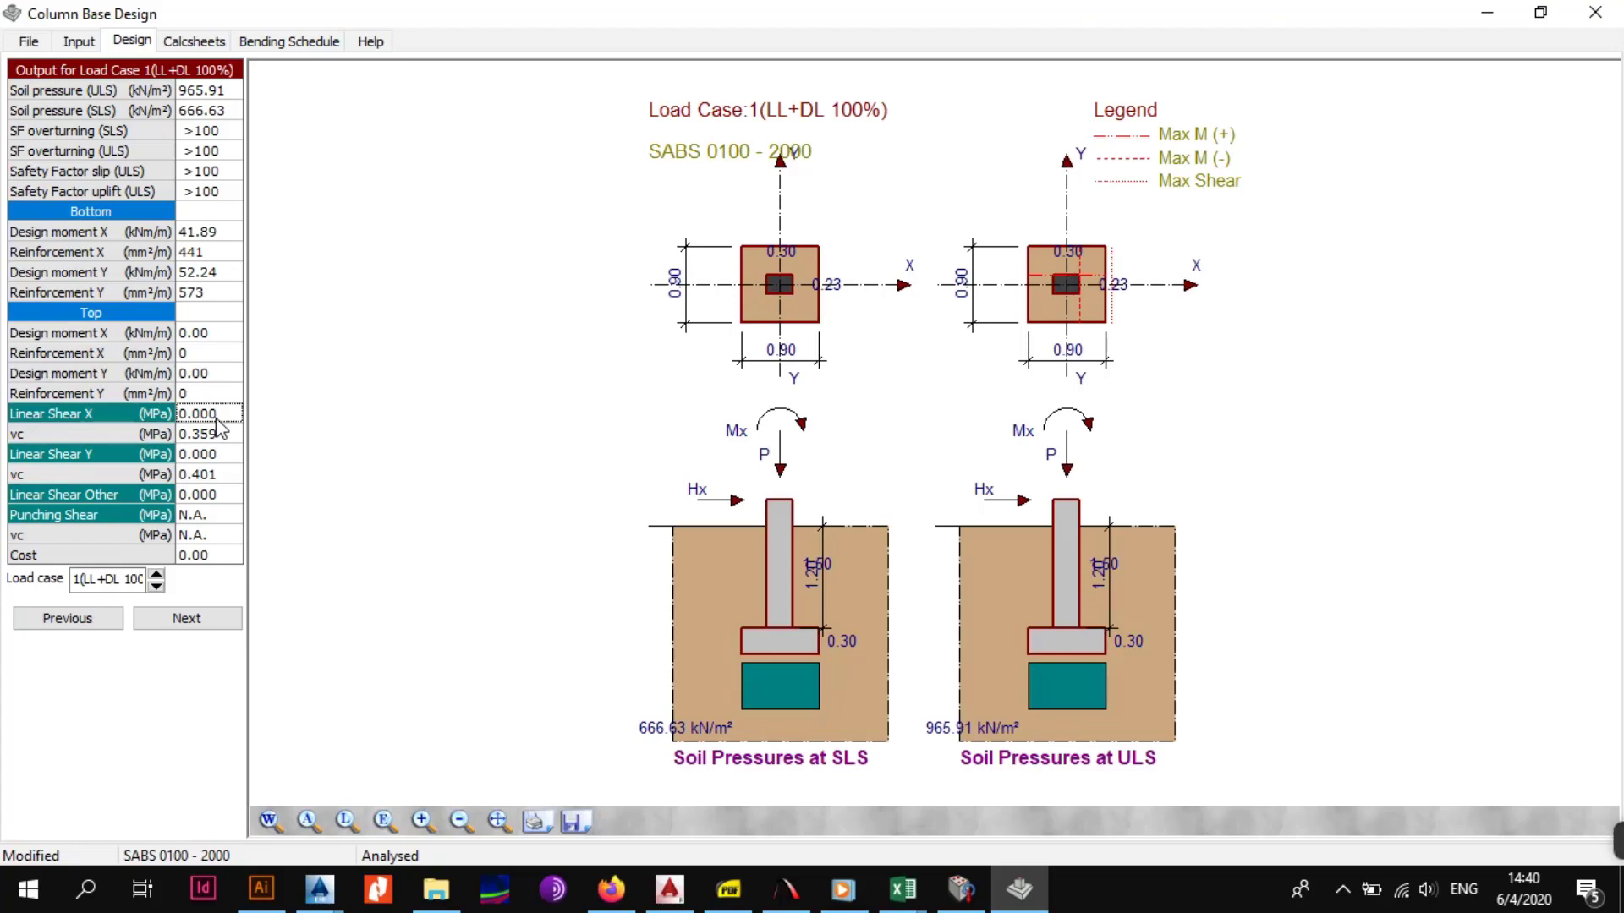
left_click(223, 458)
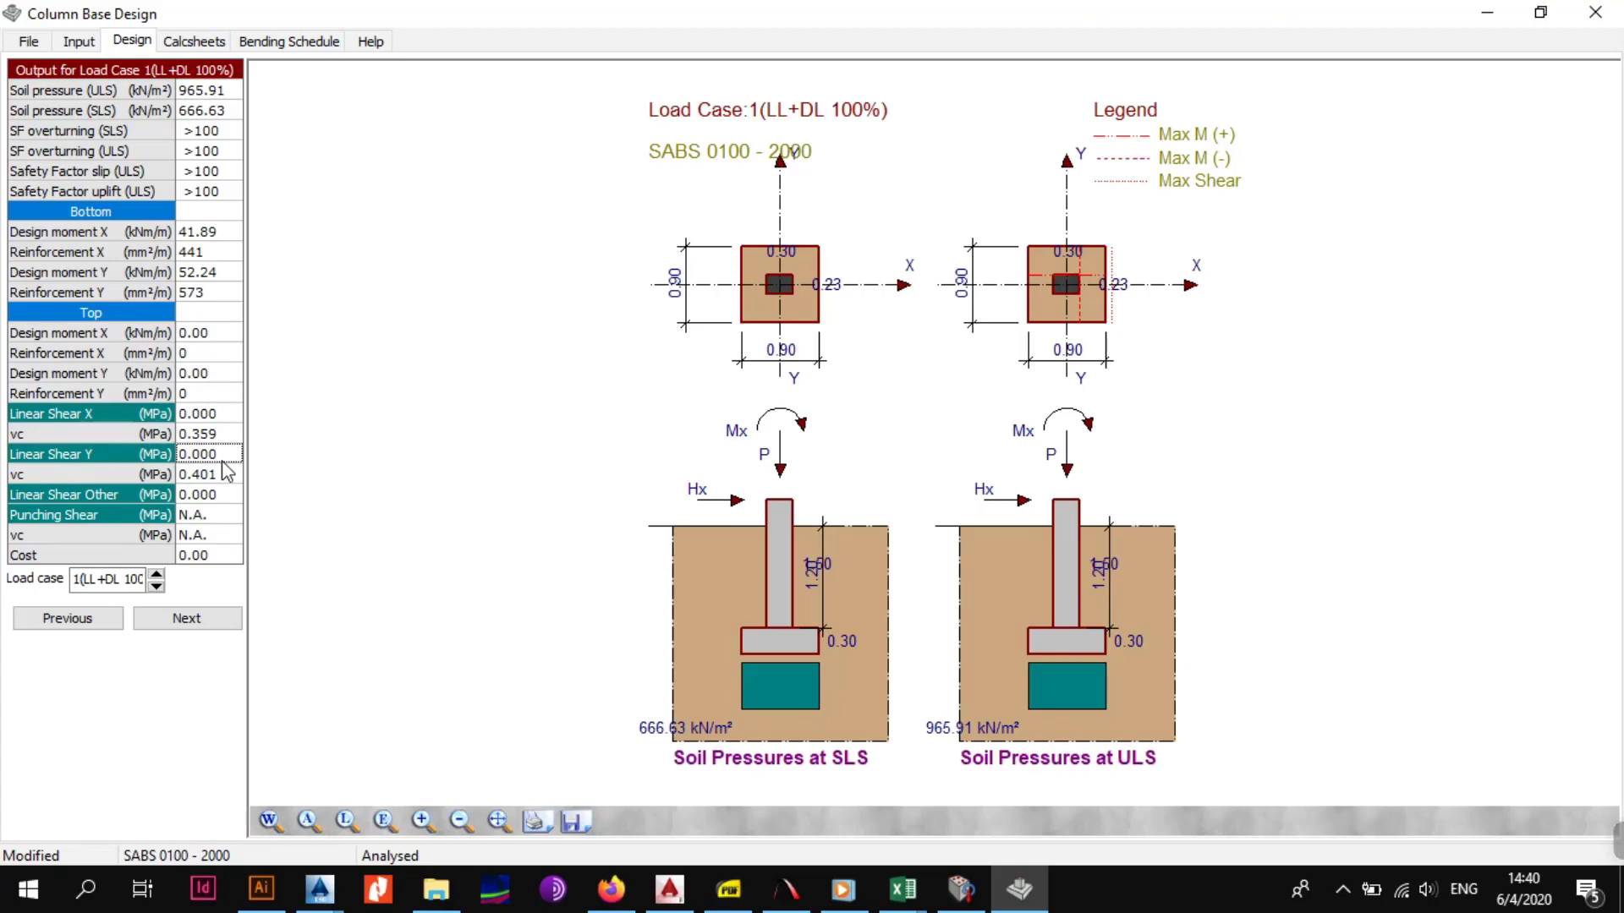
left_click(225, 474)
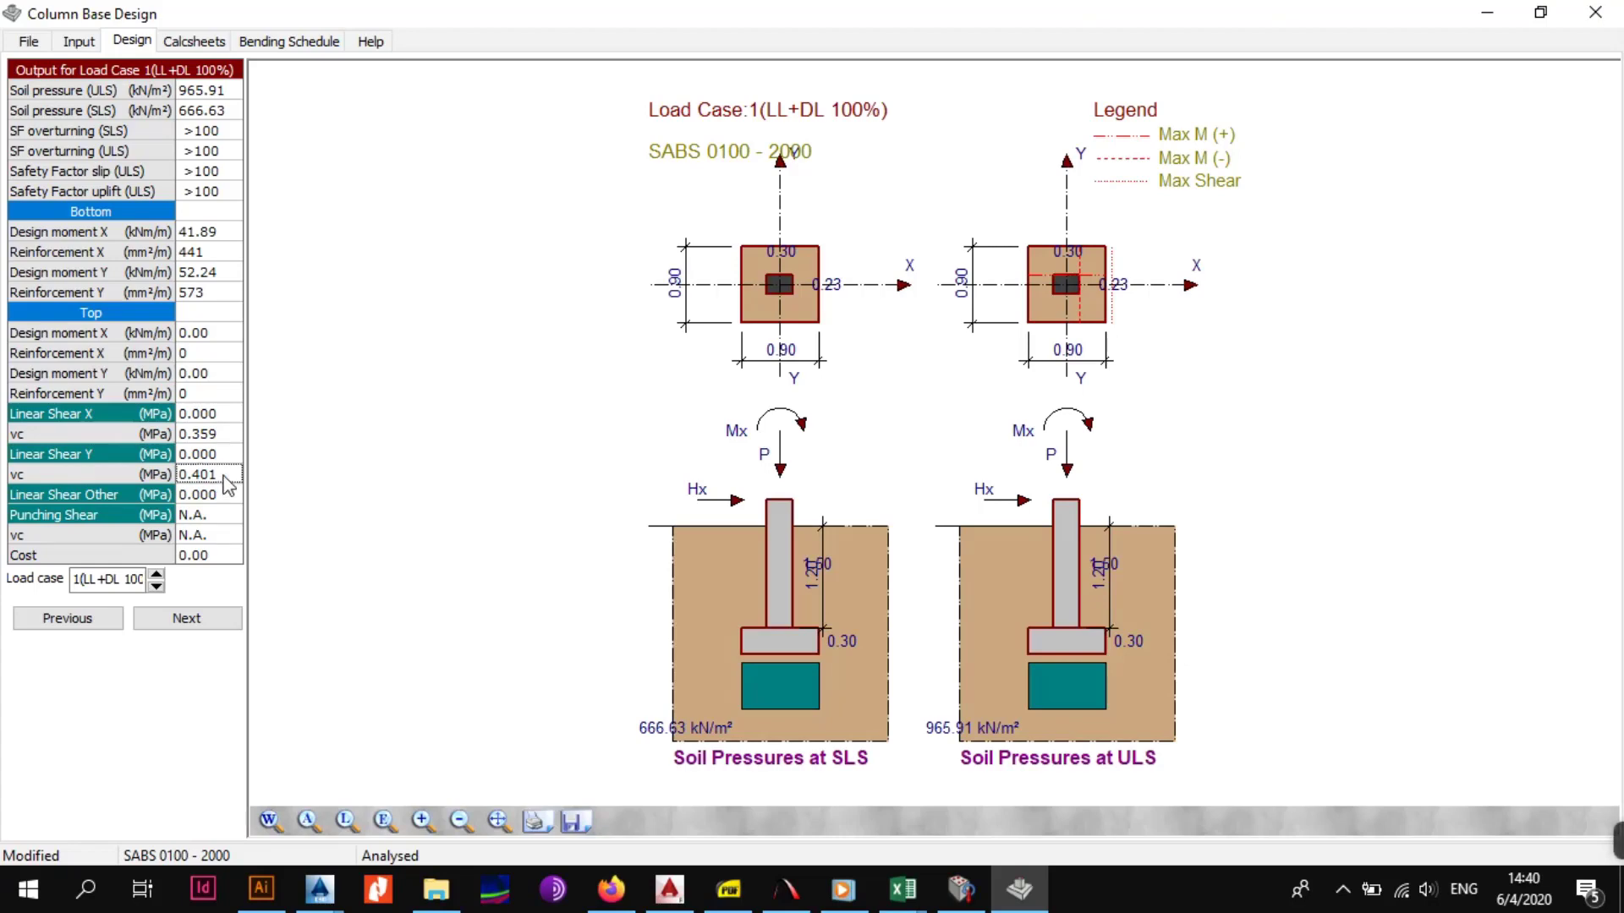
left_click(225, 494)
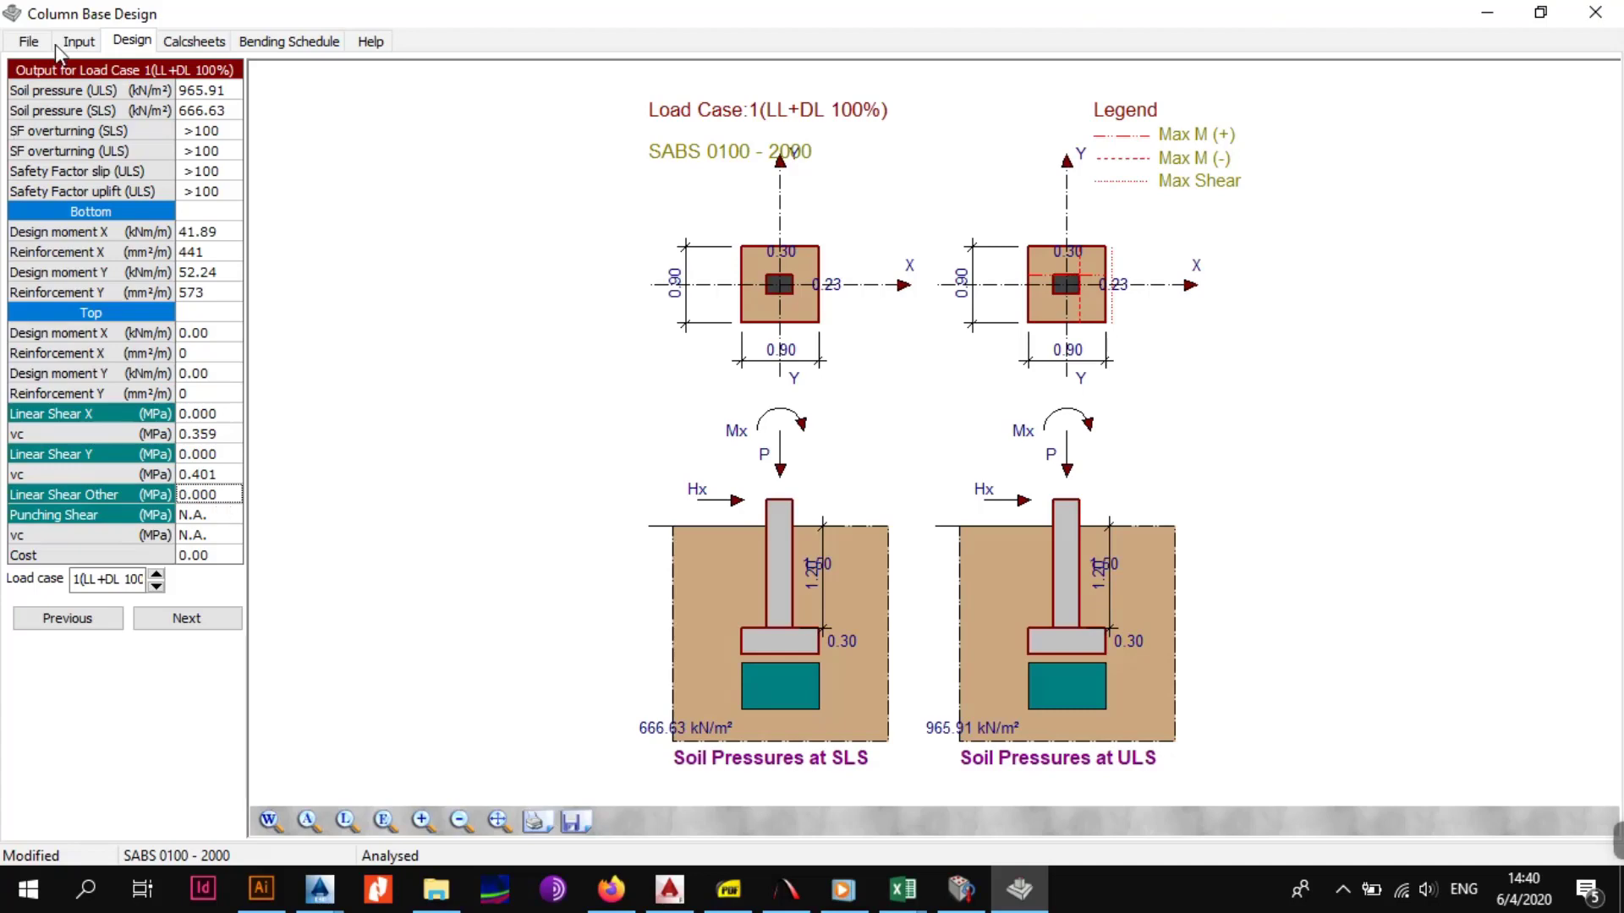
Step: Set base depth Y to 0.25 m and analyse, checking Linear Shear Y 0.265 and ULS soil pressure
left_click(82, 38)
left_click(218, 229)
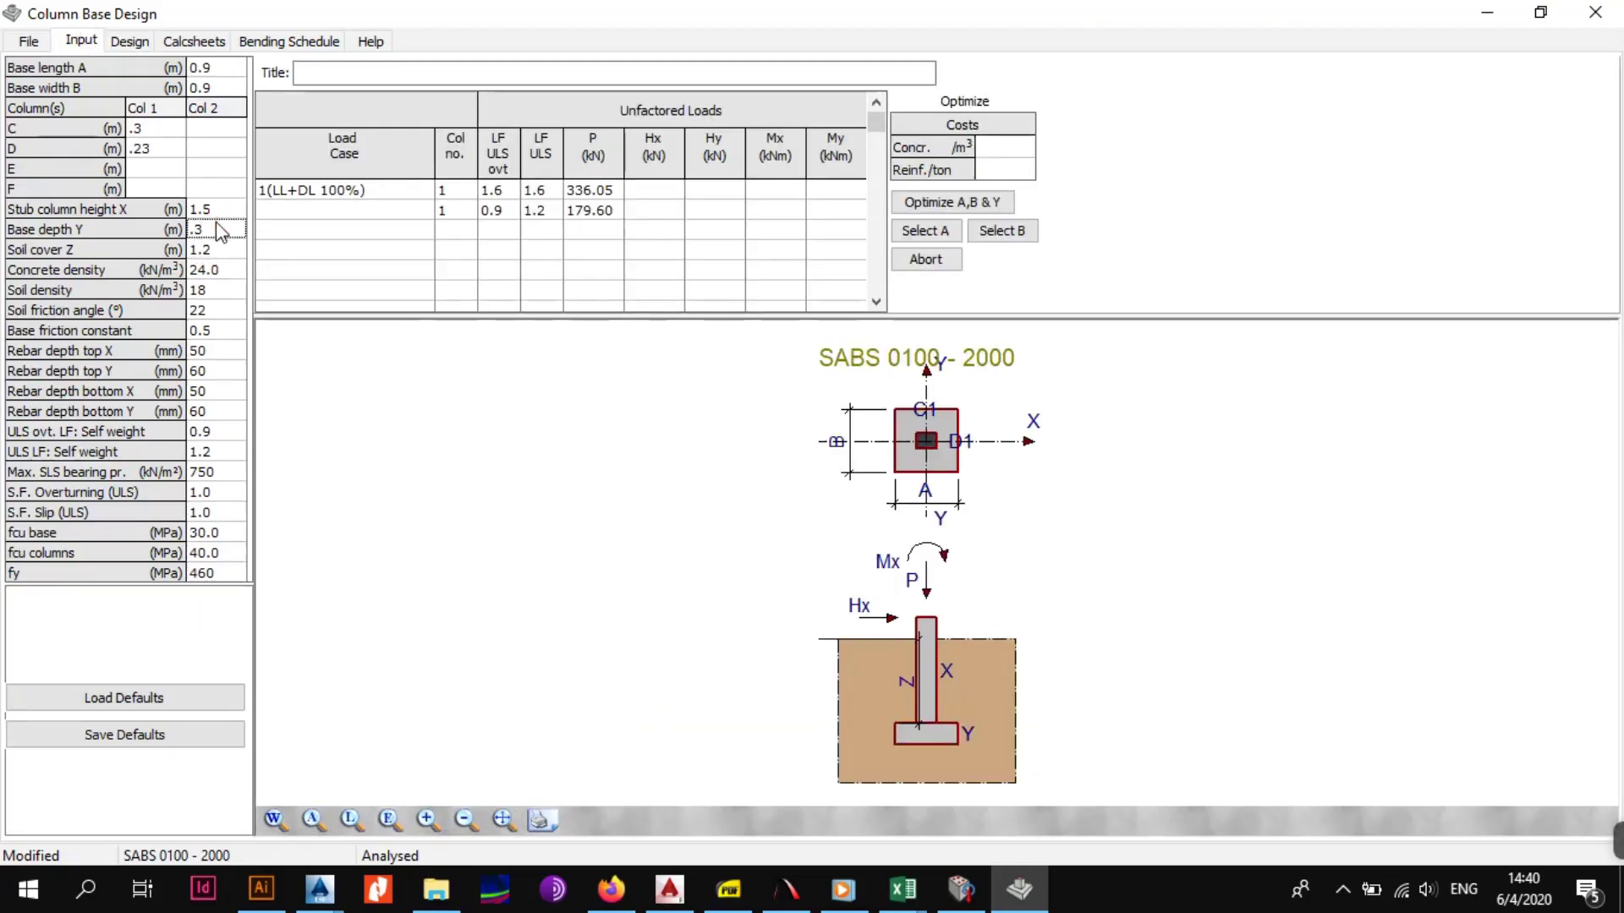
type(".25")
key("Return")
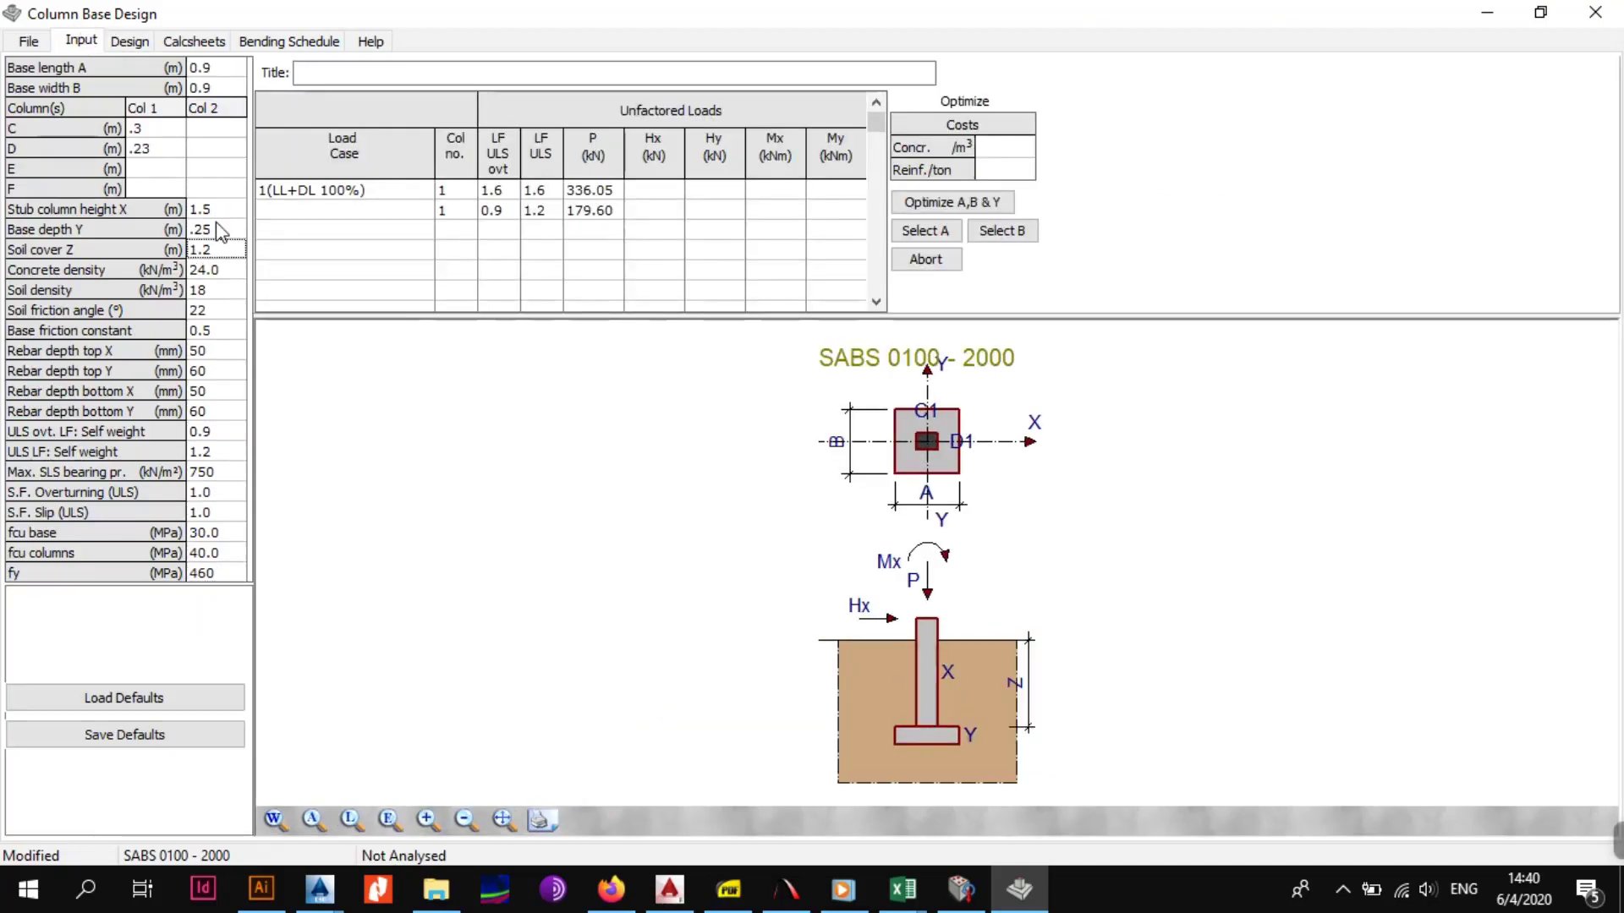
left_click(131, 41)
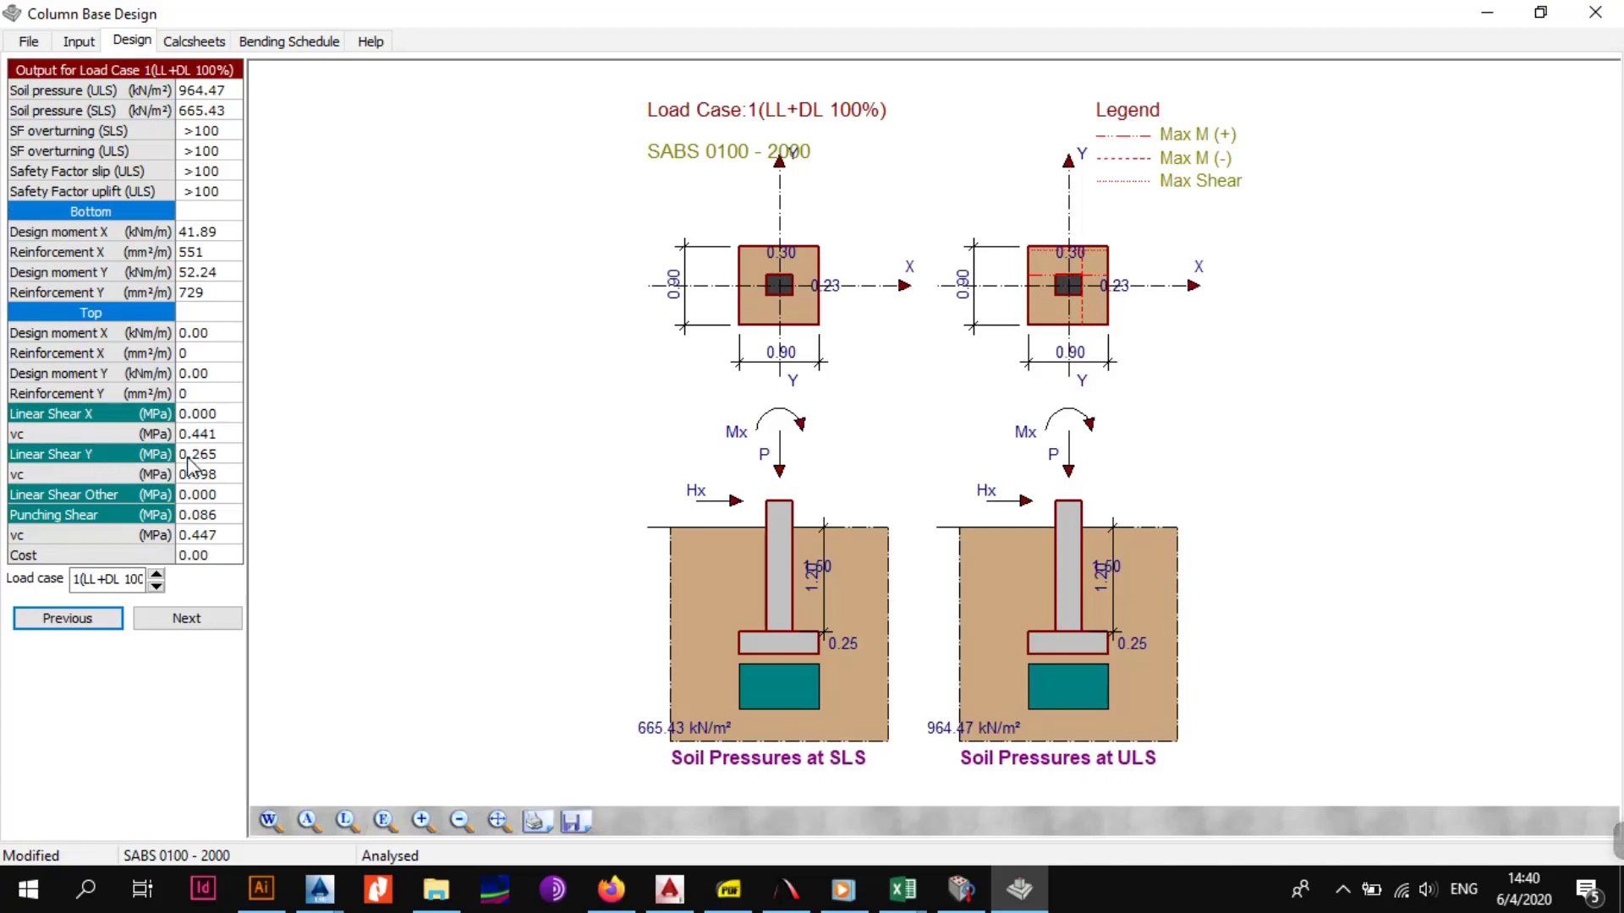
left_click(218, 457)
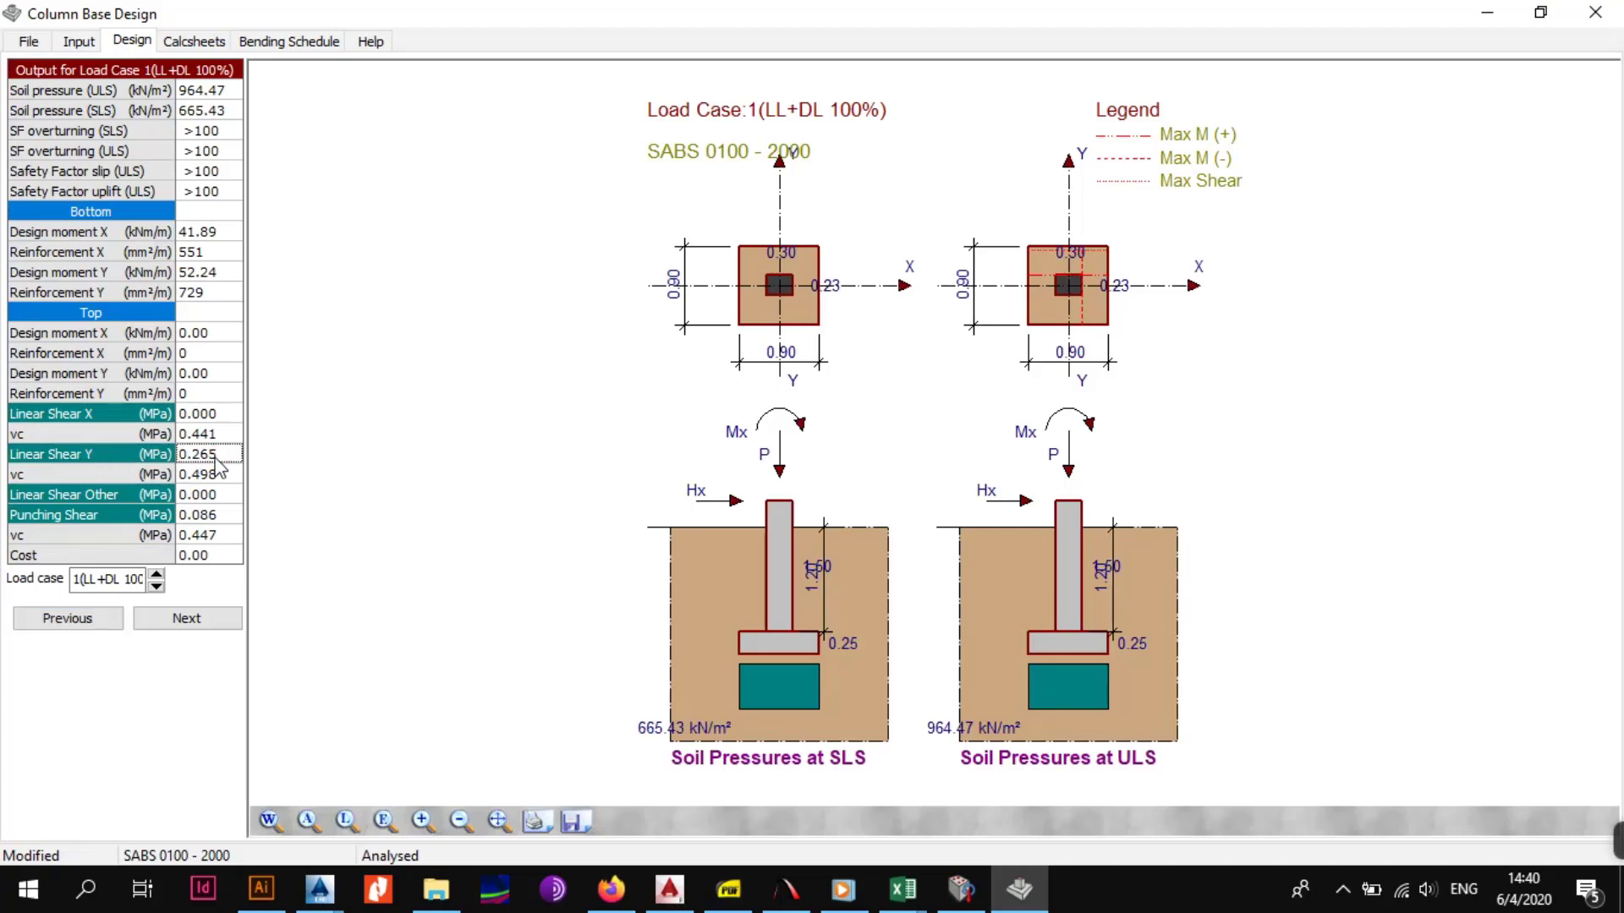
left_click(214, 97)
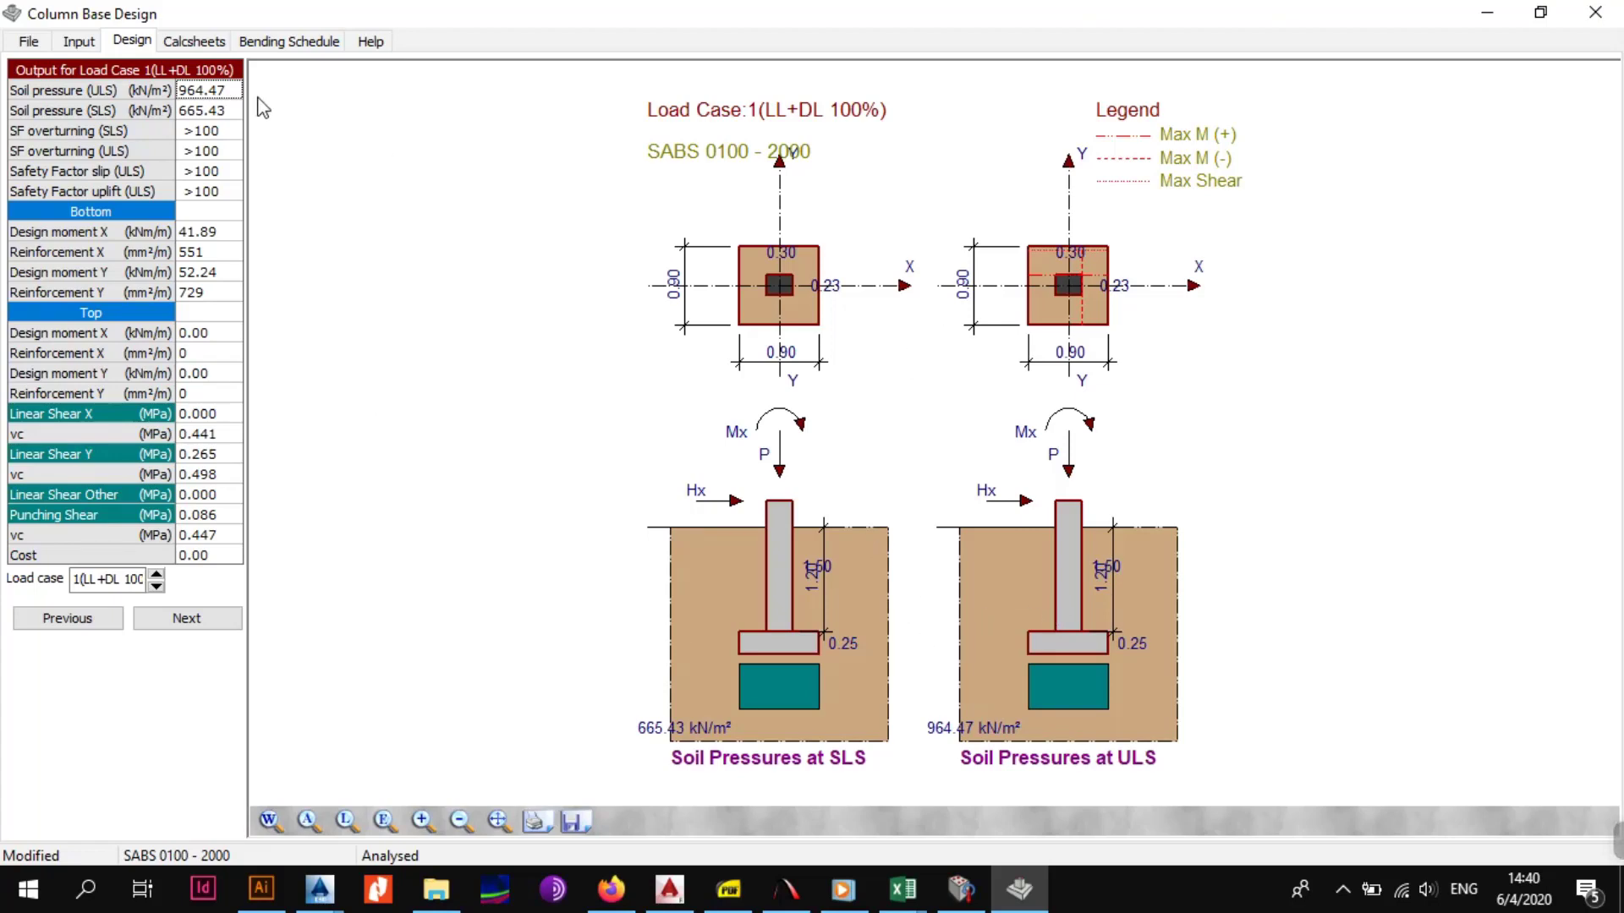
Step: Try a thinner base depth of 0.2 m and rerun the analysis
left_click(80, 41)
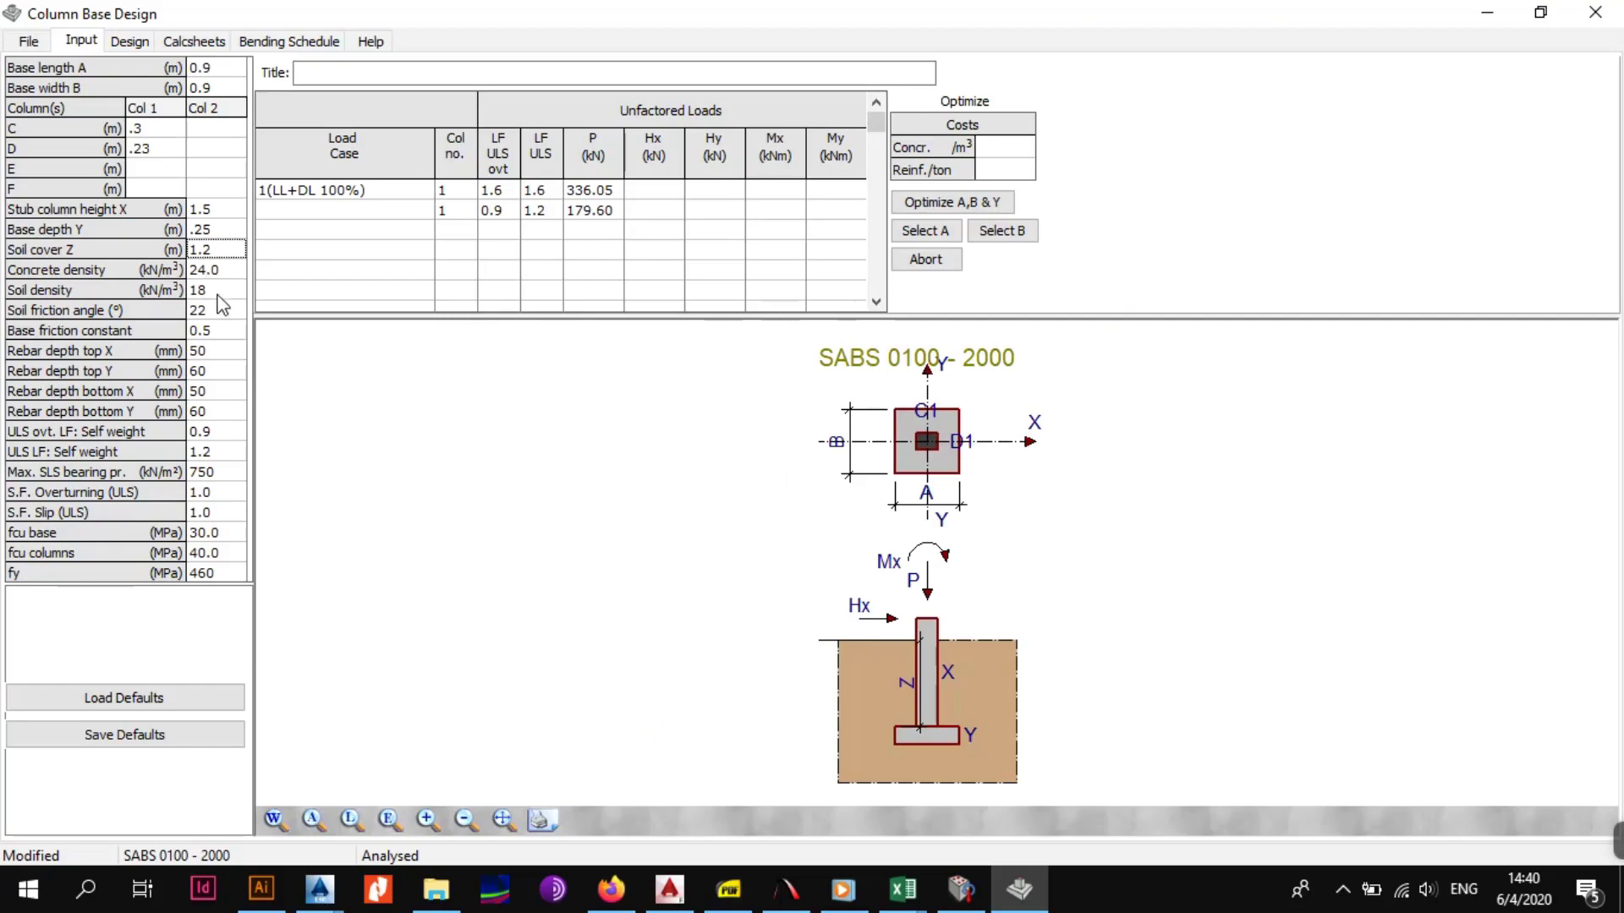
left_click(218, 230)
key("BackSpace")
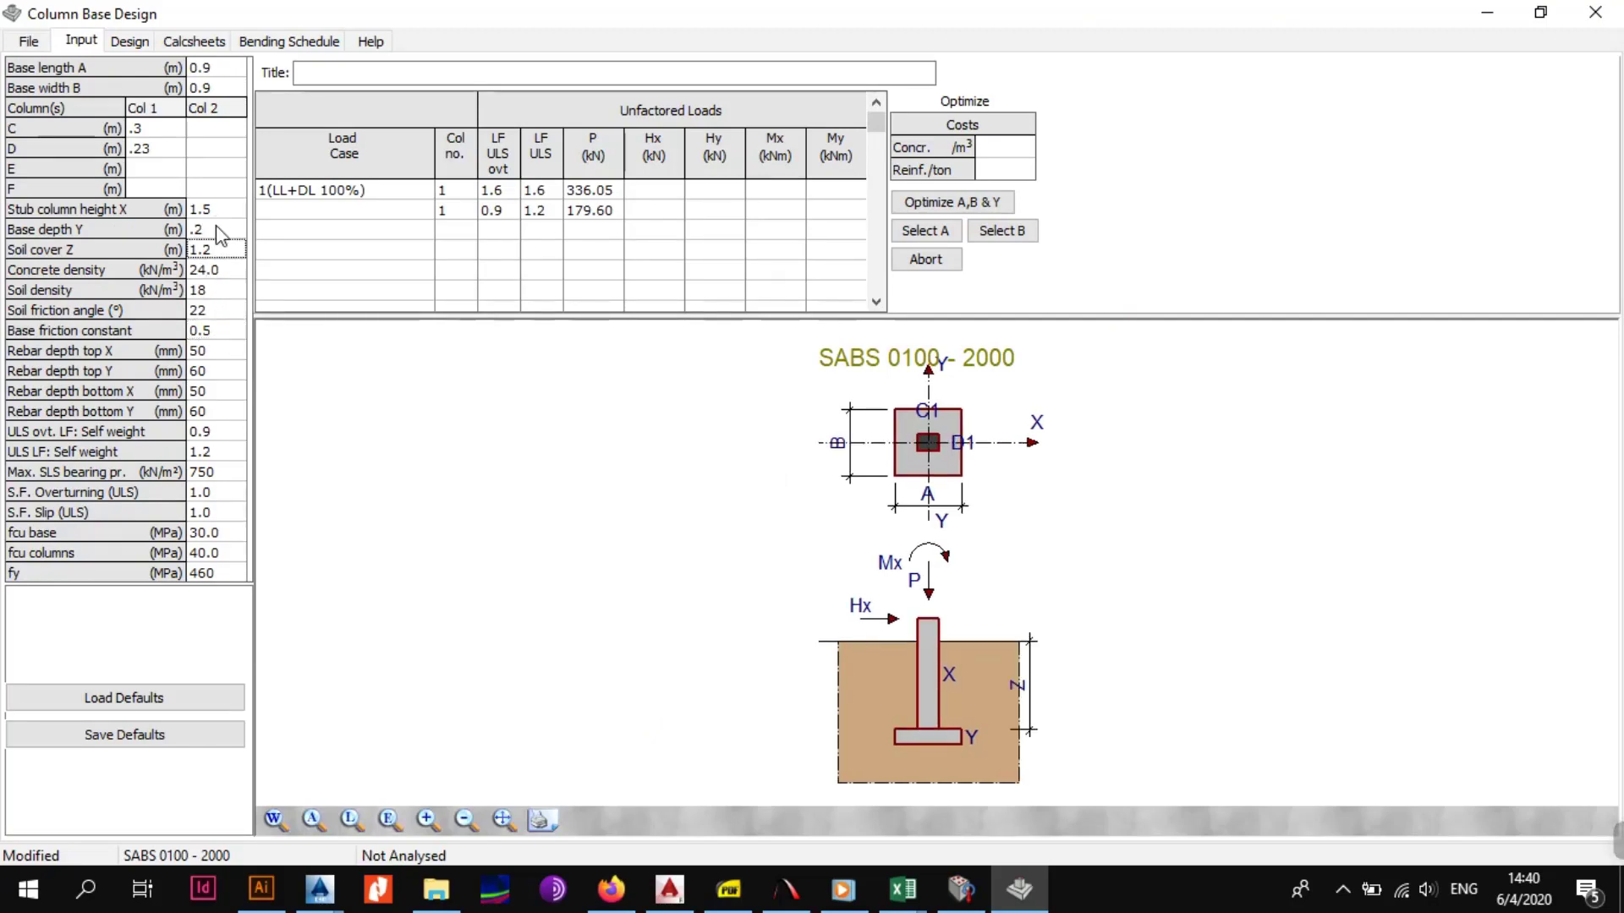
key("Return")
left_click(132, 42)
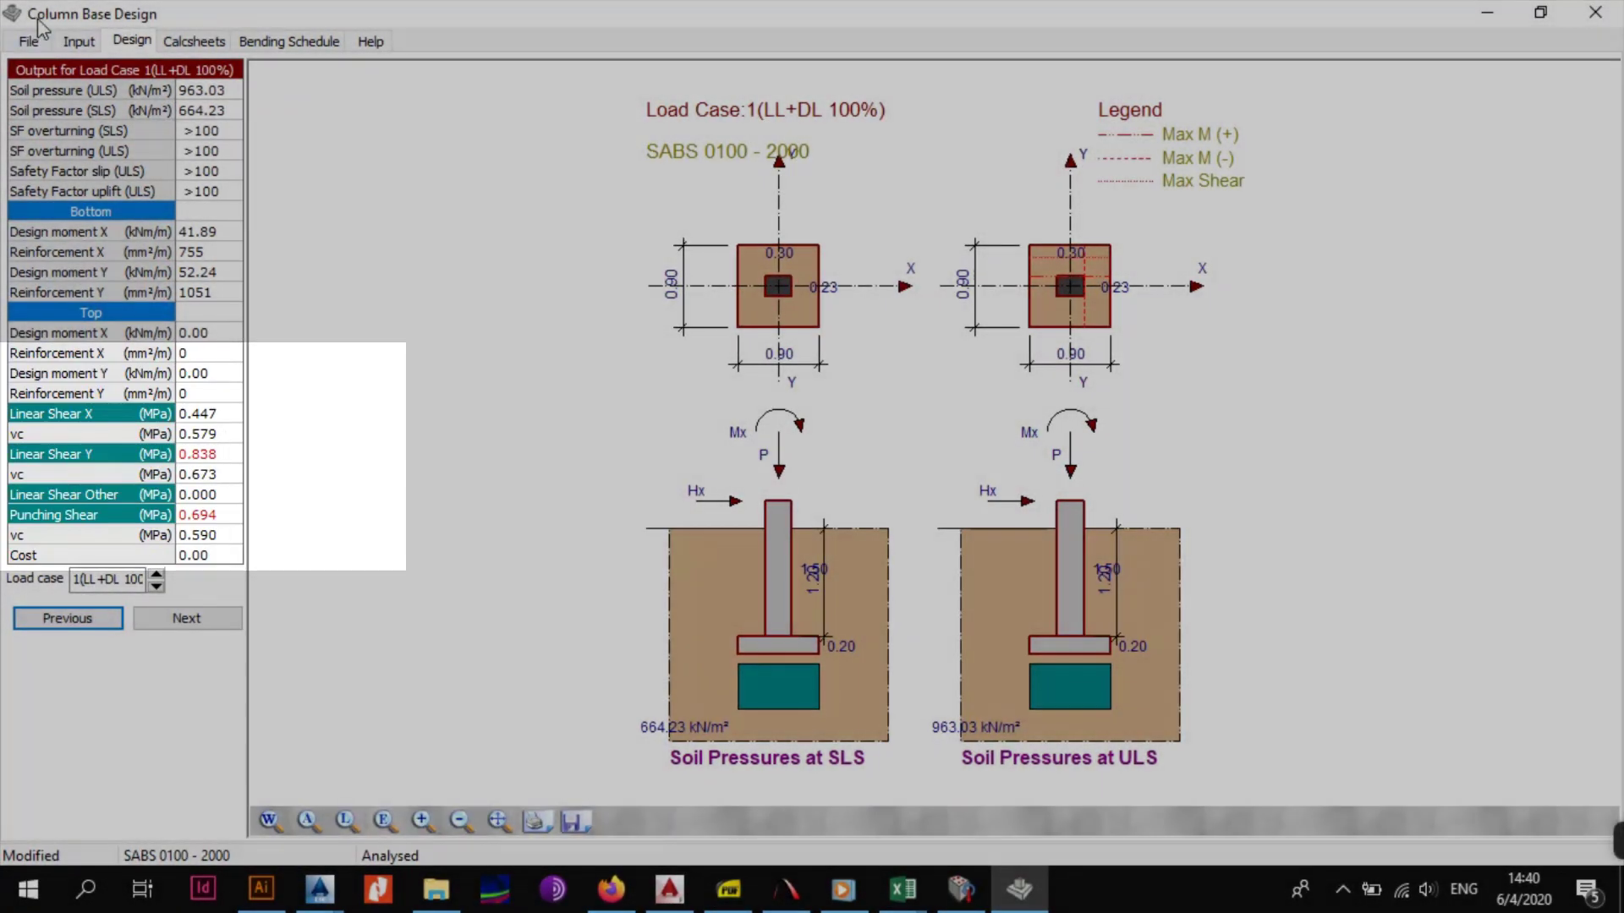
Step: Restore base depth Y to 0.25 m and reanalyse the design
left_click(79, 42)
left_click(211, 229)
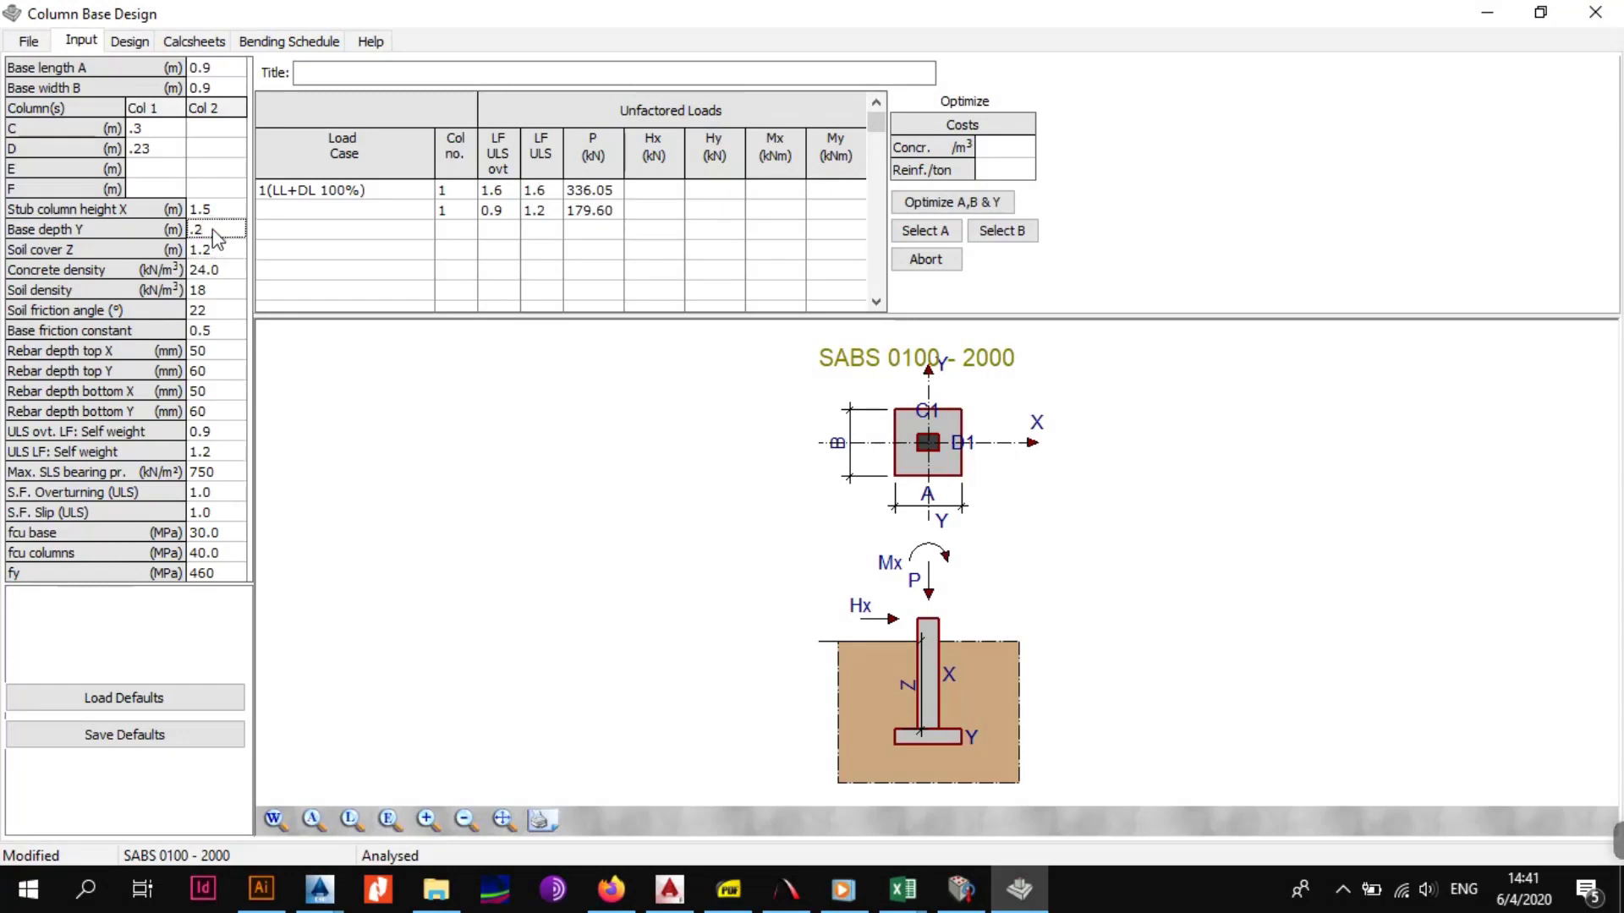
type(".25")
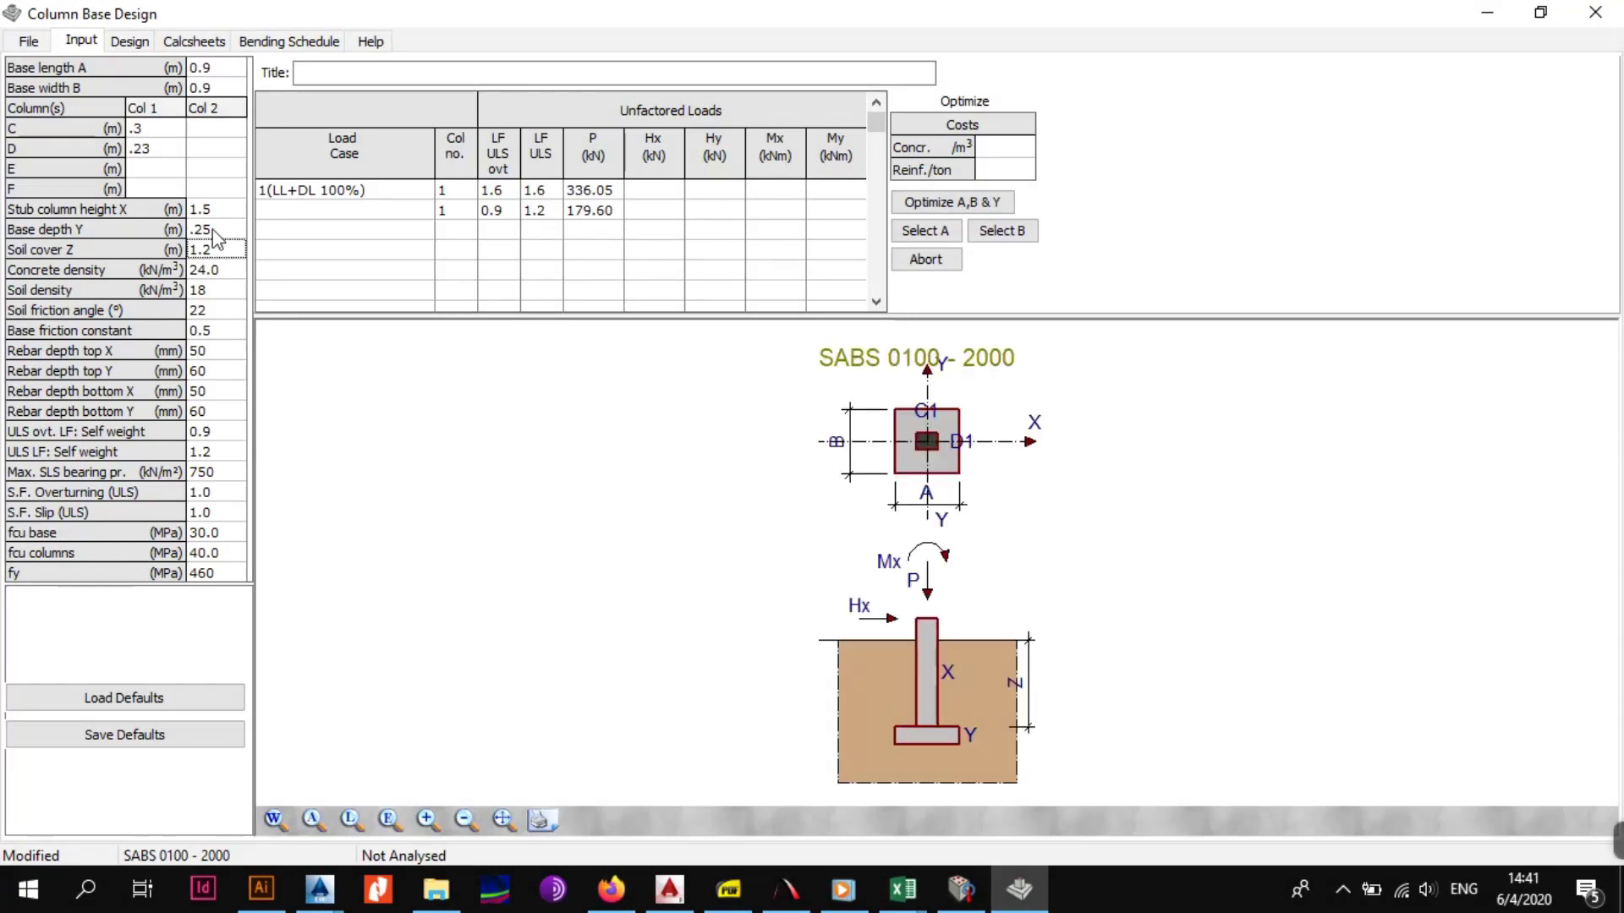
left_click(242, 271)
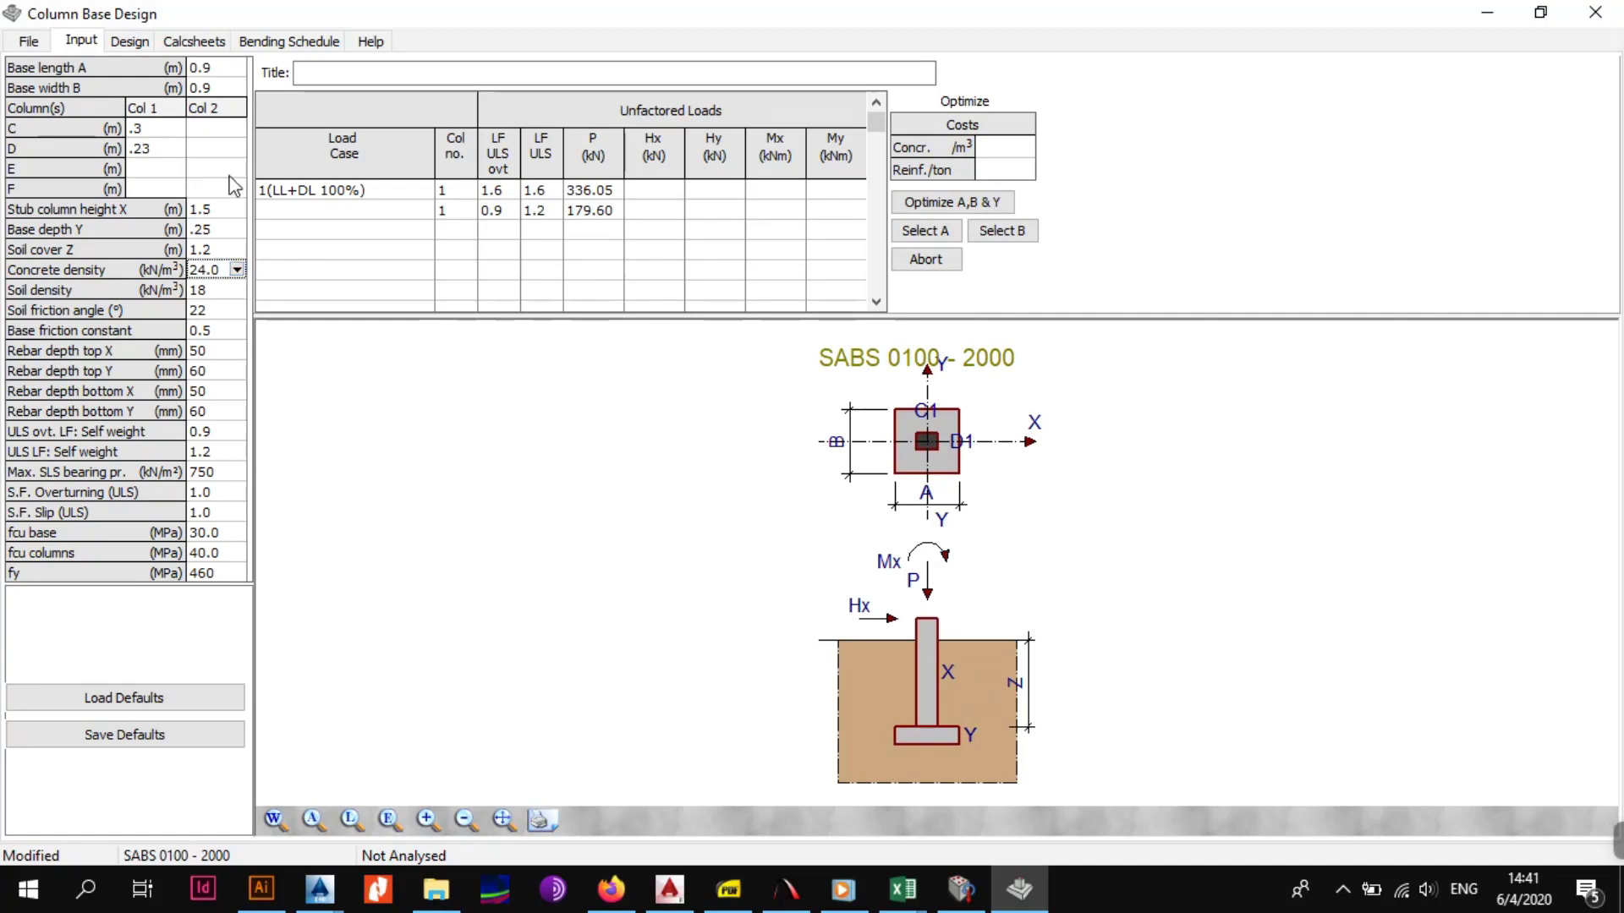
left_click(132, 41)
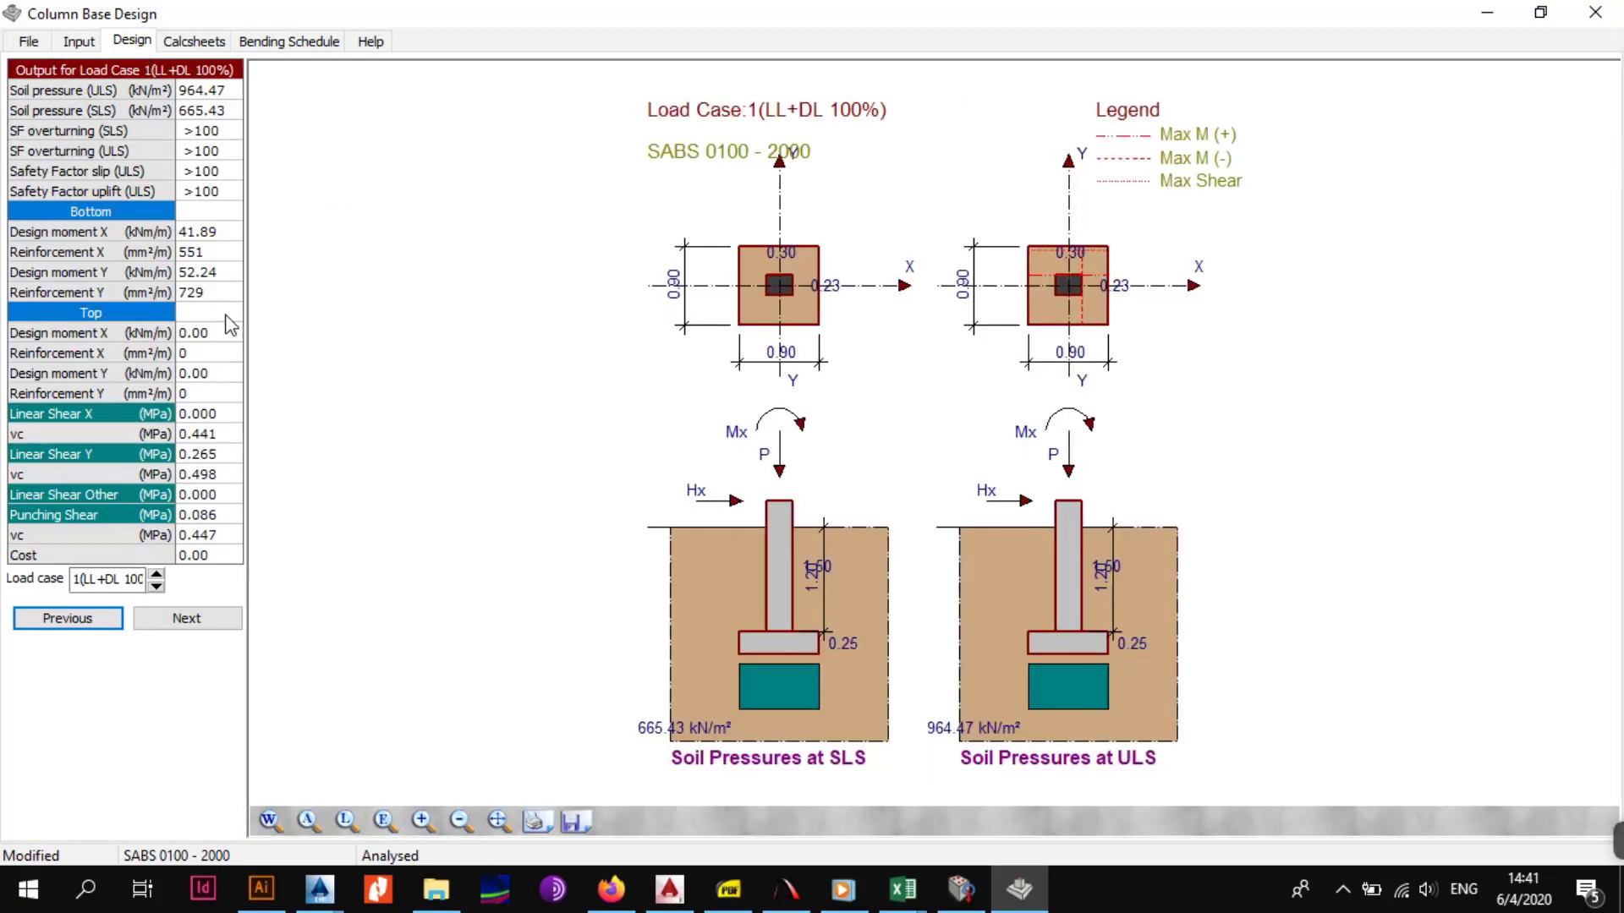
Step: Open the Calcsheets output, scroll through the report, and bring up its header-editing context menu
left_click(188, 44)
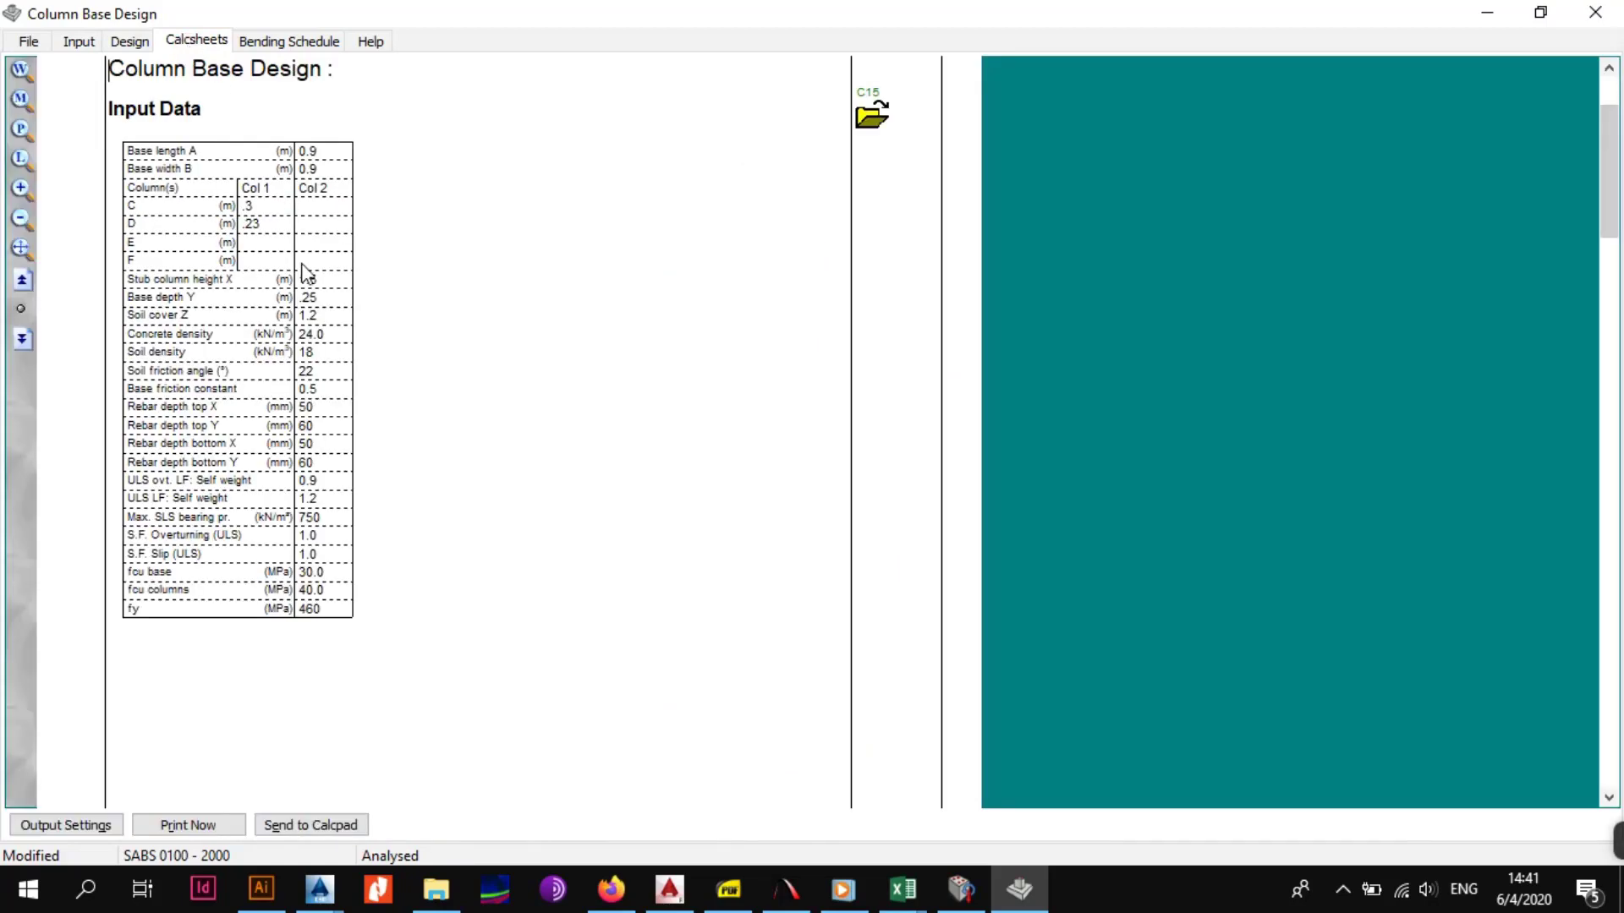
scroll(304, 266, "down", 15)
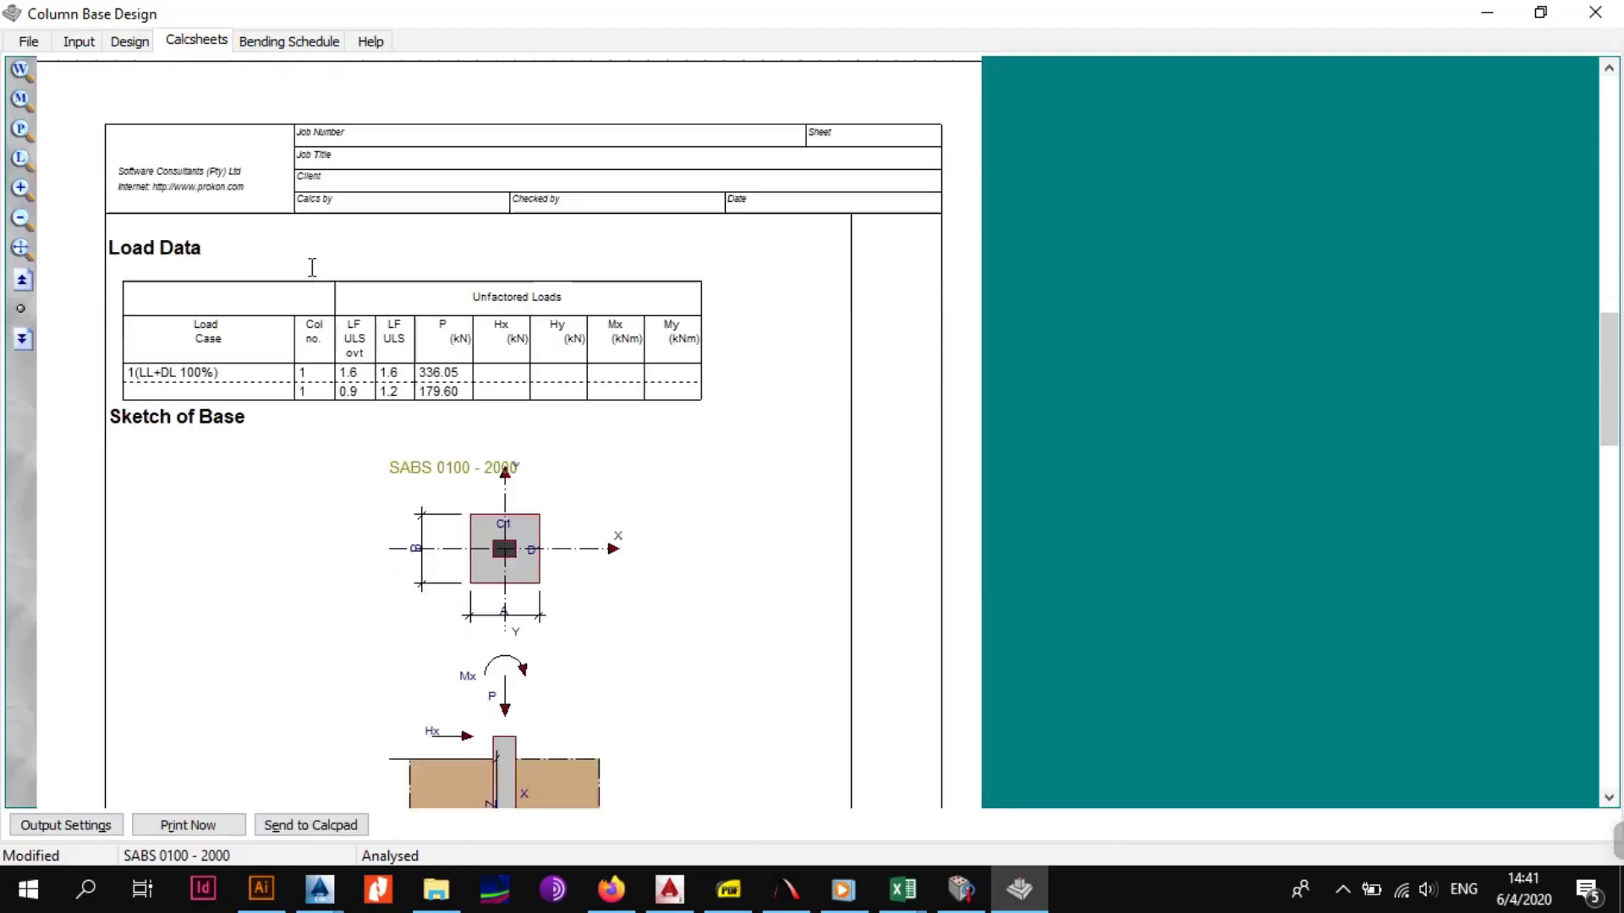
scroll(315, 277, "down", 15)
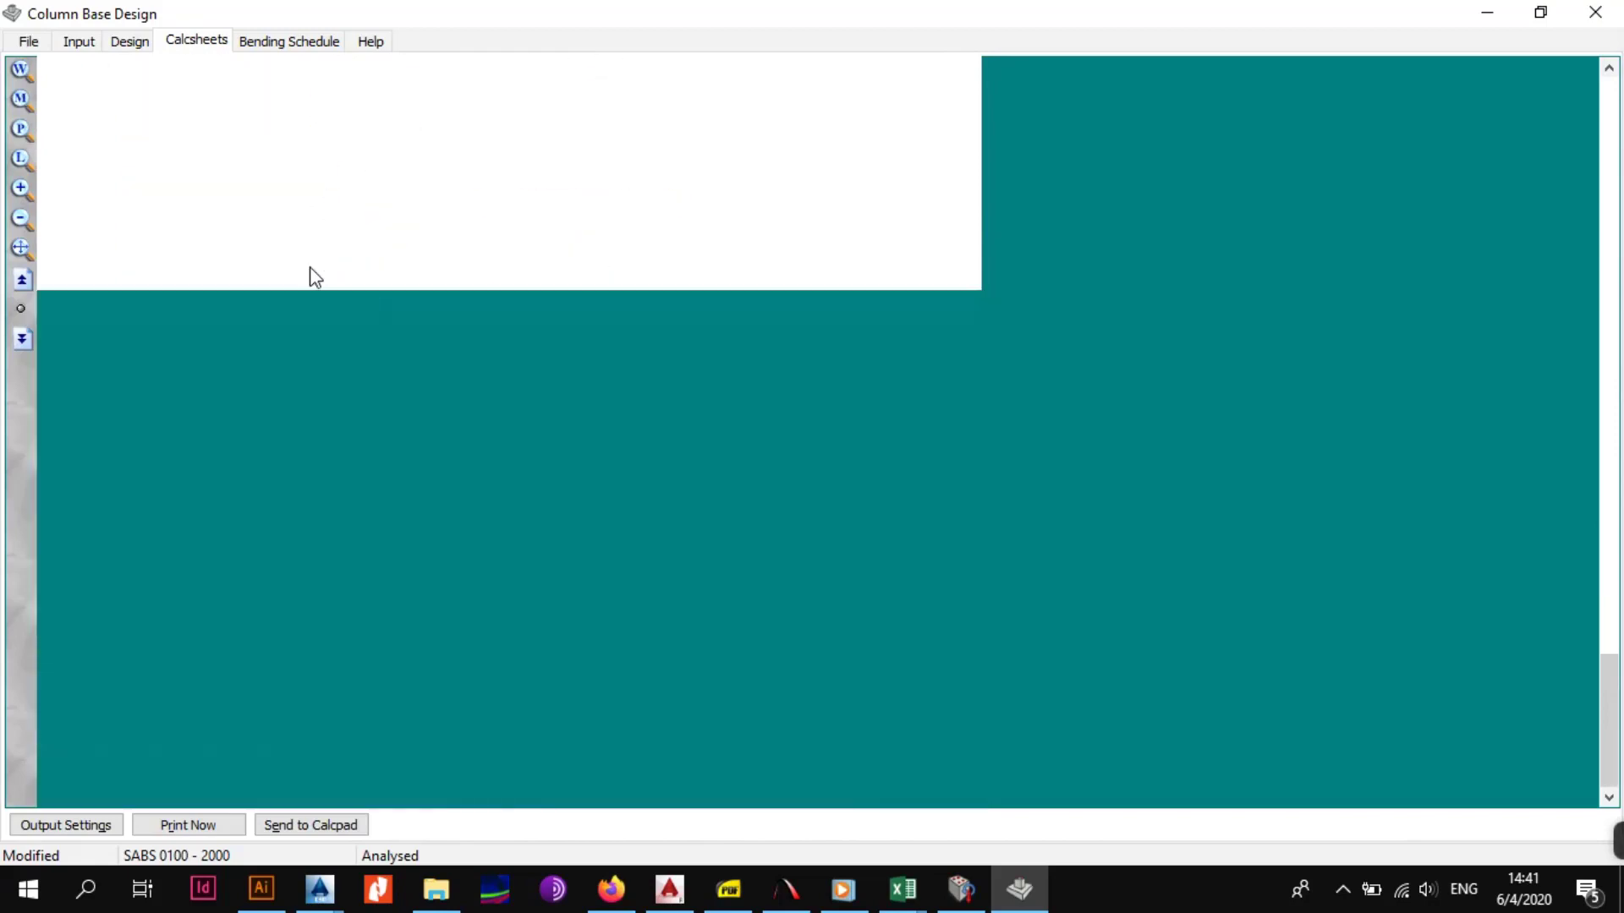
scroll(316, 278, "up", 20)
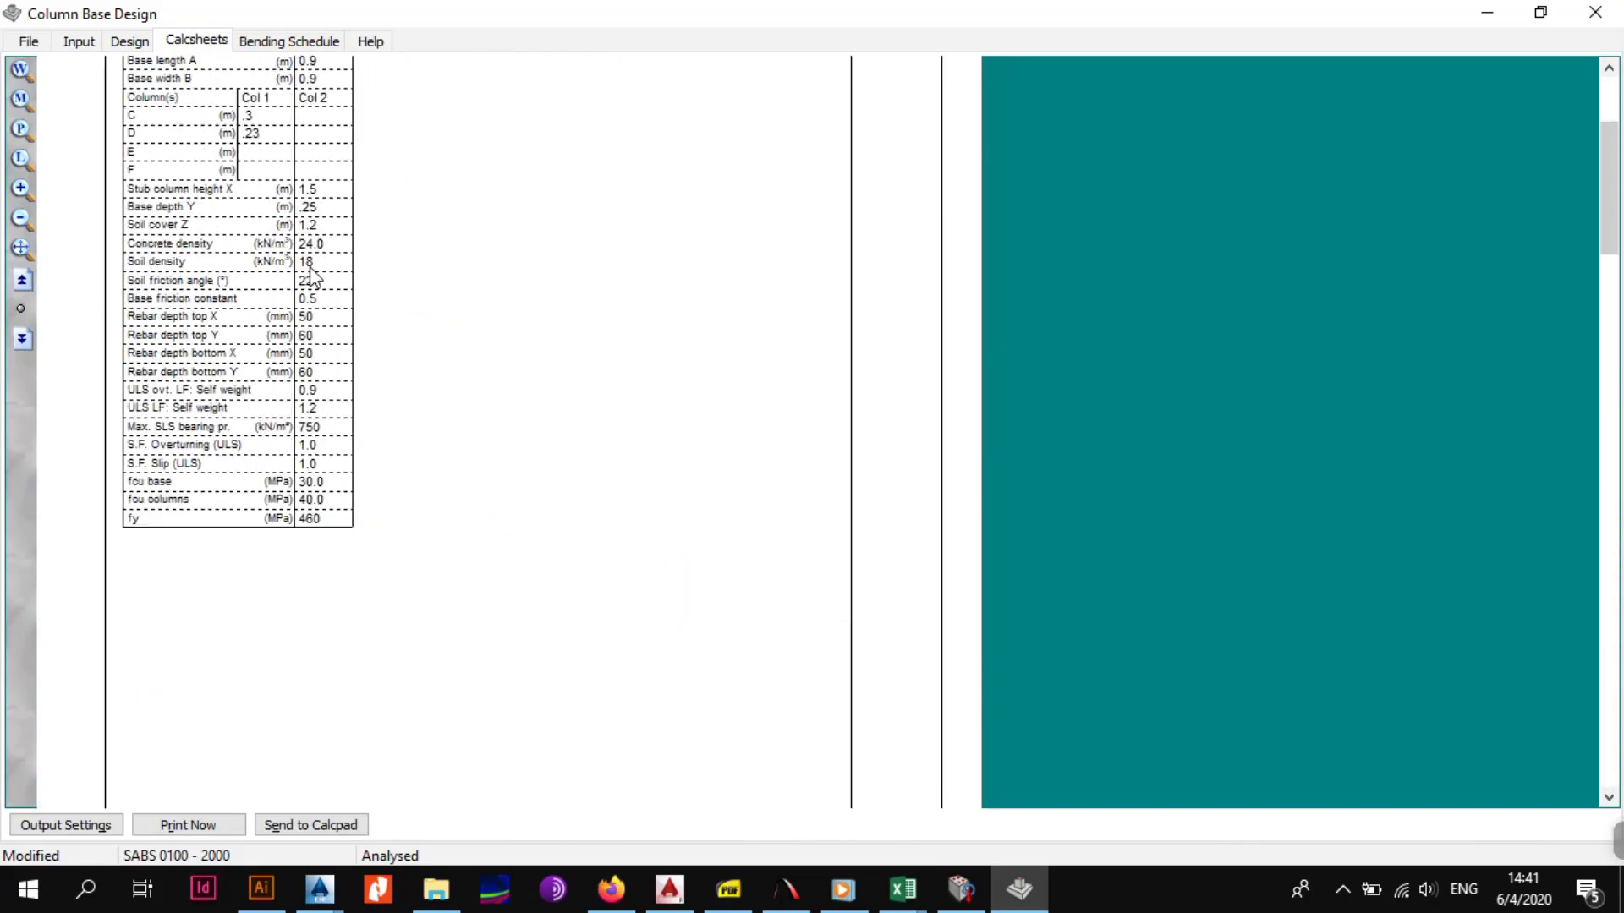
right_click(382, 184)
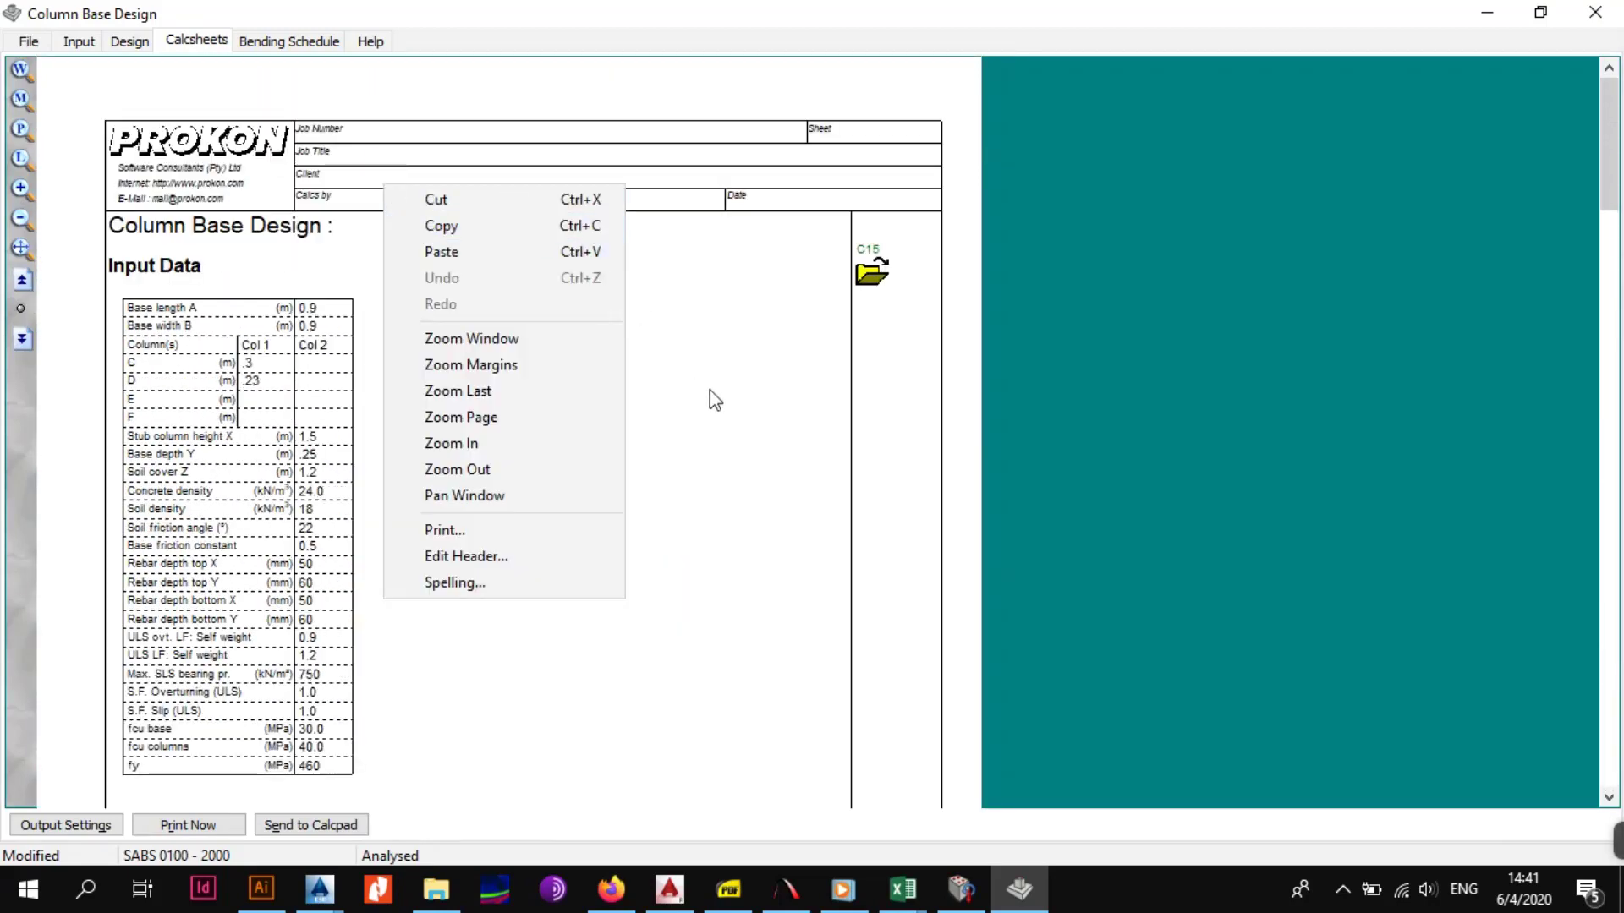
Step: In Edit Header Items, set First Sheet No to 01 and Job Number to PROJECT2020
left_click(507, 556)
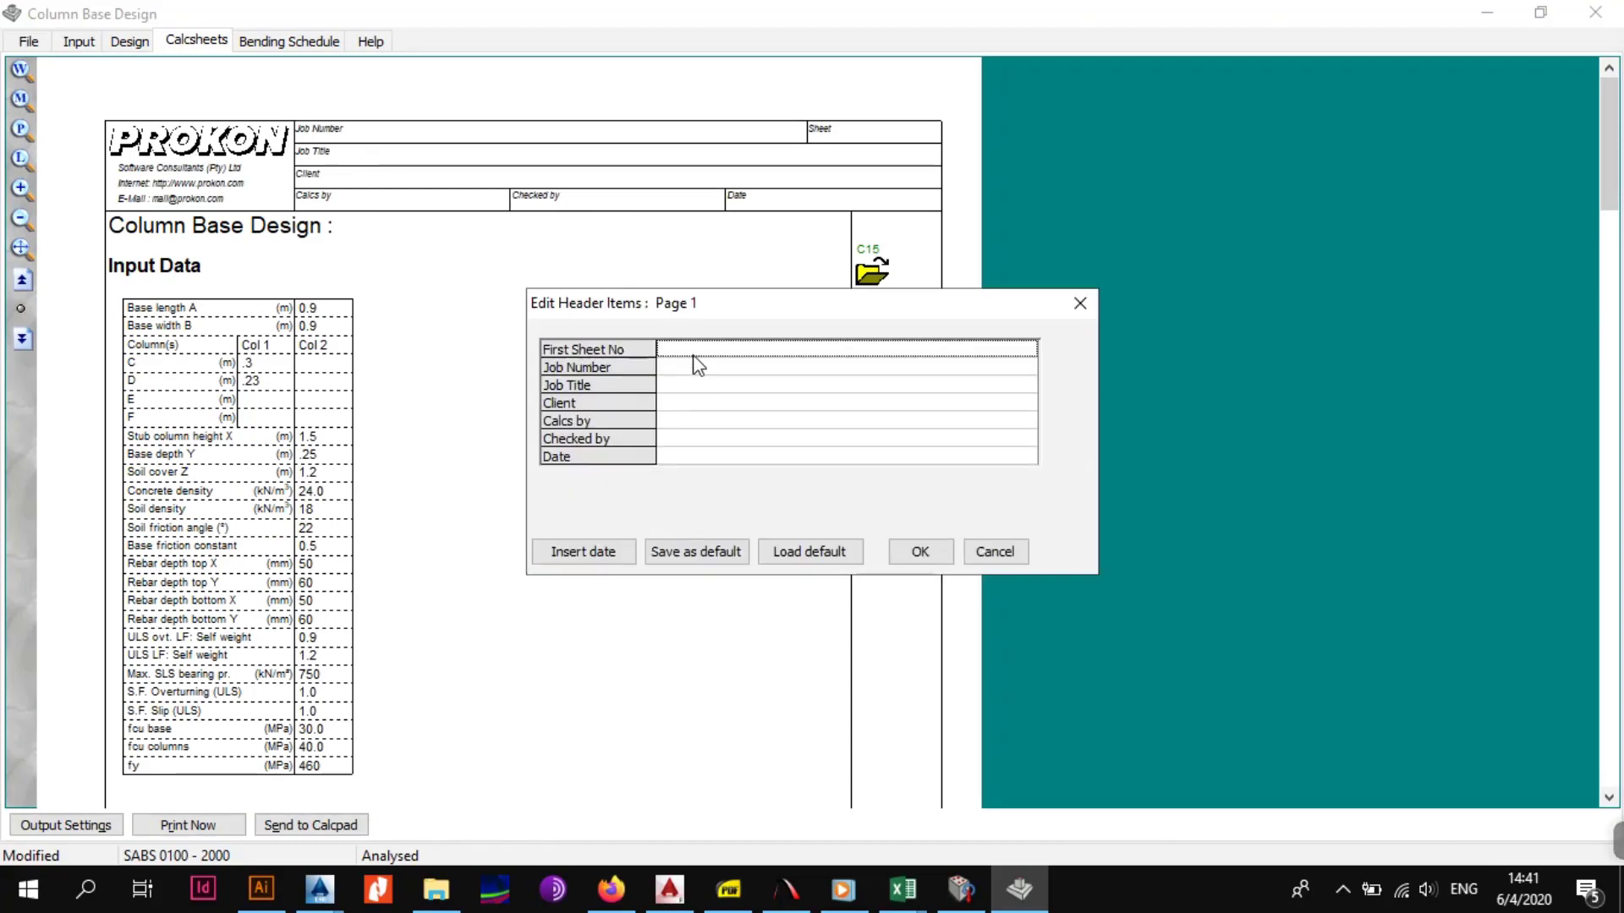
left_click(695, 348)
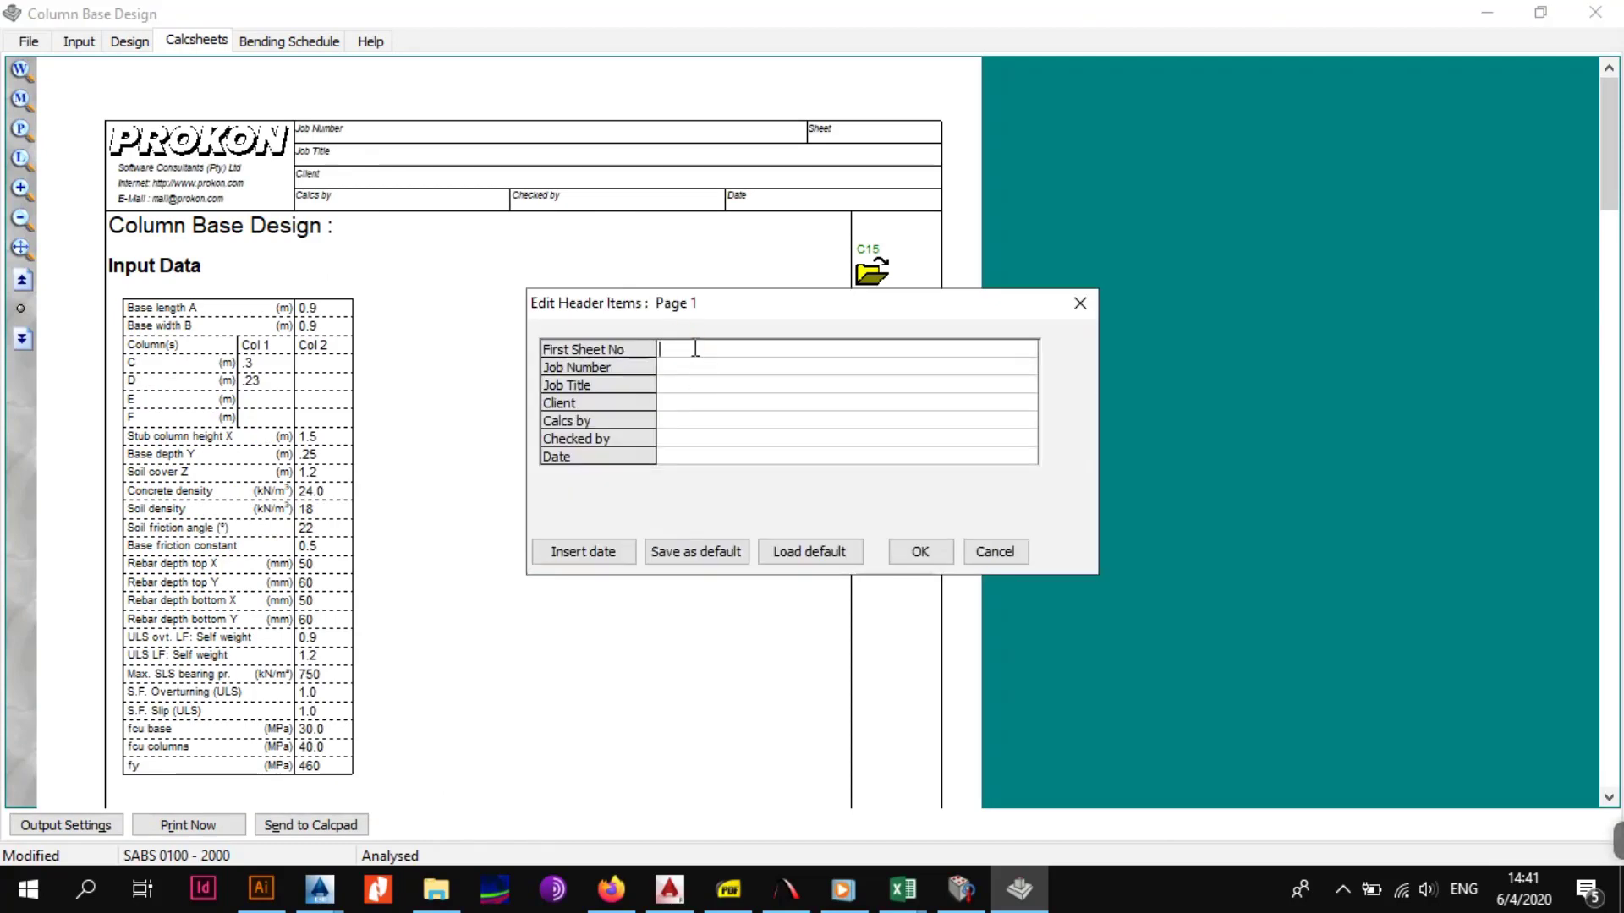
type("2020-06-")
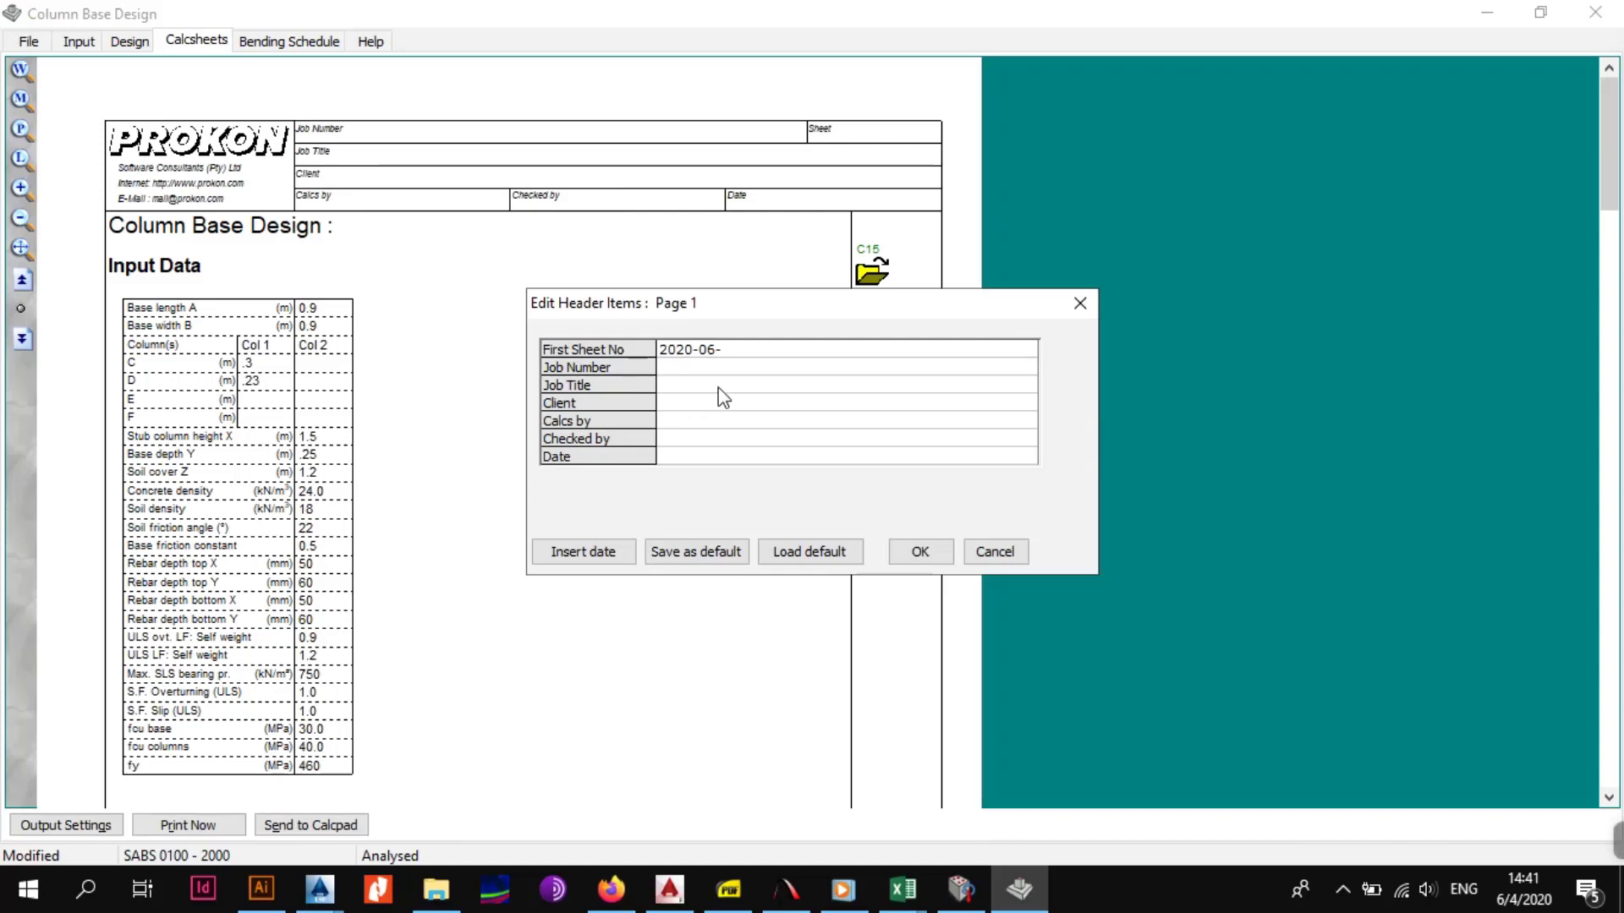
type("04")
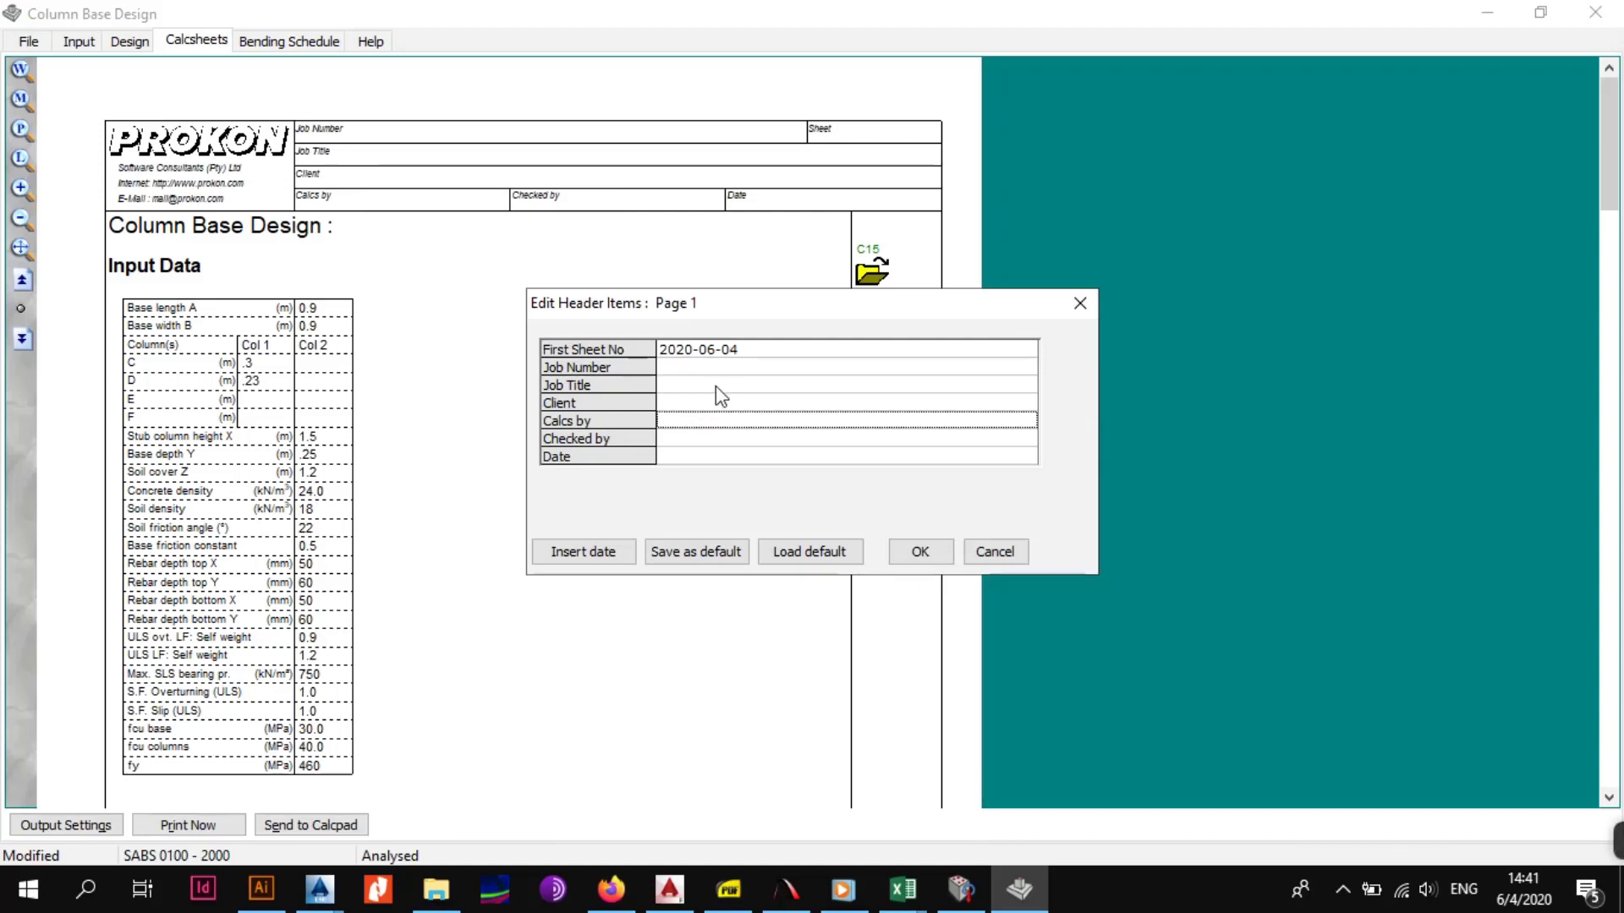
left_click(712, 370)
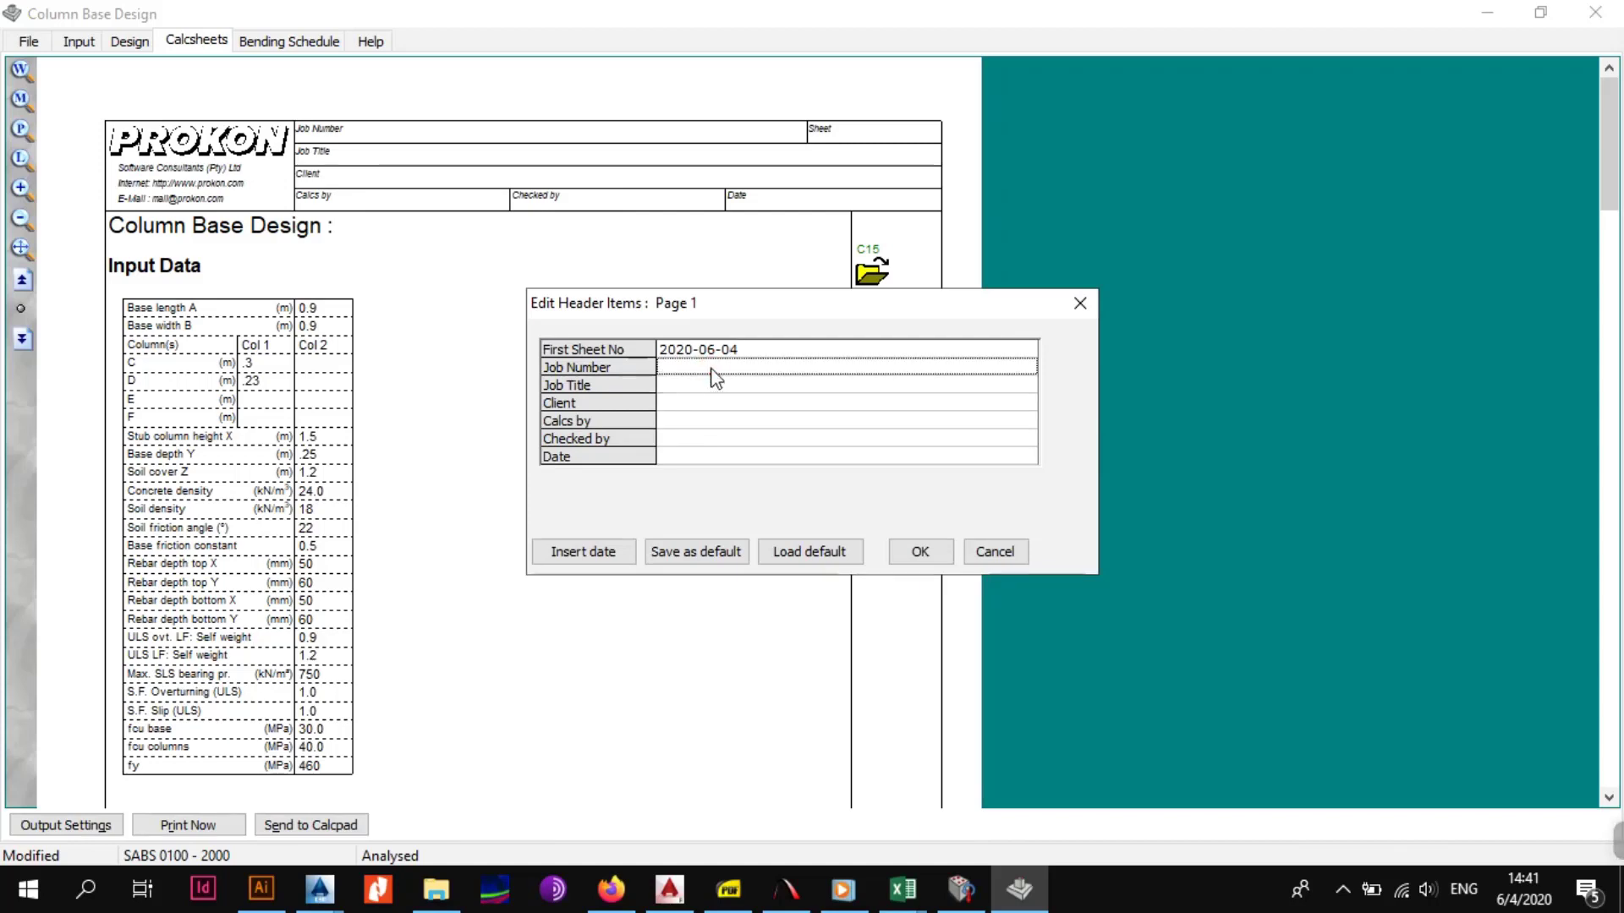
left_click(714, 351)
left_click(641, 350)
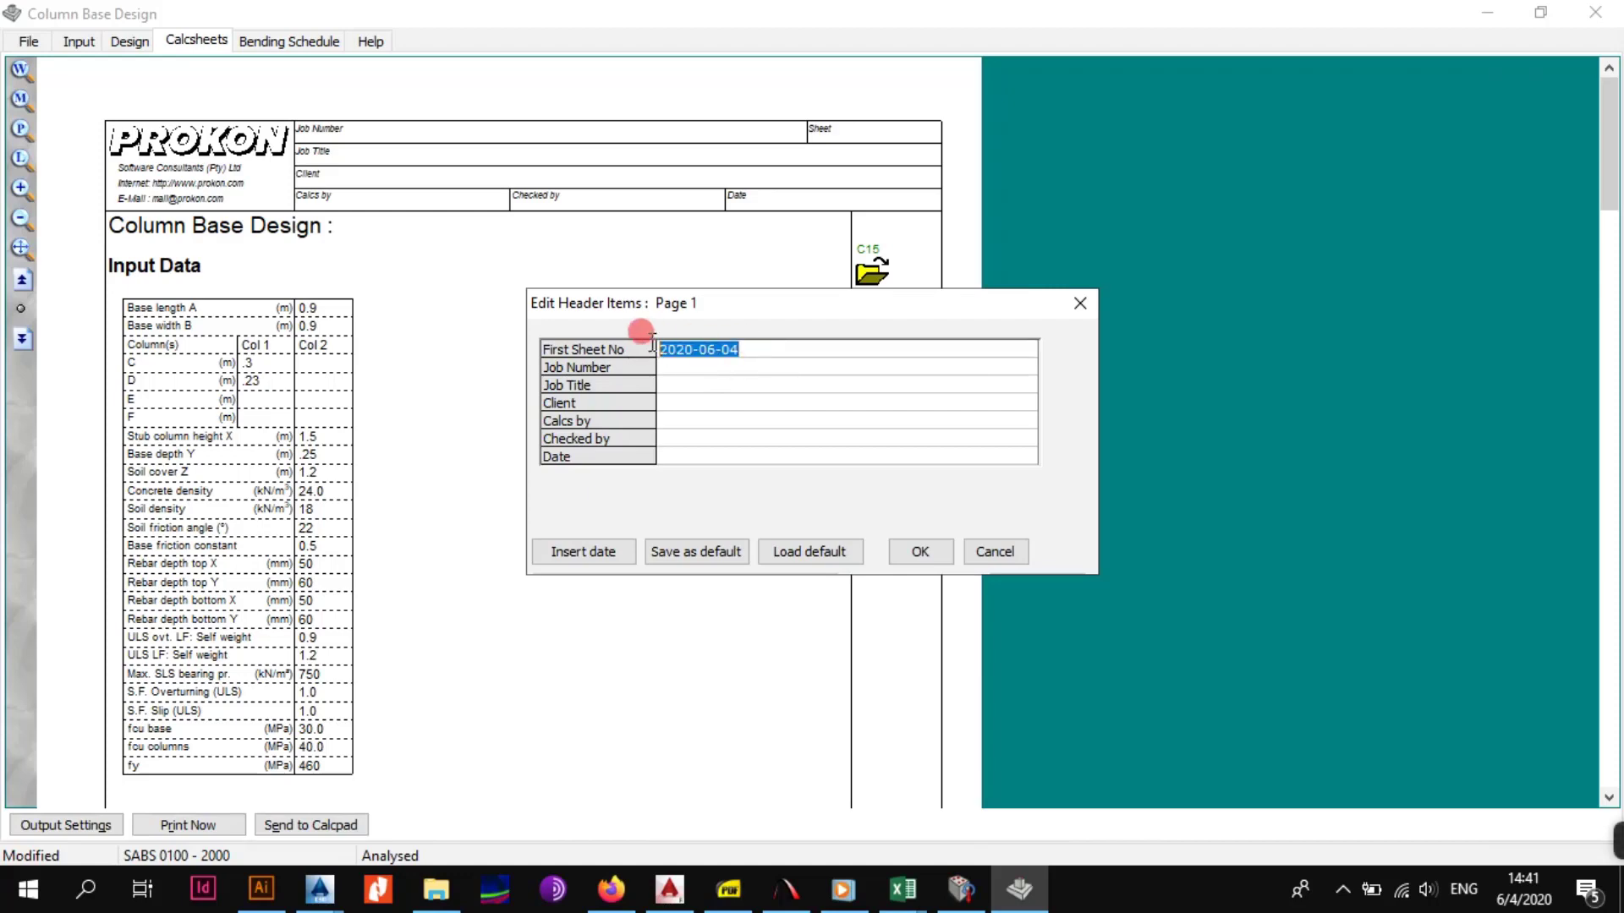
type("PROJECT")
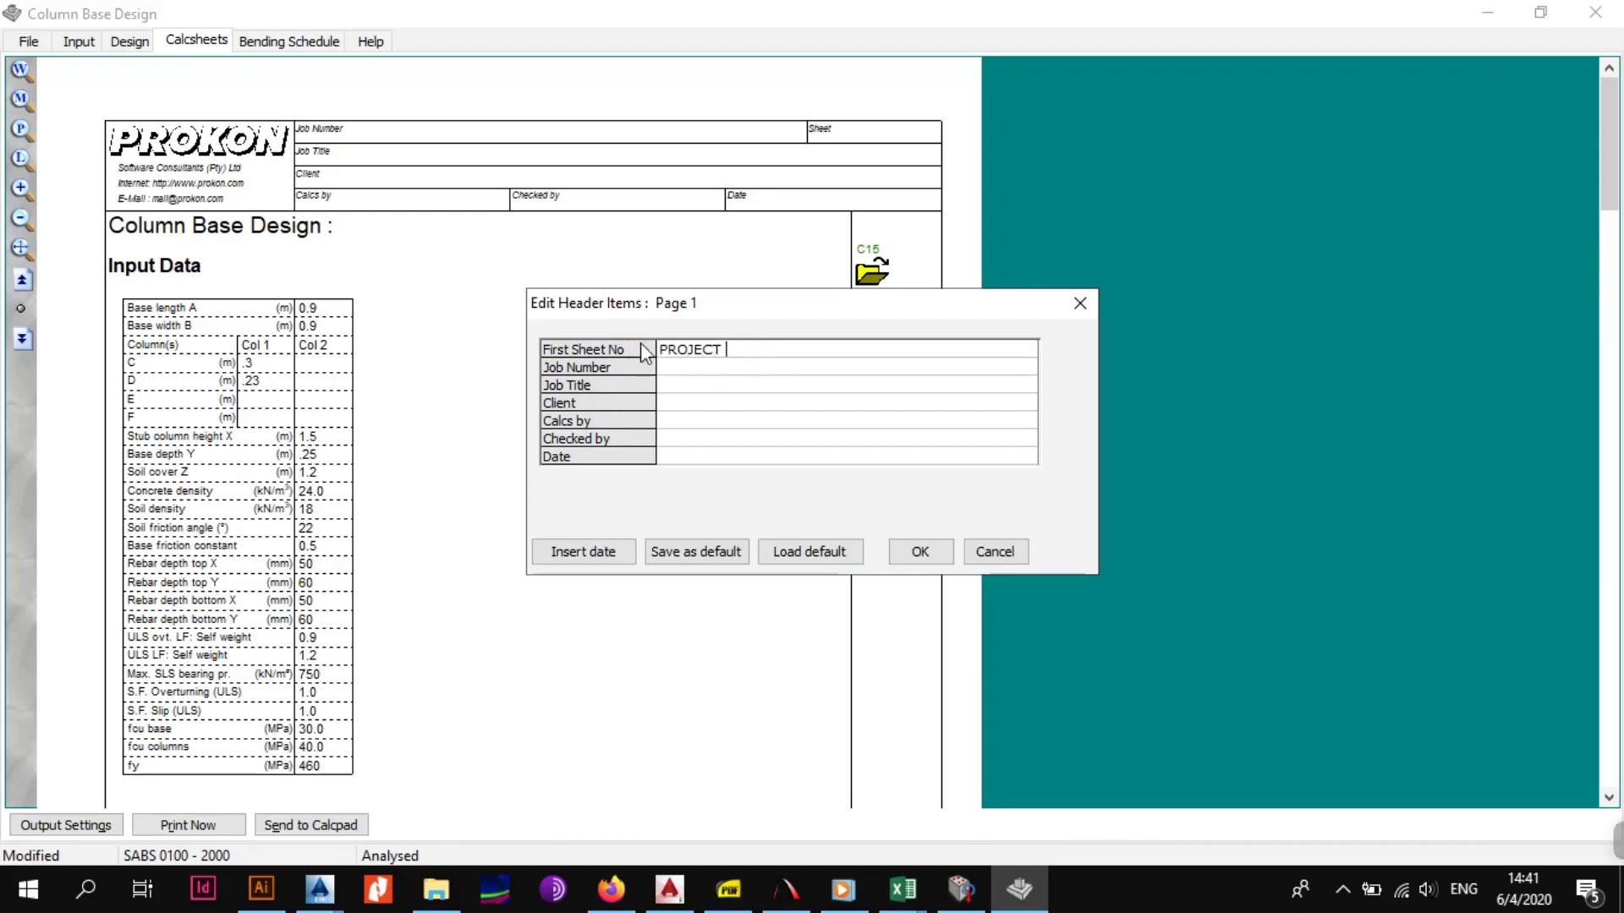
key("BackSpace")
key("BackSpace")
key("BackSpace")
key("BackSpace")
key("BackSpace")
key("BackSpace")
key("BackSpace")
type("01")
left_click(672, 370)
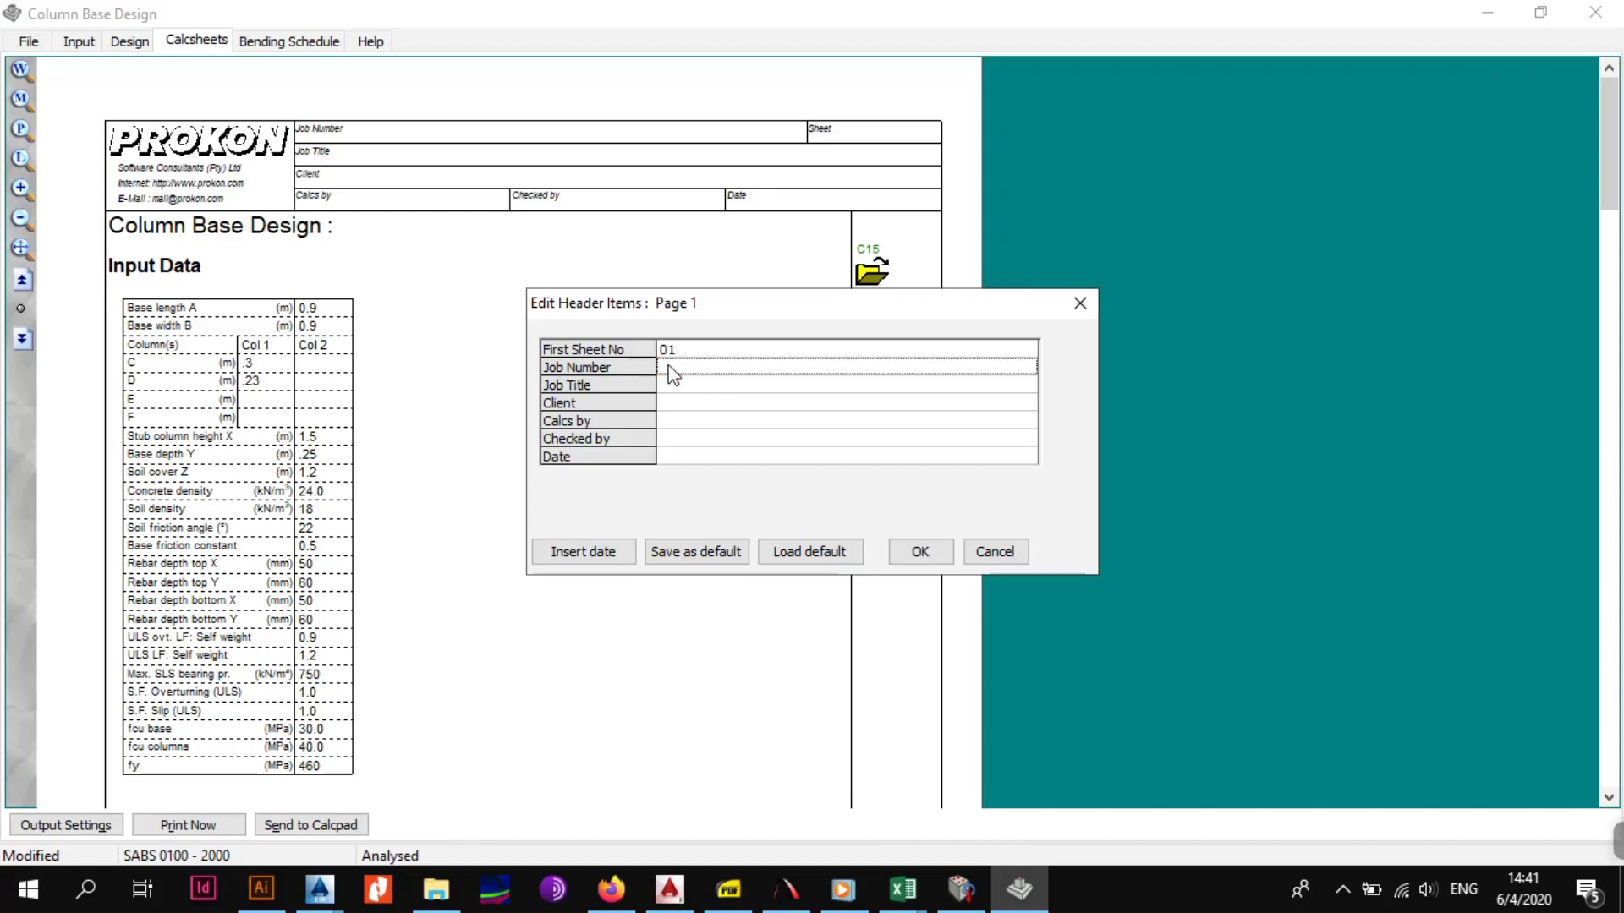
left_click(673, 372)
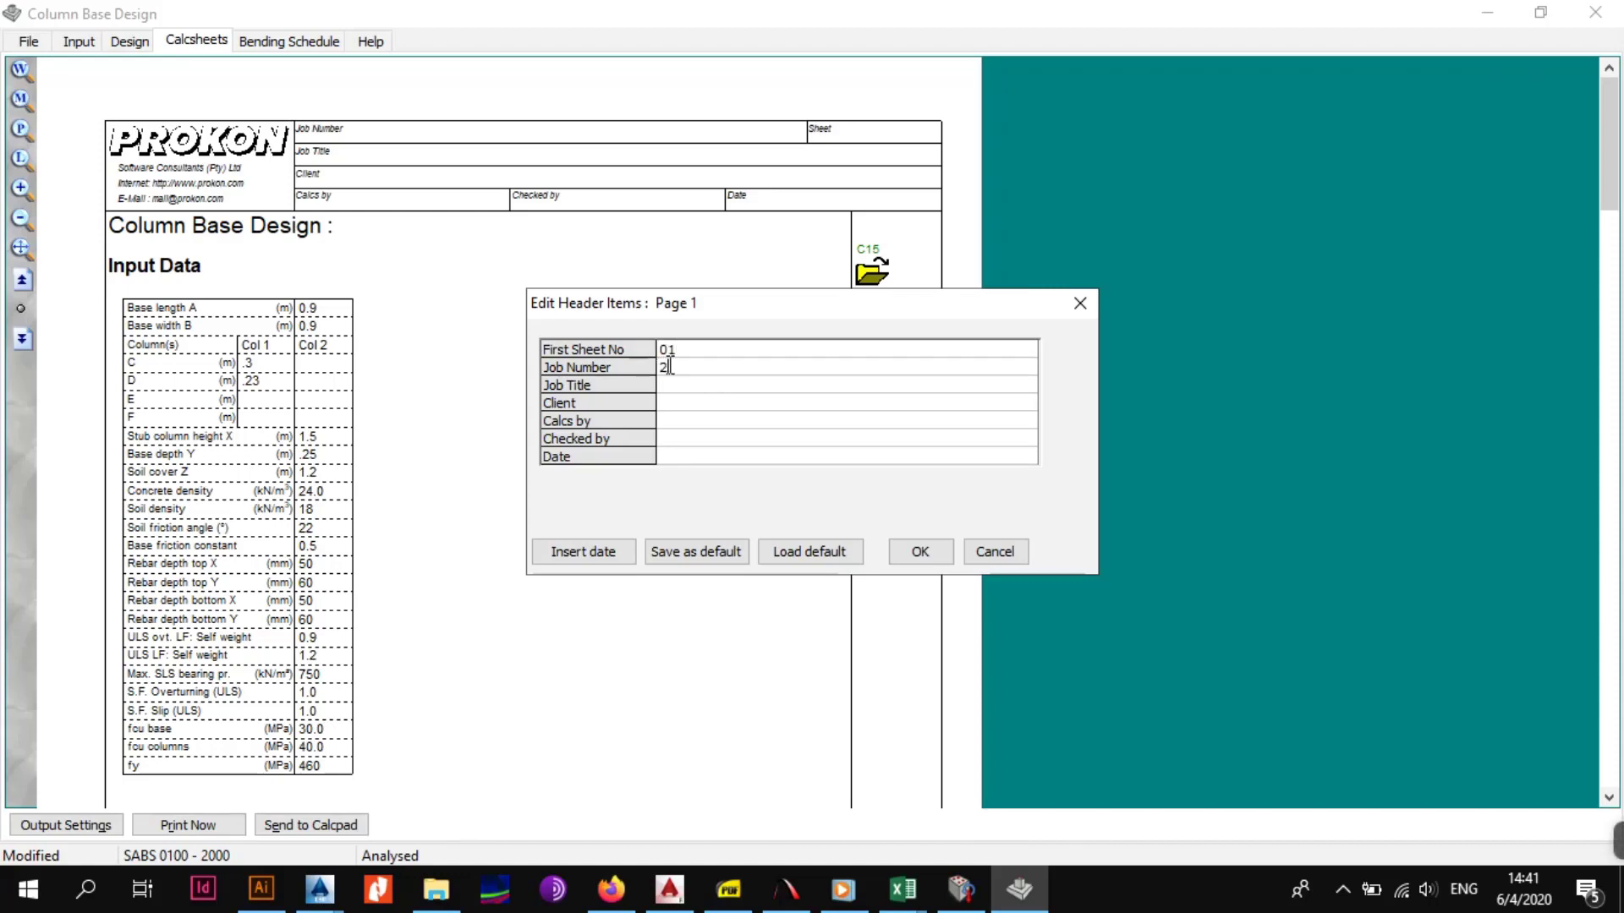
type("0")
key("BackSpace")
type("PROJECT2020")
Step: Enter the job title DOUBLE STORY HOUSE and the client's name
left_click(674, 388)
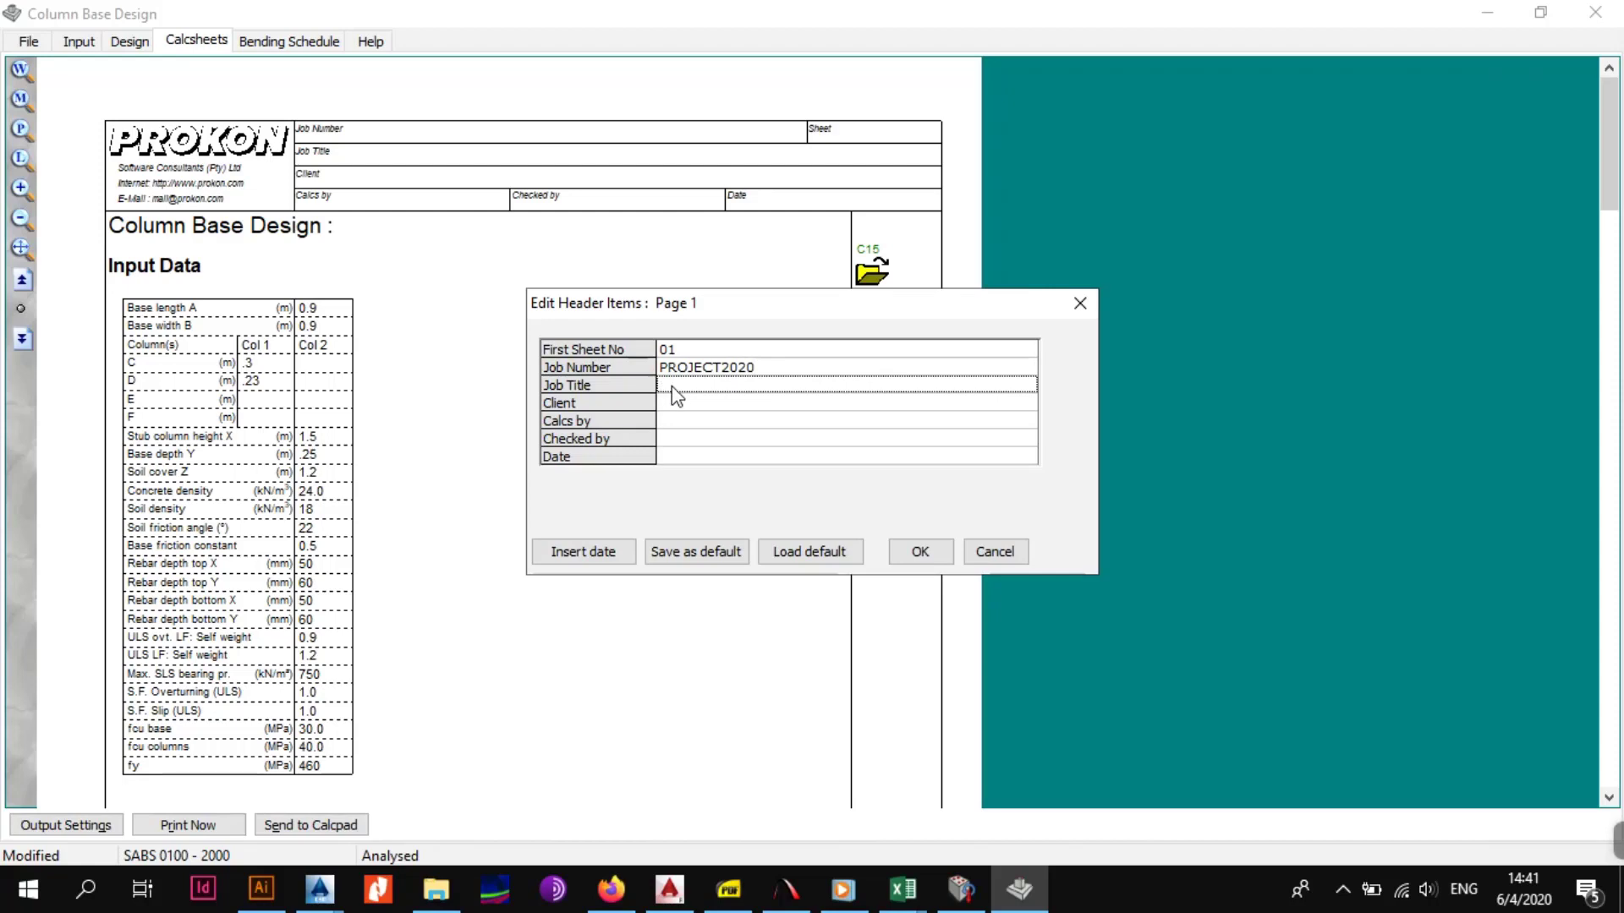
type("DOUBLE STOR")
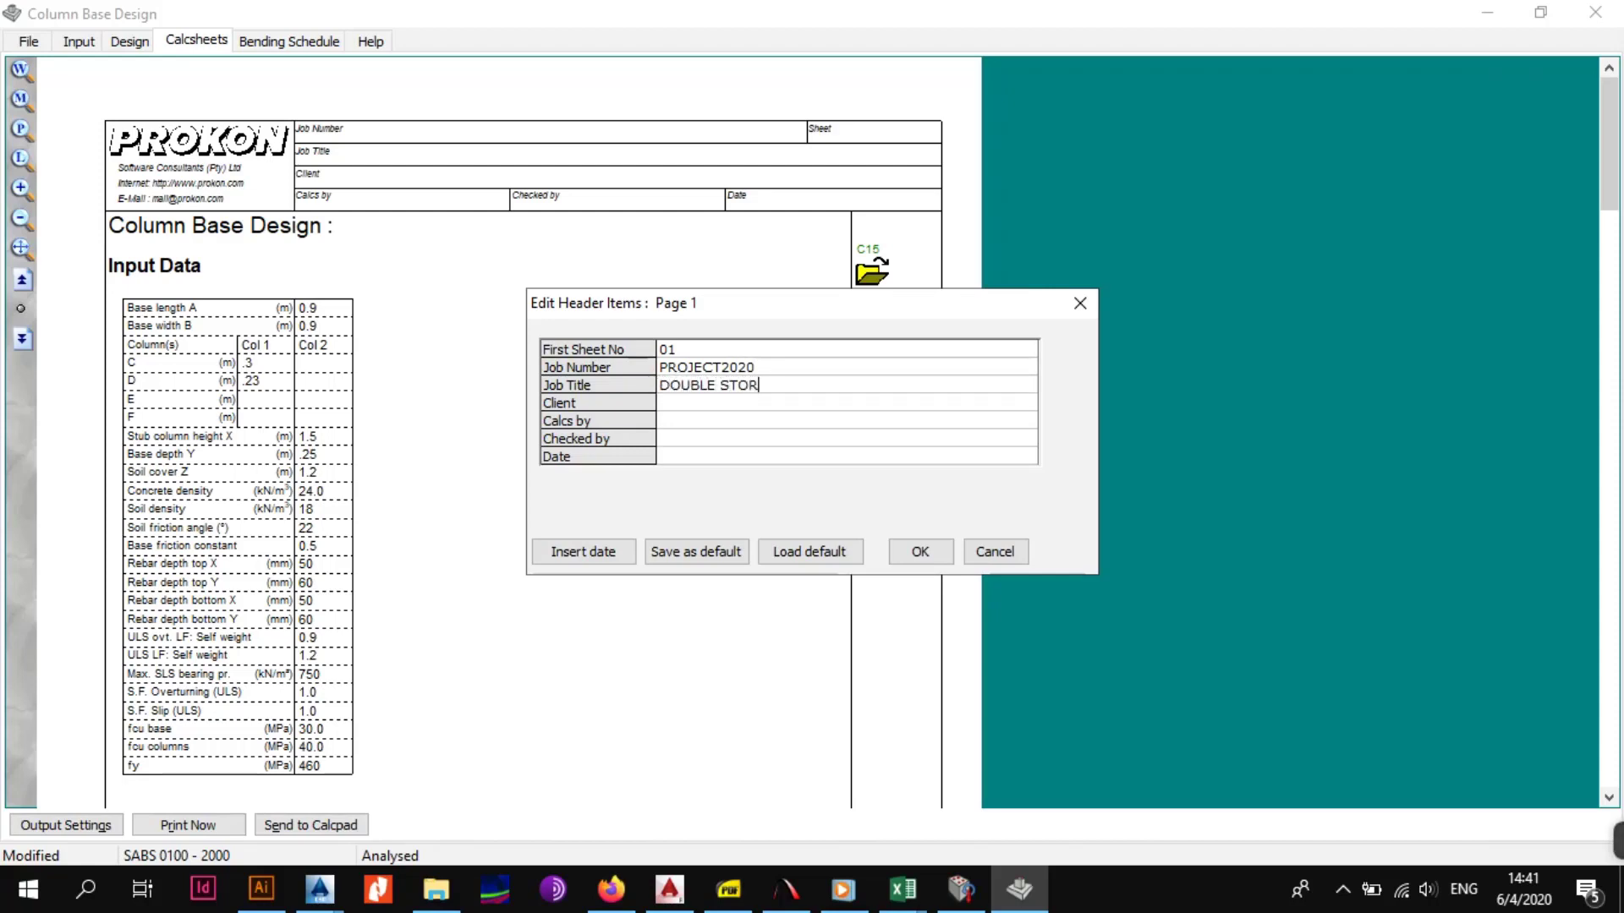
type("Y HOUSE")
left_click(703, 403)
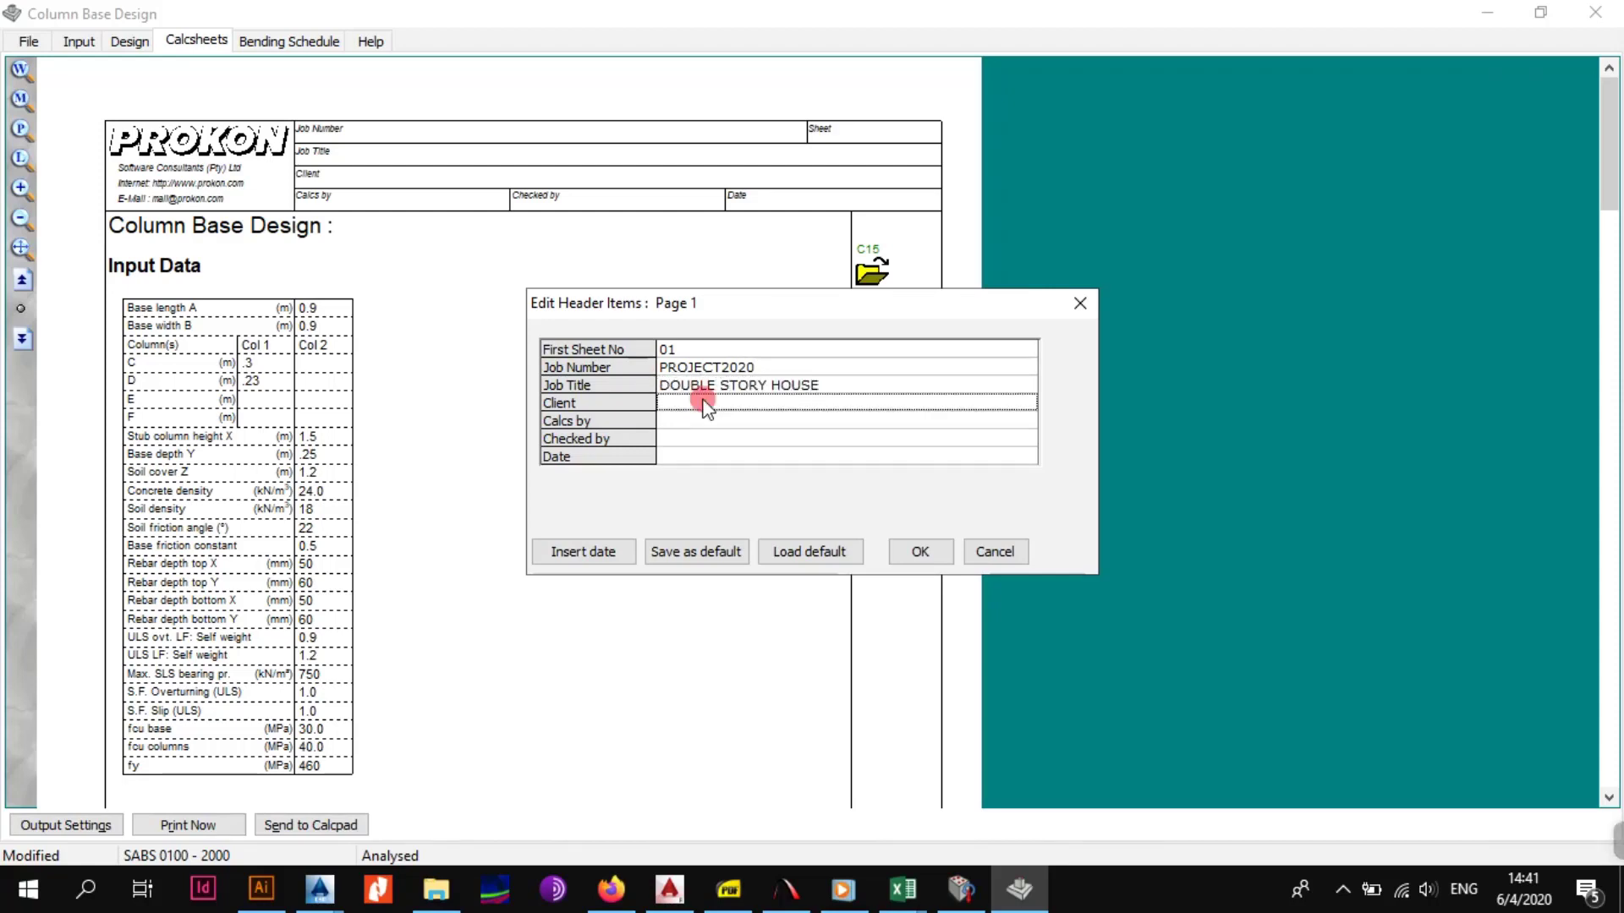
type("DE")
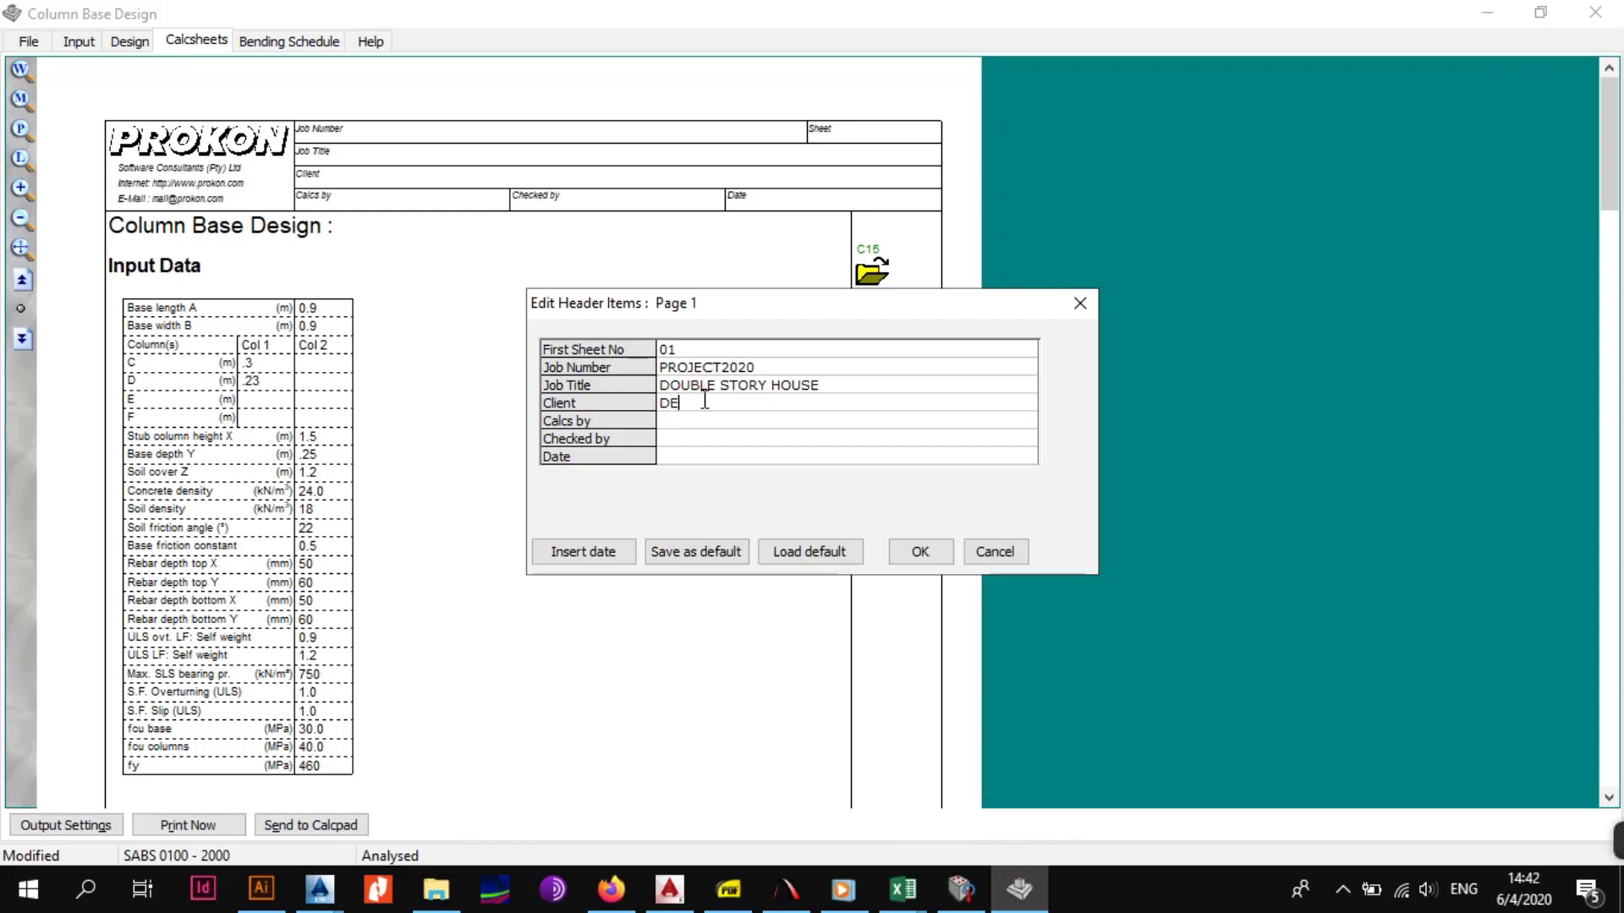
type("E")
left_click(701, 423)
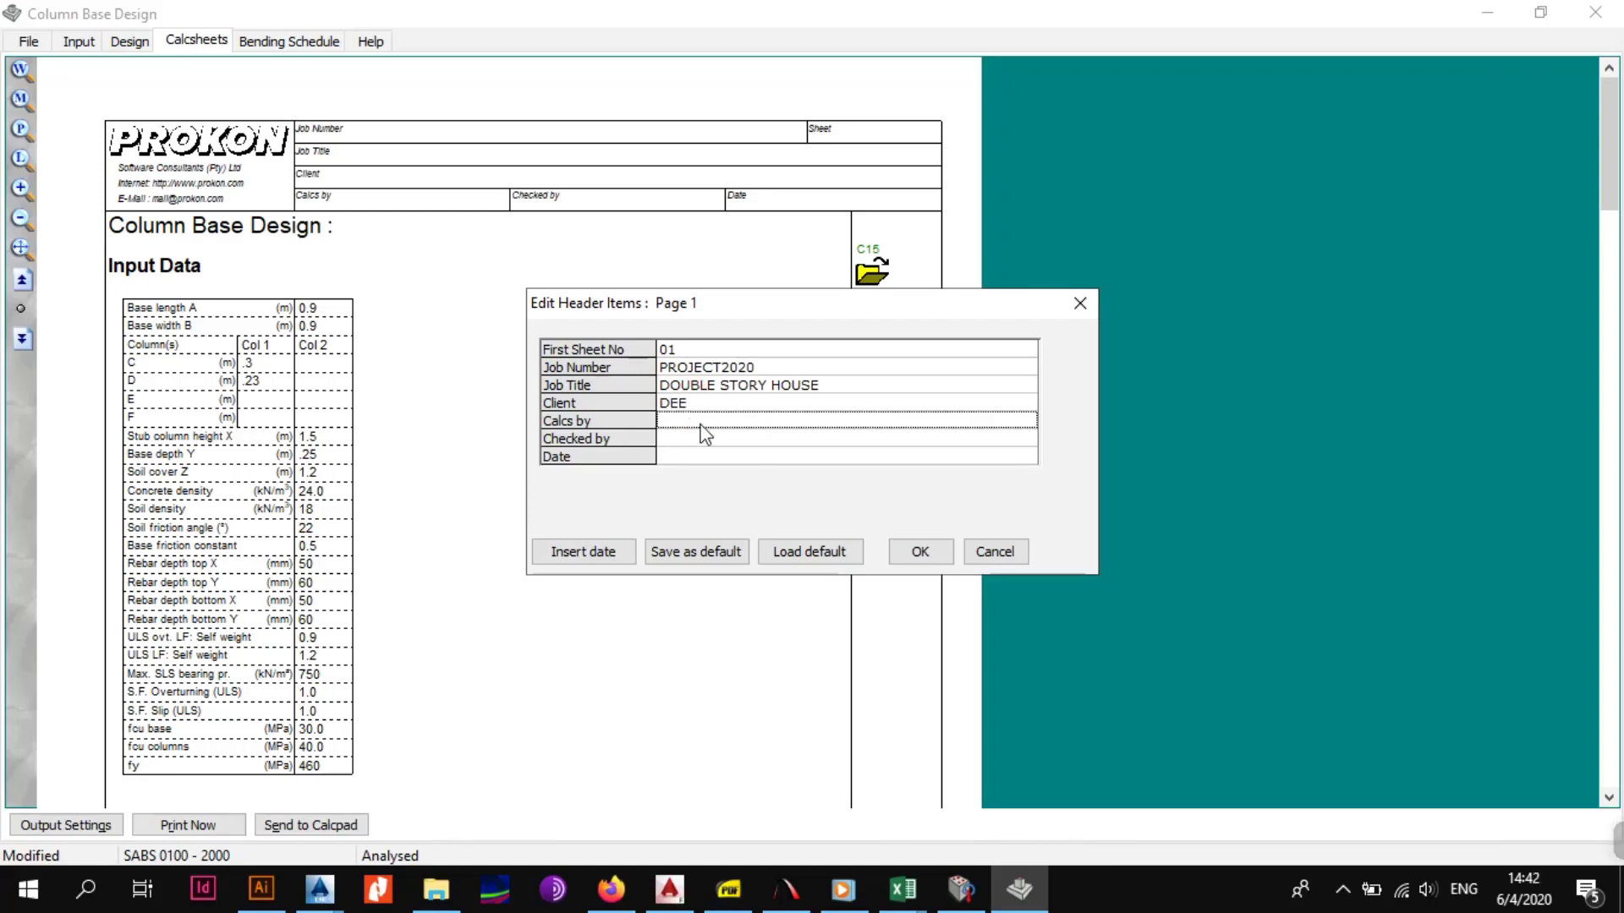
left_click(703, 403)
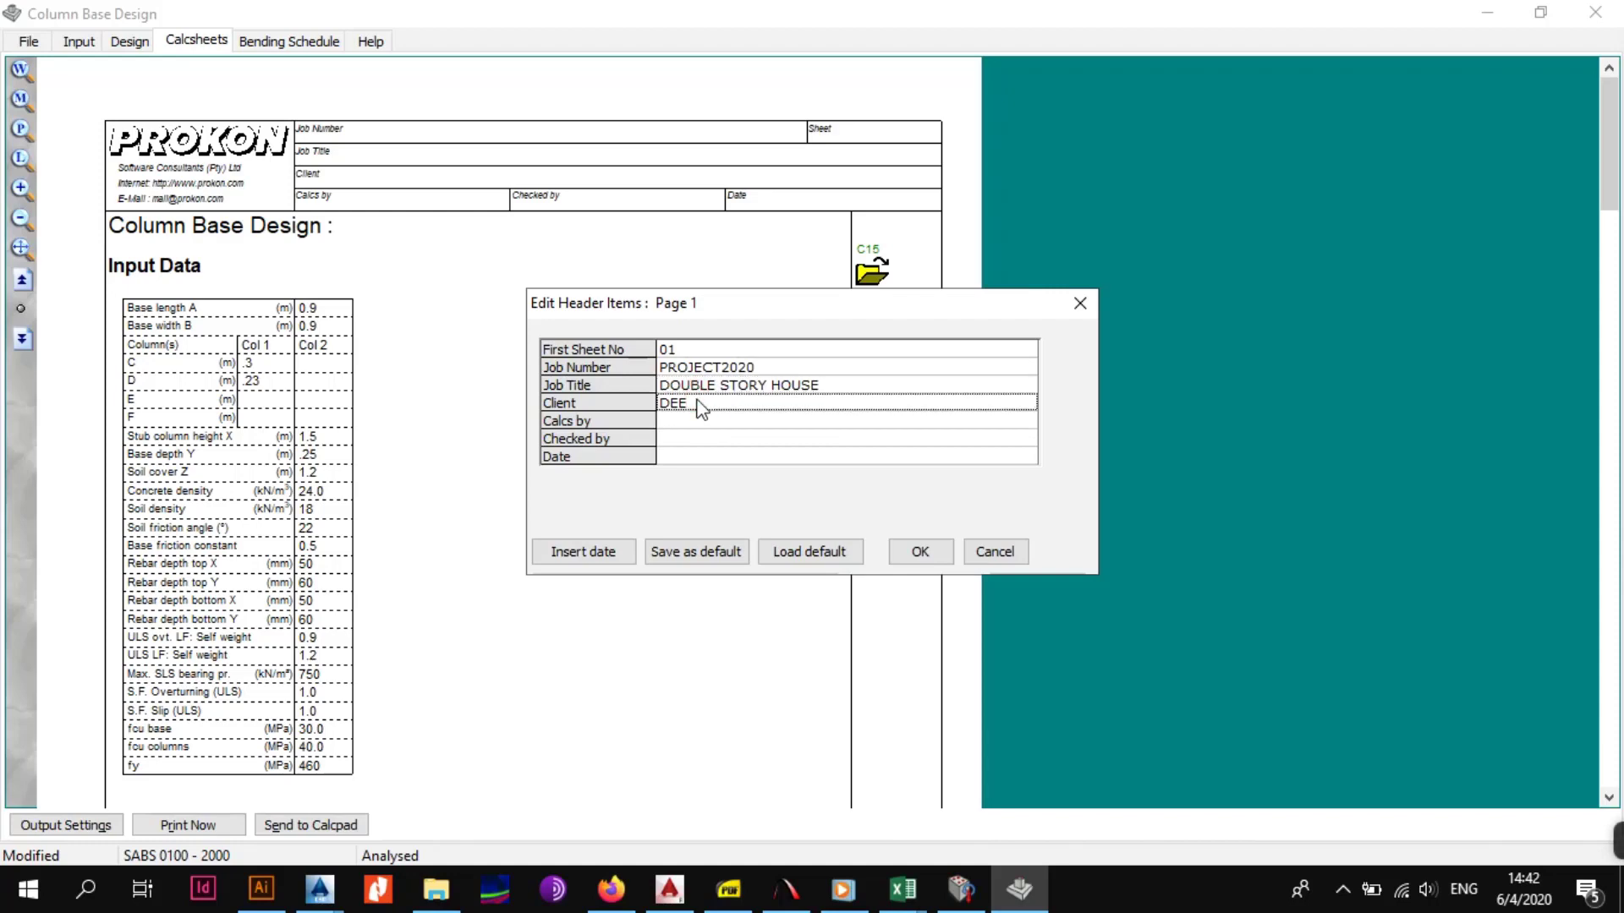
type("TANYA")
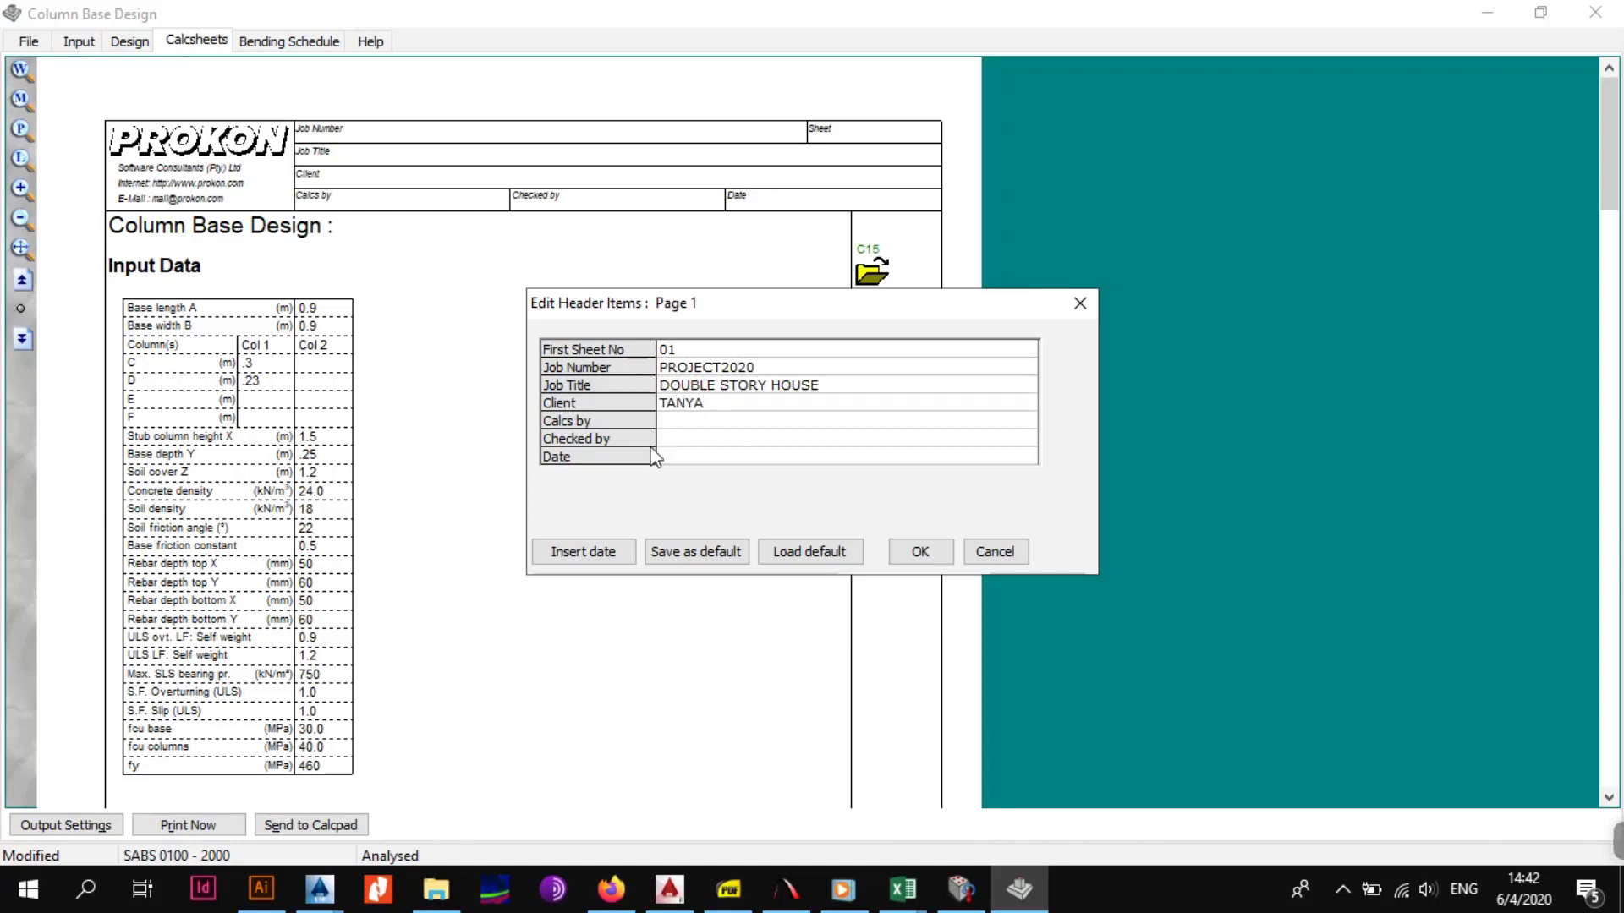
Step: Fill in the Calcs by and Checked by names and set the date to 6/4/2020
left_click(681, 424)
type("PROKON GEEK")
left_click(679, 440)
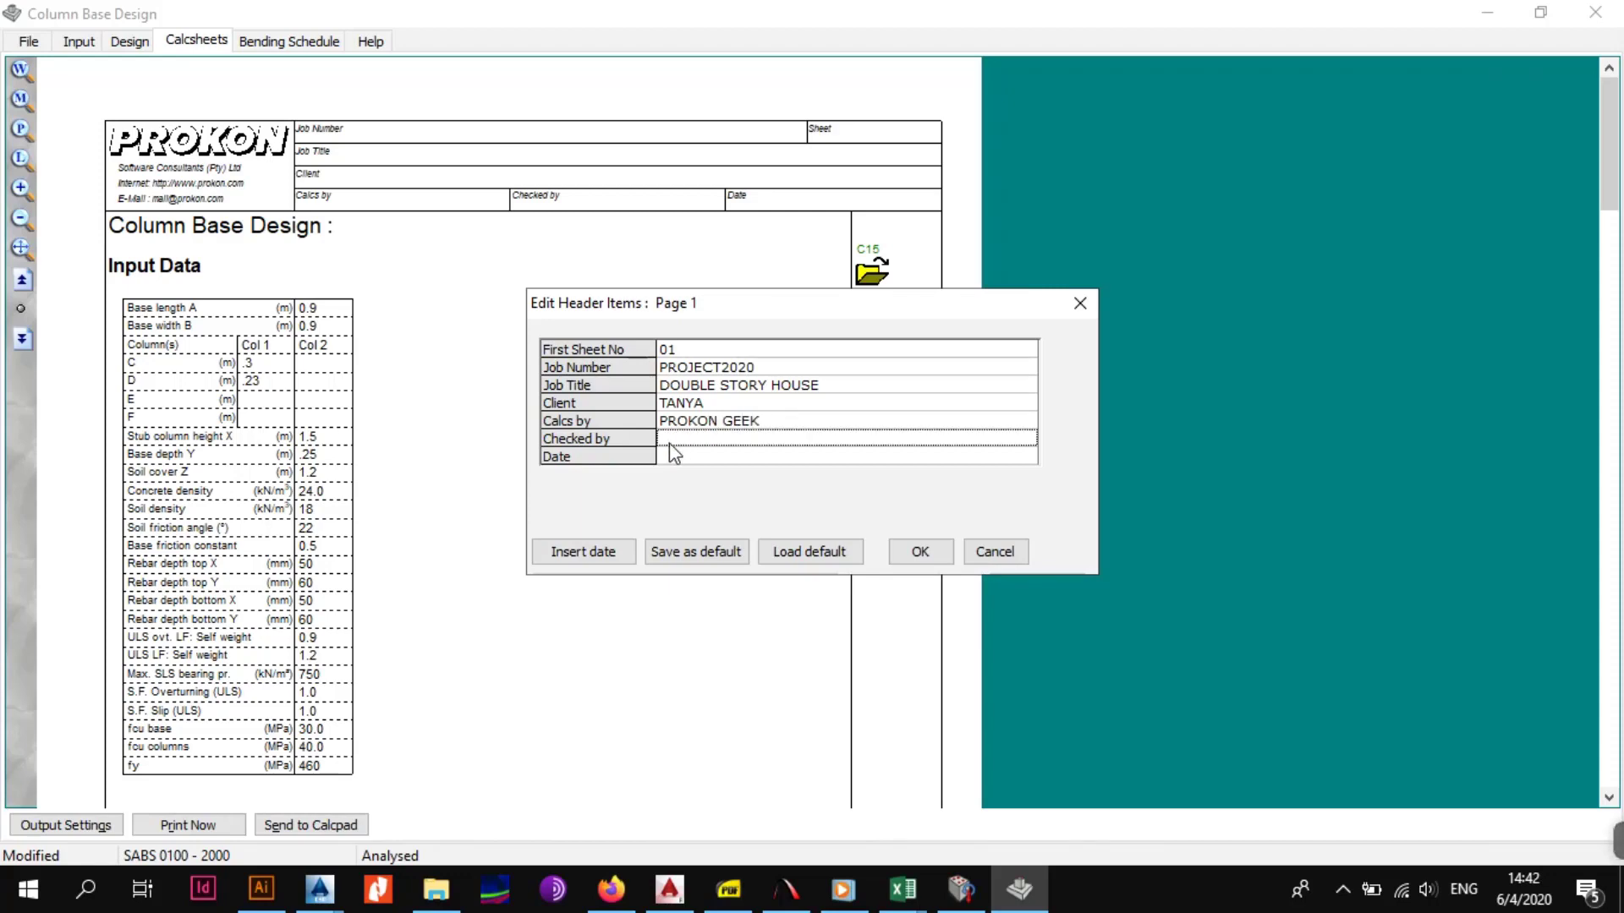
type("ENG ")
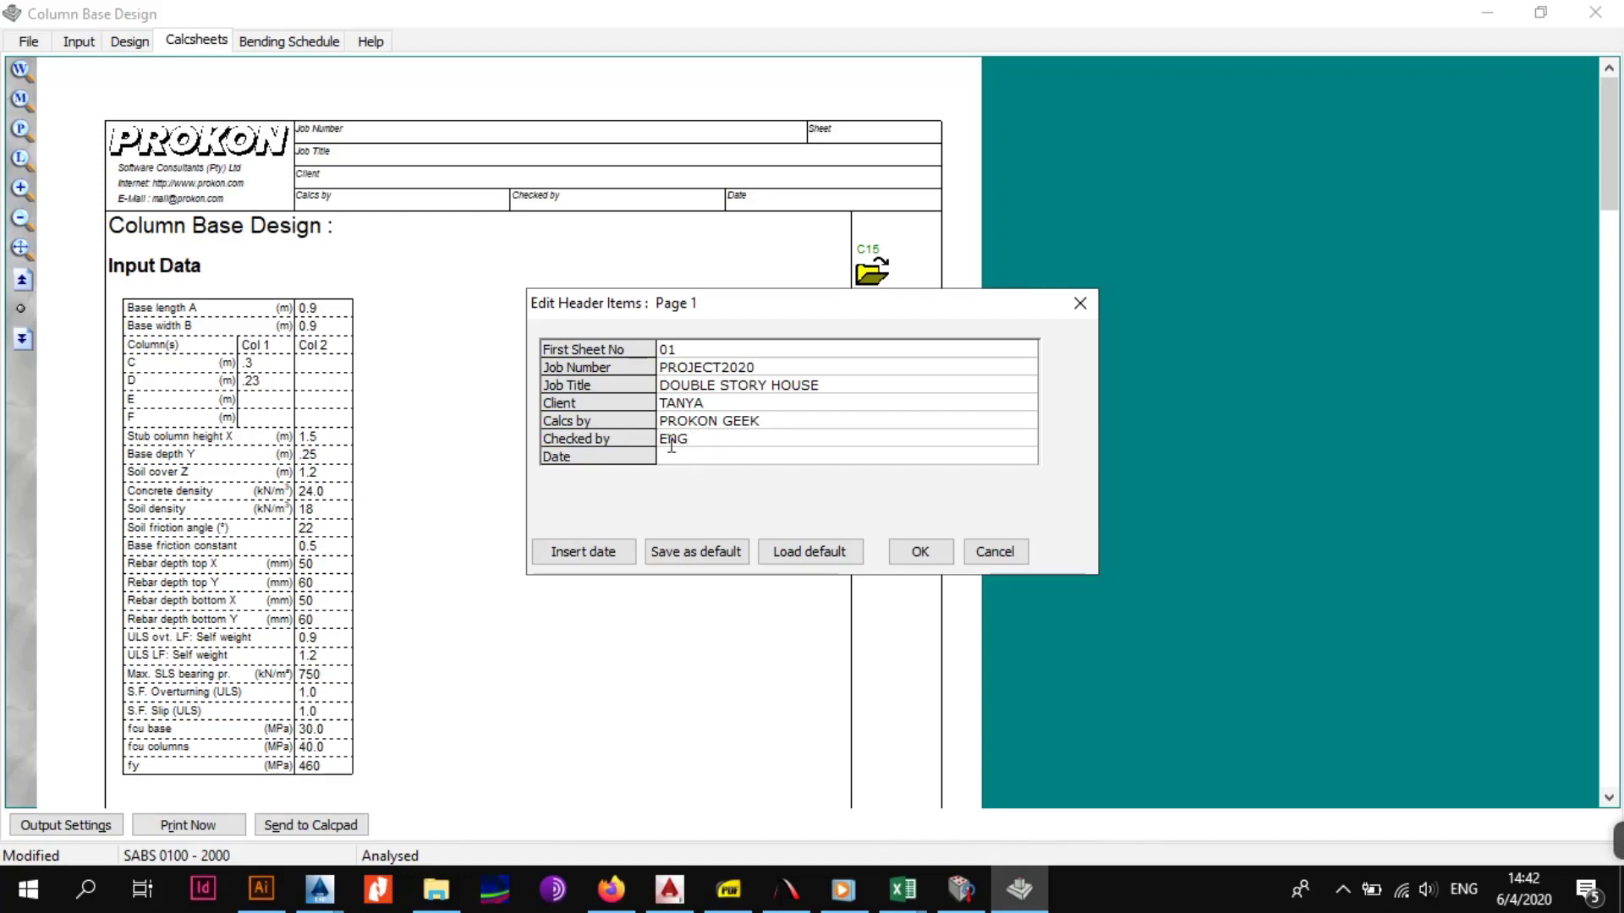
type("VINCENT")
left_click(707, 457)
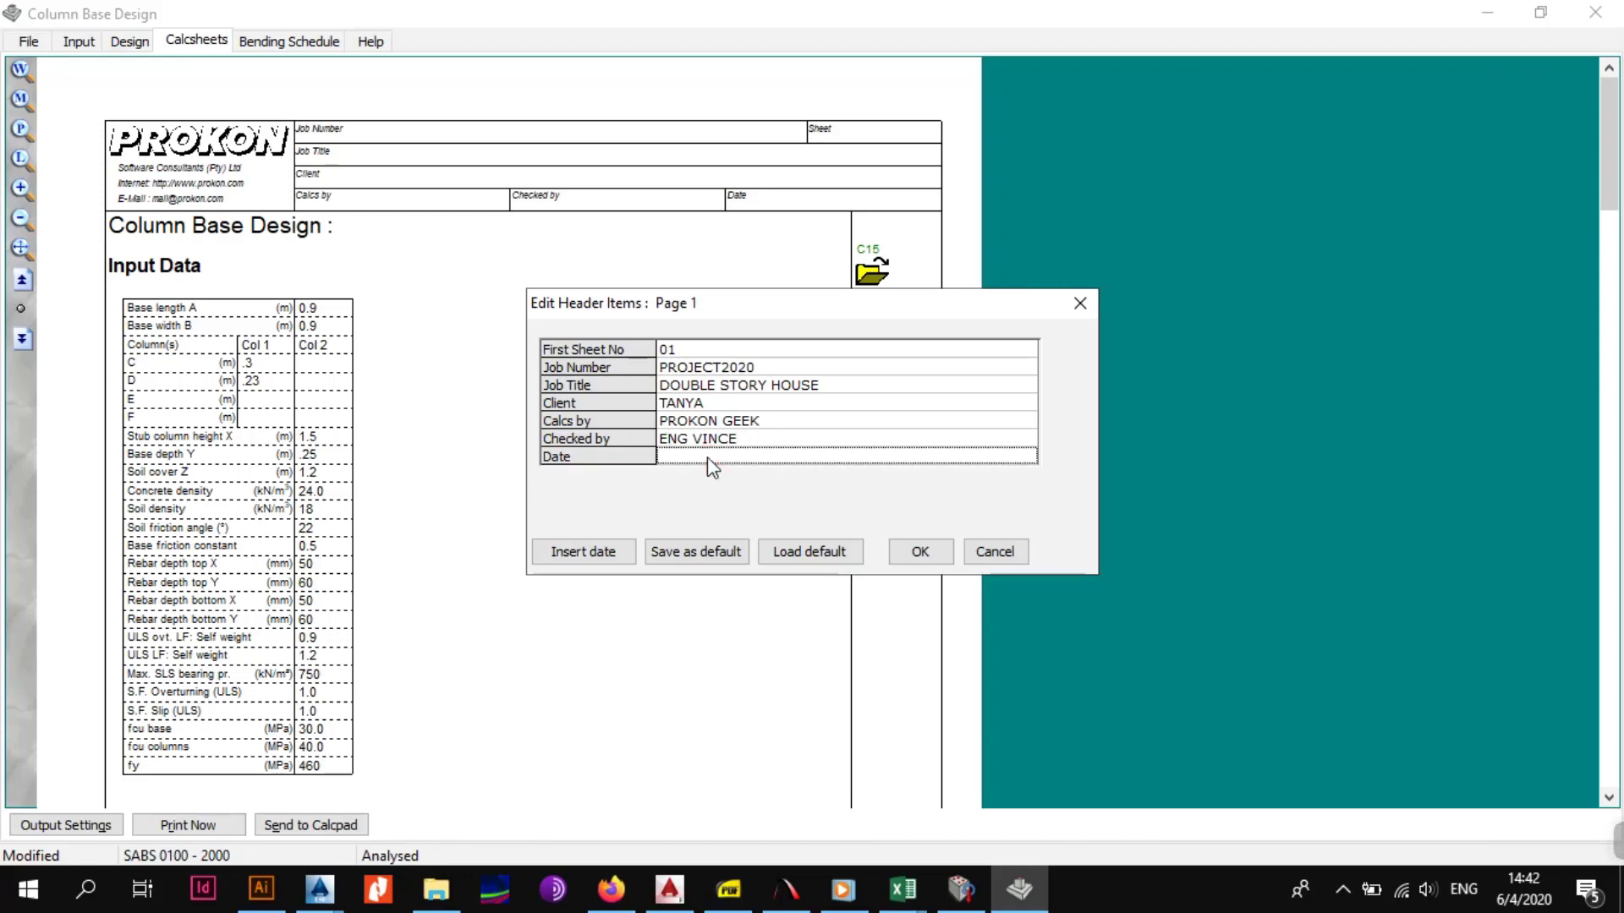
type("0604")
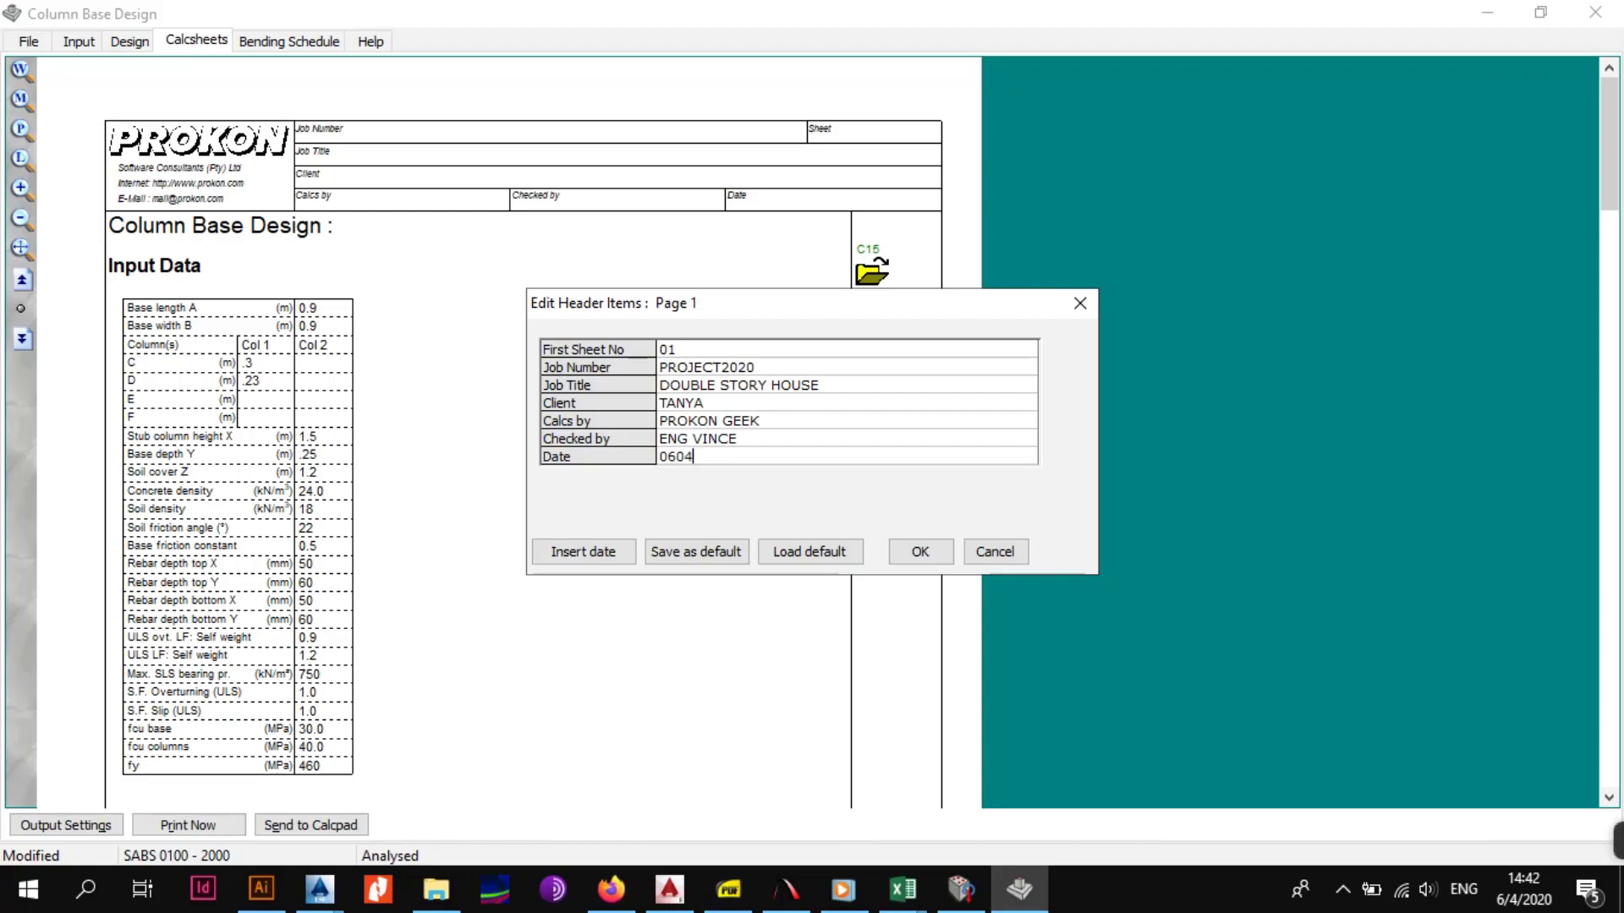
key("BackSpace")
key("BackSpace")
type("/04/2020")
left_click(625, 565)
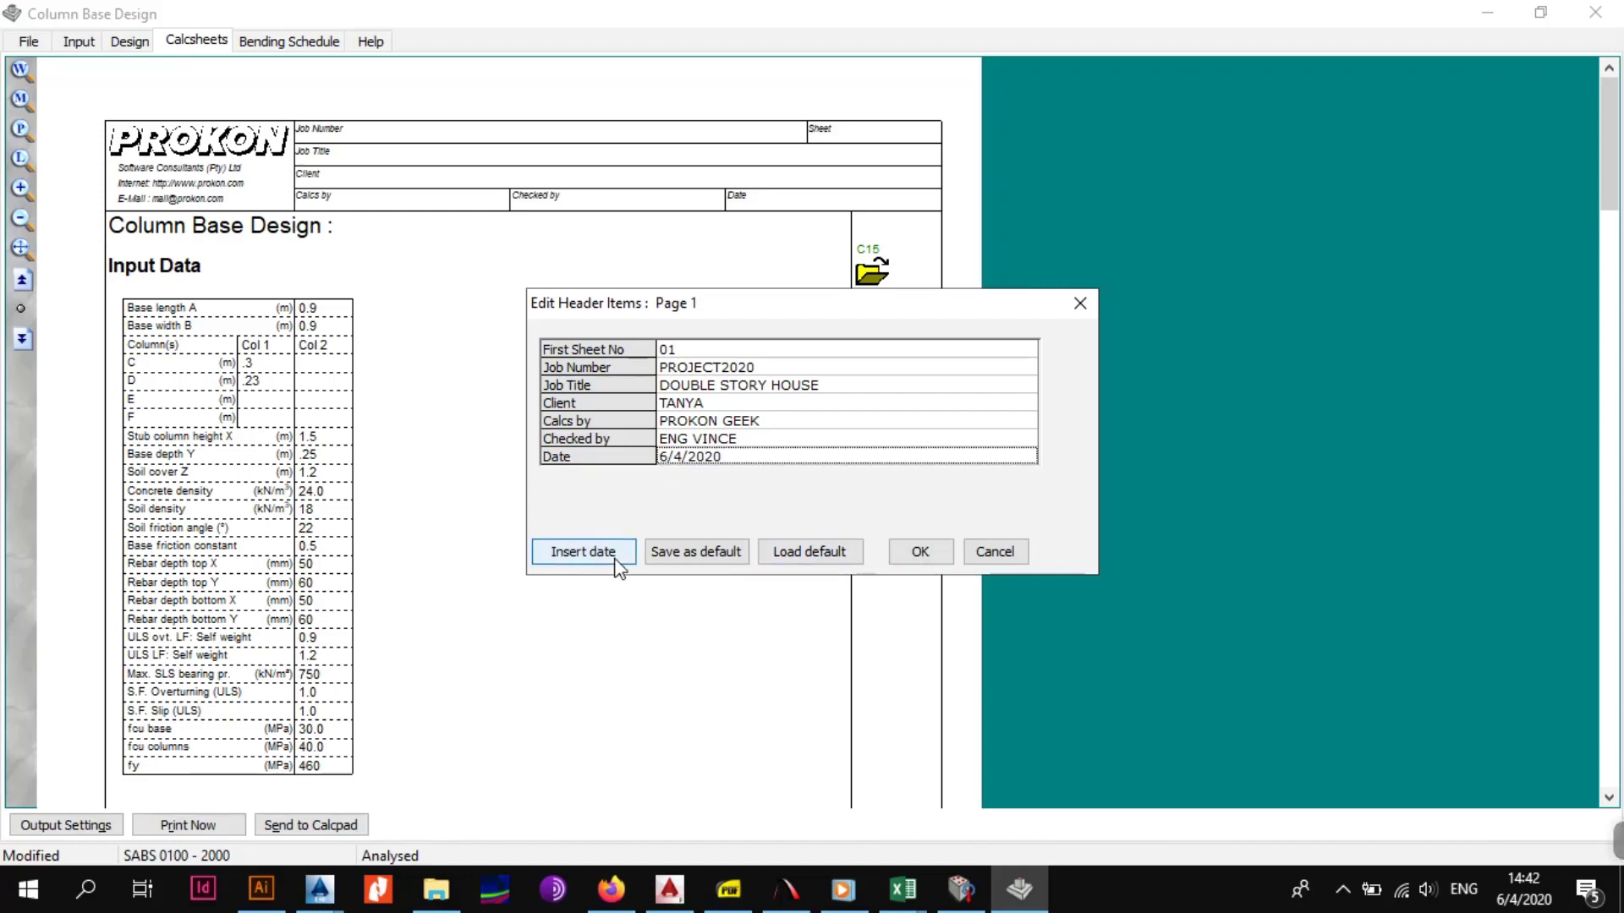
Step: Confirm the header items and print the calcsheet to the Nitro PDF Creator
left_click(918, 551)
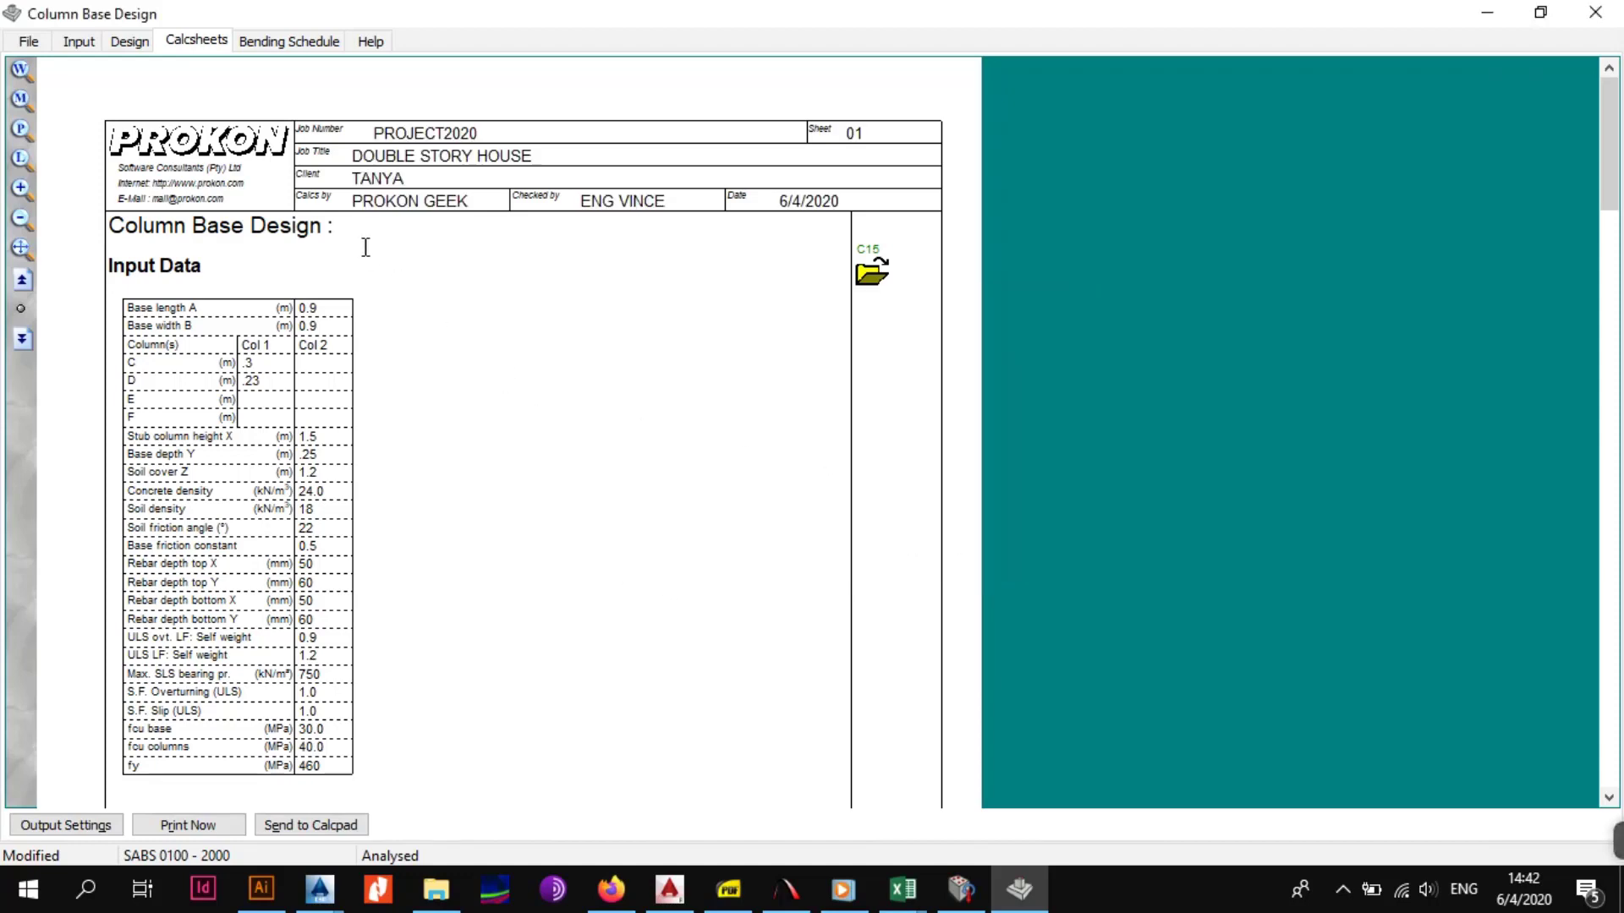
scroll(392, 275, "down", 2)
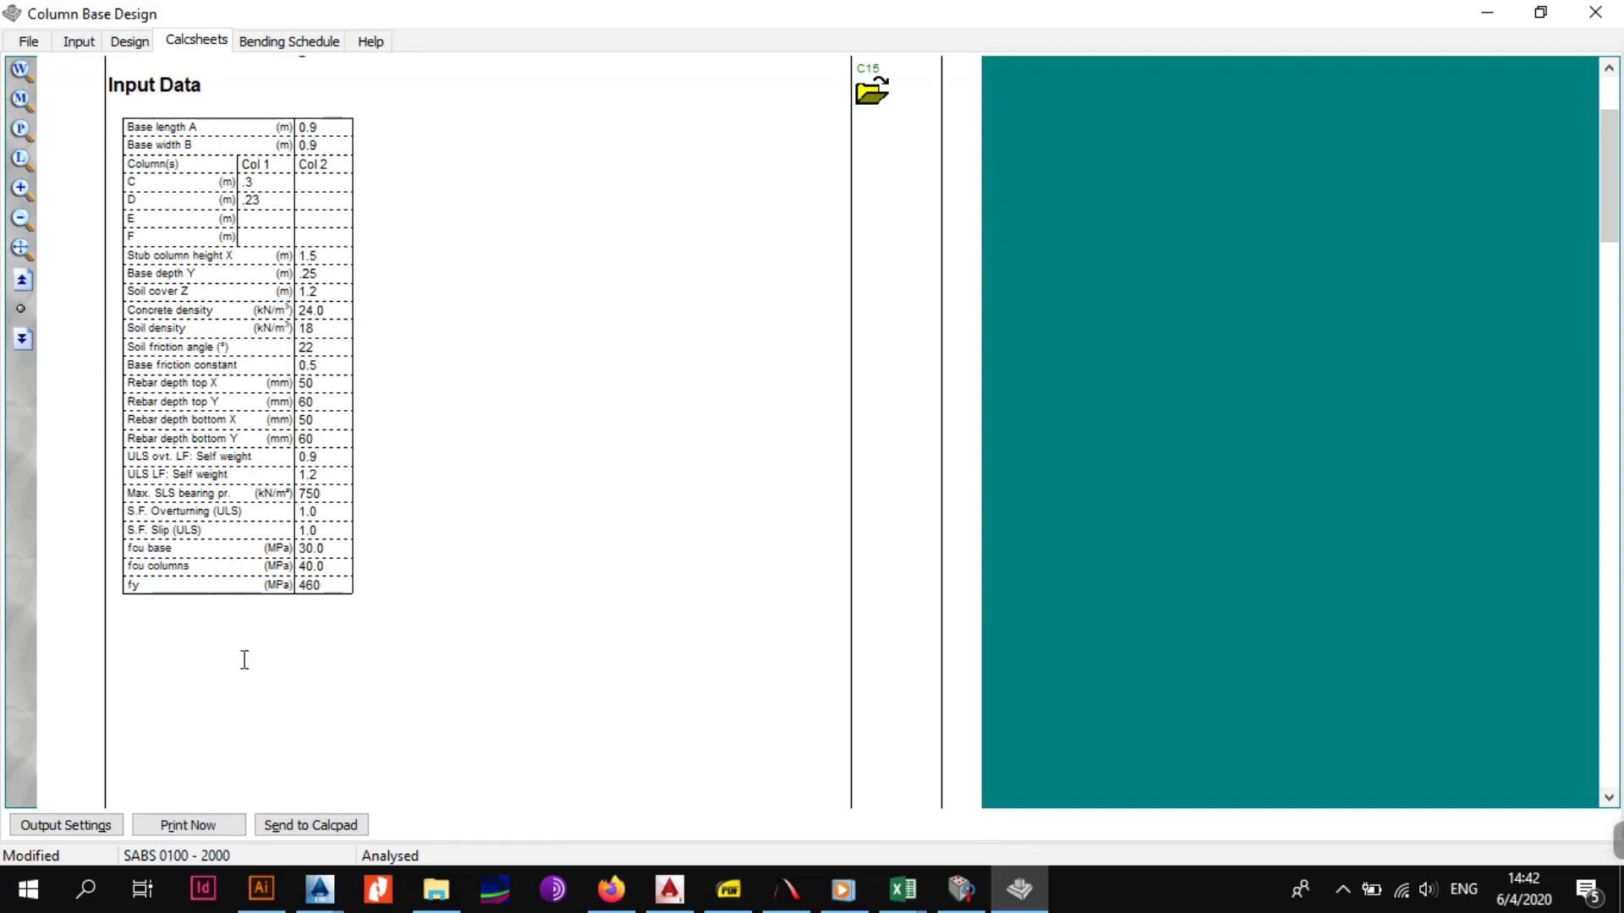
left_click(191, 825)
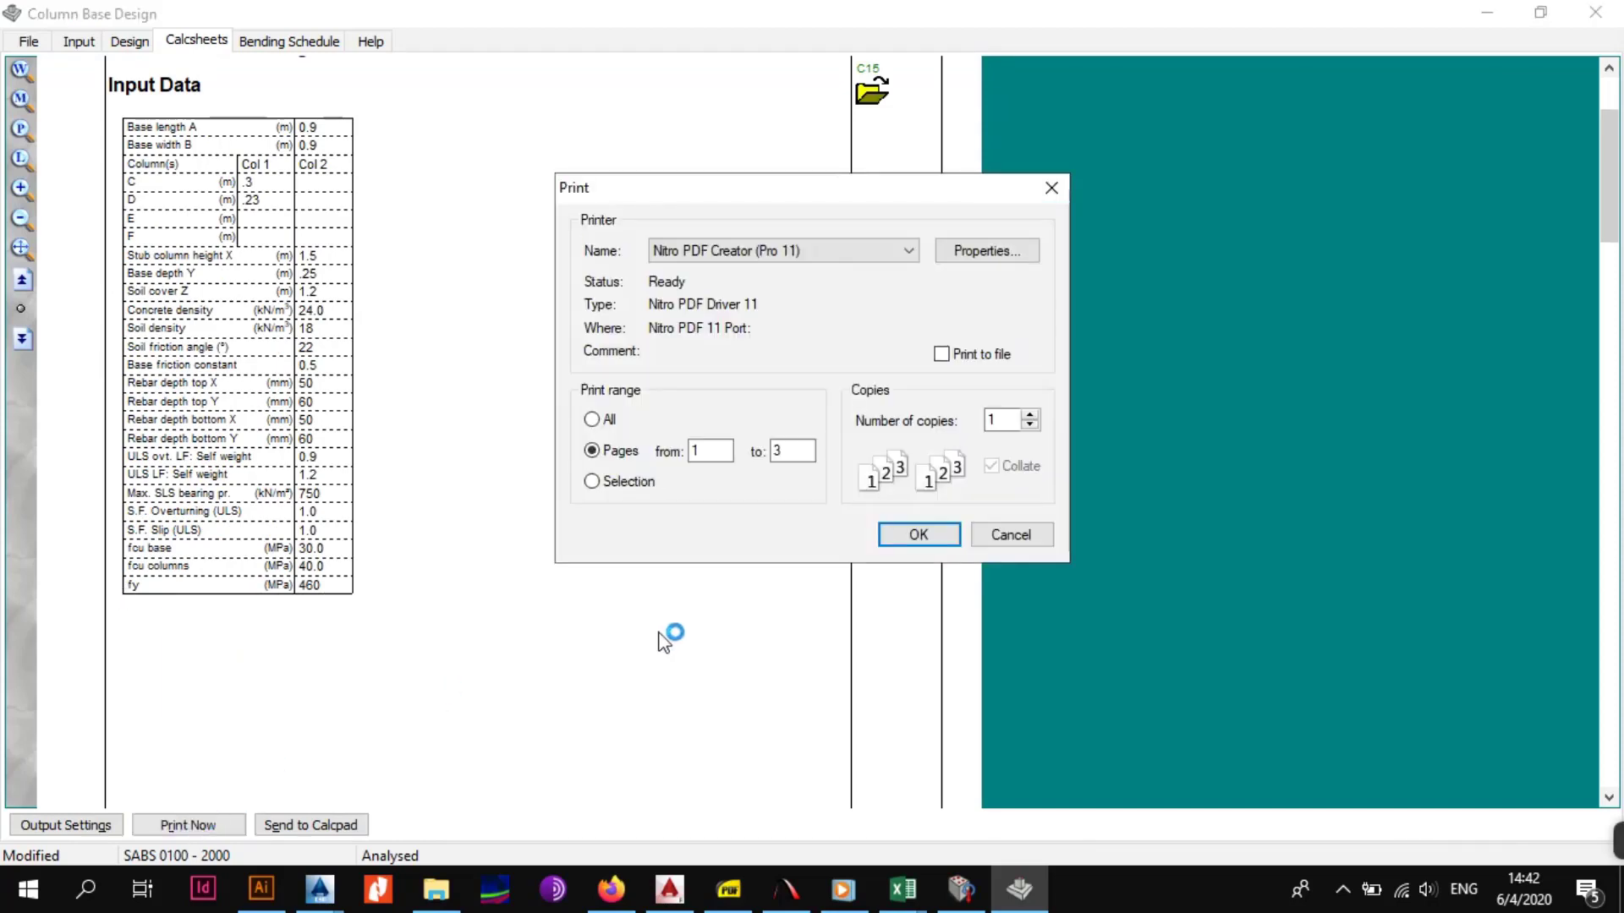
left_click(898, 540)
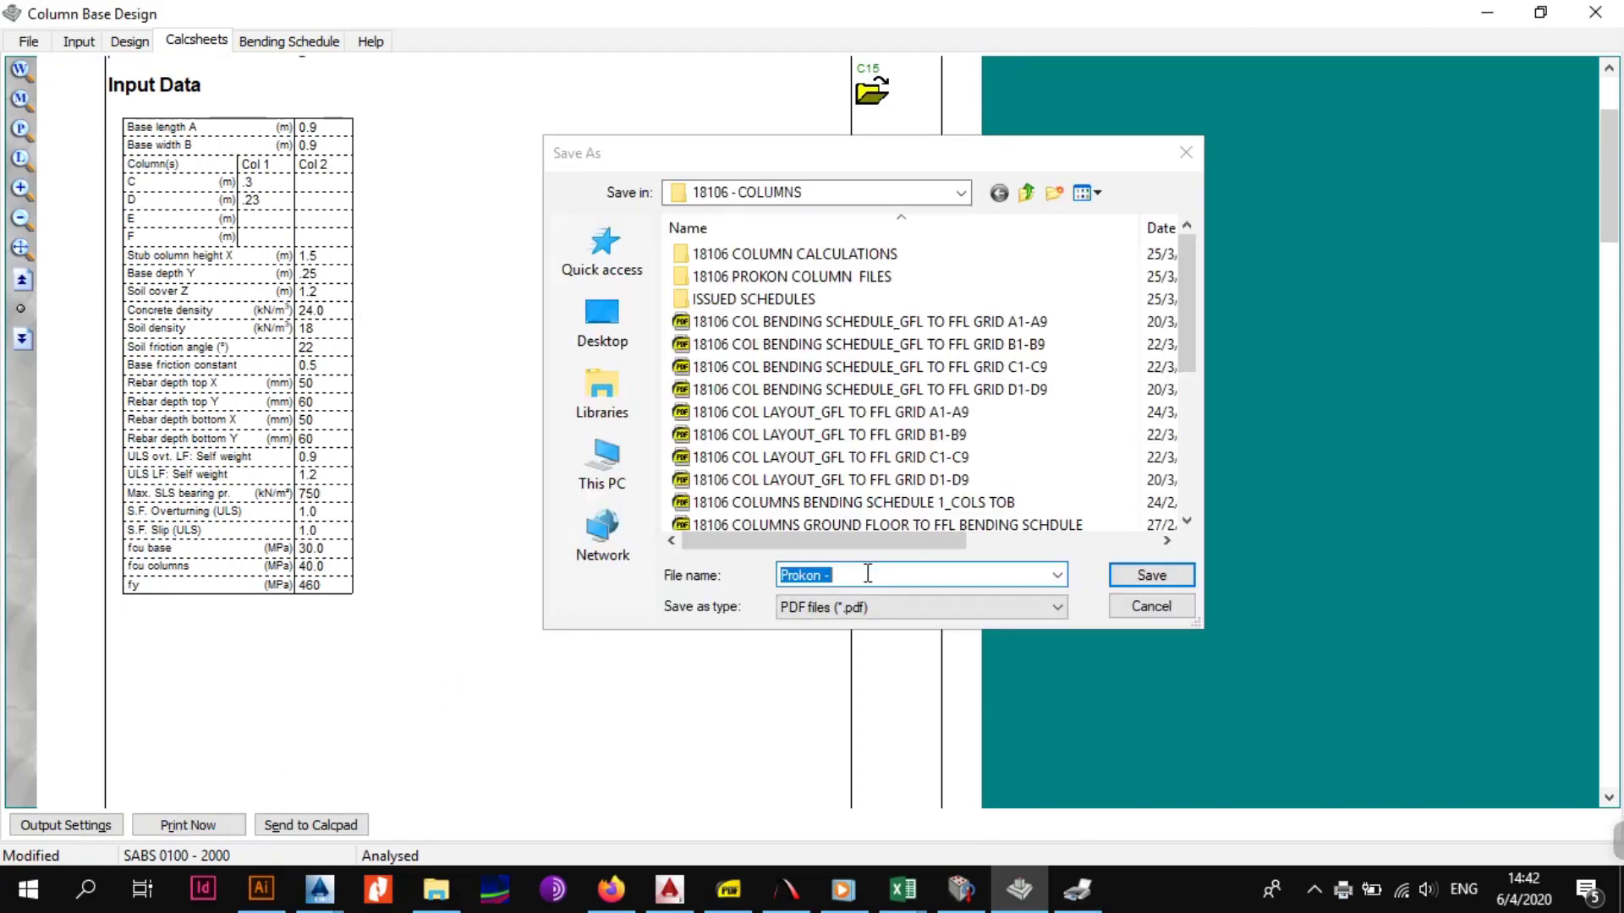
Step: Browse to Desktop > RadGeekTutorials > DOUBLE STORY BUILDING > BASES and name the PDF COL 1 CALCSHEET
left_click(624, 405)
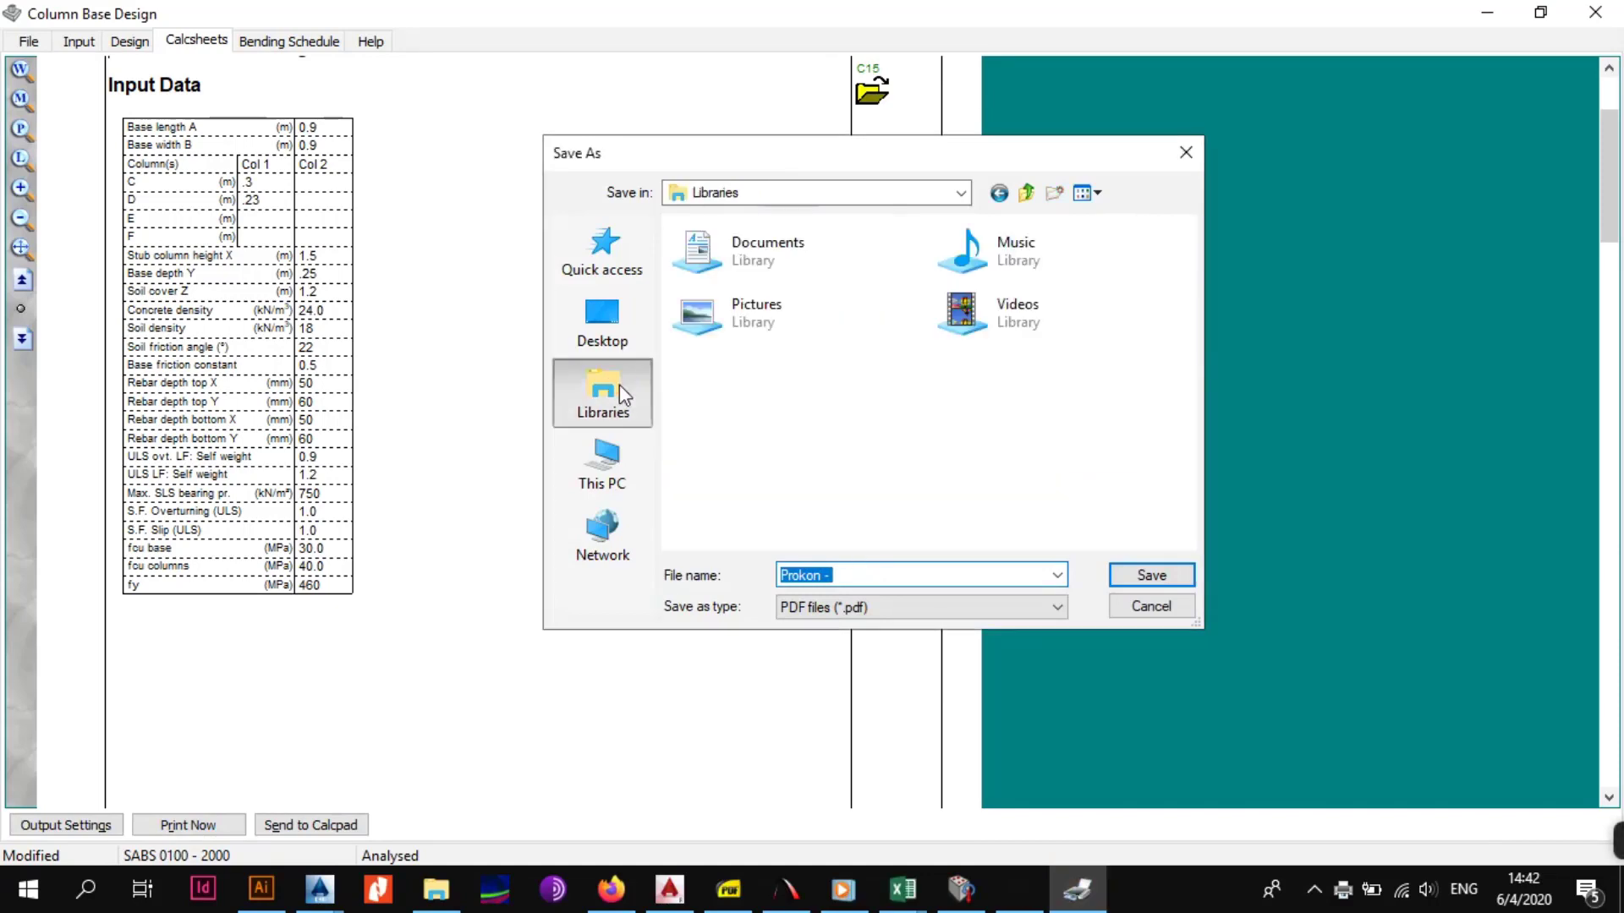
left_click(609, 334)
double_click(824, 444)
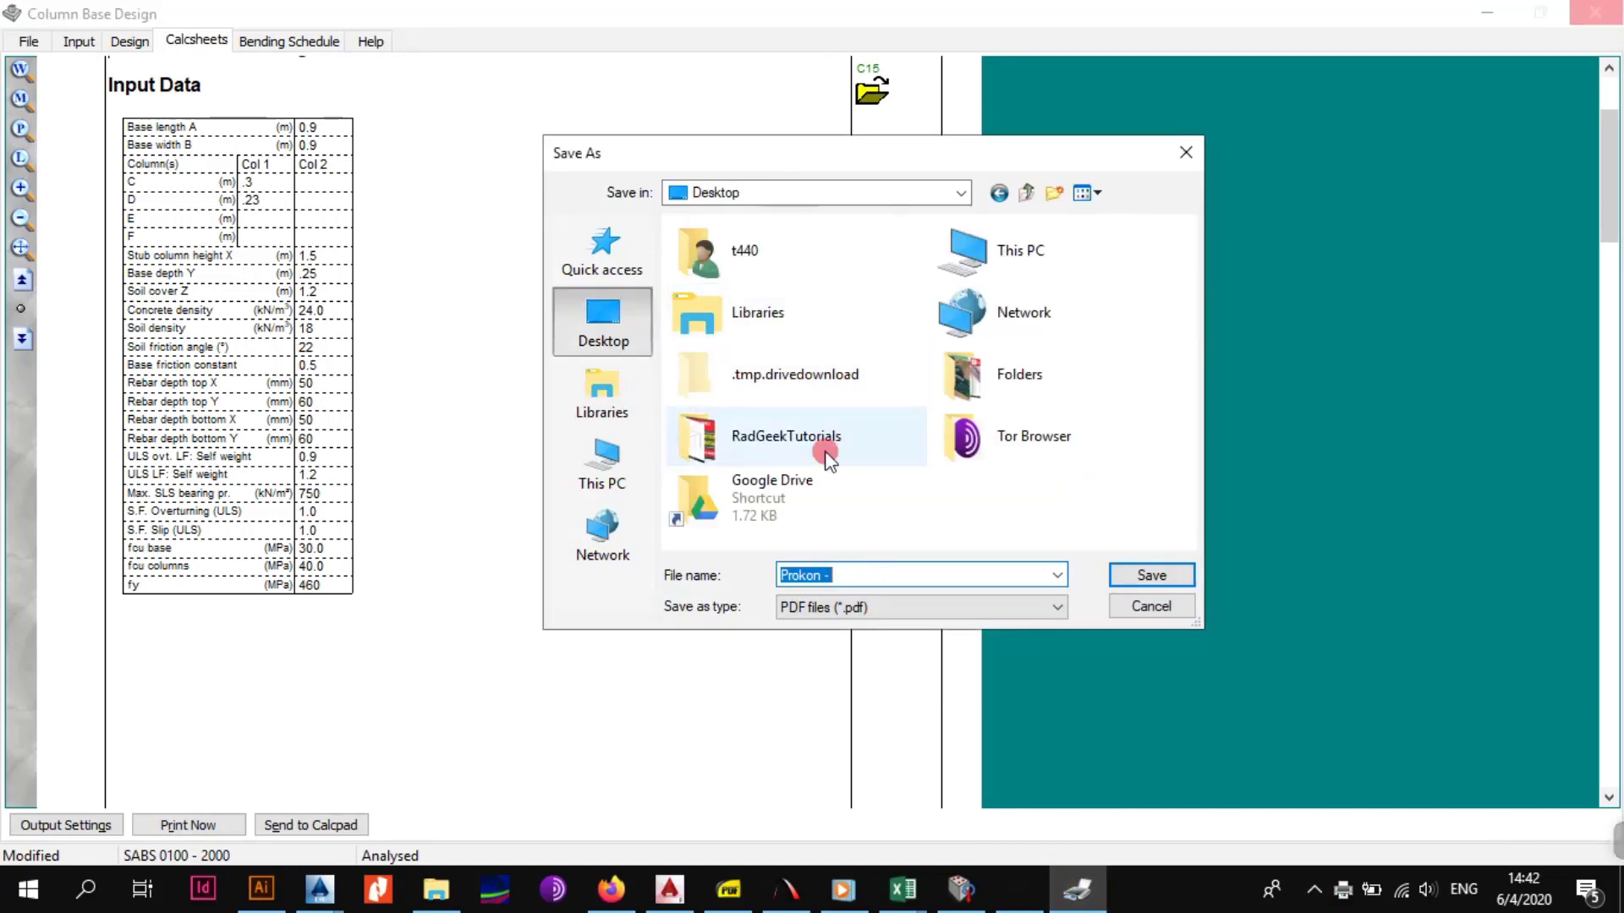
double_click(768, 323)
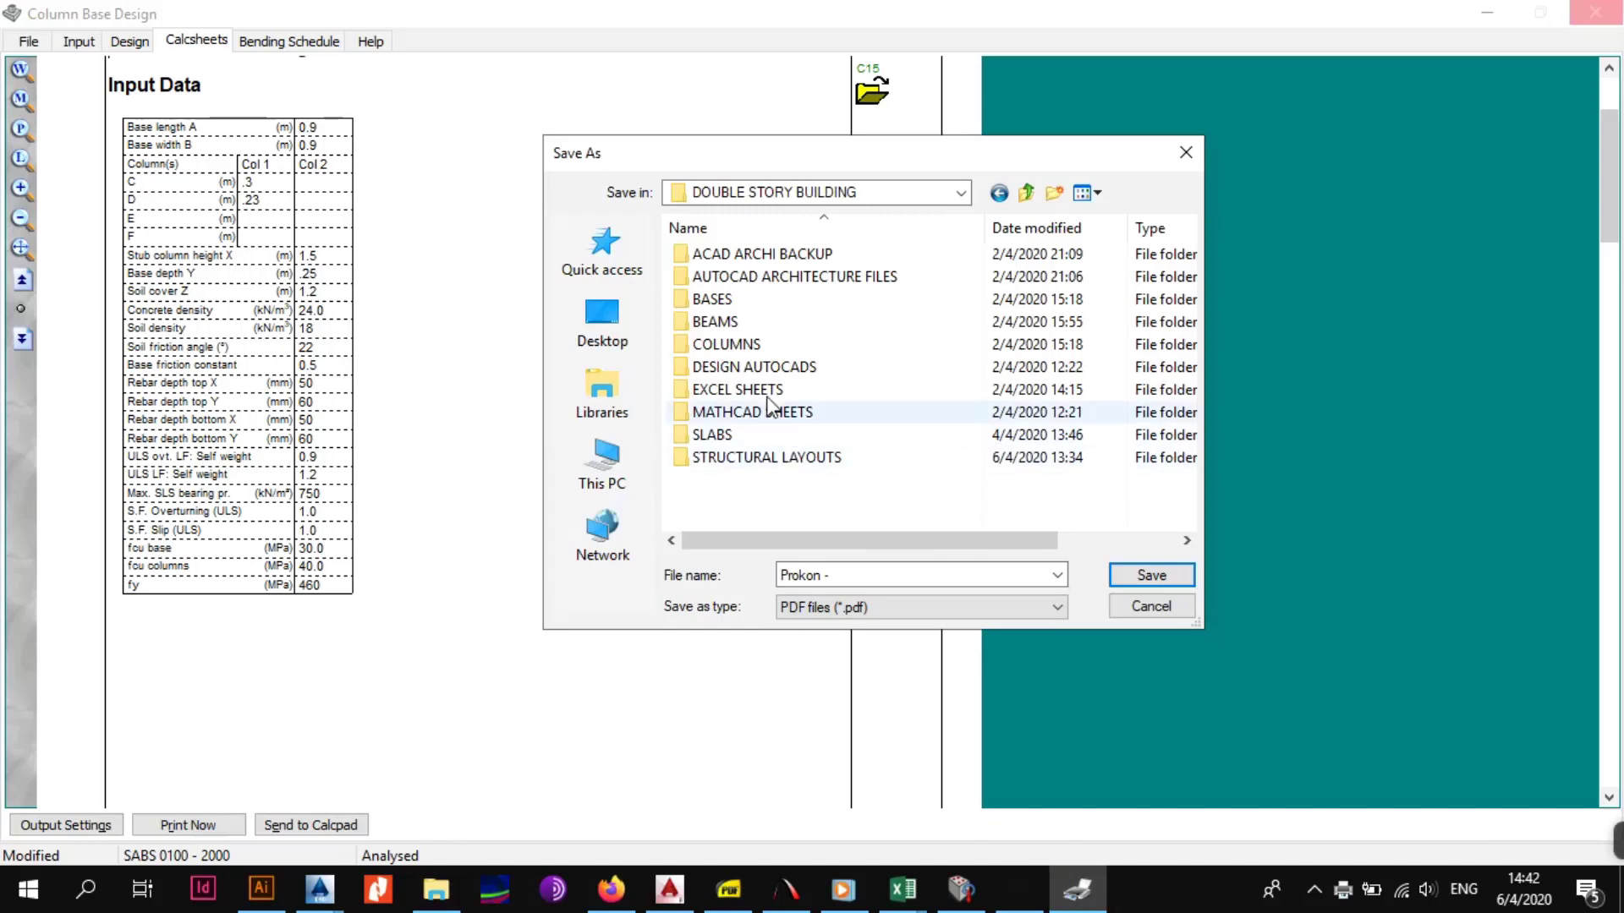
double_click(736, 300)
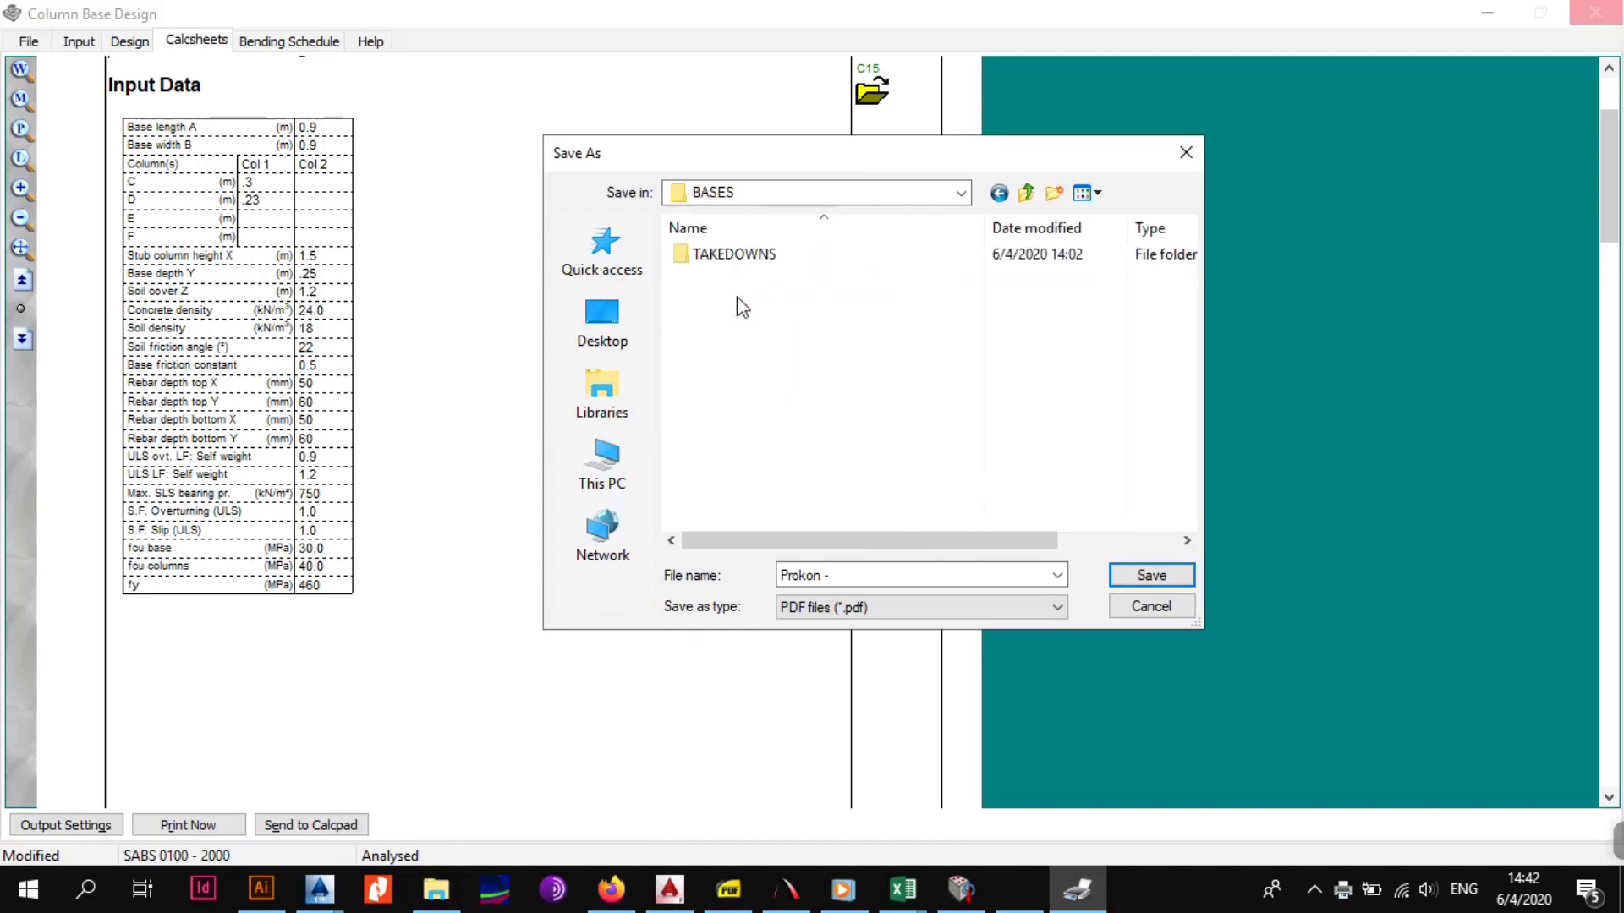
left_click(961, 576)
key("ctrl+a")
key("BackSpace")
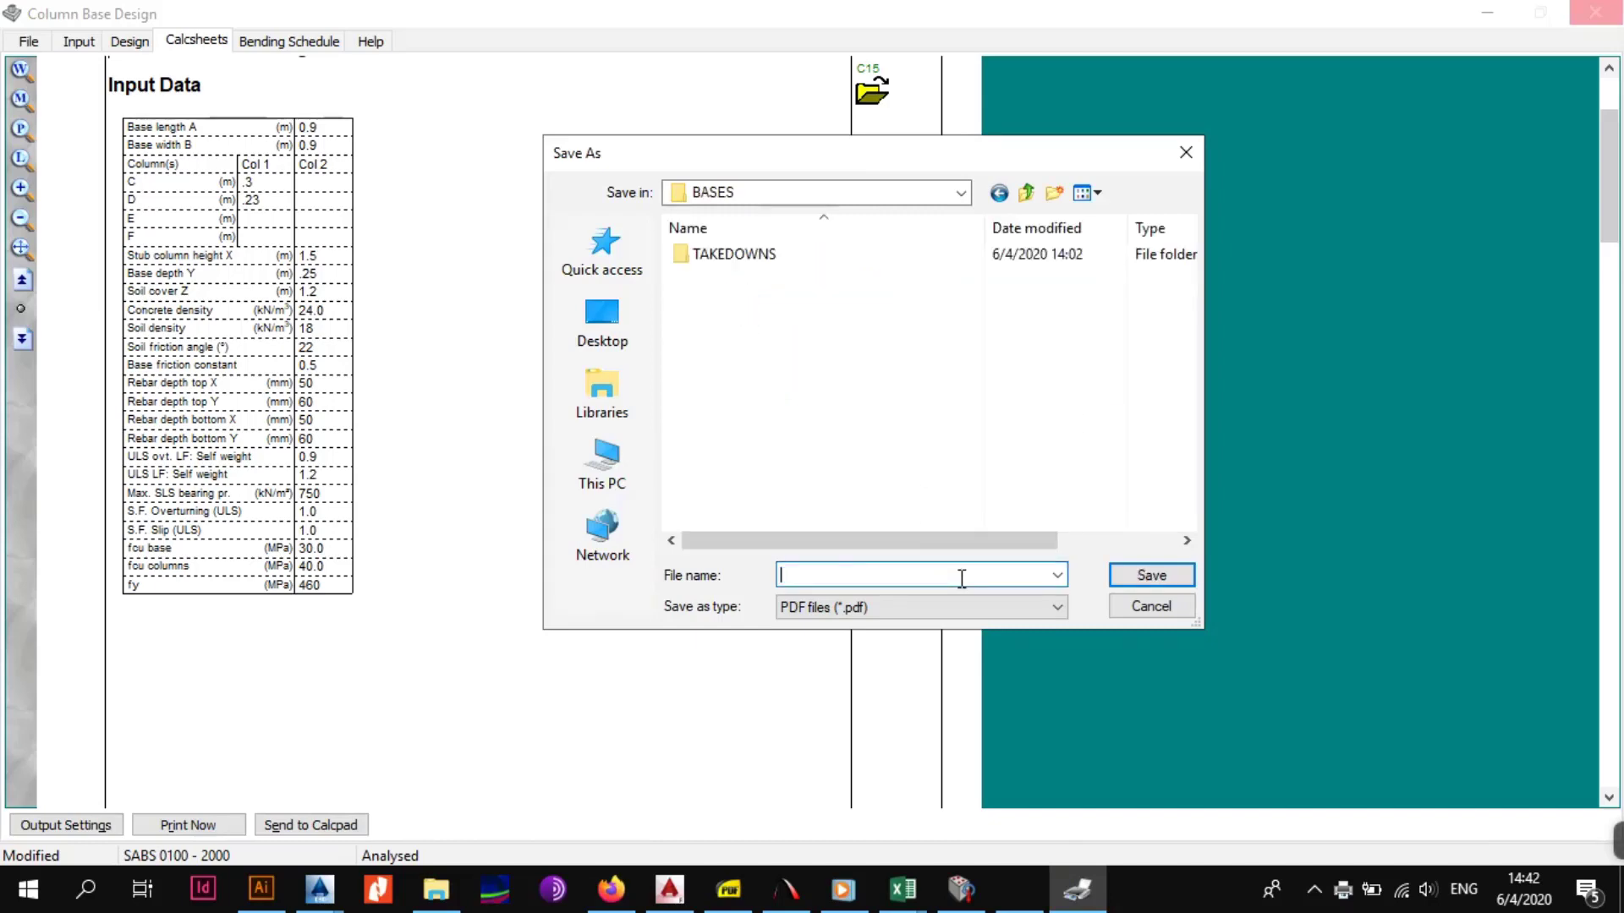
type("COL 1 CALCSHEET")
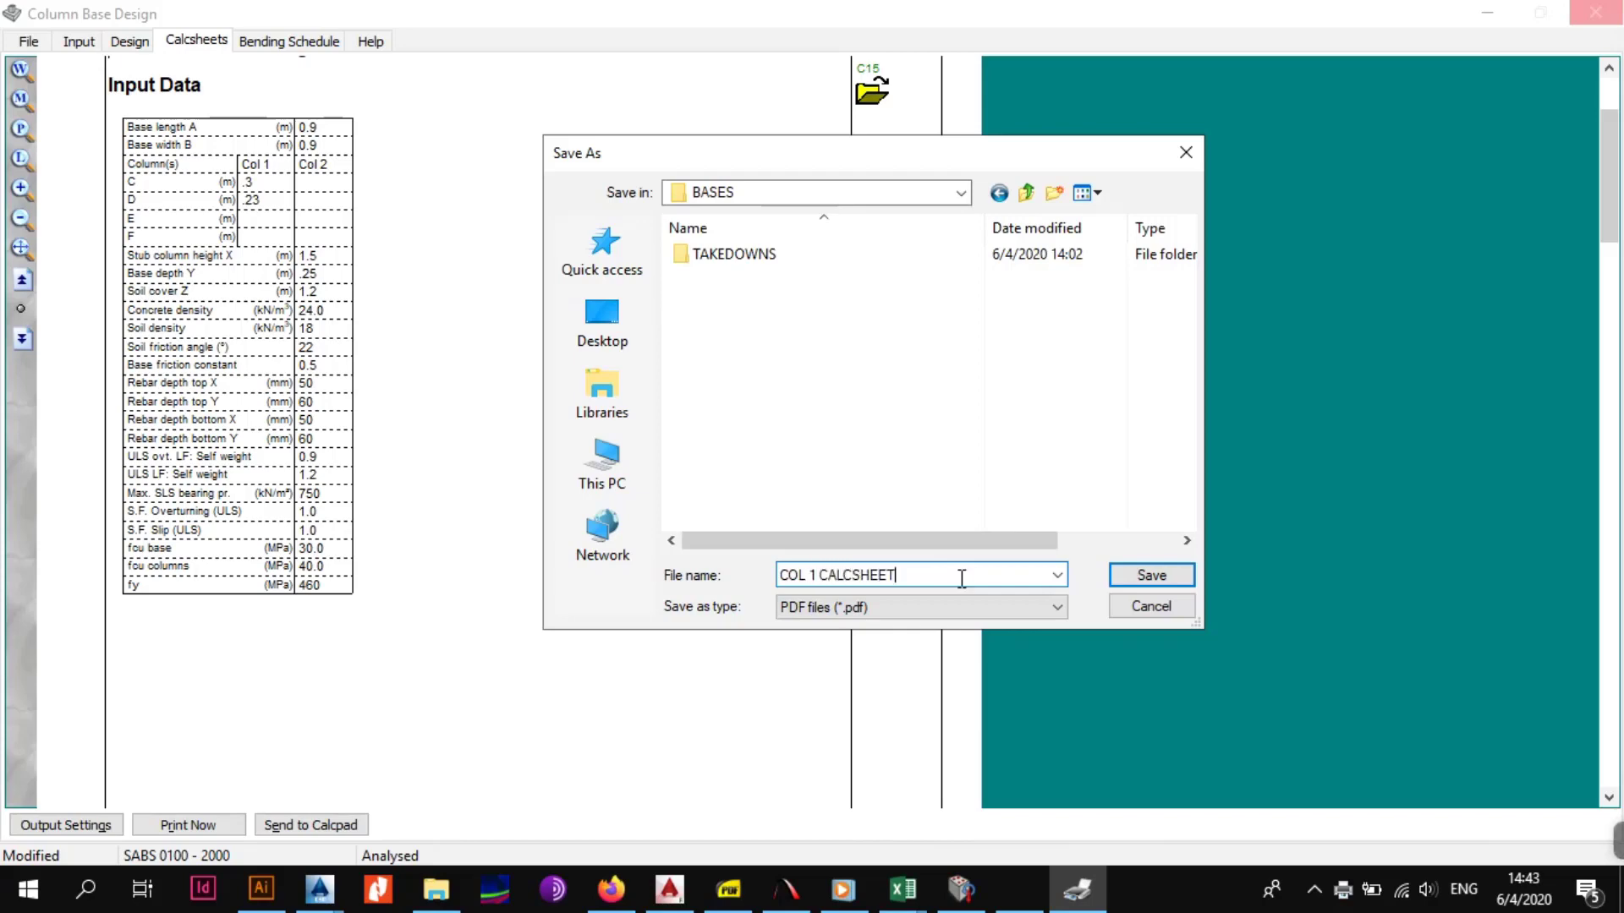
Step: Save COL 1 CALCSHEET into BASES and scroll through its three pages in Sumatra PDF
left_click(1148, 575)
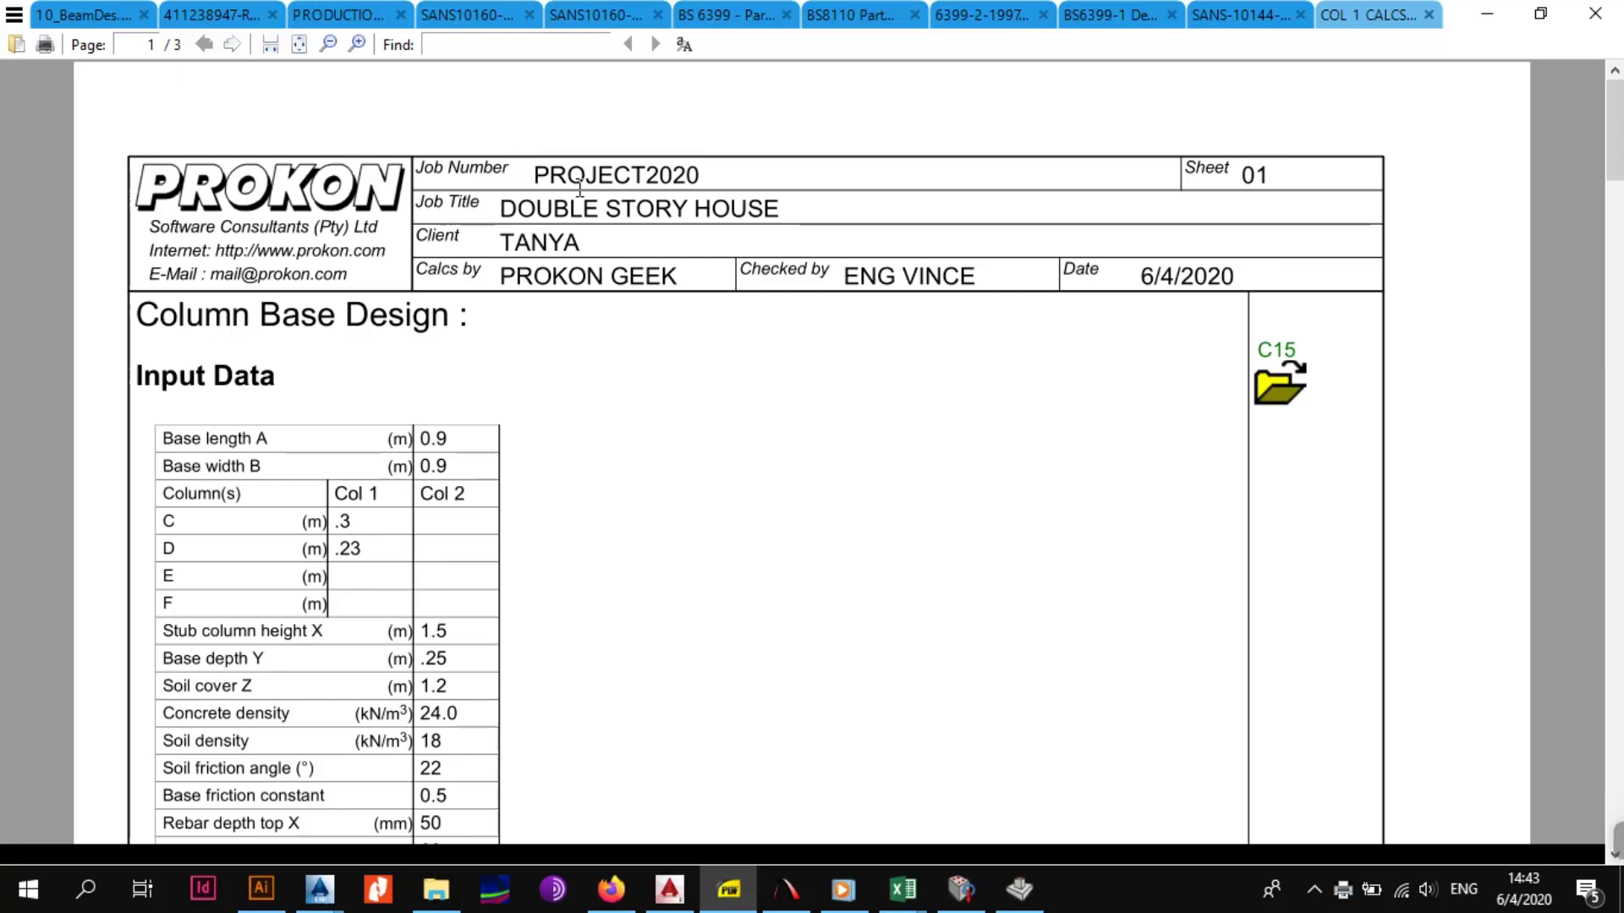
scroll(580, 187, "down", 20)
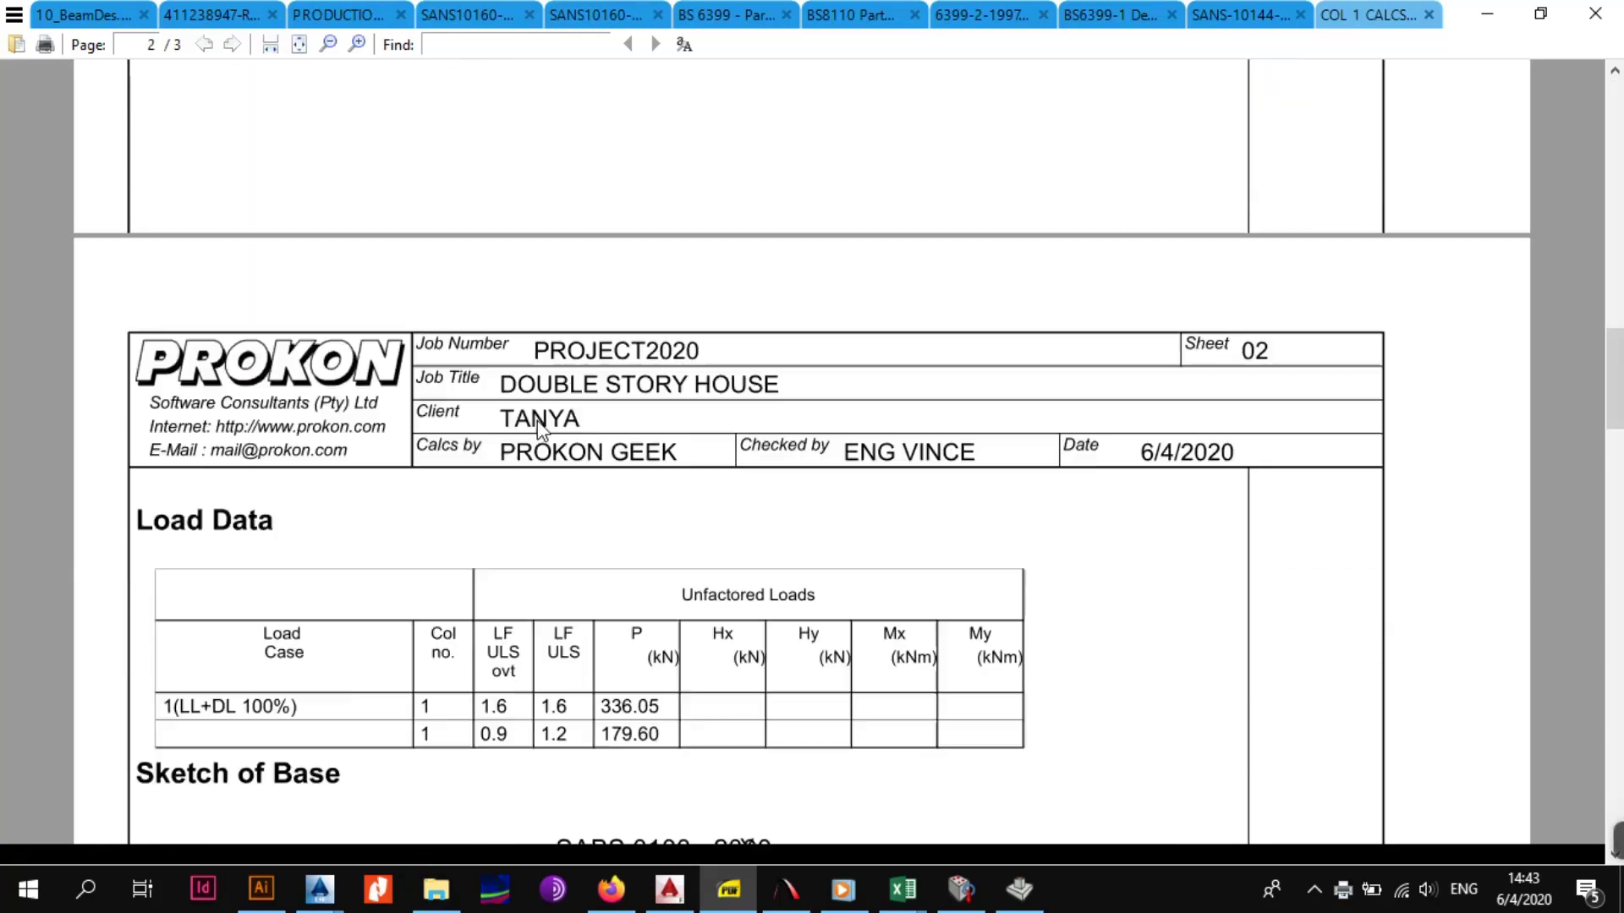
scroll(538, 441, "down", 20)
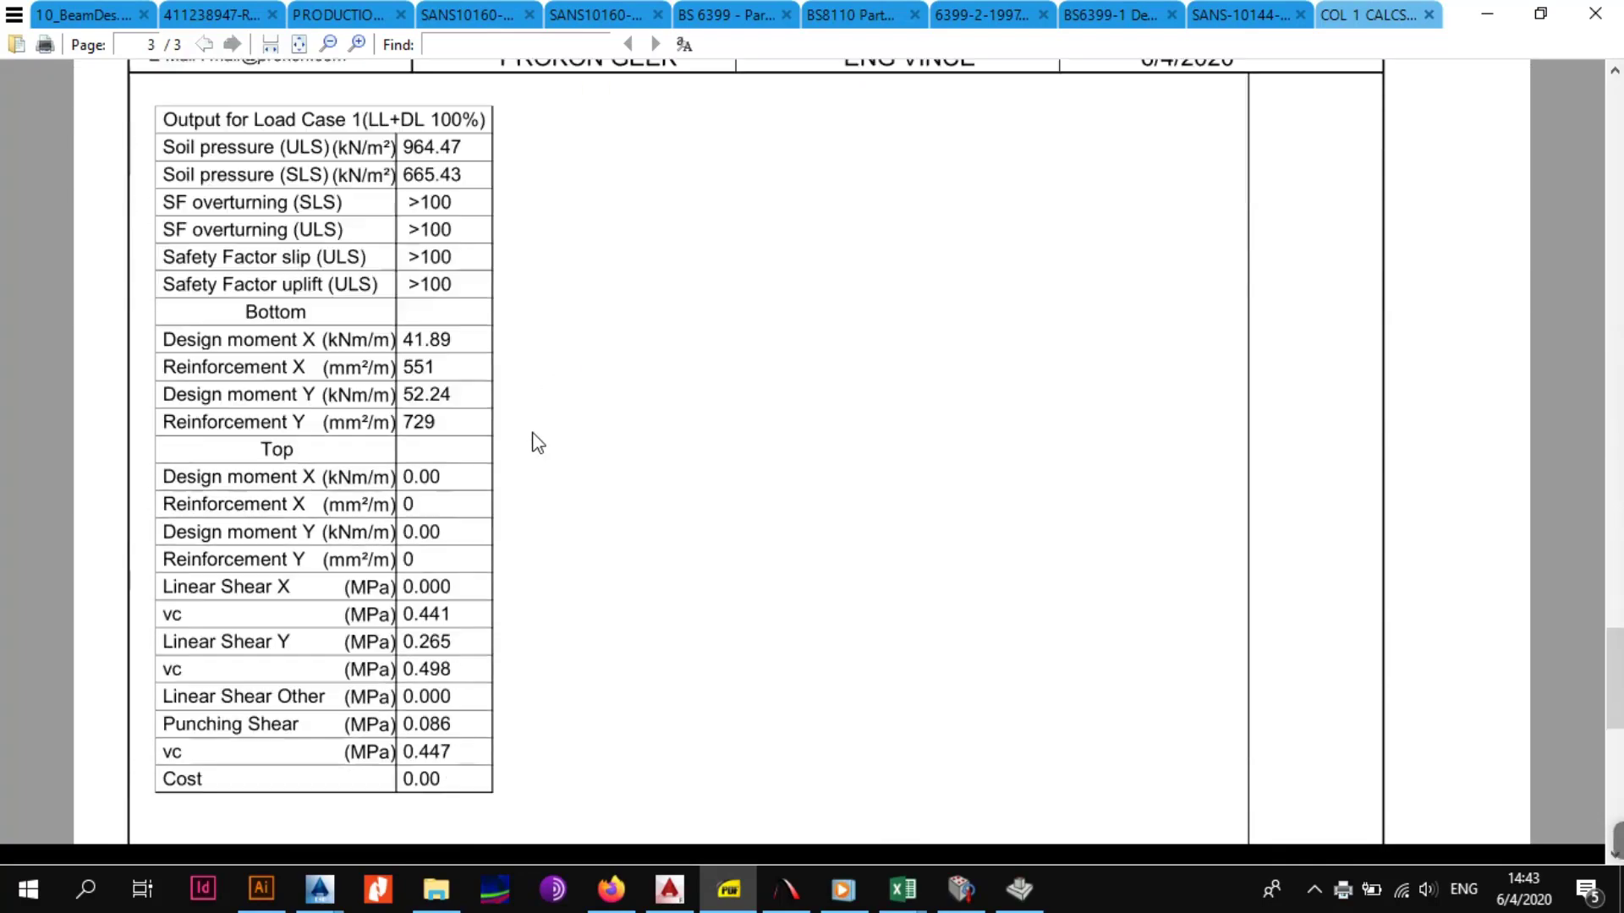
scroll(533, 438, "up", 8)
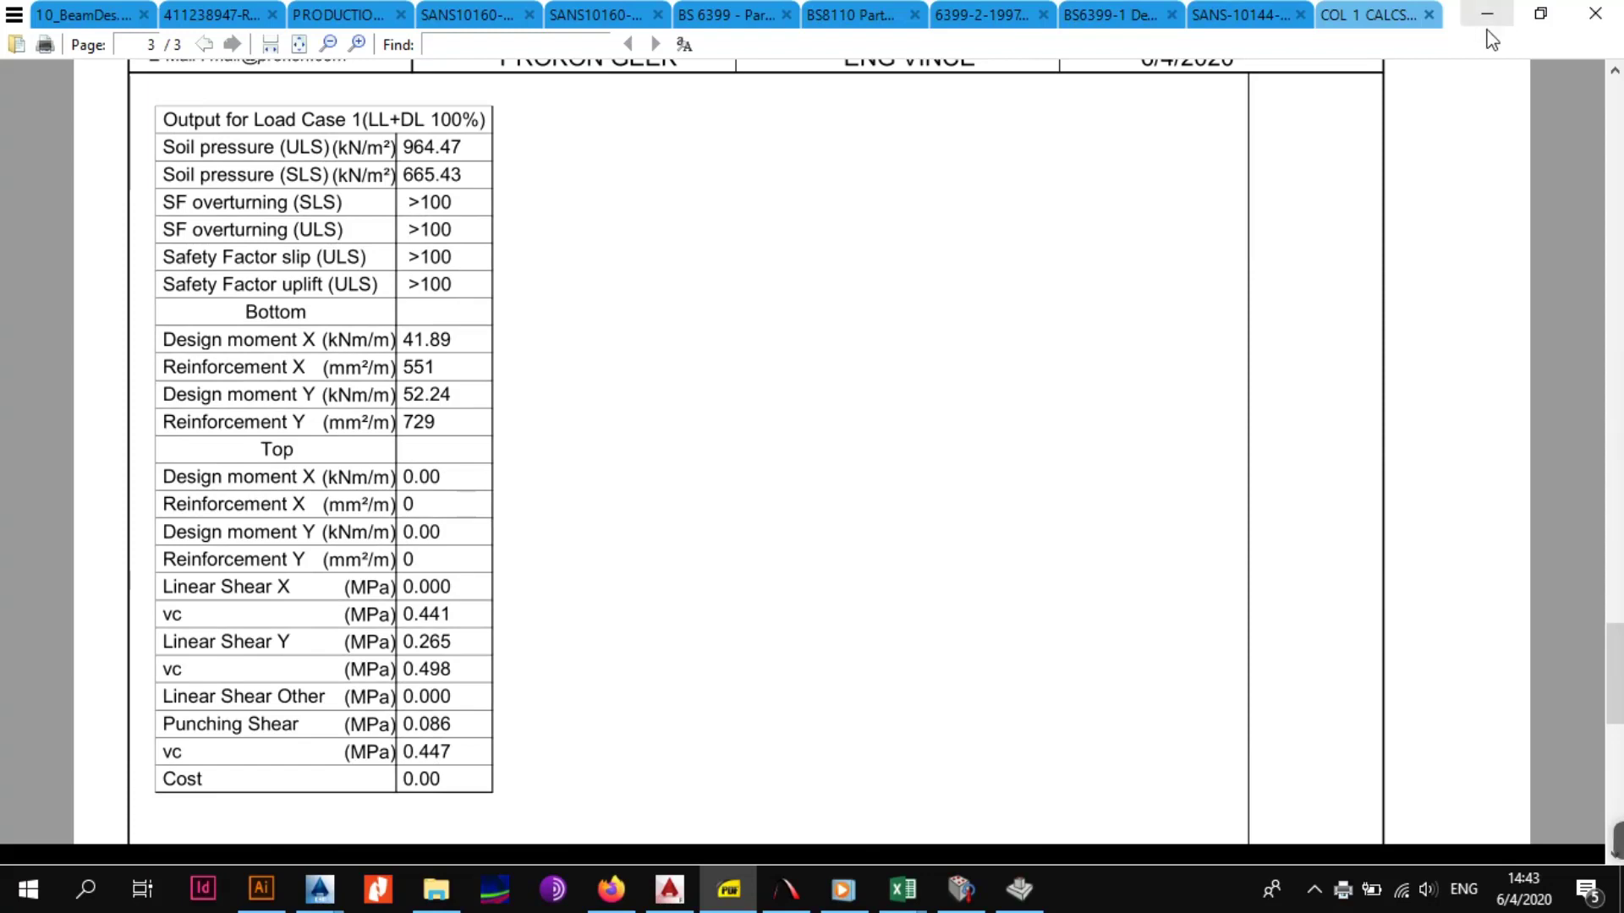
scroll(804, 453, "up", 12)
scroll(804, 452, "up", 20)
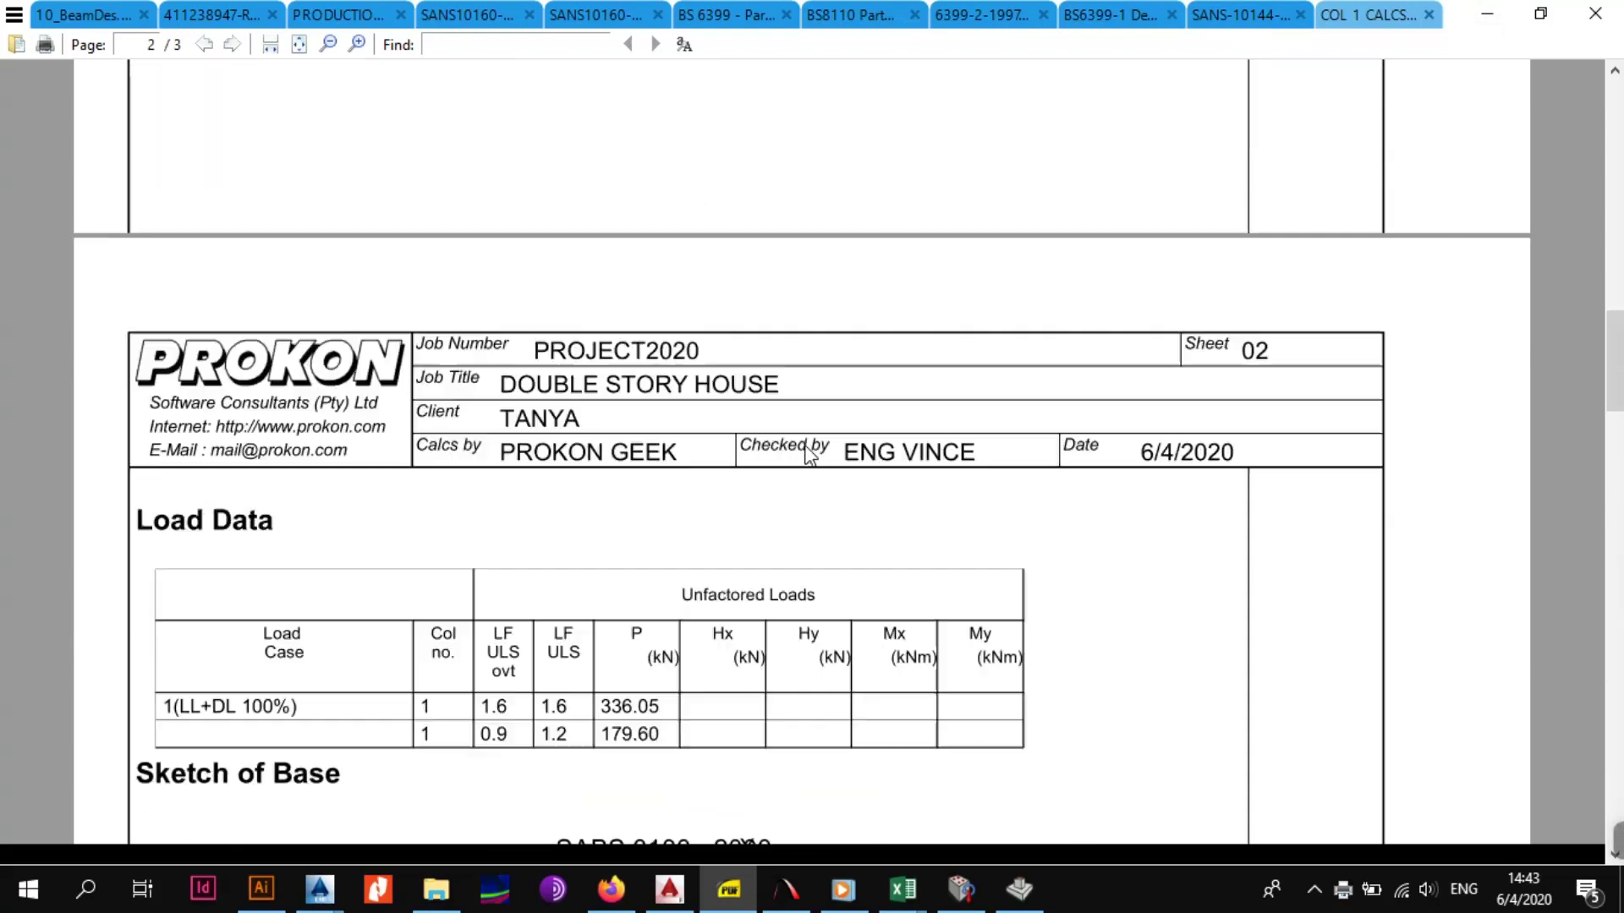
scroll(804, 456, "up", 4)
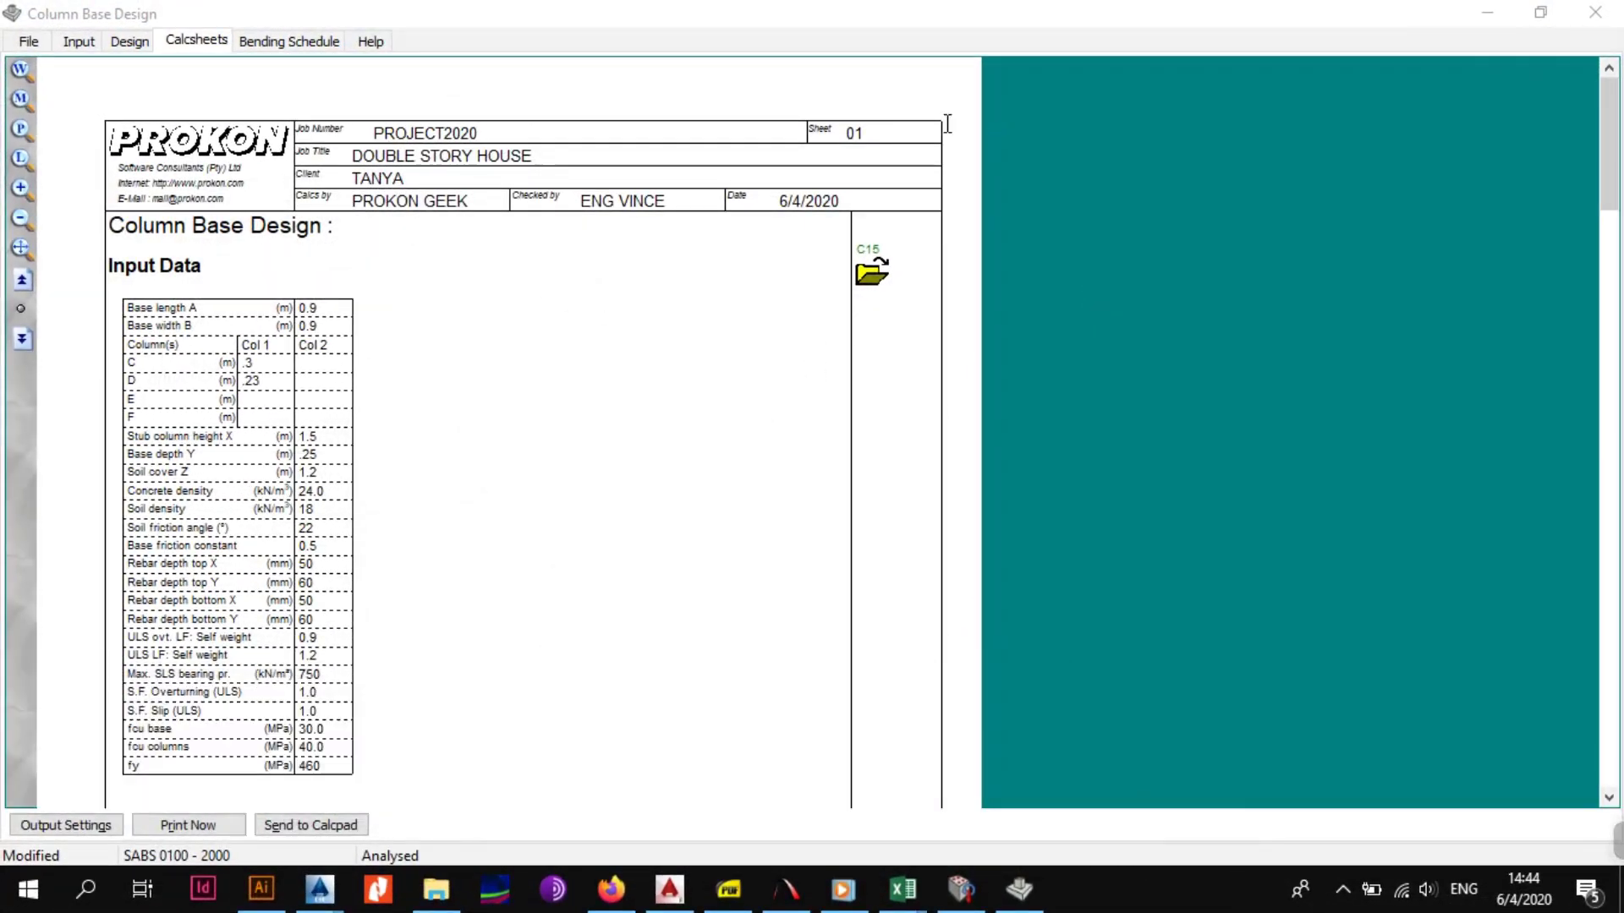
Step: Show the Bending Schedule, rename its file from BaseBS to B1C1, and select the bottom bar rows
left_click(303, 44)
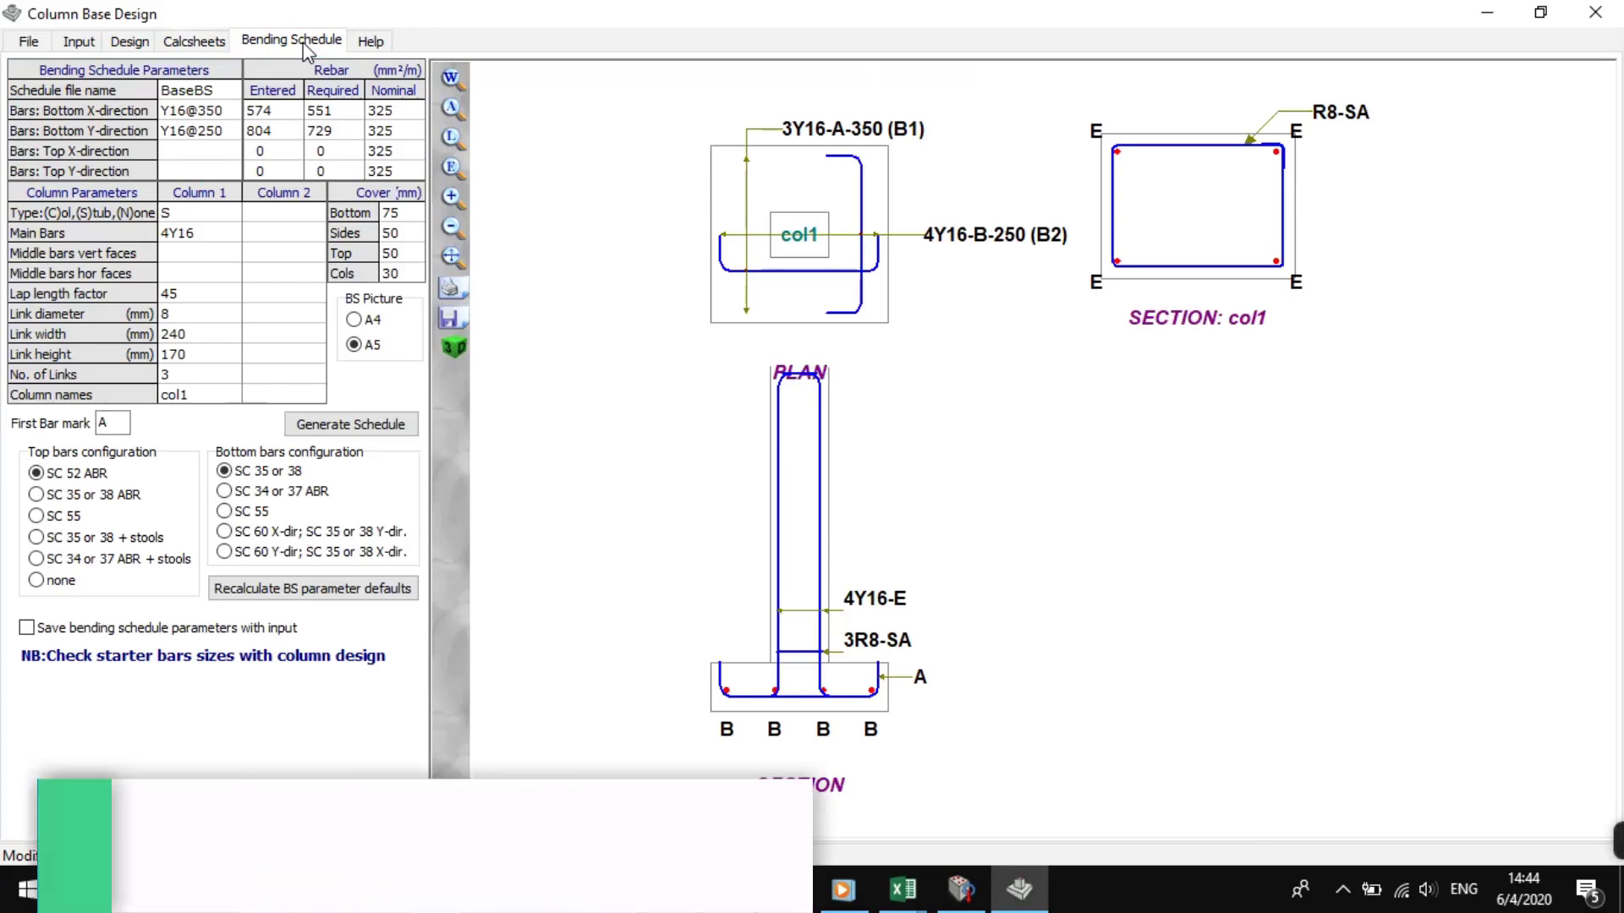
left_click(206, 93)
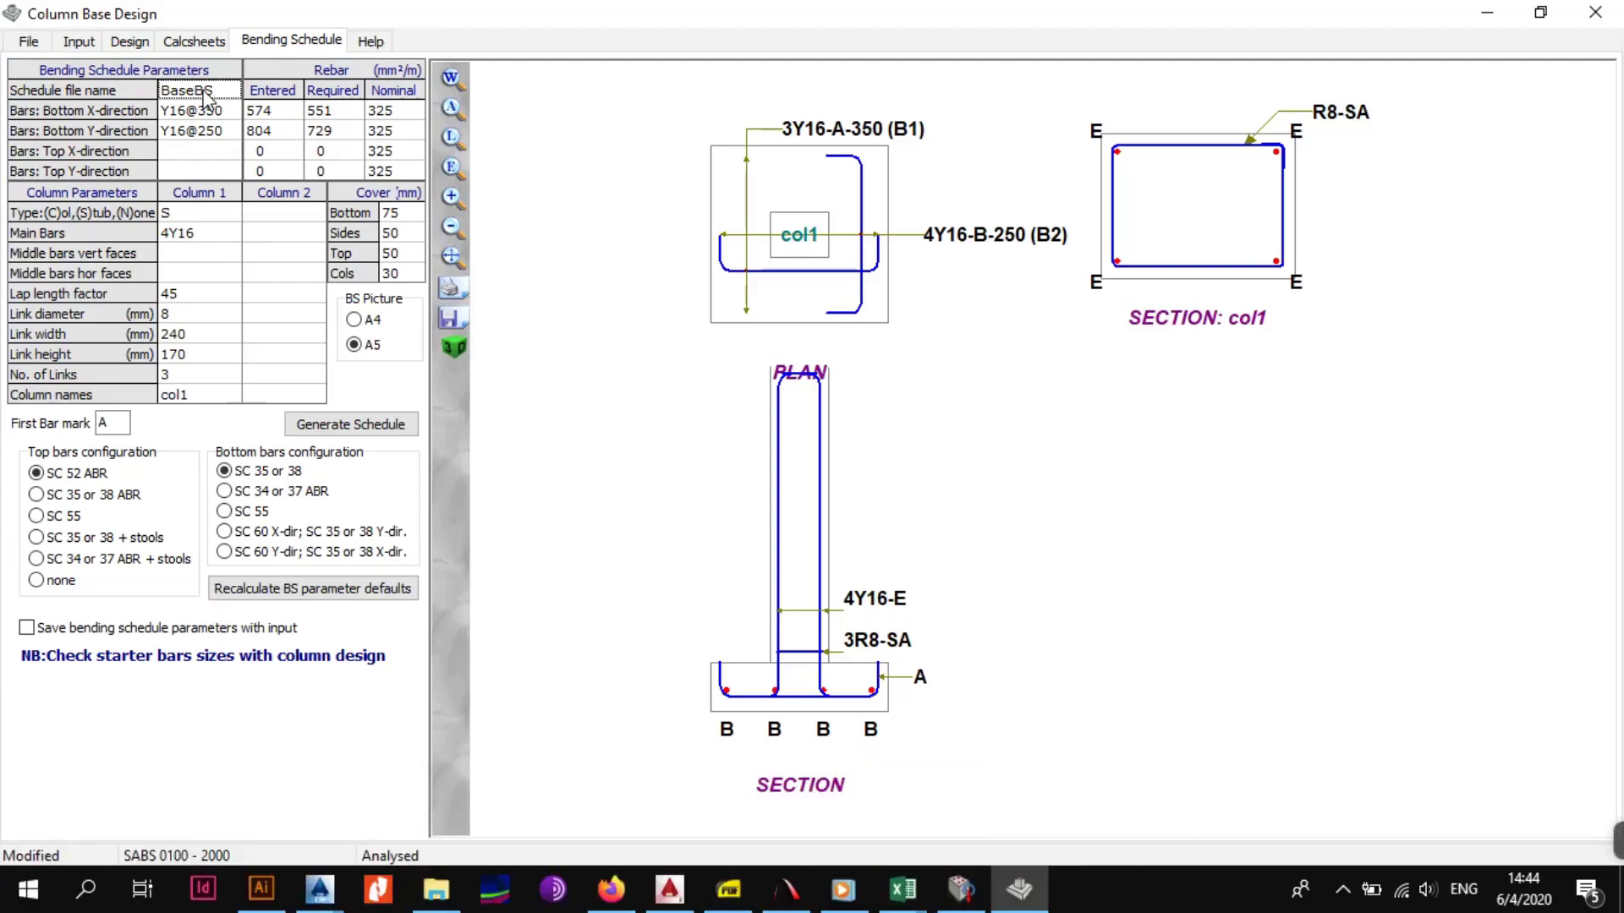
type("B1C1")
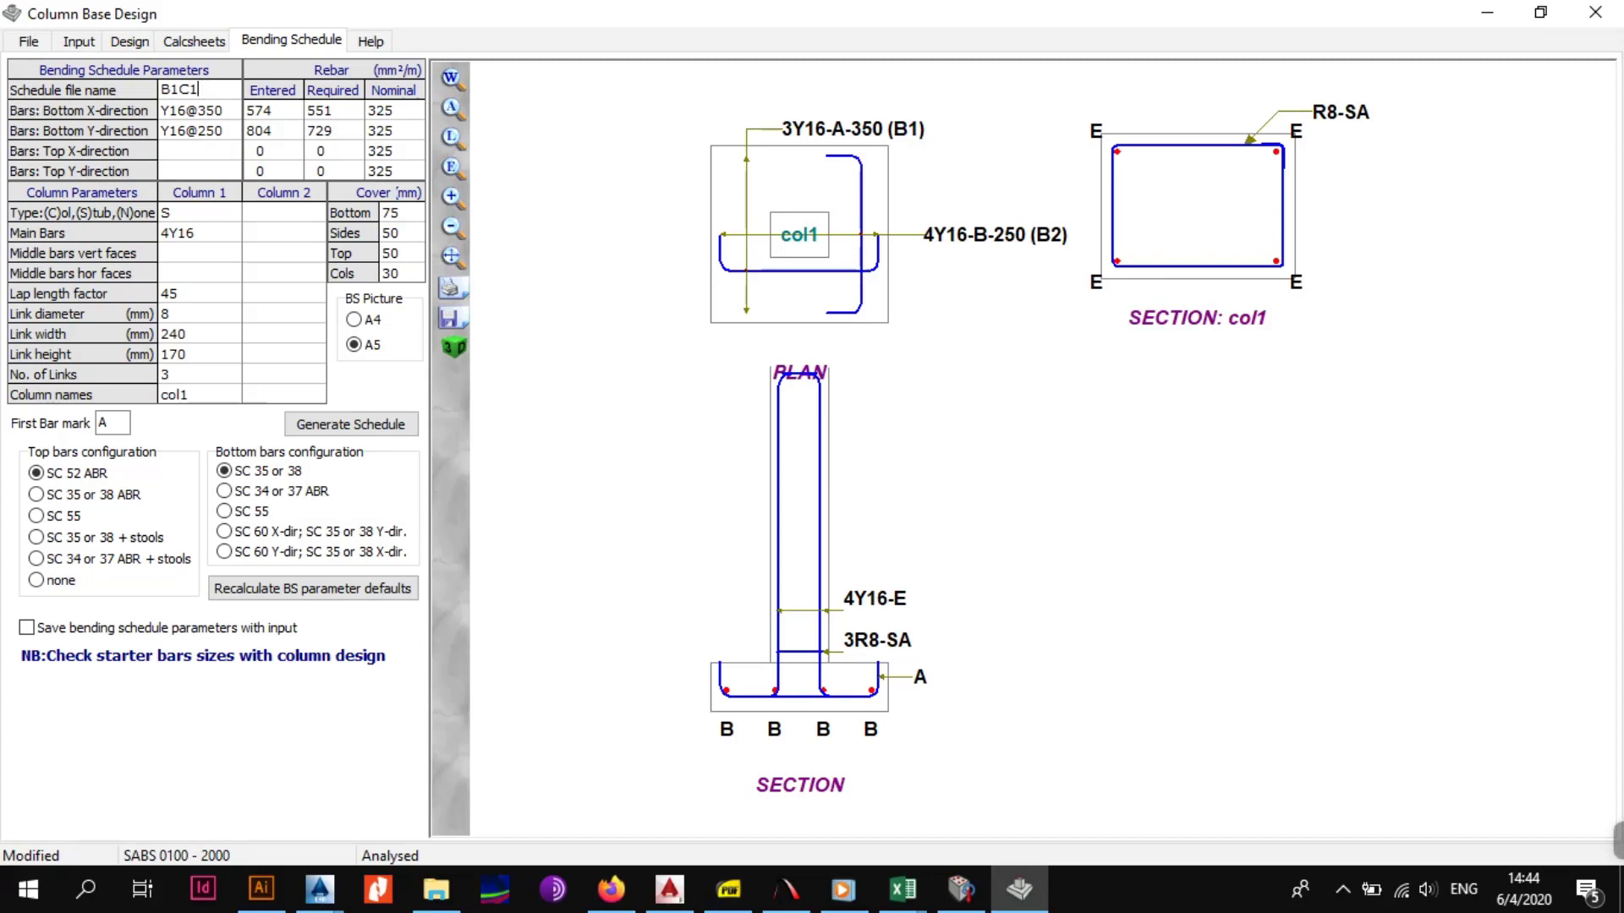
left_click(201, 111)
left_click(204, 136)
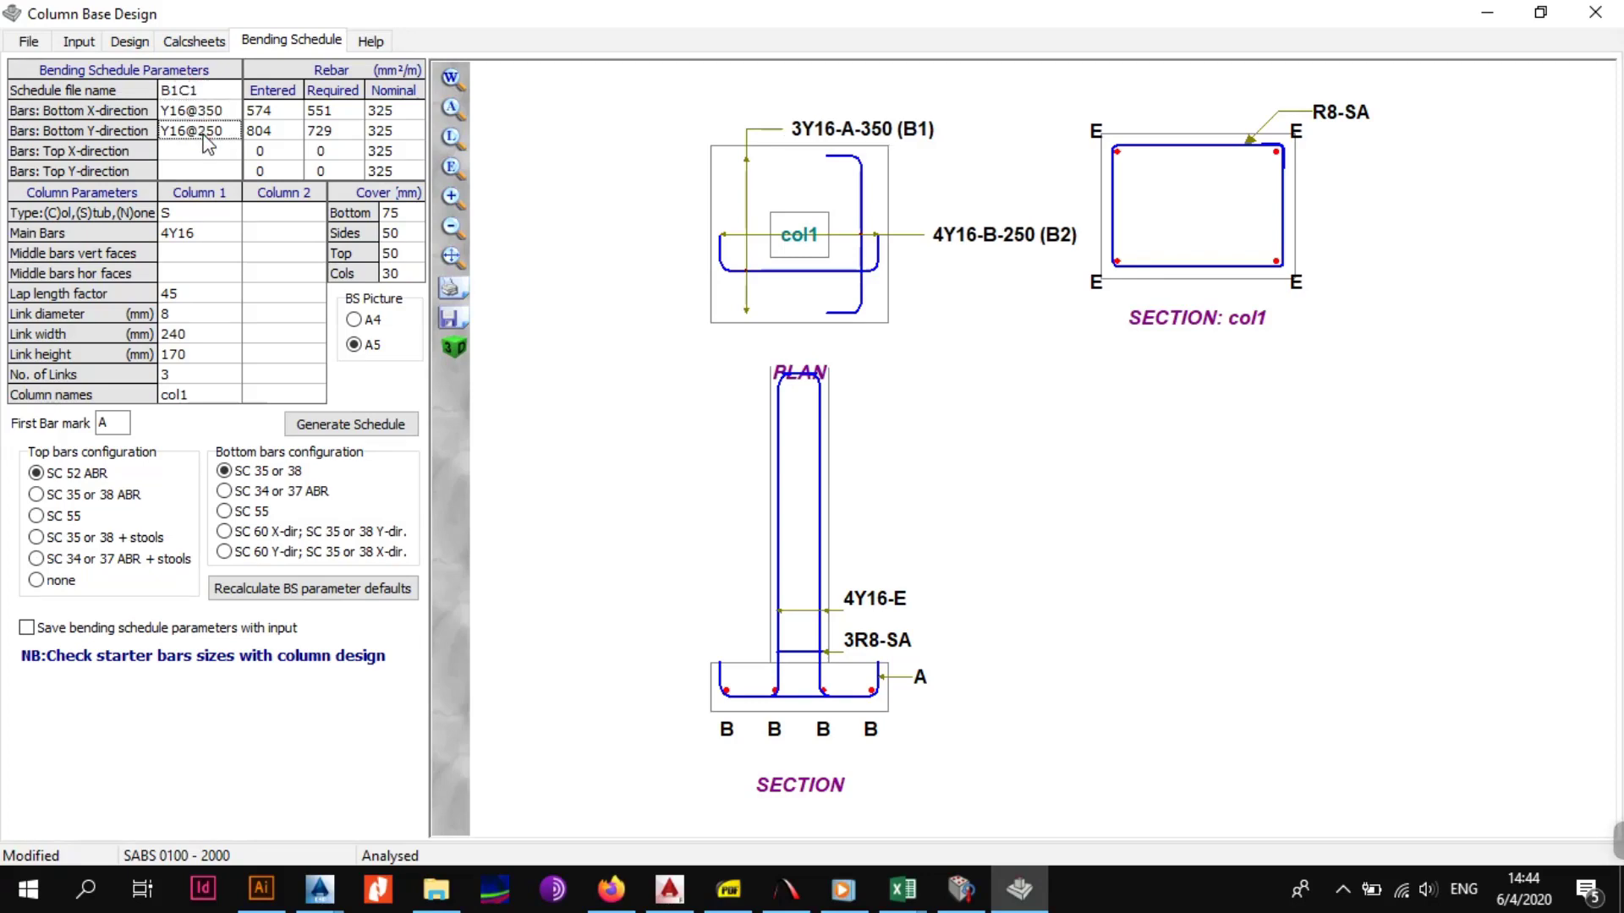
key("Up")
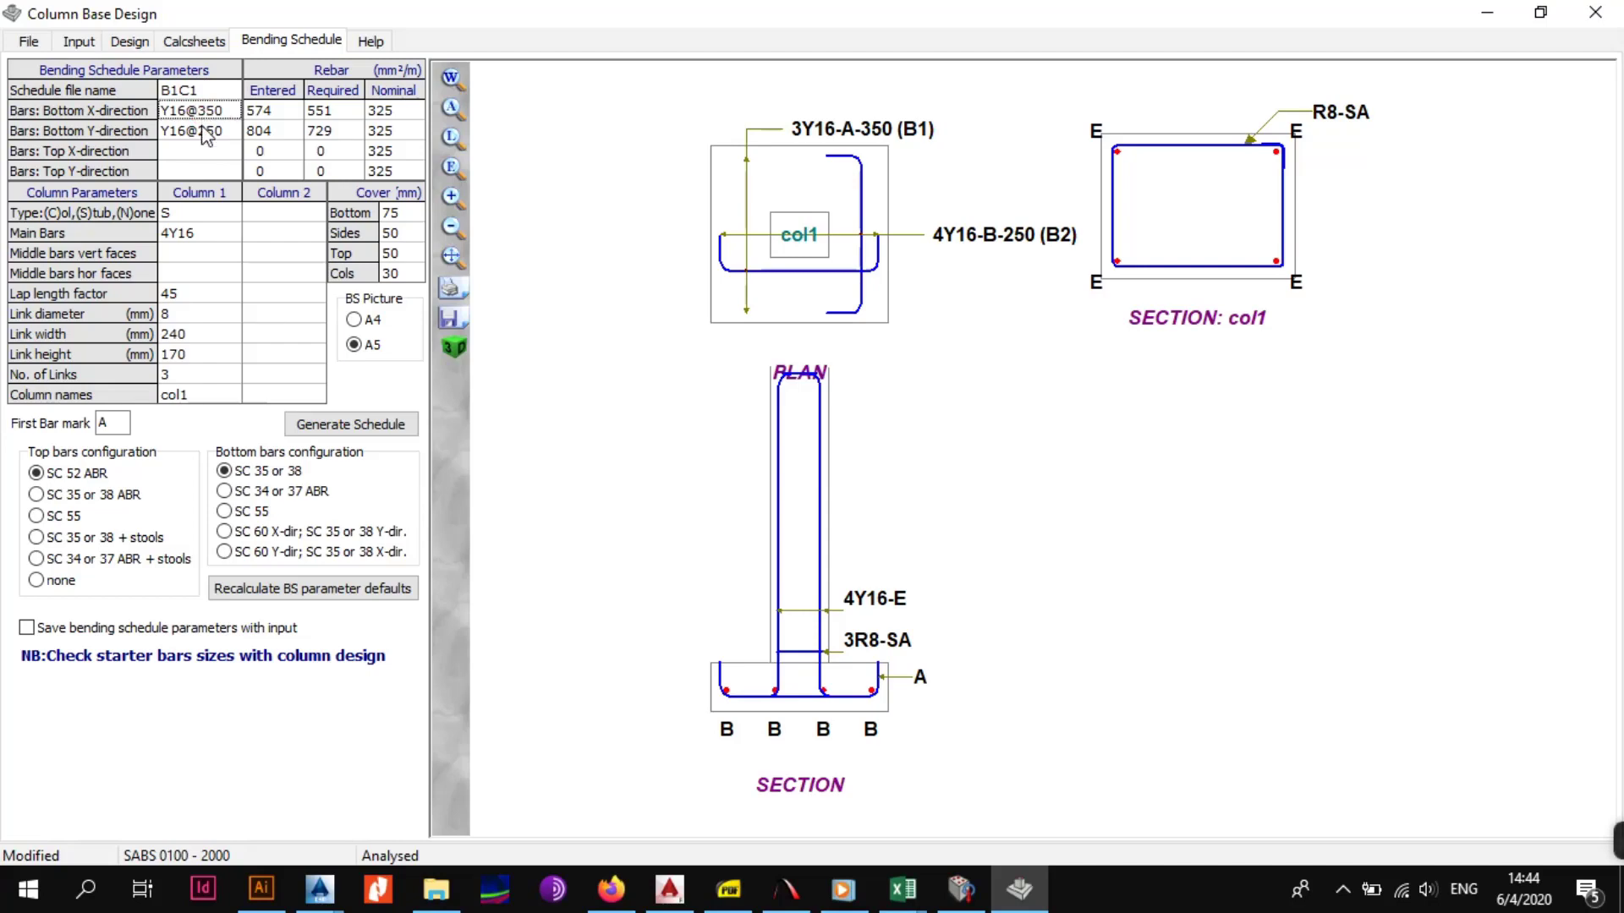
left_click(208, 127)
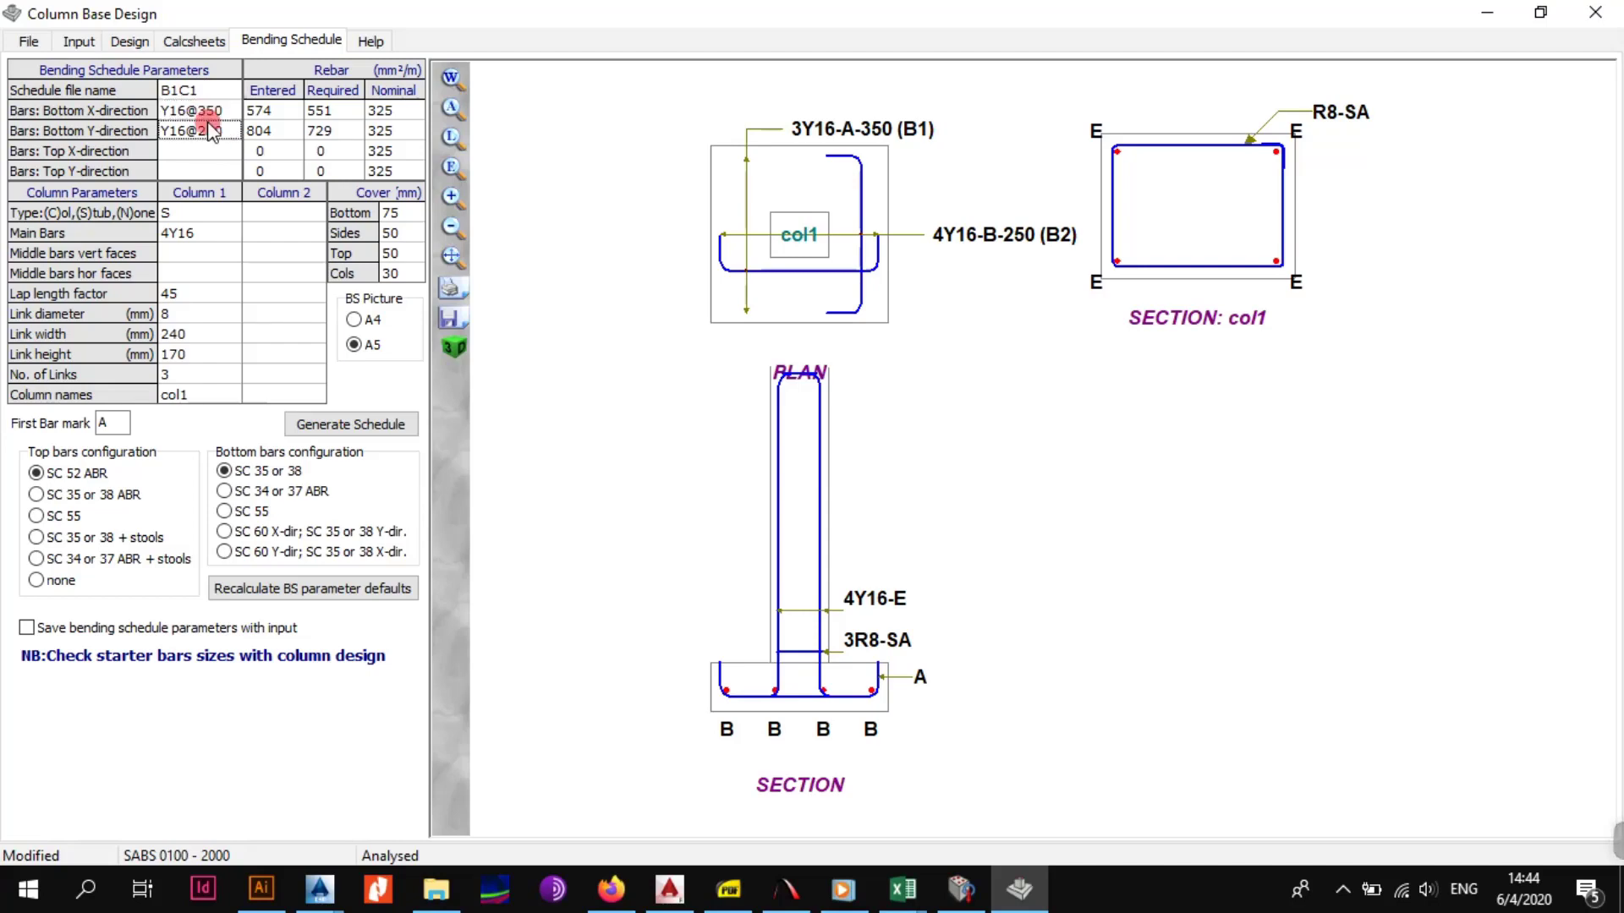